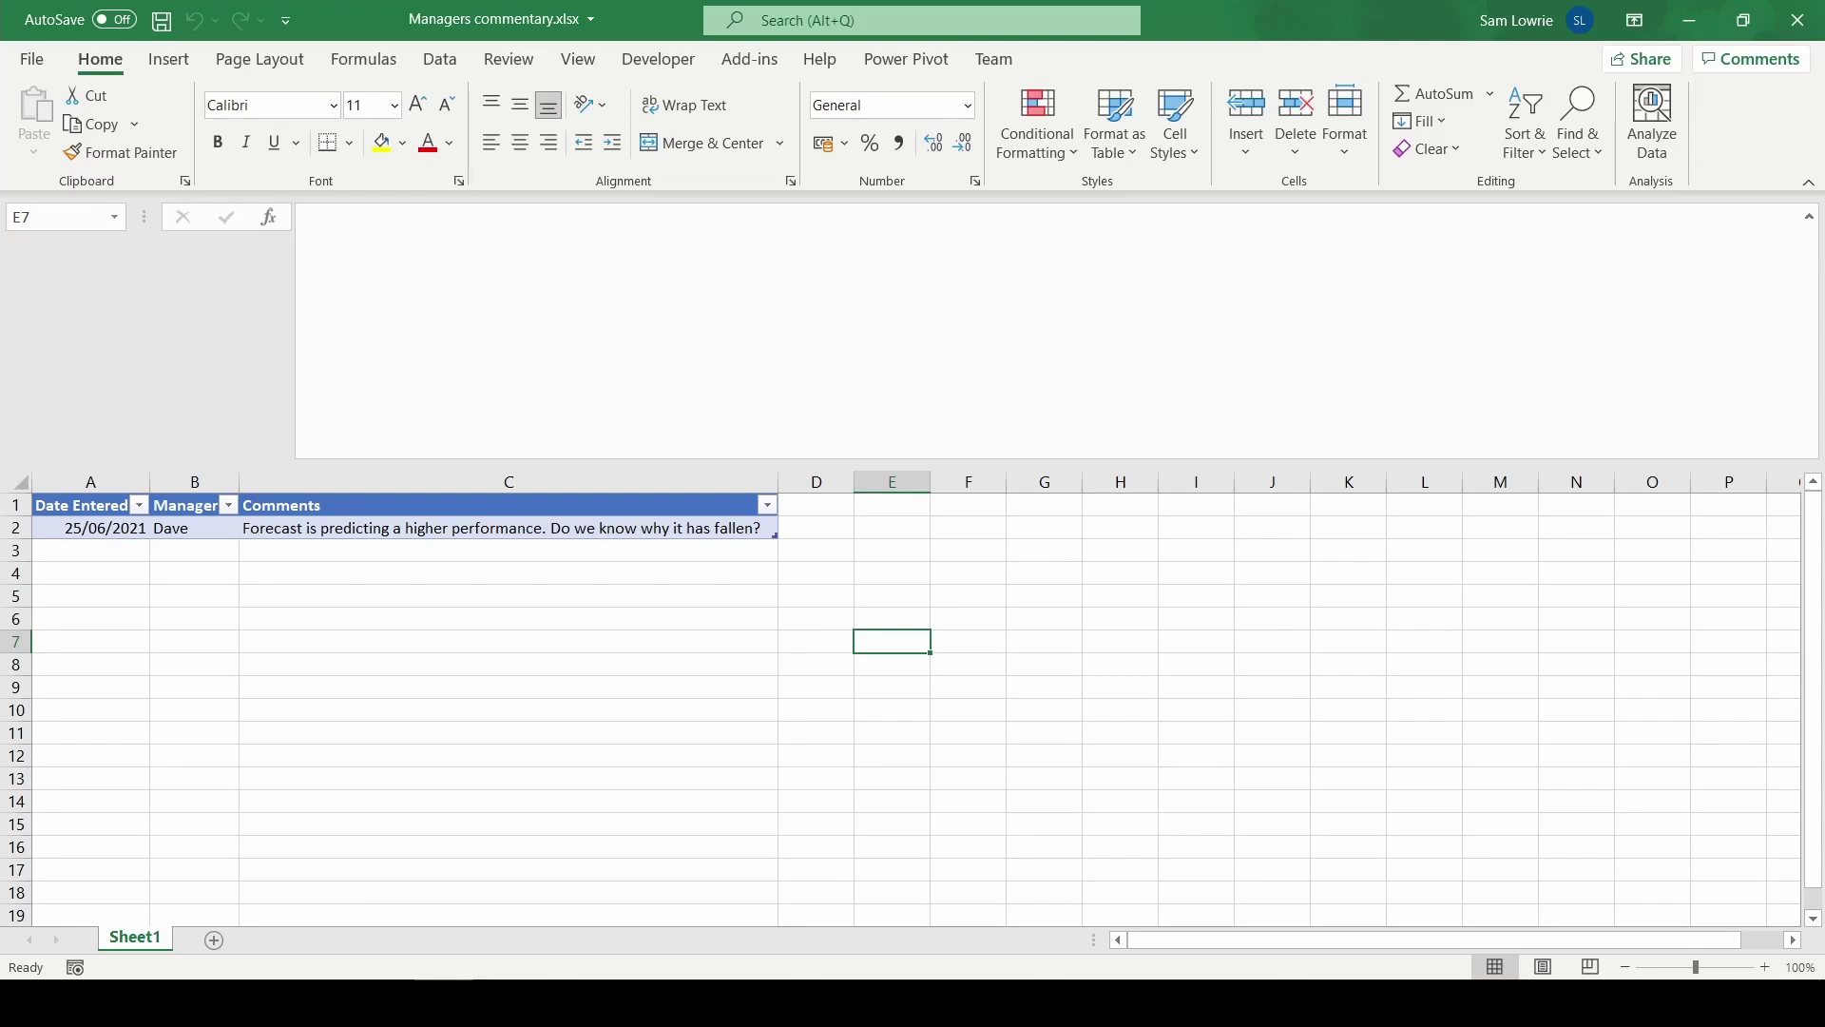
Step: Paste the copied Managers commentary.xlsx file into the OneDrive Power BI folder
click(432, 1003)
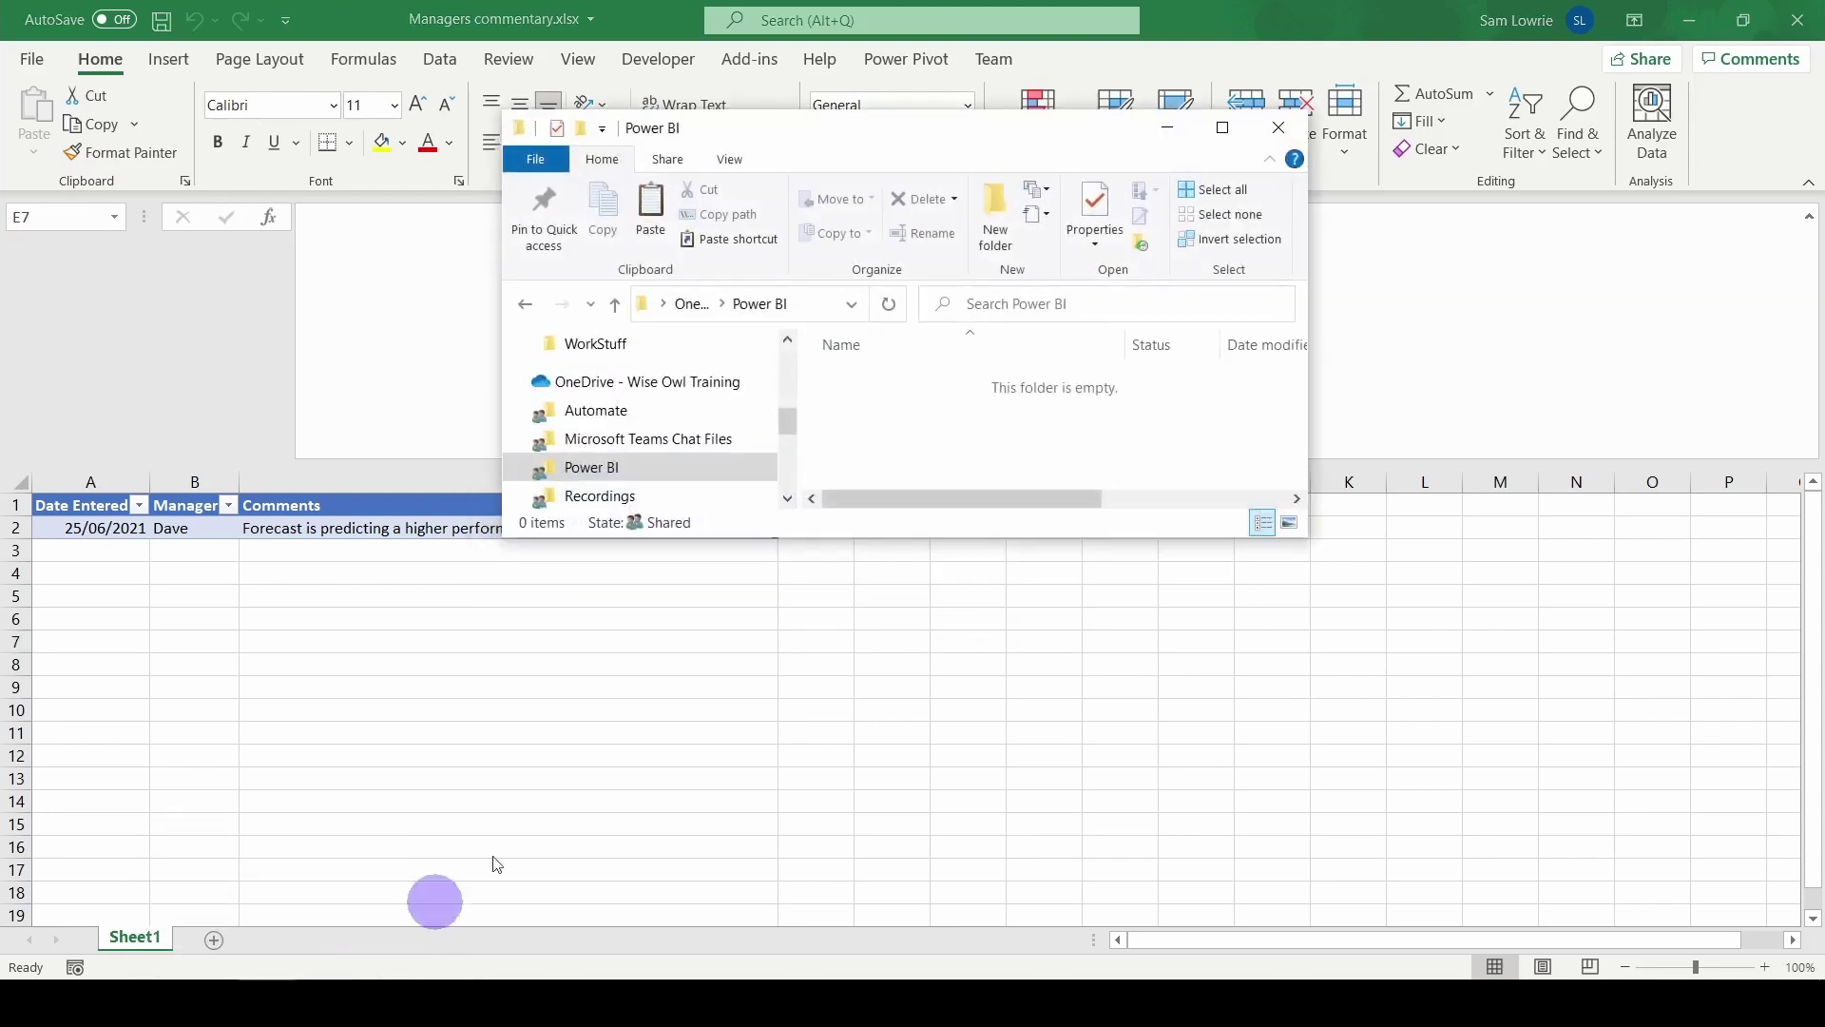
key(ctrl+v)
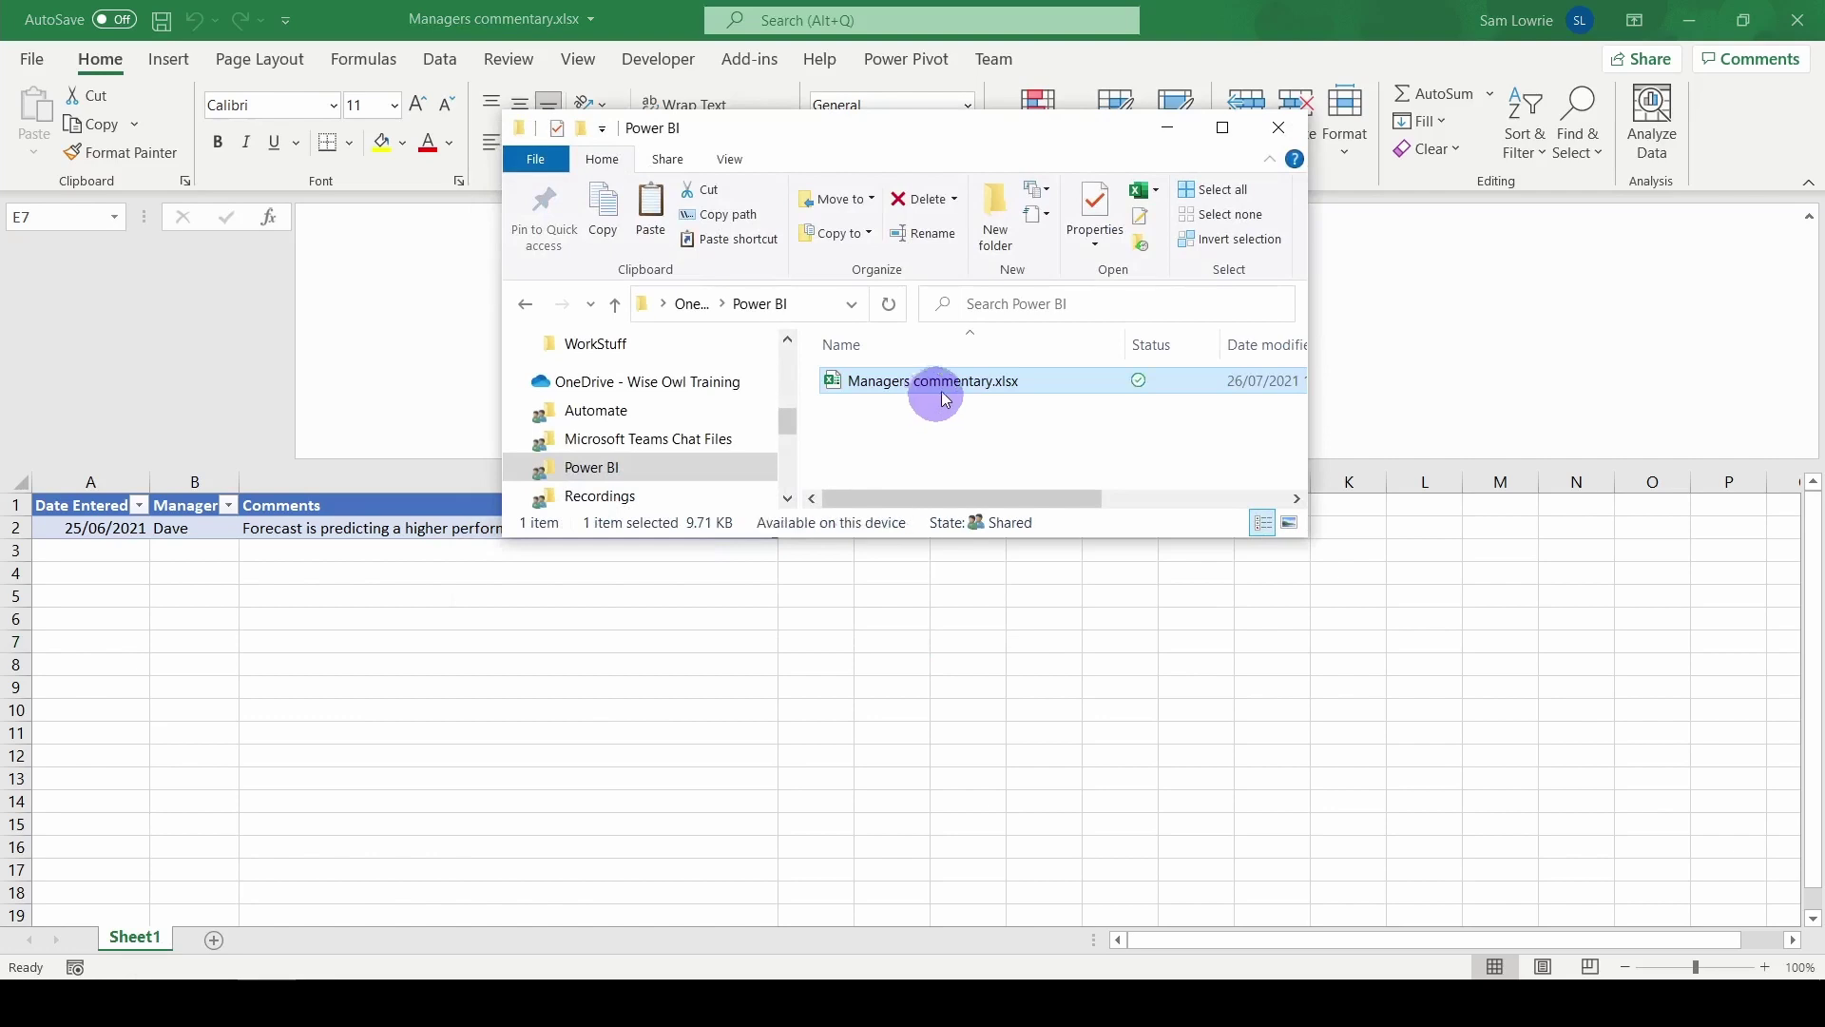
click(1165, 133)
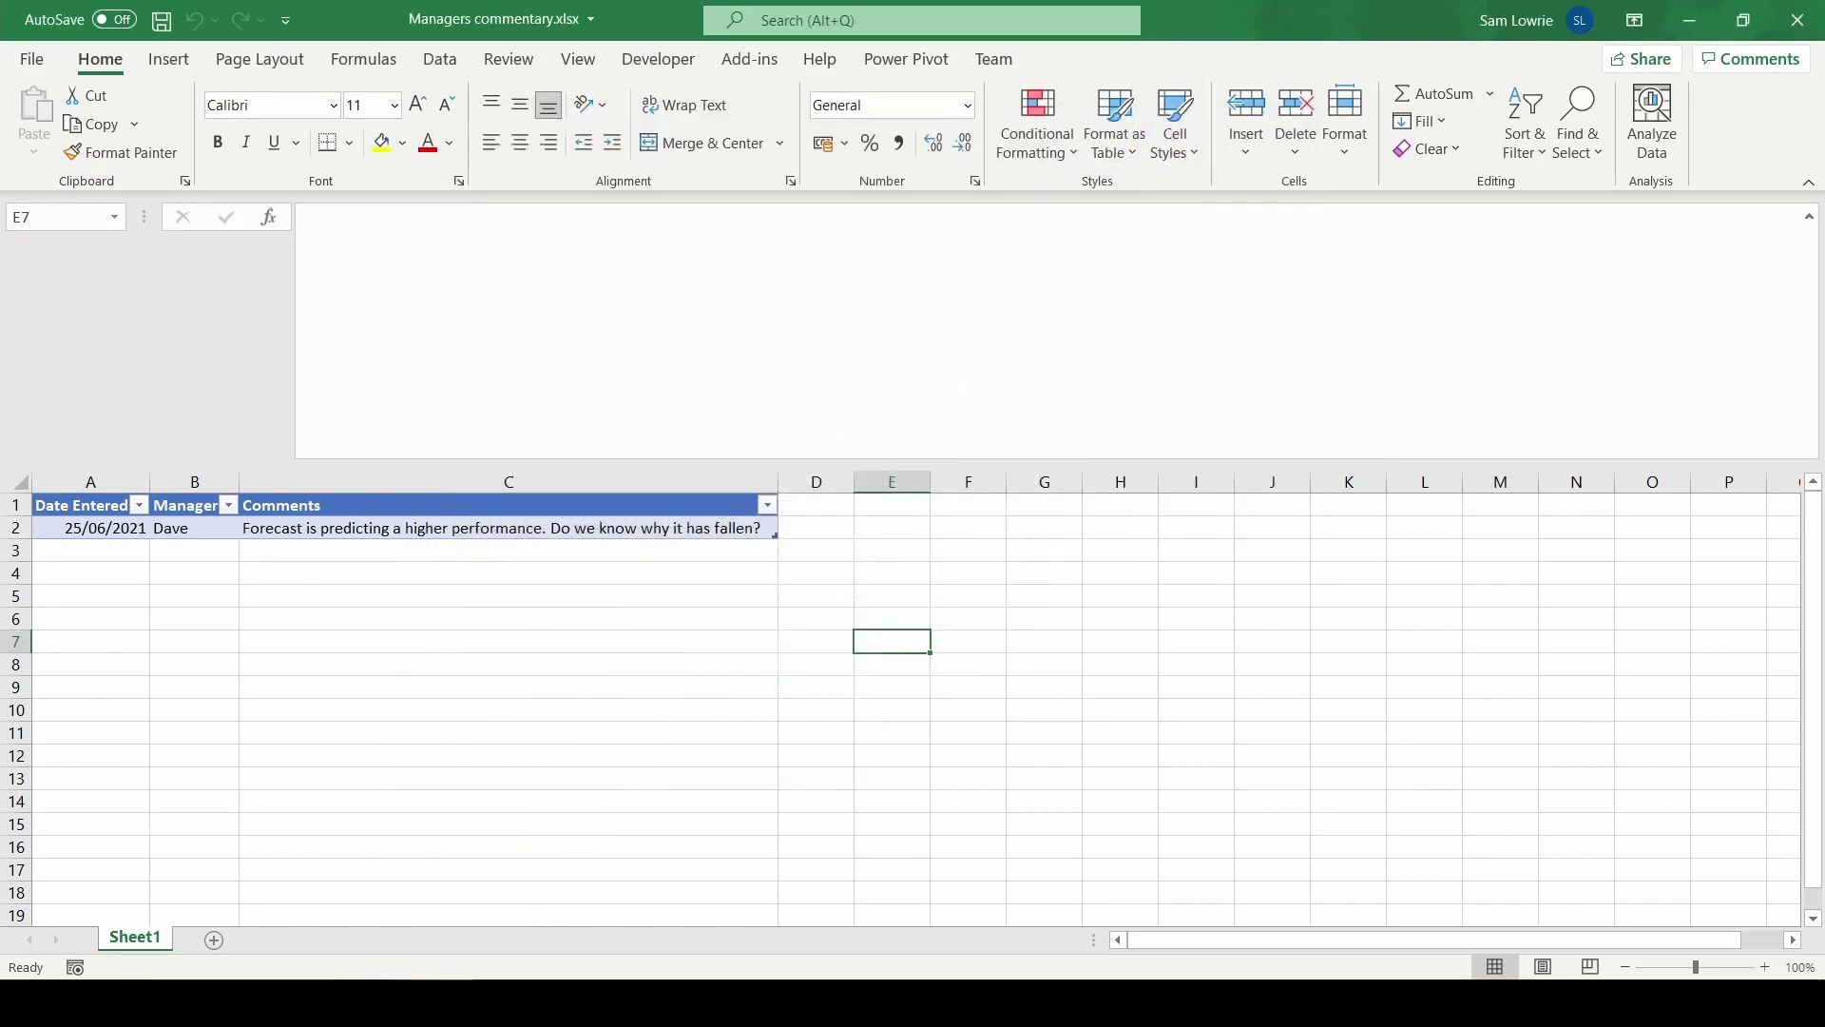
Step: Switch to the Power BI Desktop report, add a PowerApps visual, and fit it into the gap beside the Profits by RegionName chart
mouse_move(432, 998)
click(380, 908)
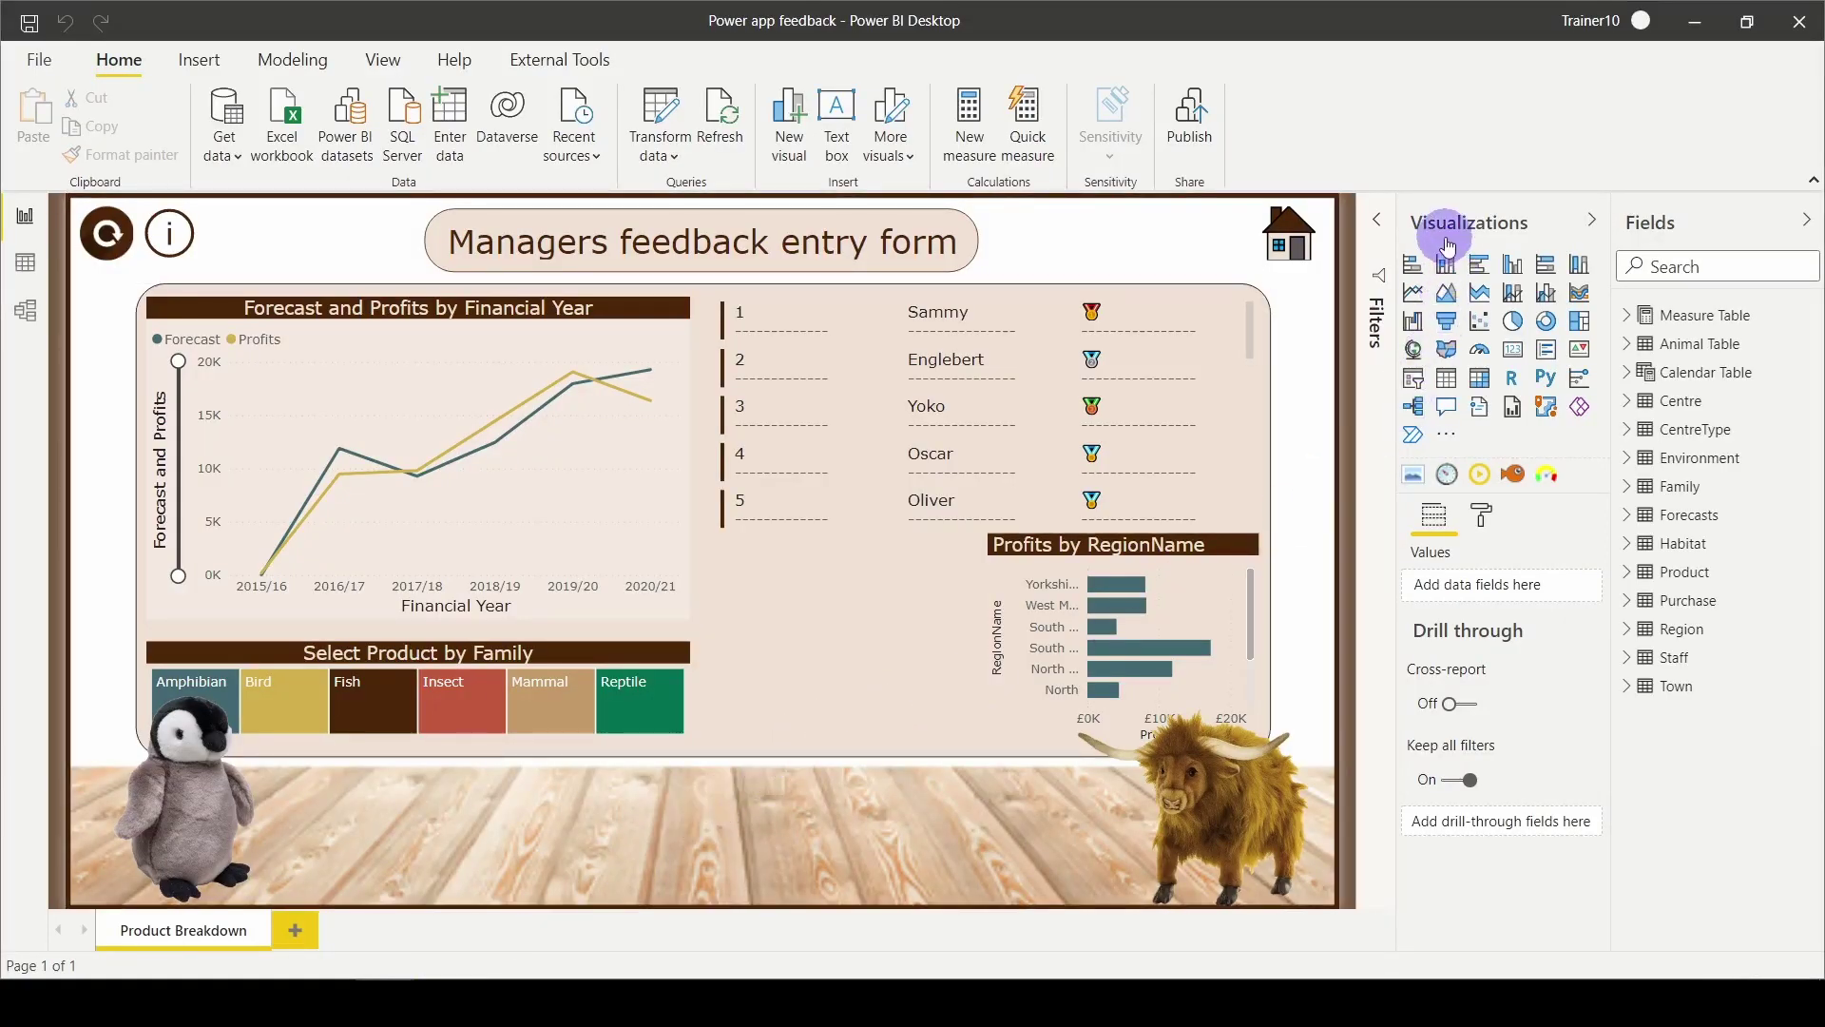
click(1581, 418)
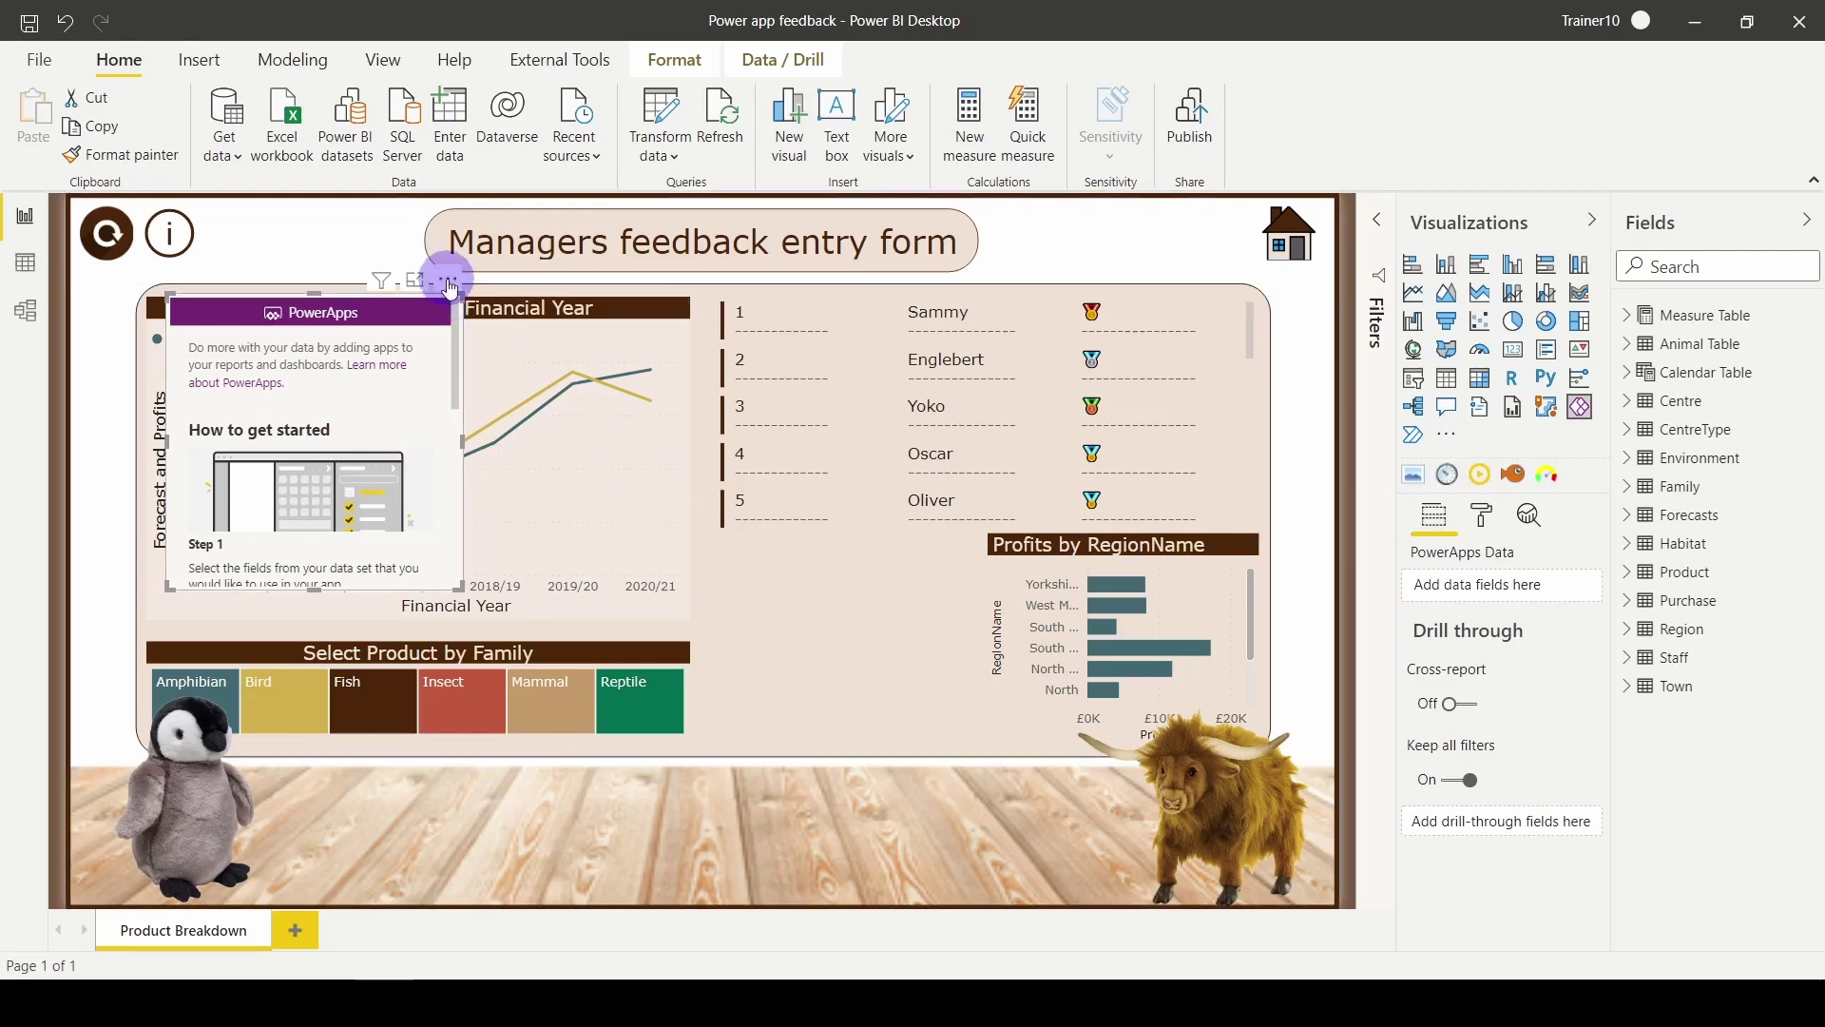
drag(450, 287, 998, 523)
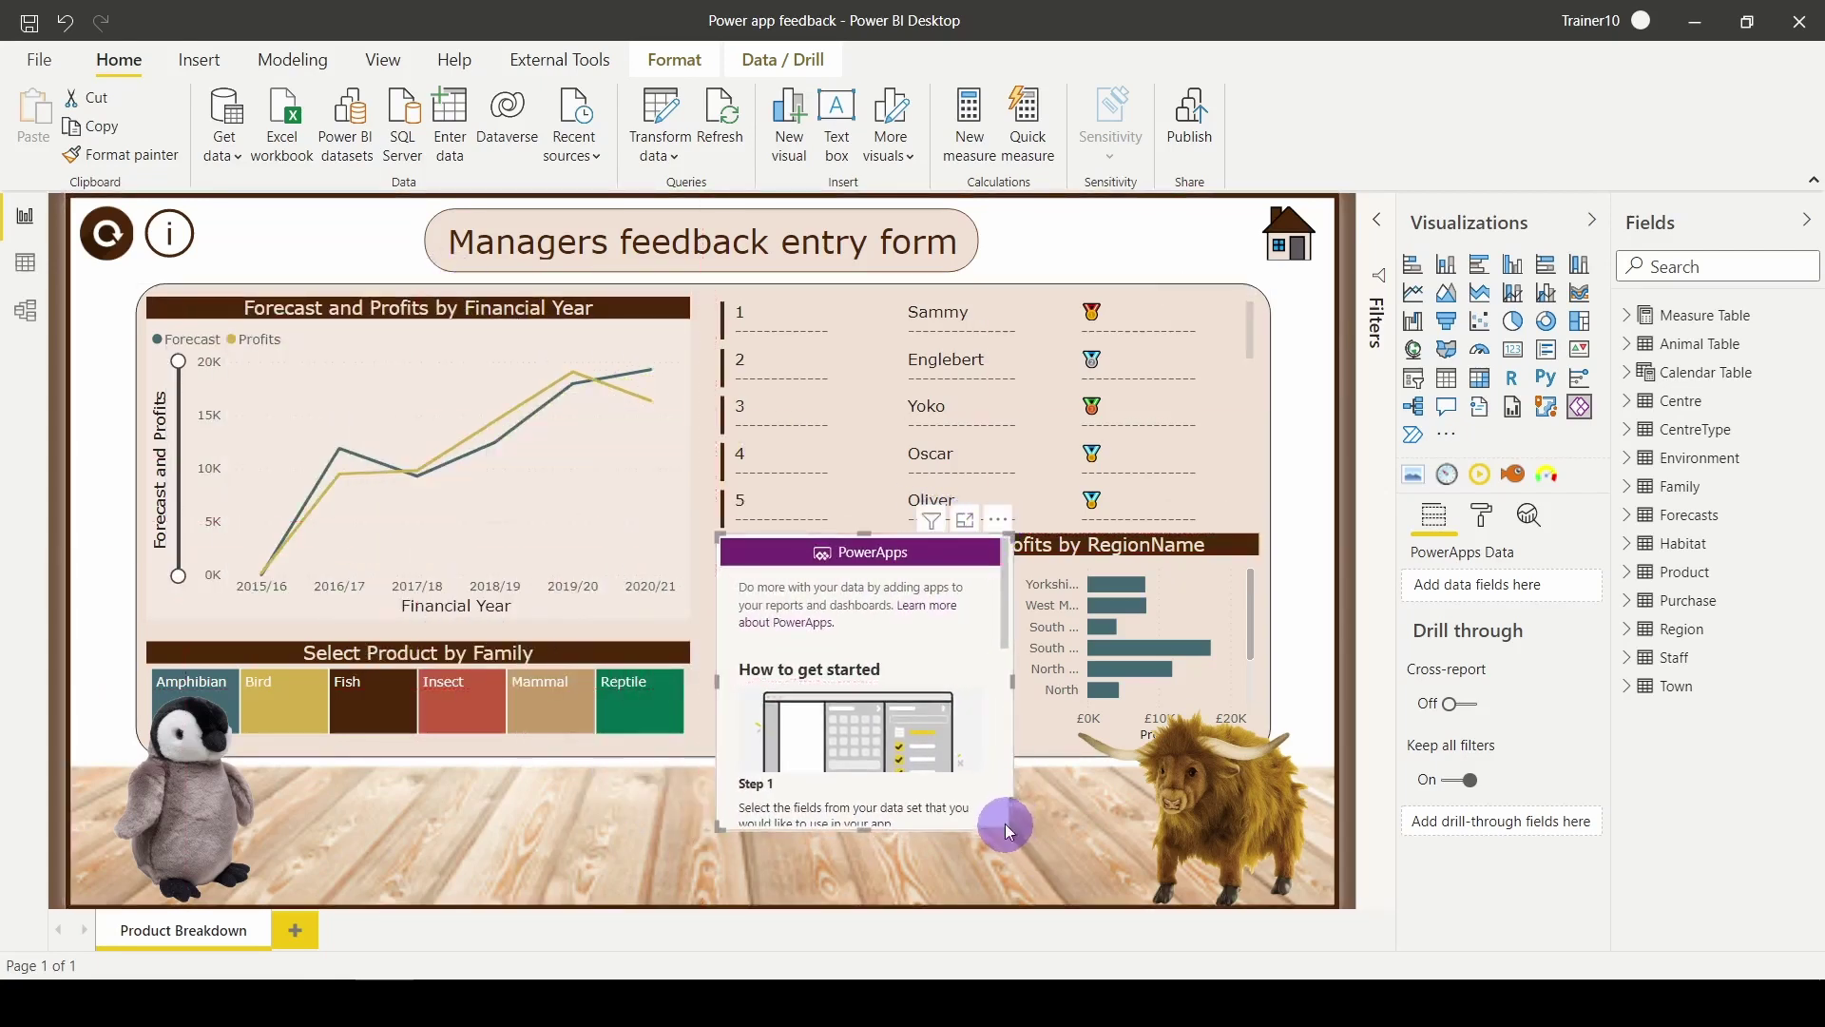
drag(1006, 823, 977, 755)
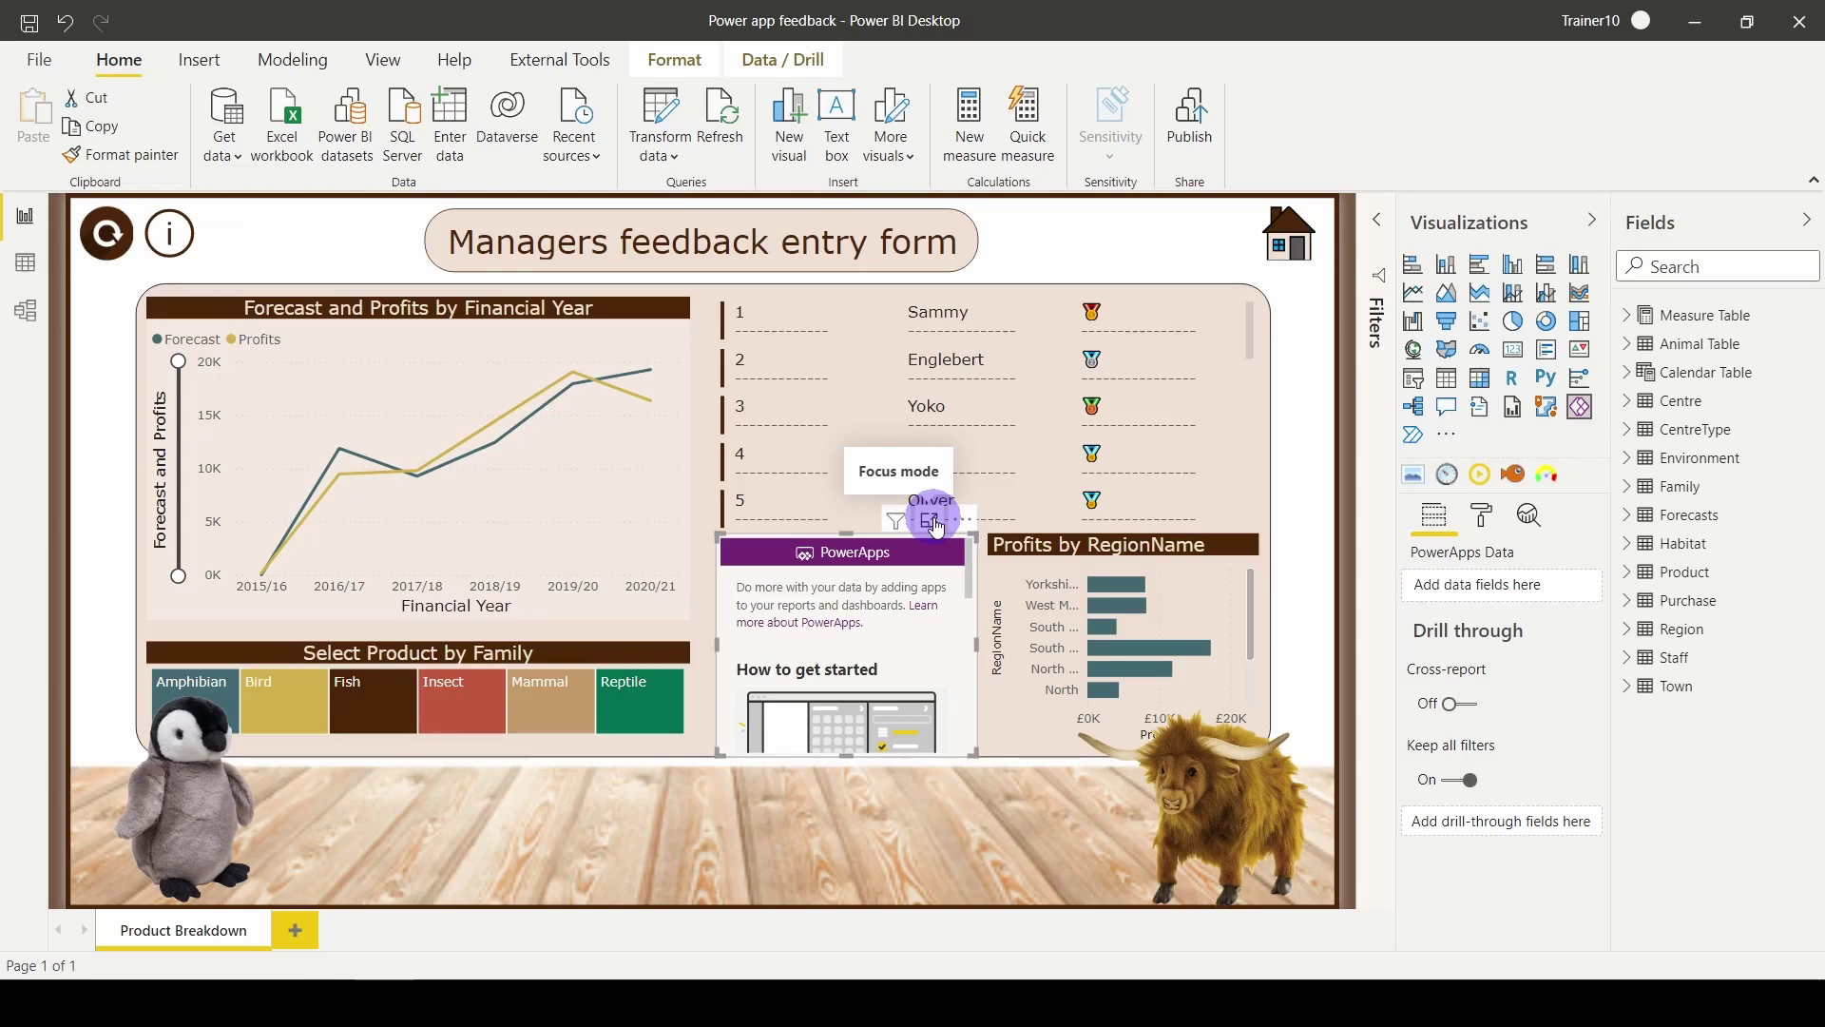
Step: Try to create a measure named Todays date in the Measure Table with the formula TODAY()
right_click(1682, 317)
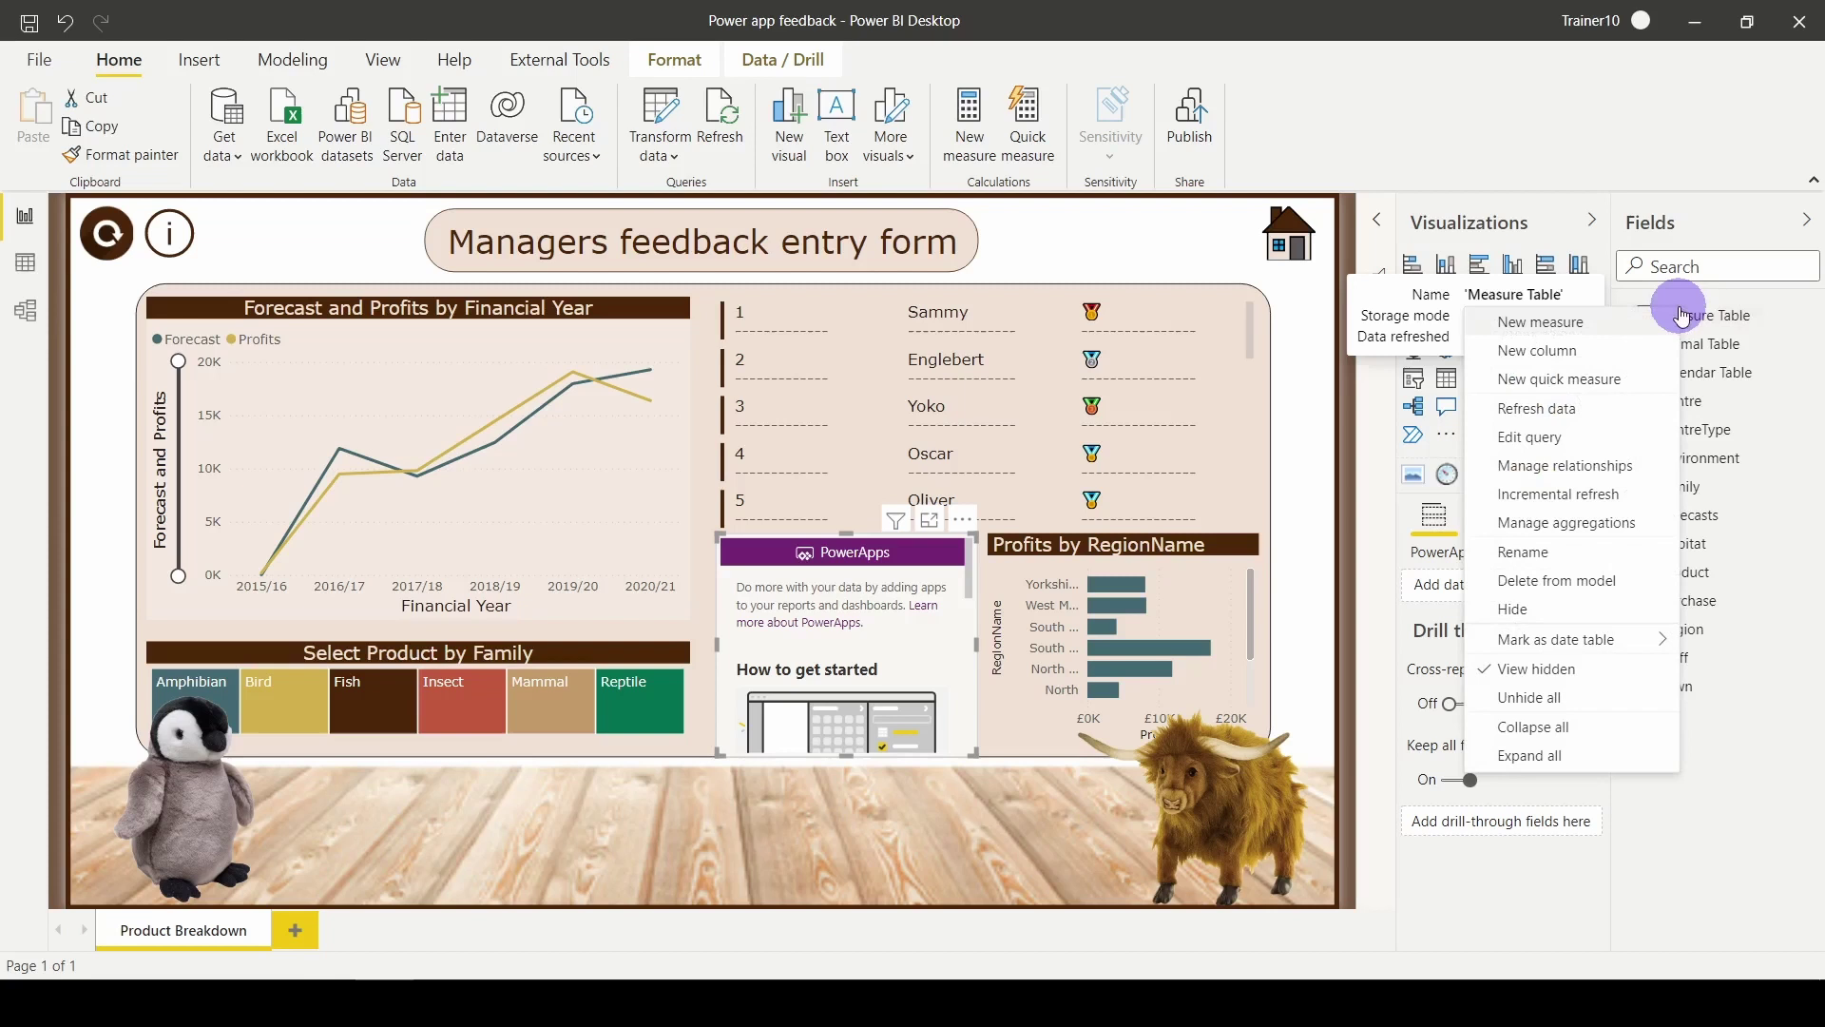
key(Escape)
click(1629, 321)
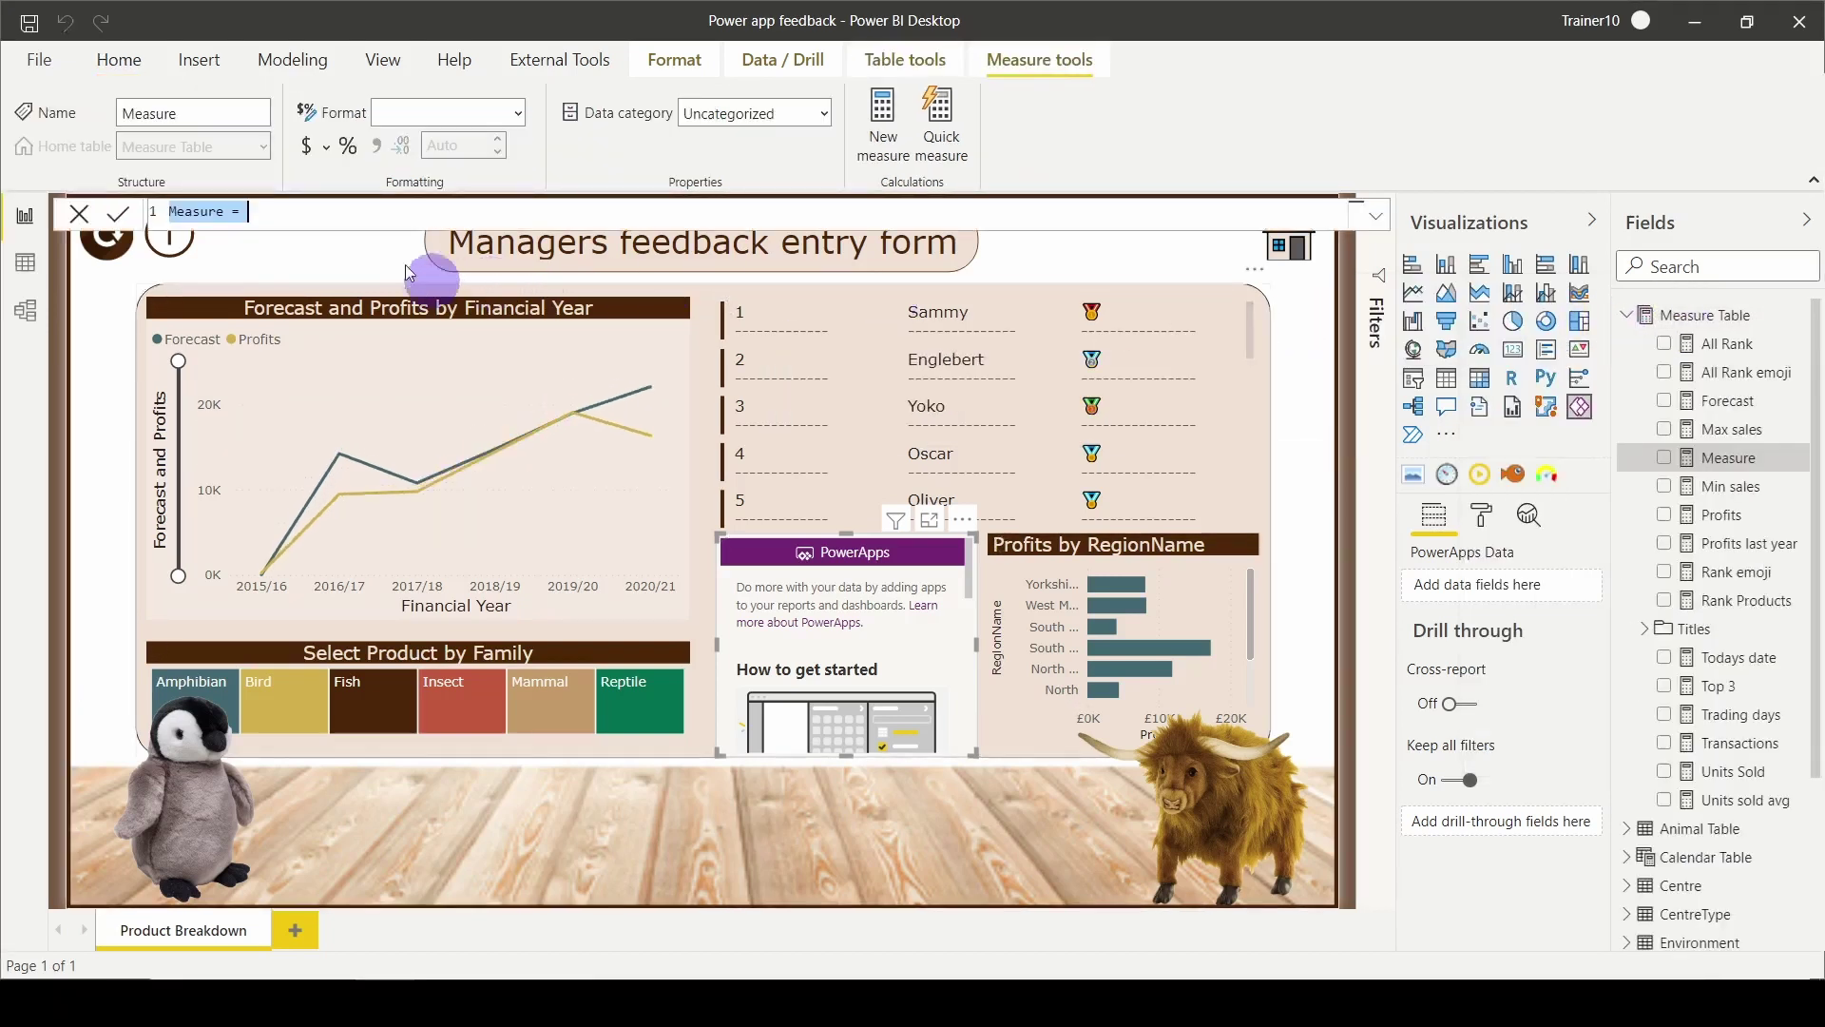
double_click(178, 211)
text(Toda)
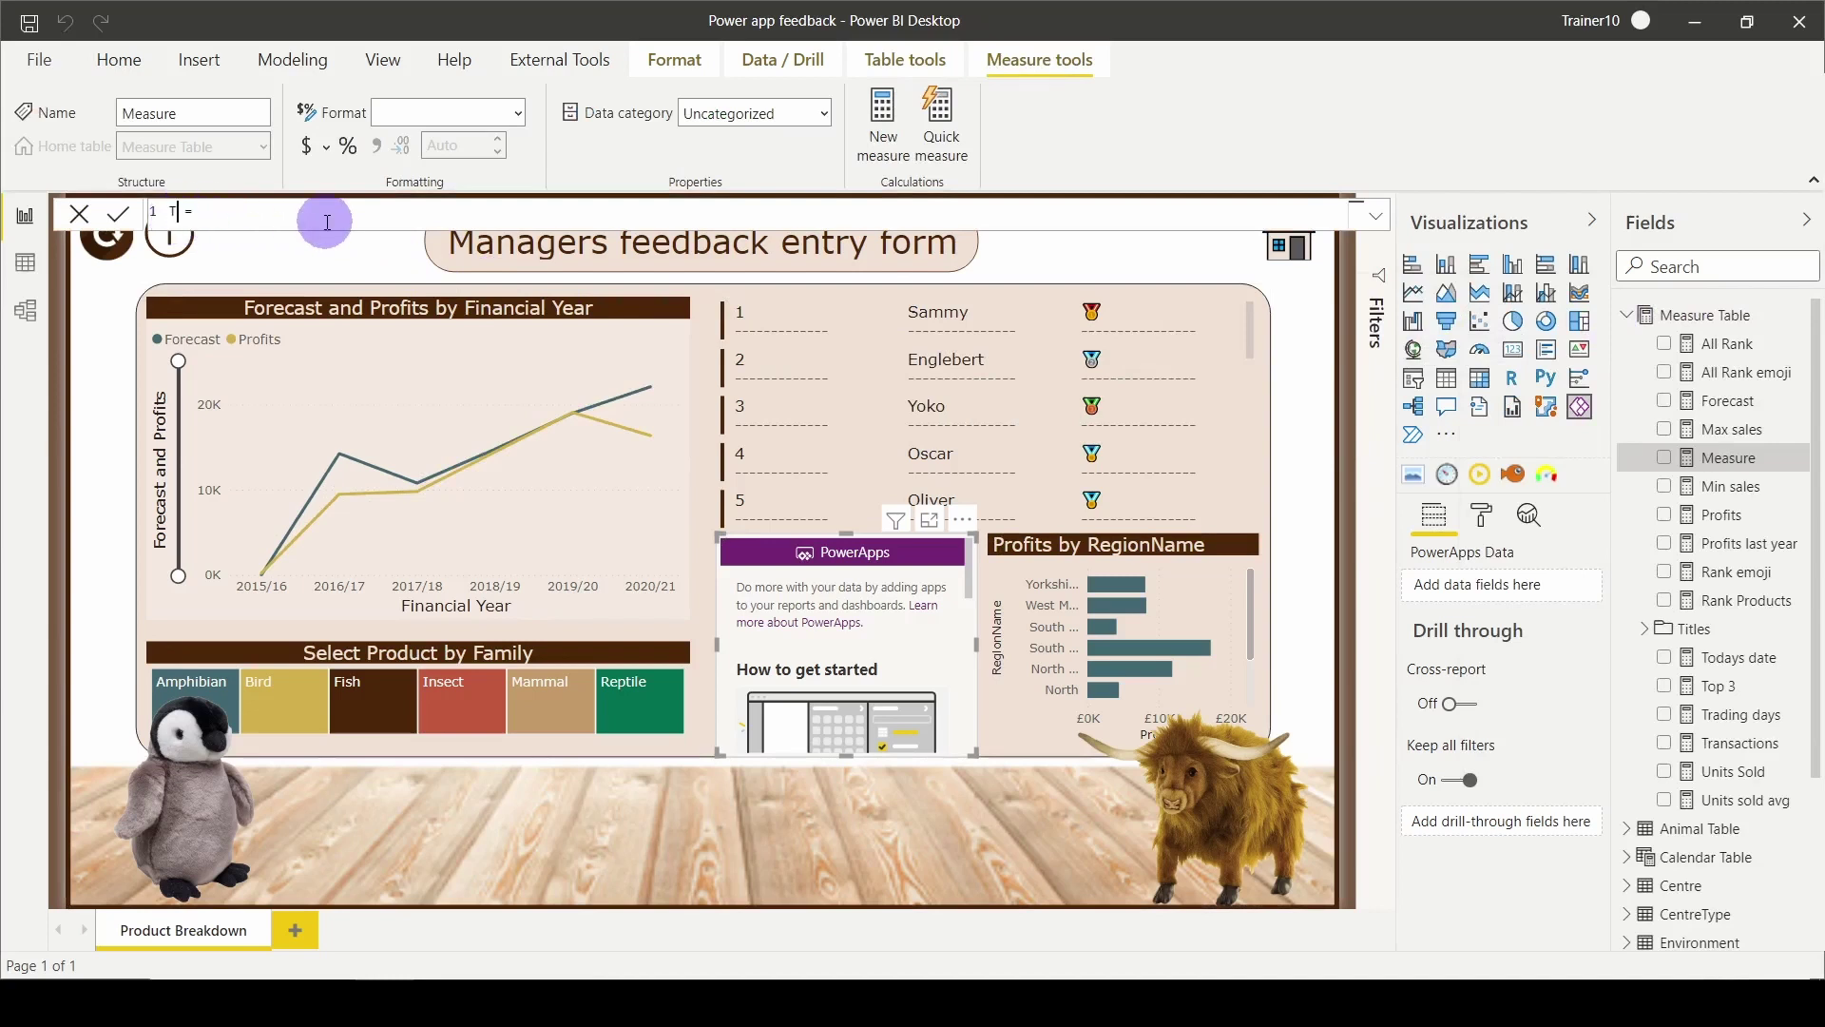
text(ys date = today)
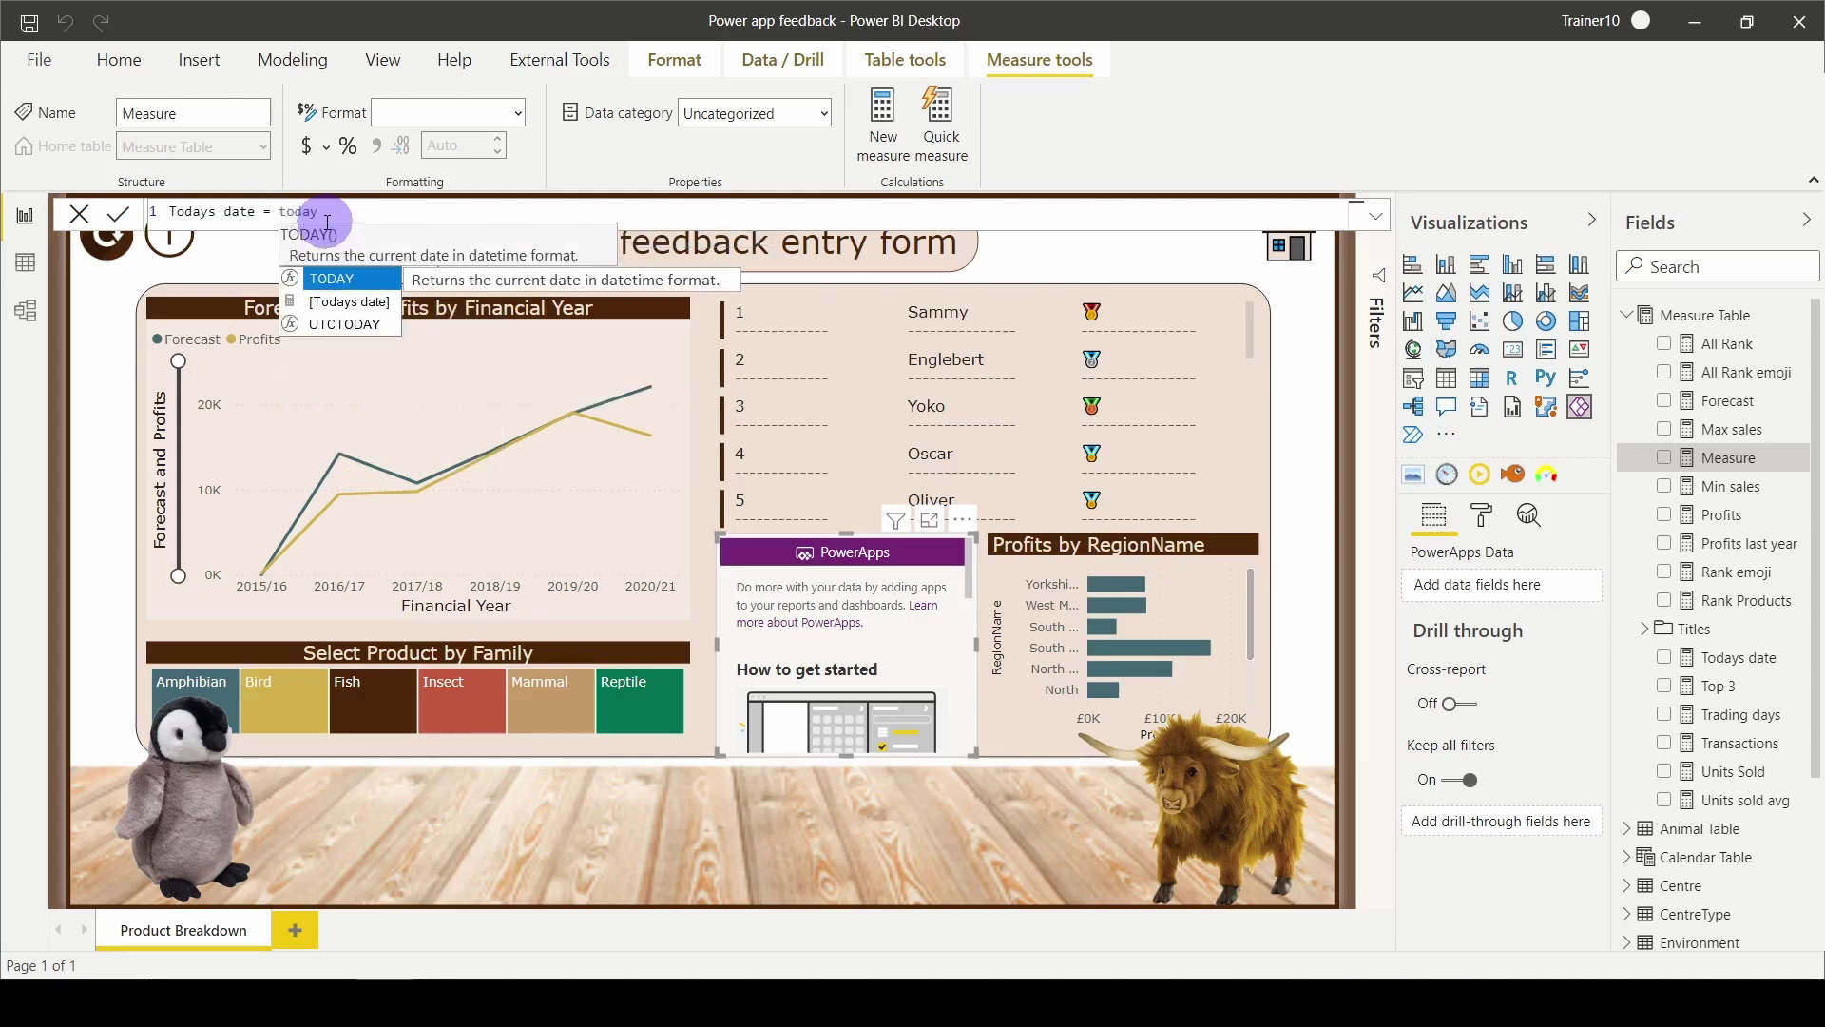
key(Tab)
text())
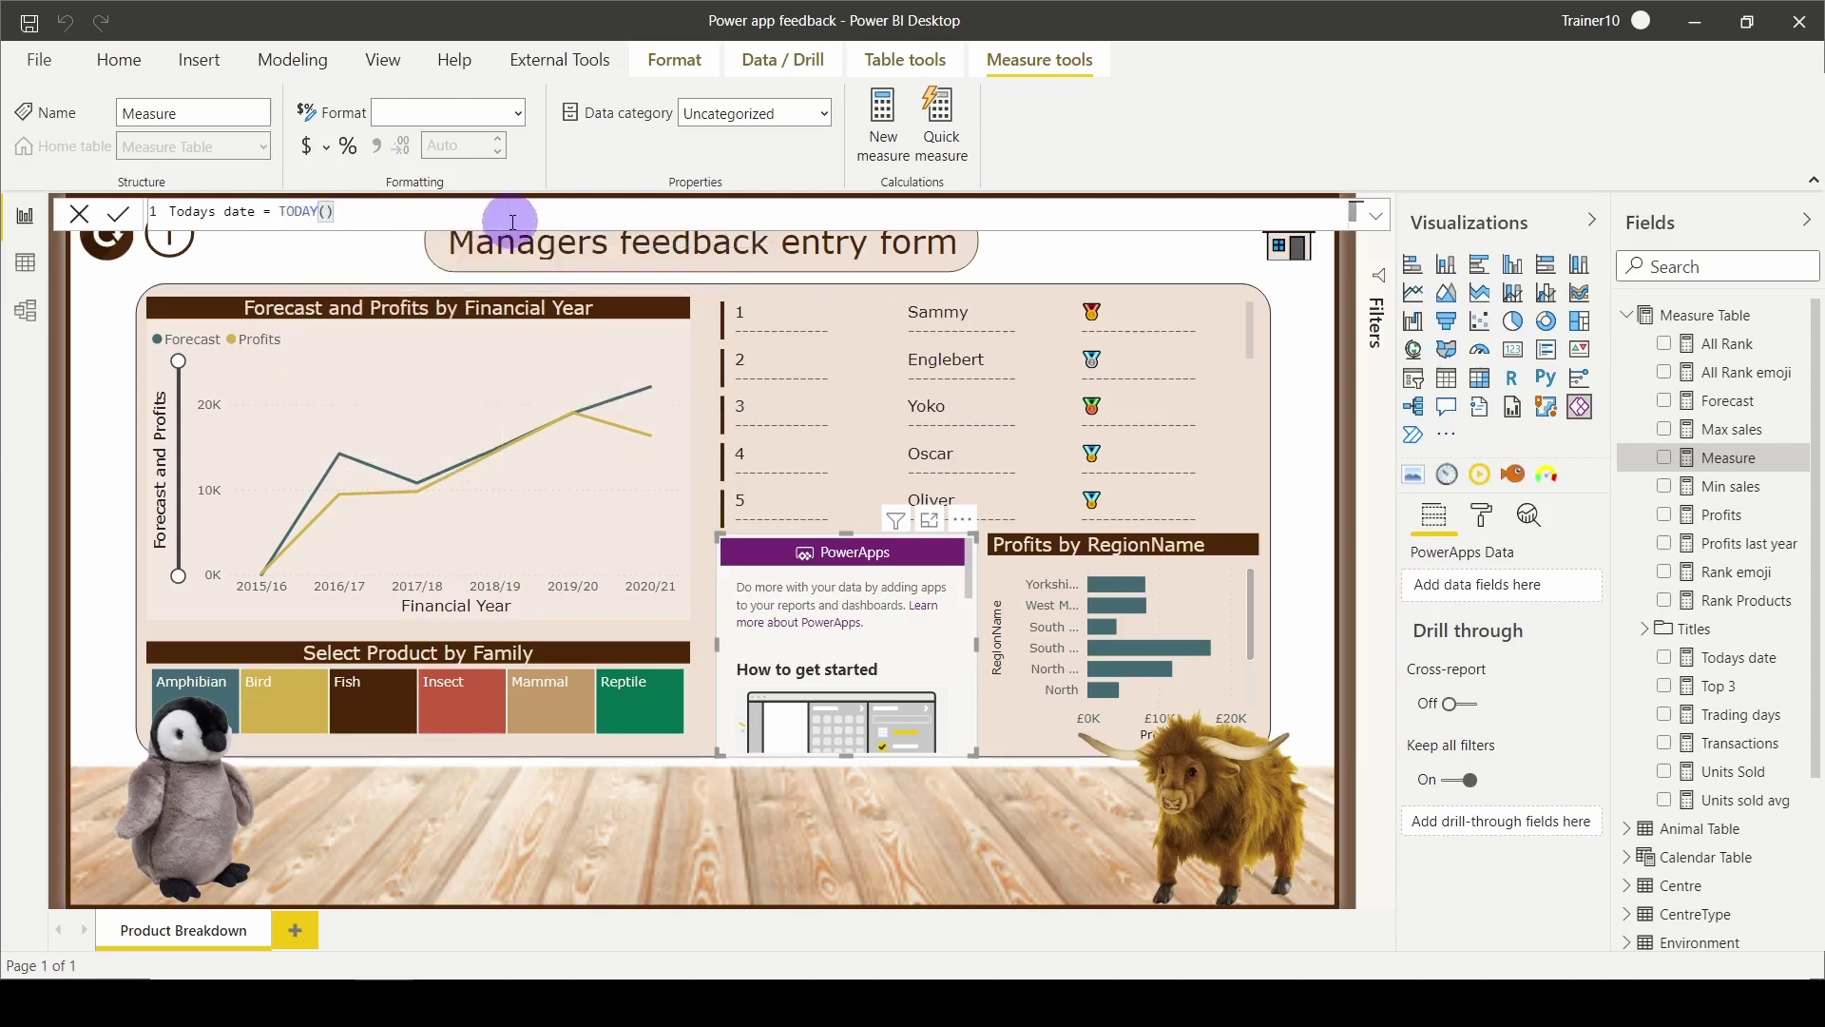
key(Return)
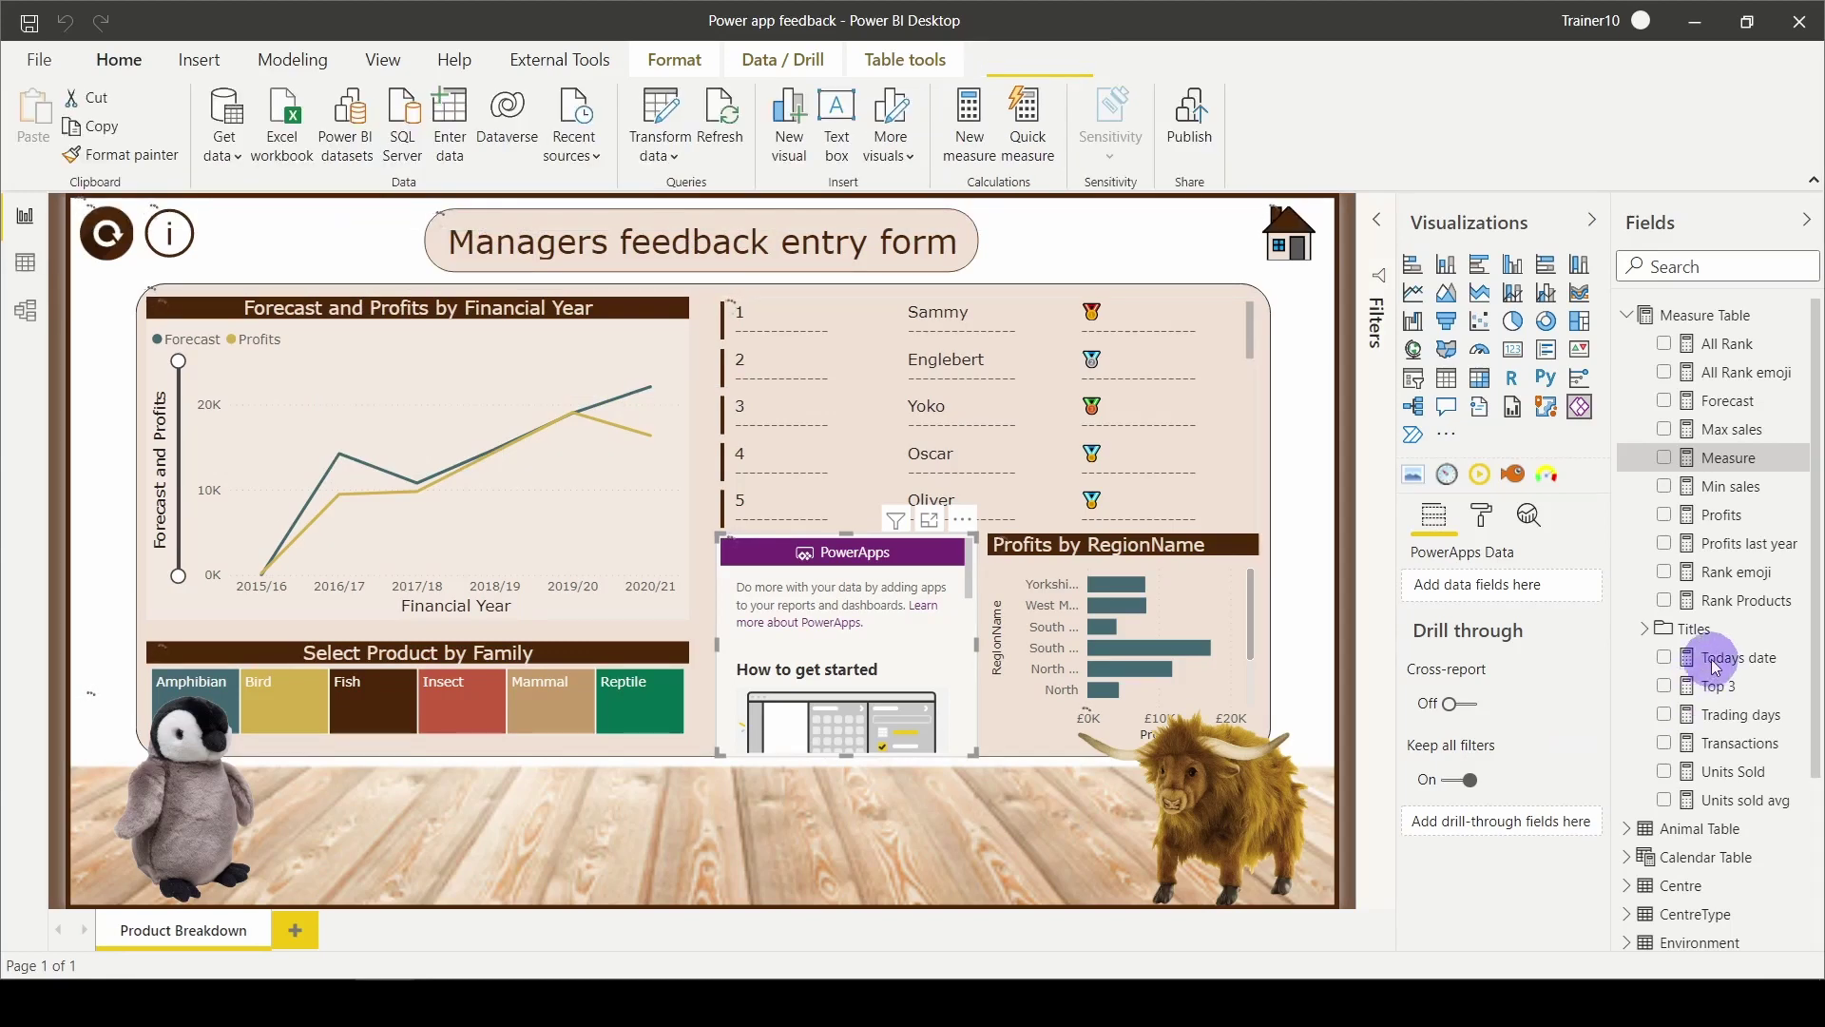
Step: Add the Todays date measure to the PowerApps visual's data and choose Trainer10's Environment in the visual
click(1728, 629)
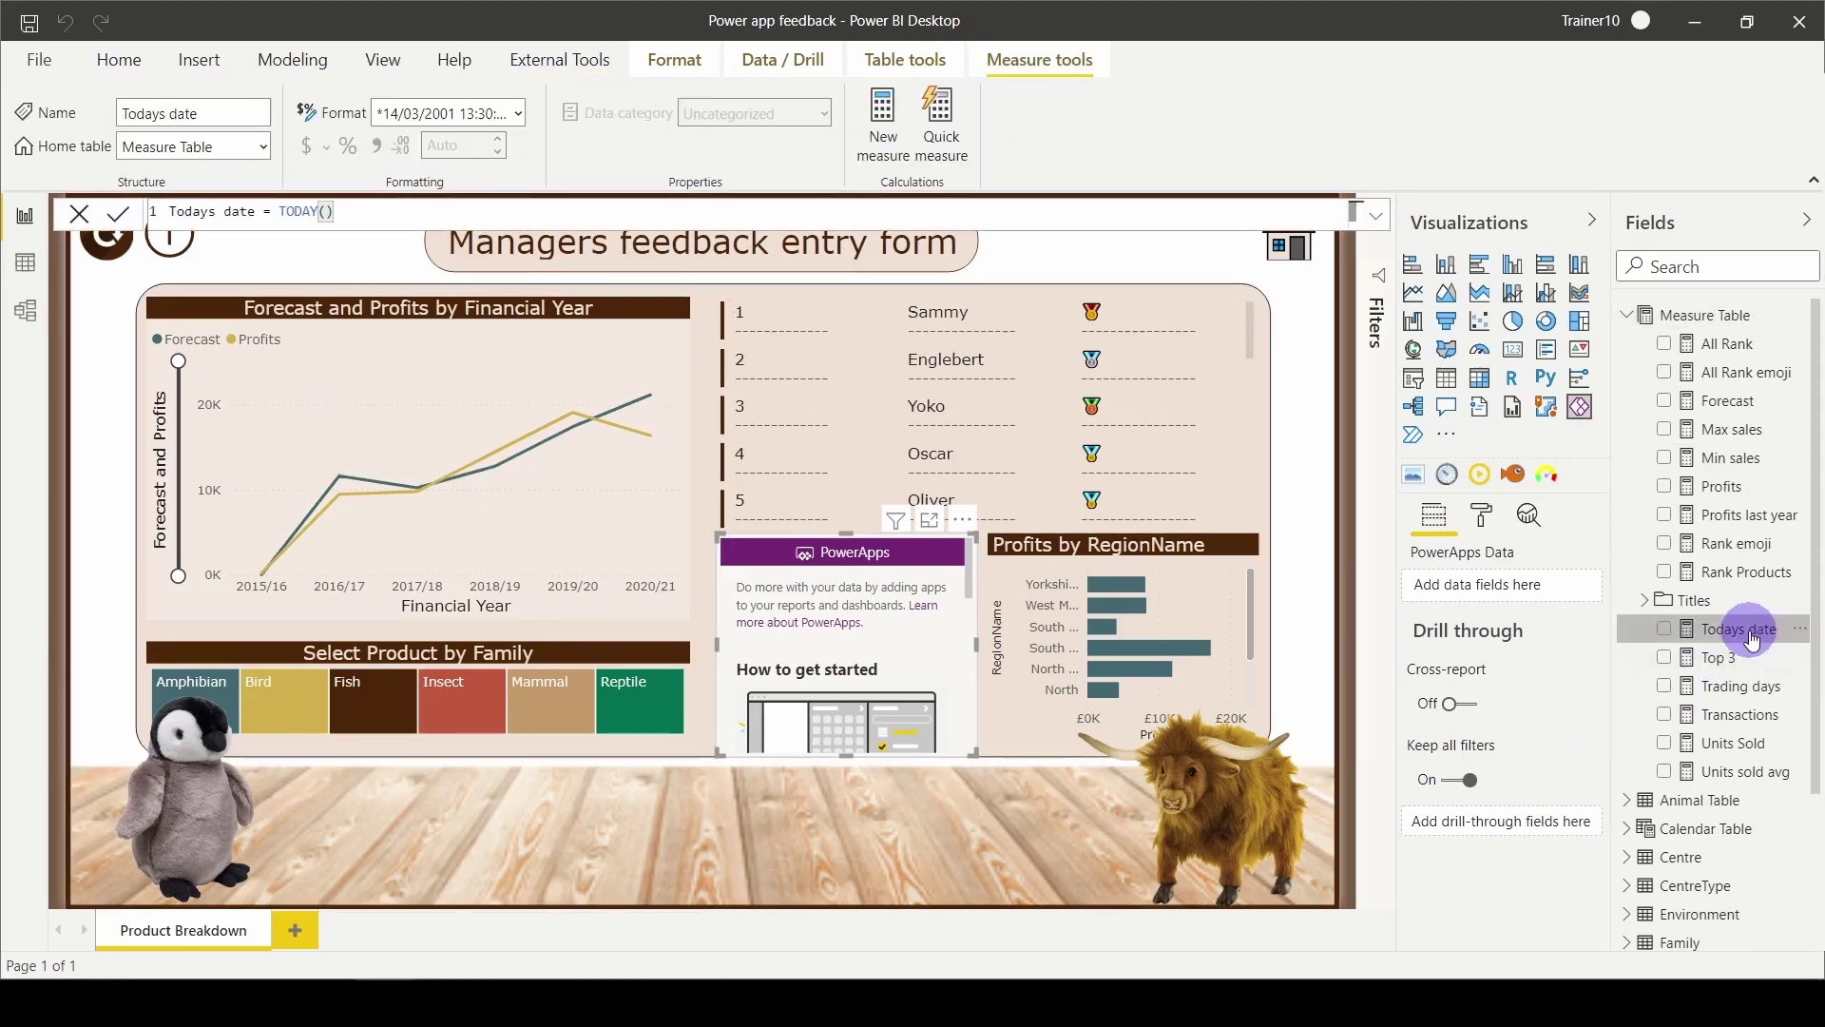
drag(1743, 623, 1521, 596)
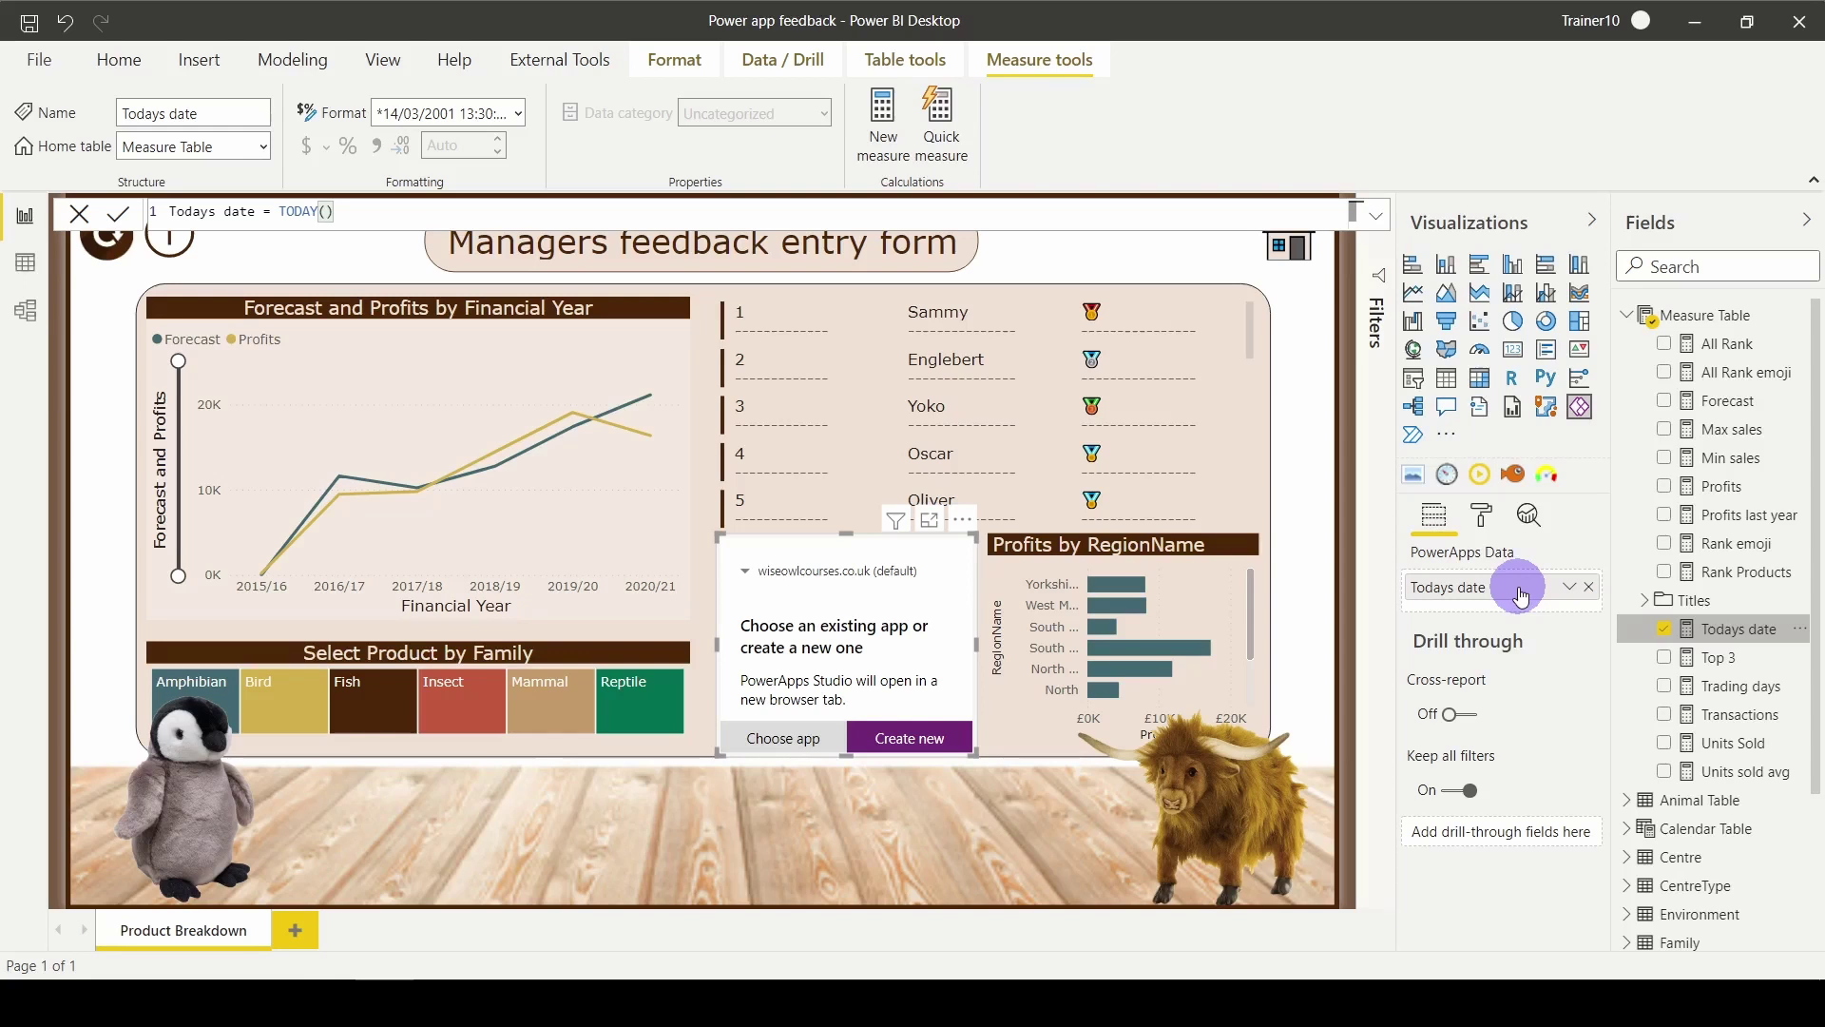
click(784, 580)
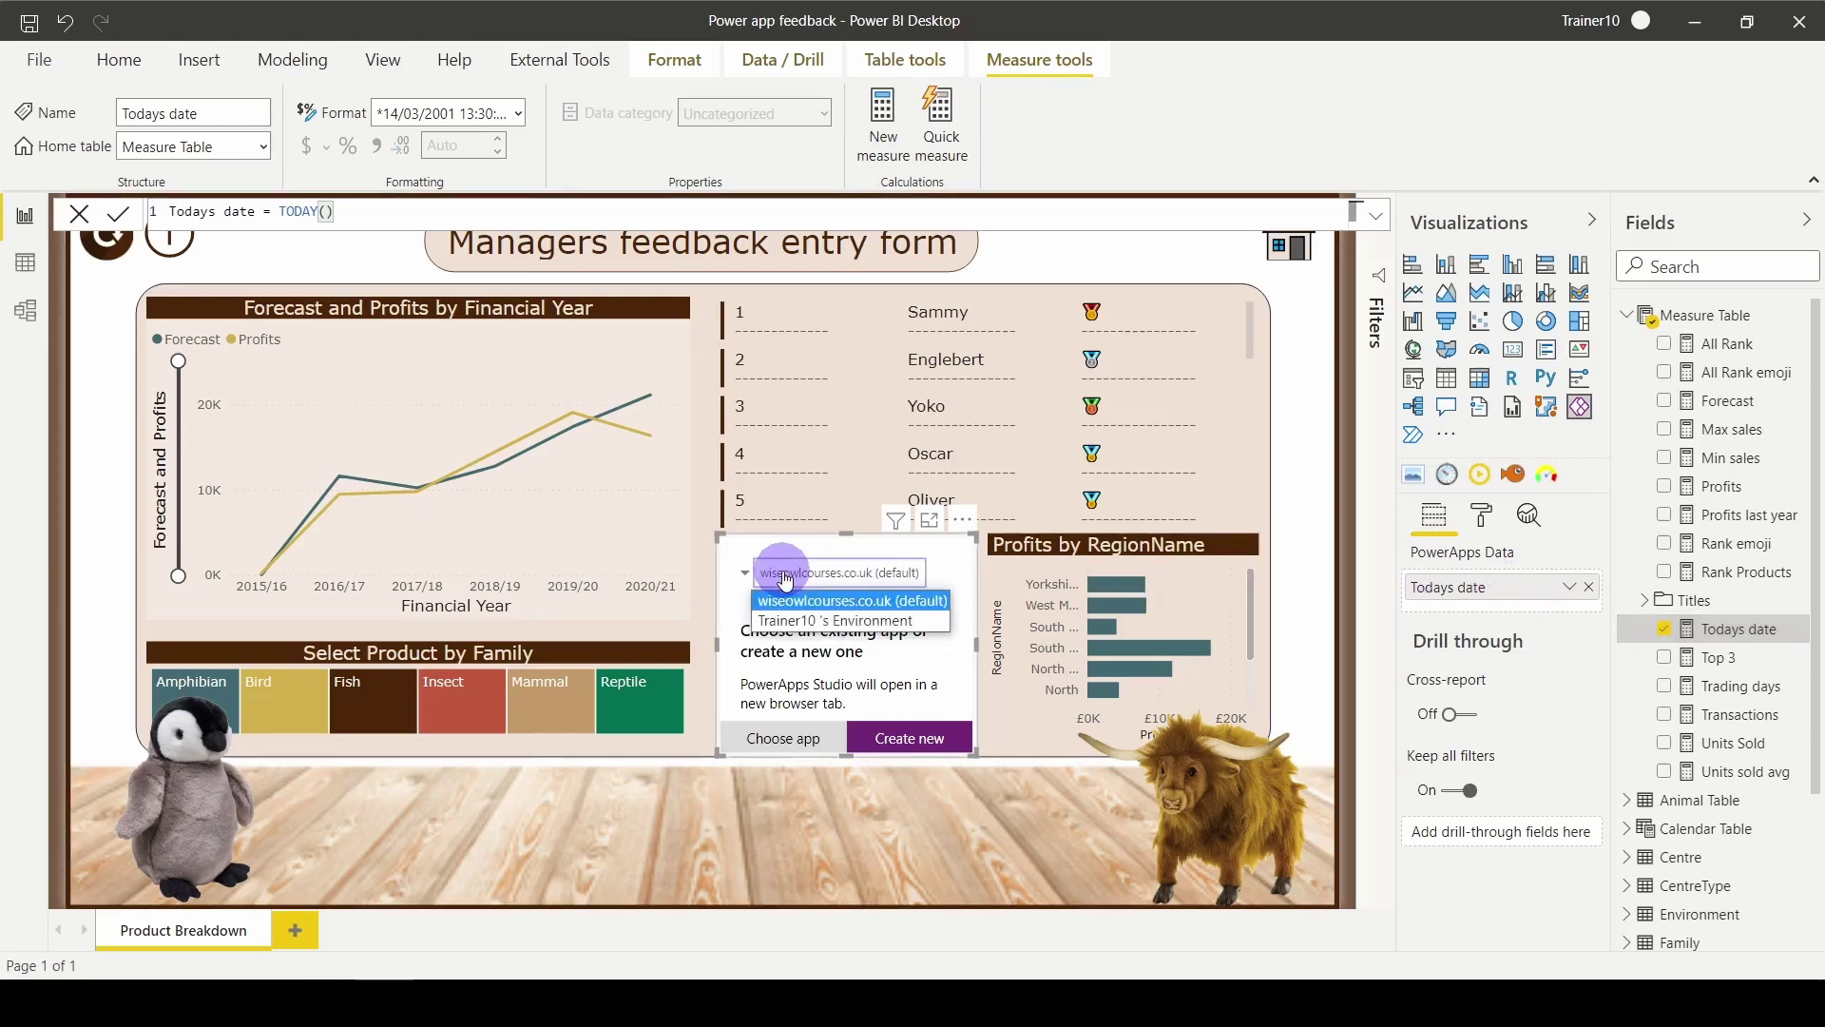
click(815, 624)
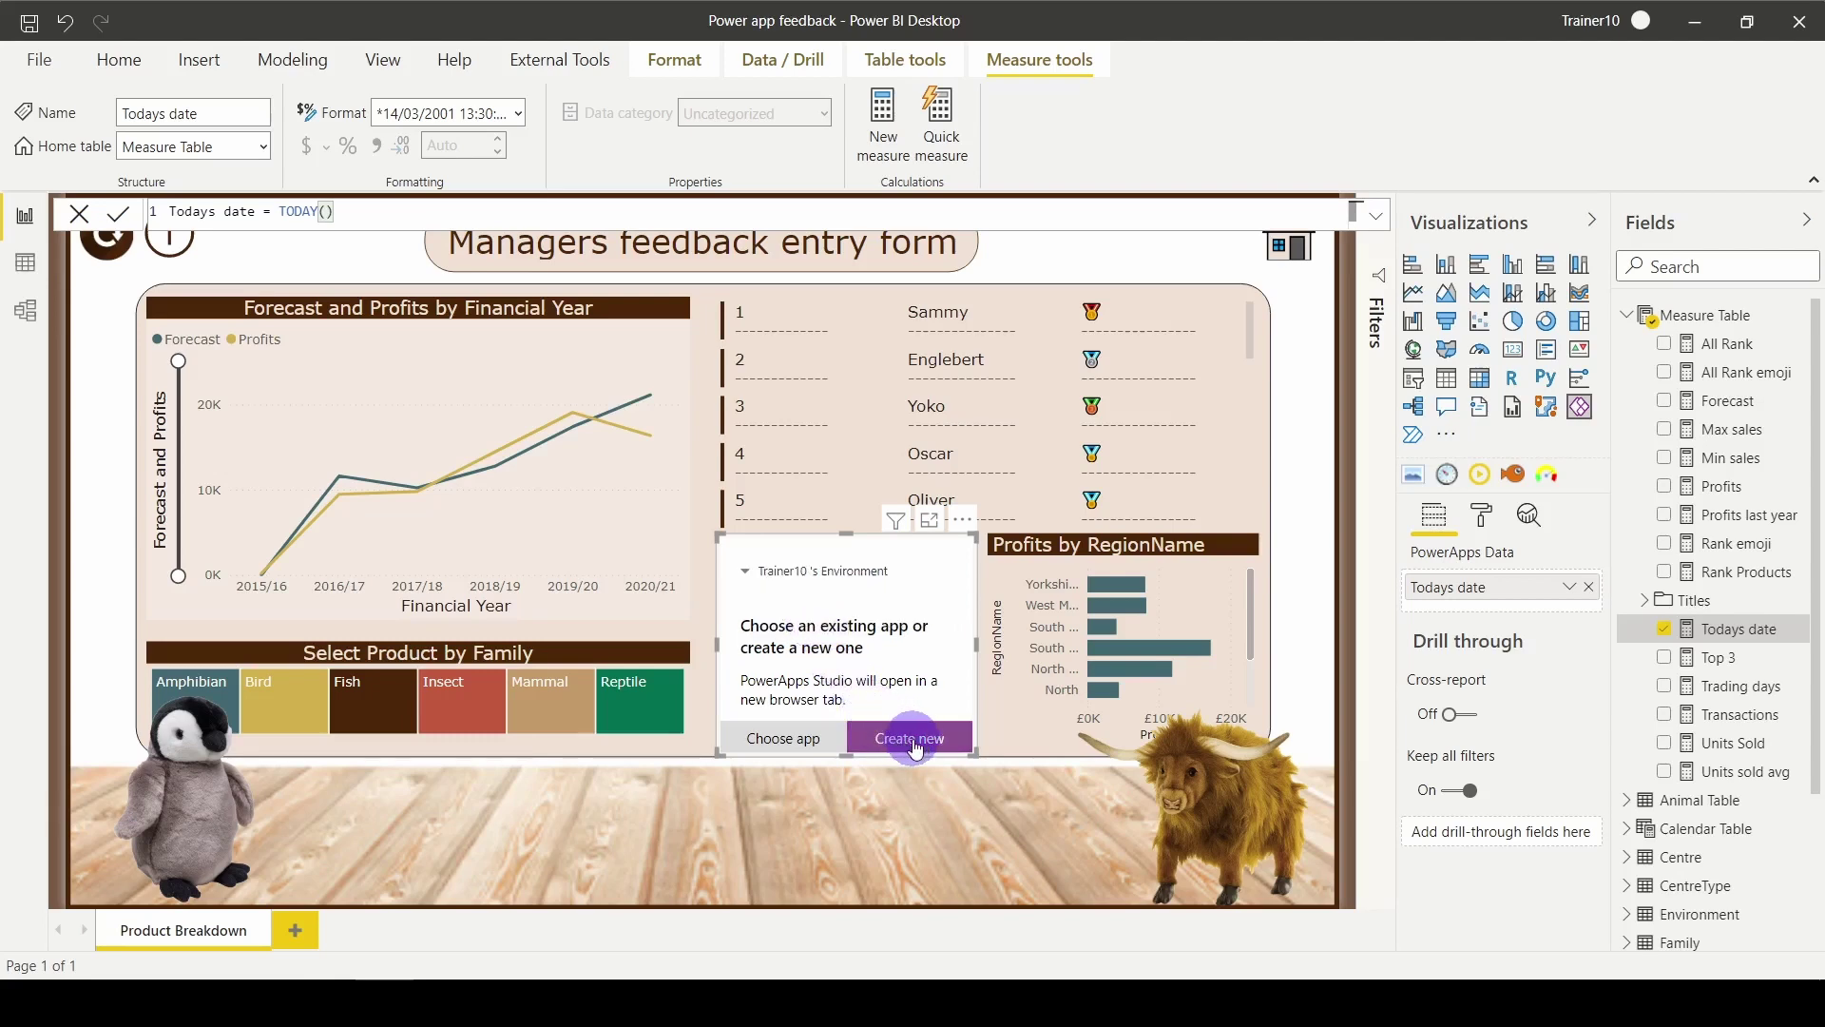
Step: Create a new app from the PowerApps visual, allow the browser to open, and skip the Power Apps Studio welcome dialog
click(915, 748)
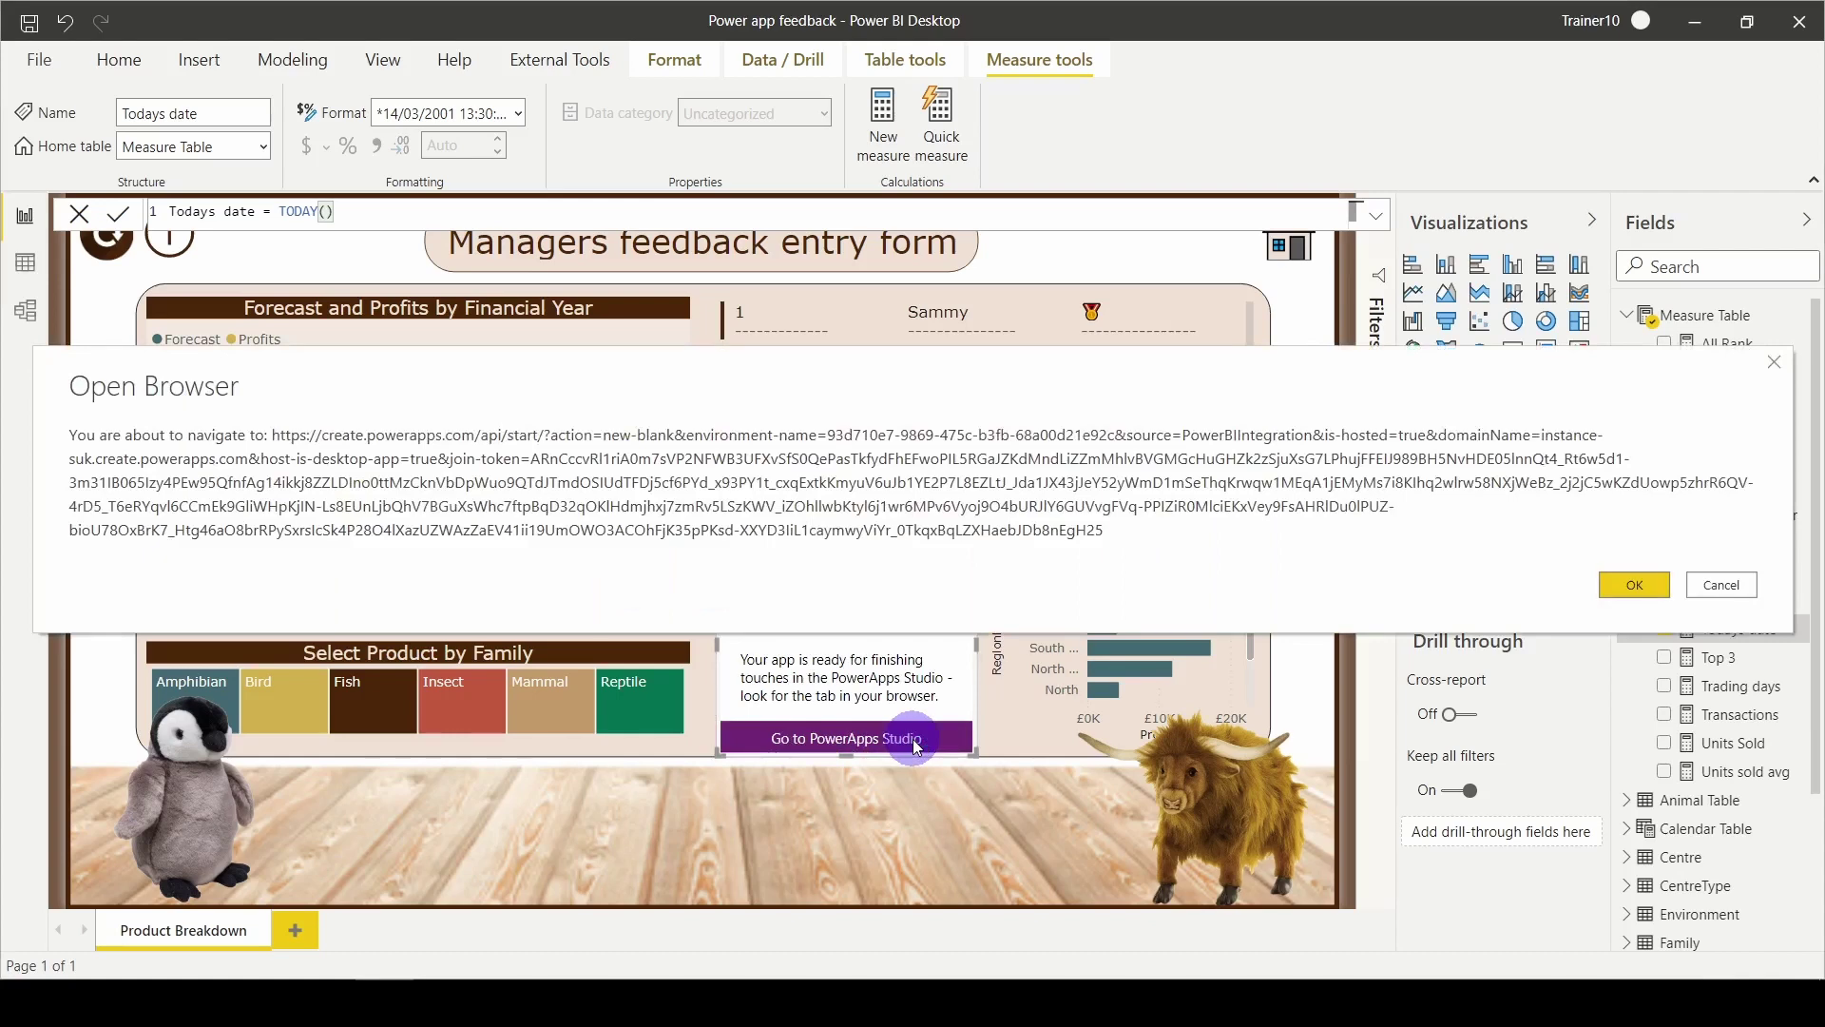
click(1631, 585)
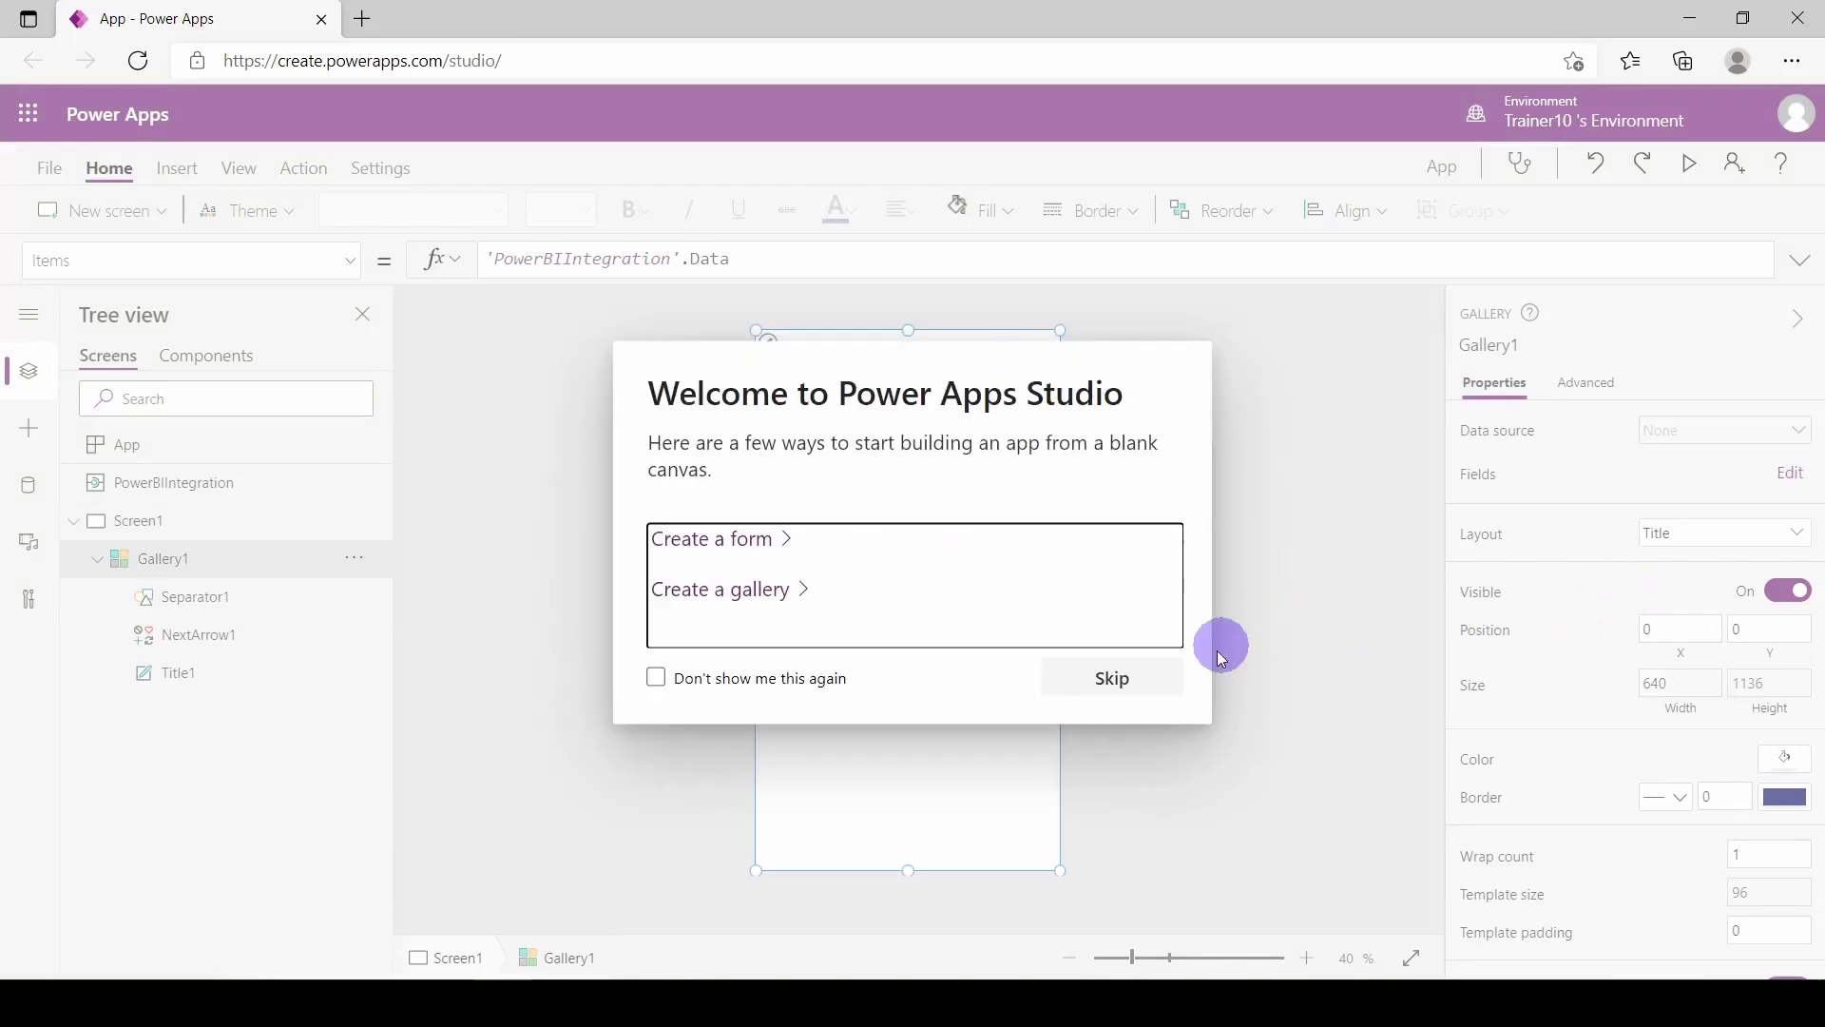
click(1163, 678)
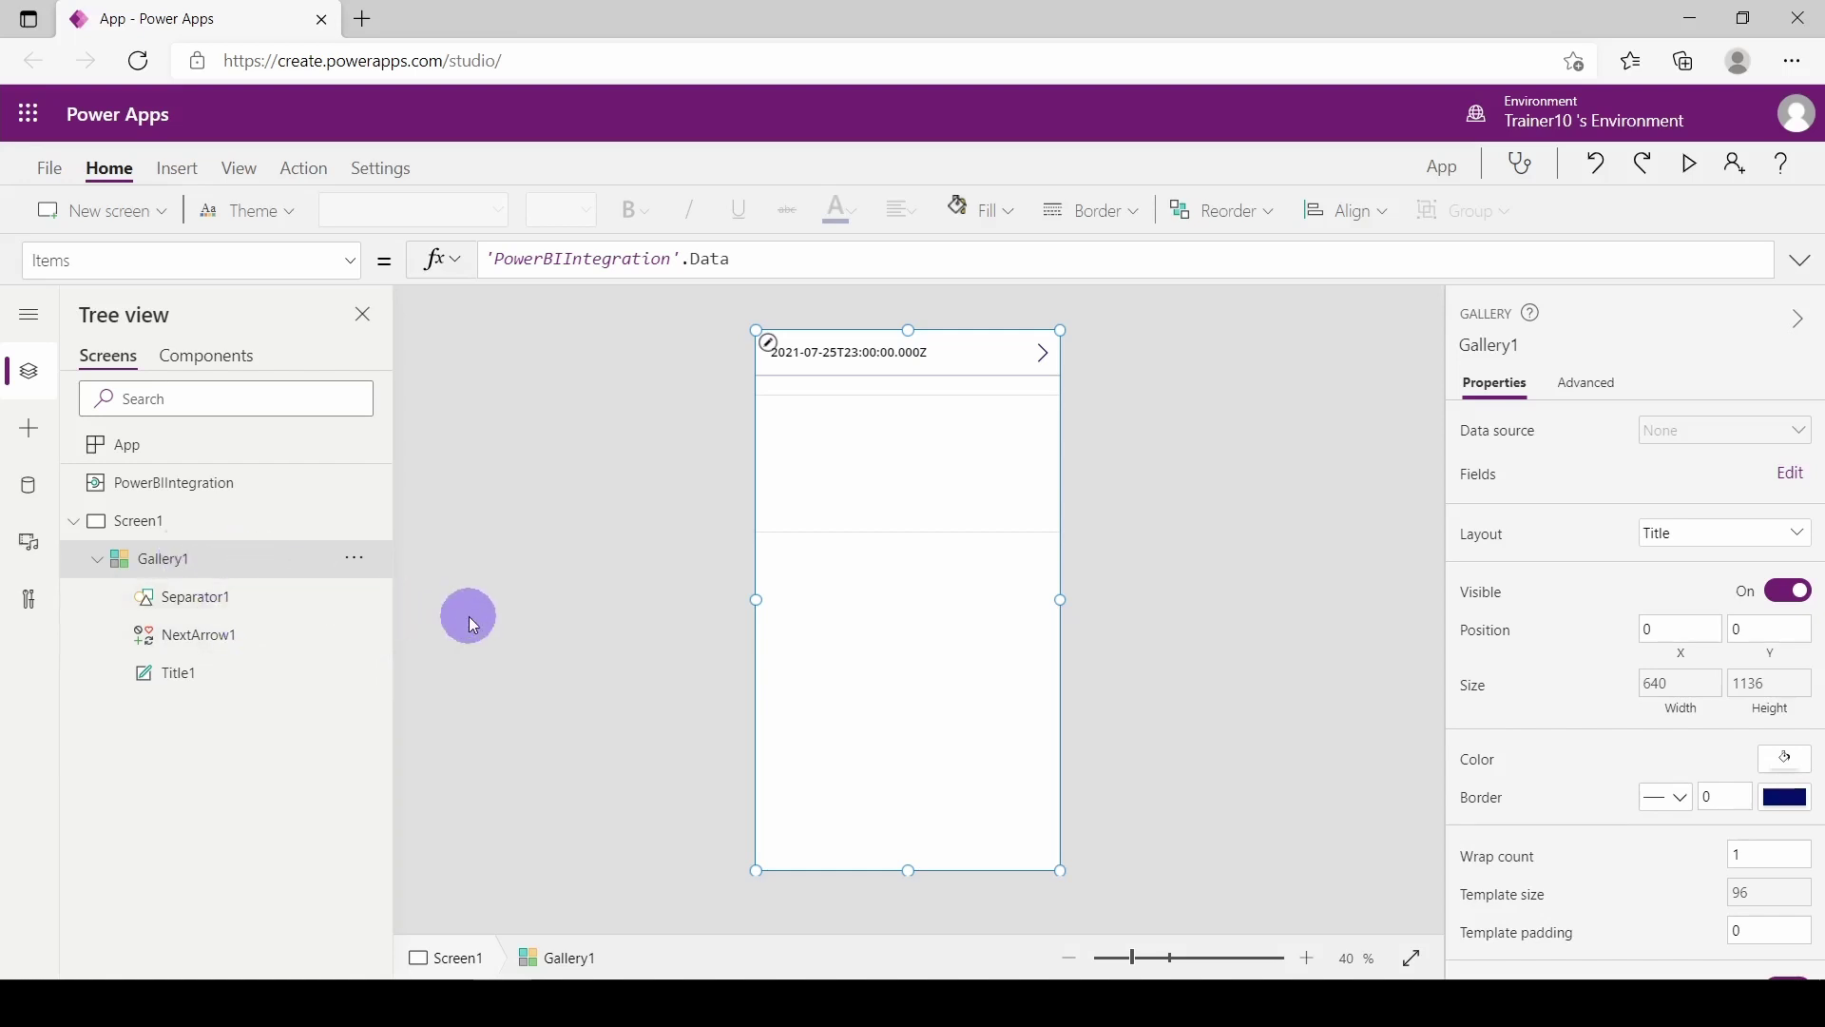
Step: Delete the default gallery and rename its screen as Past feedback
key(Delete)
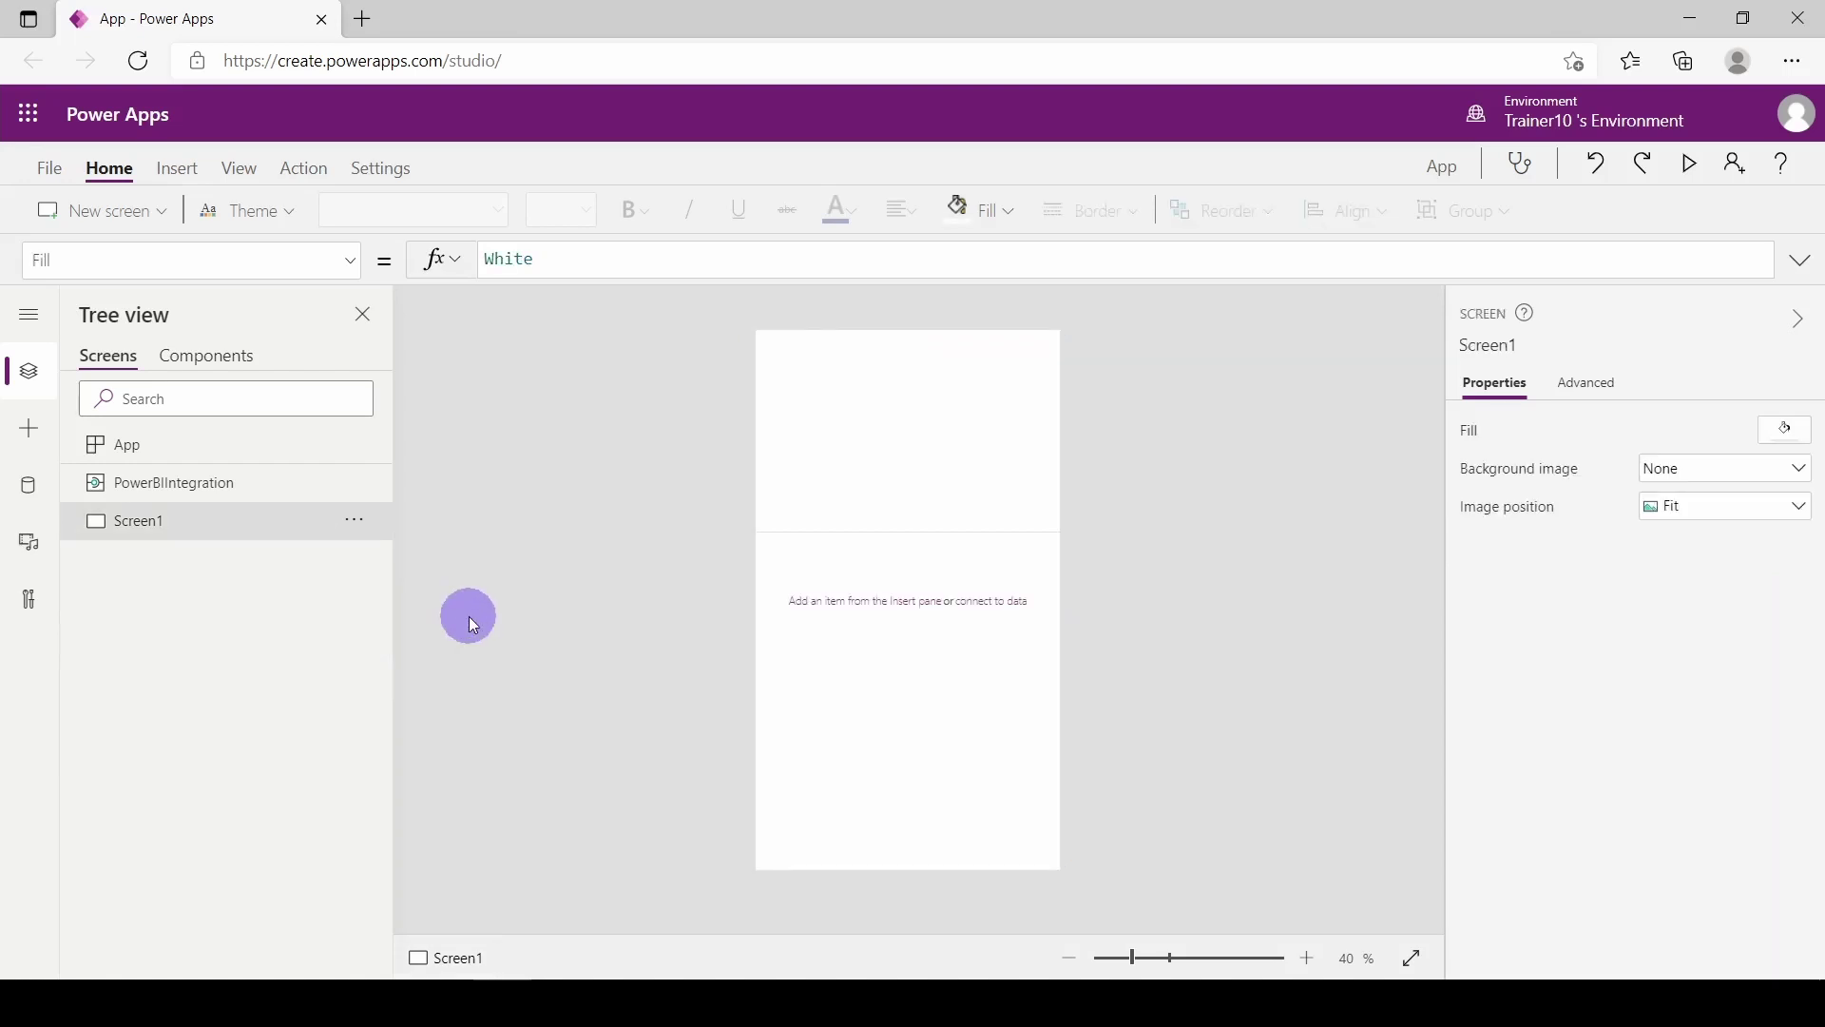
double_click(145, 528)
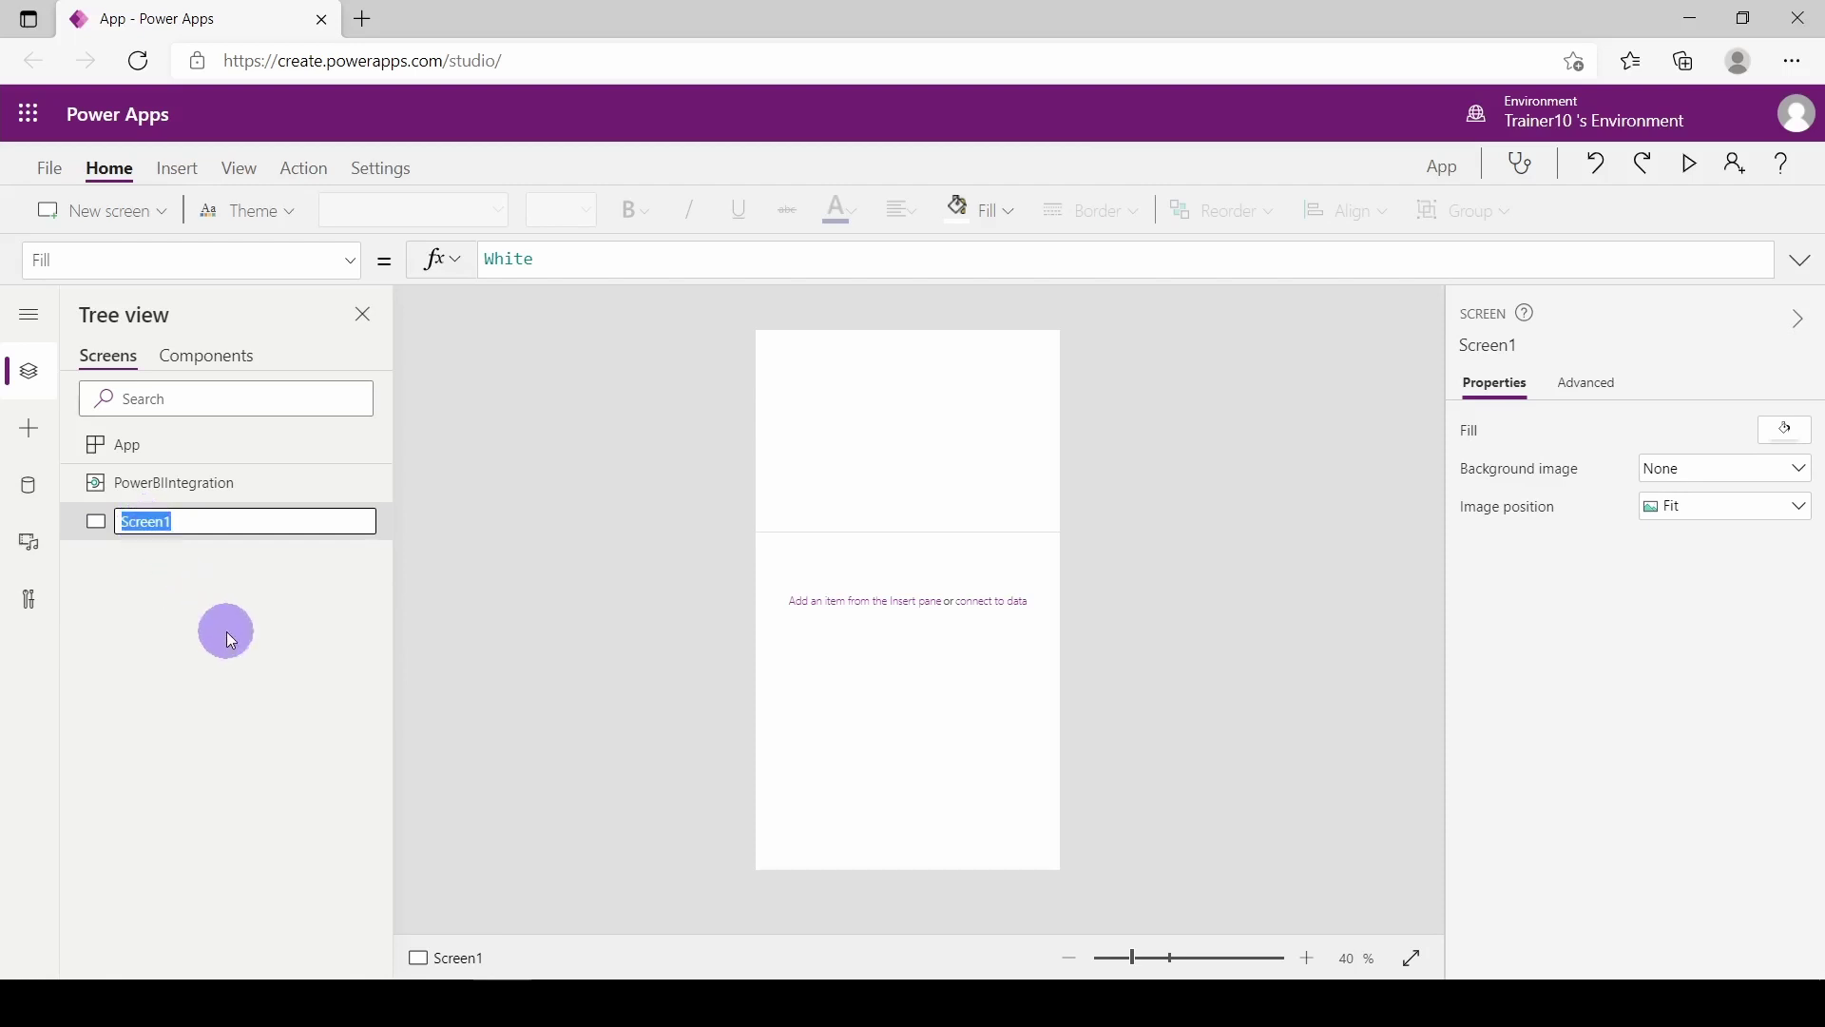
text(Past feedback)
key(Return)
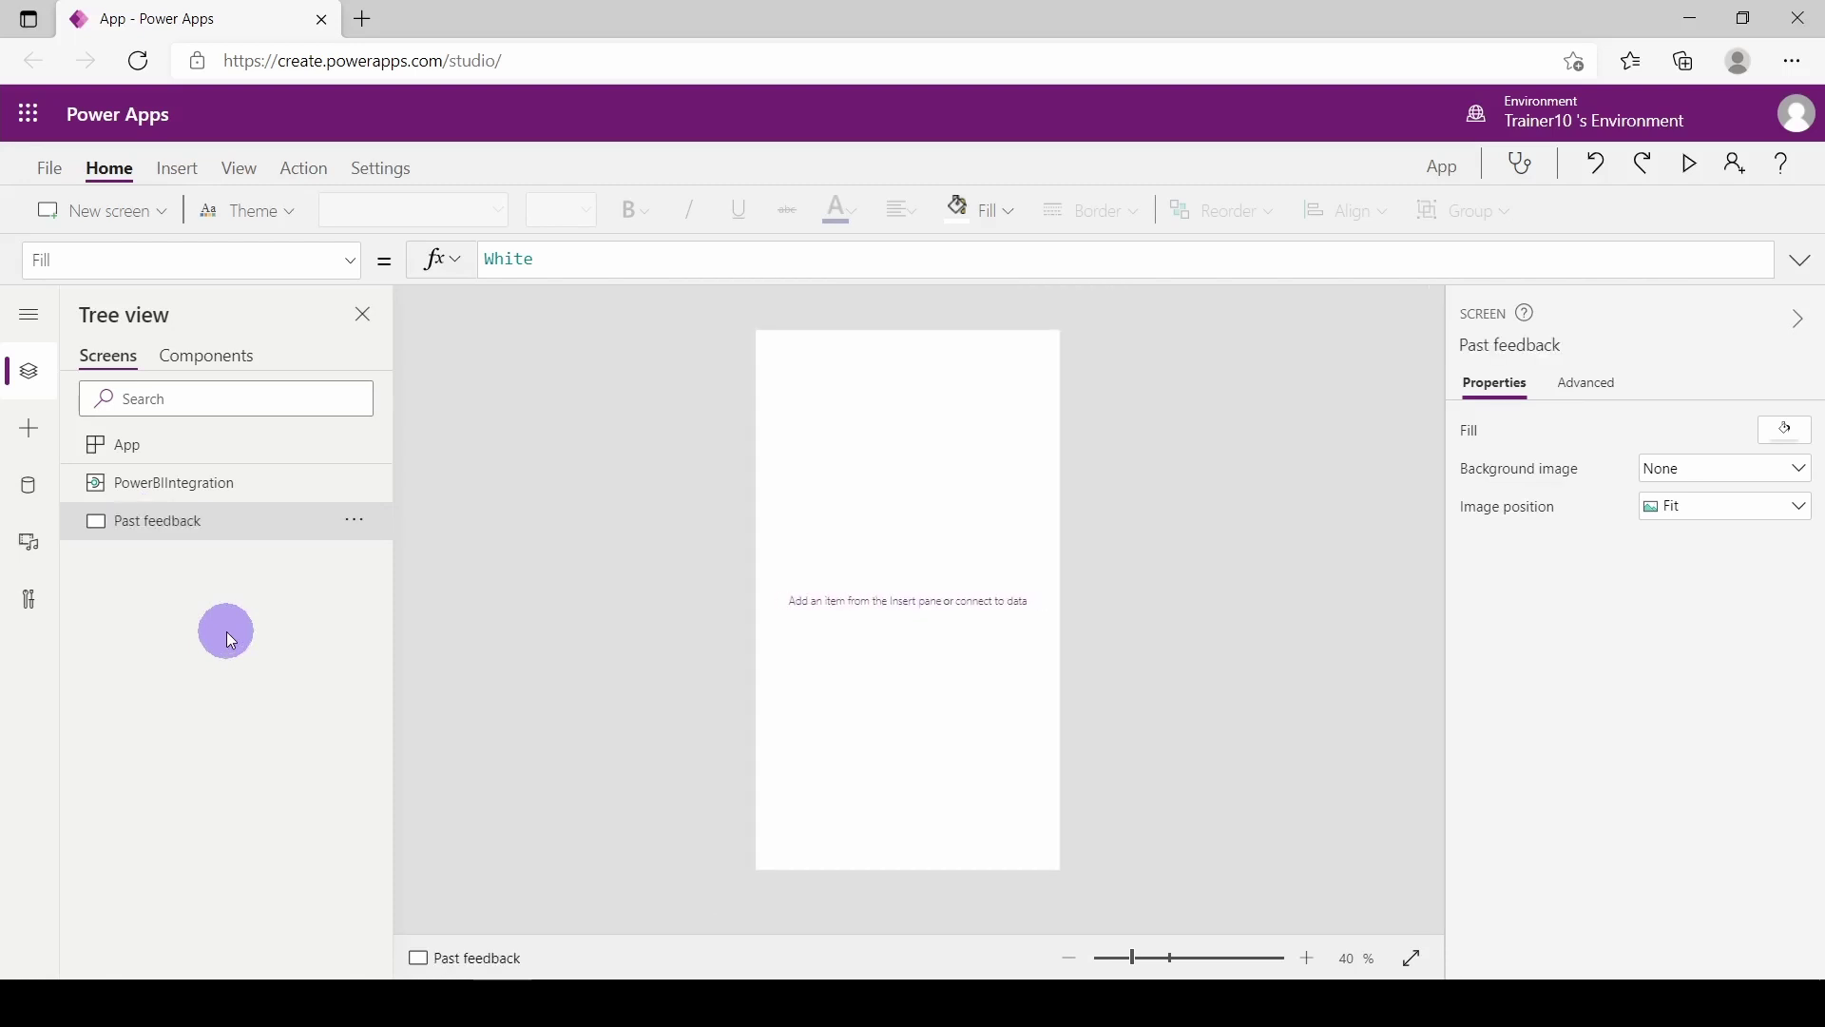
Step: Insert a blank vertical gallery on the Past feedback screen
click(180, 169)
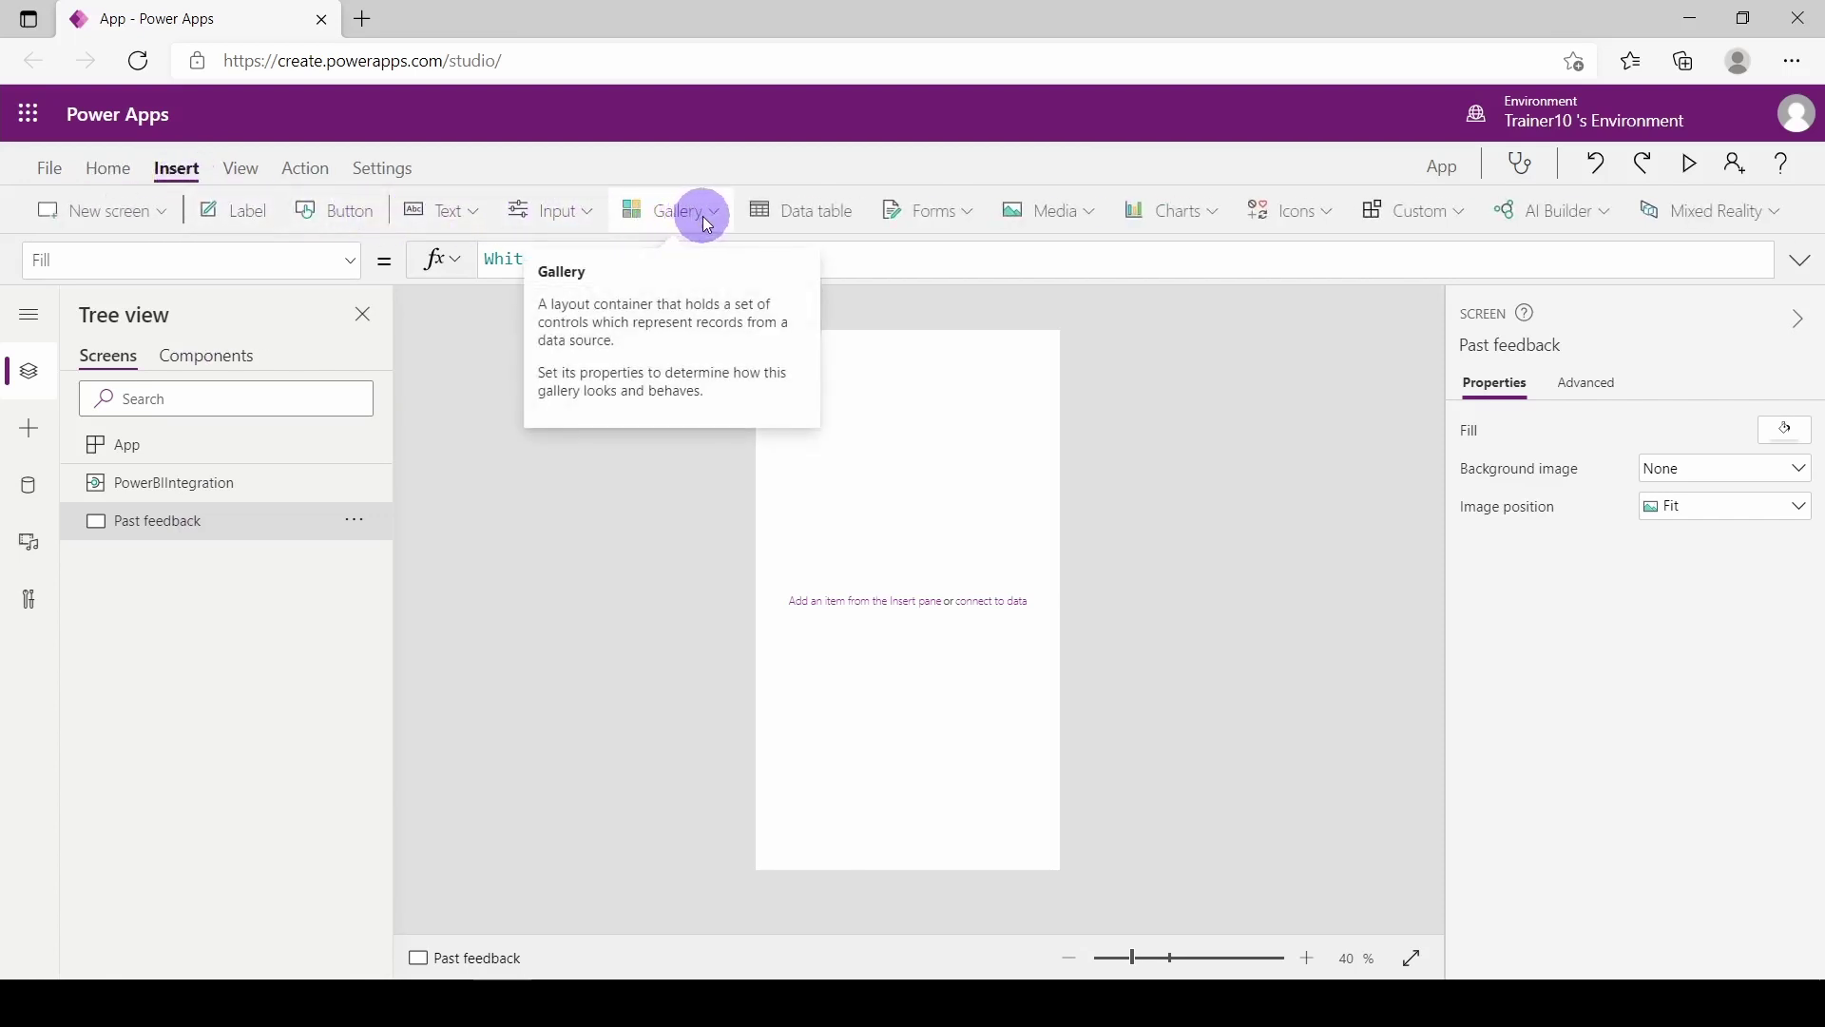
click(707, 224)
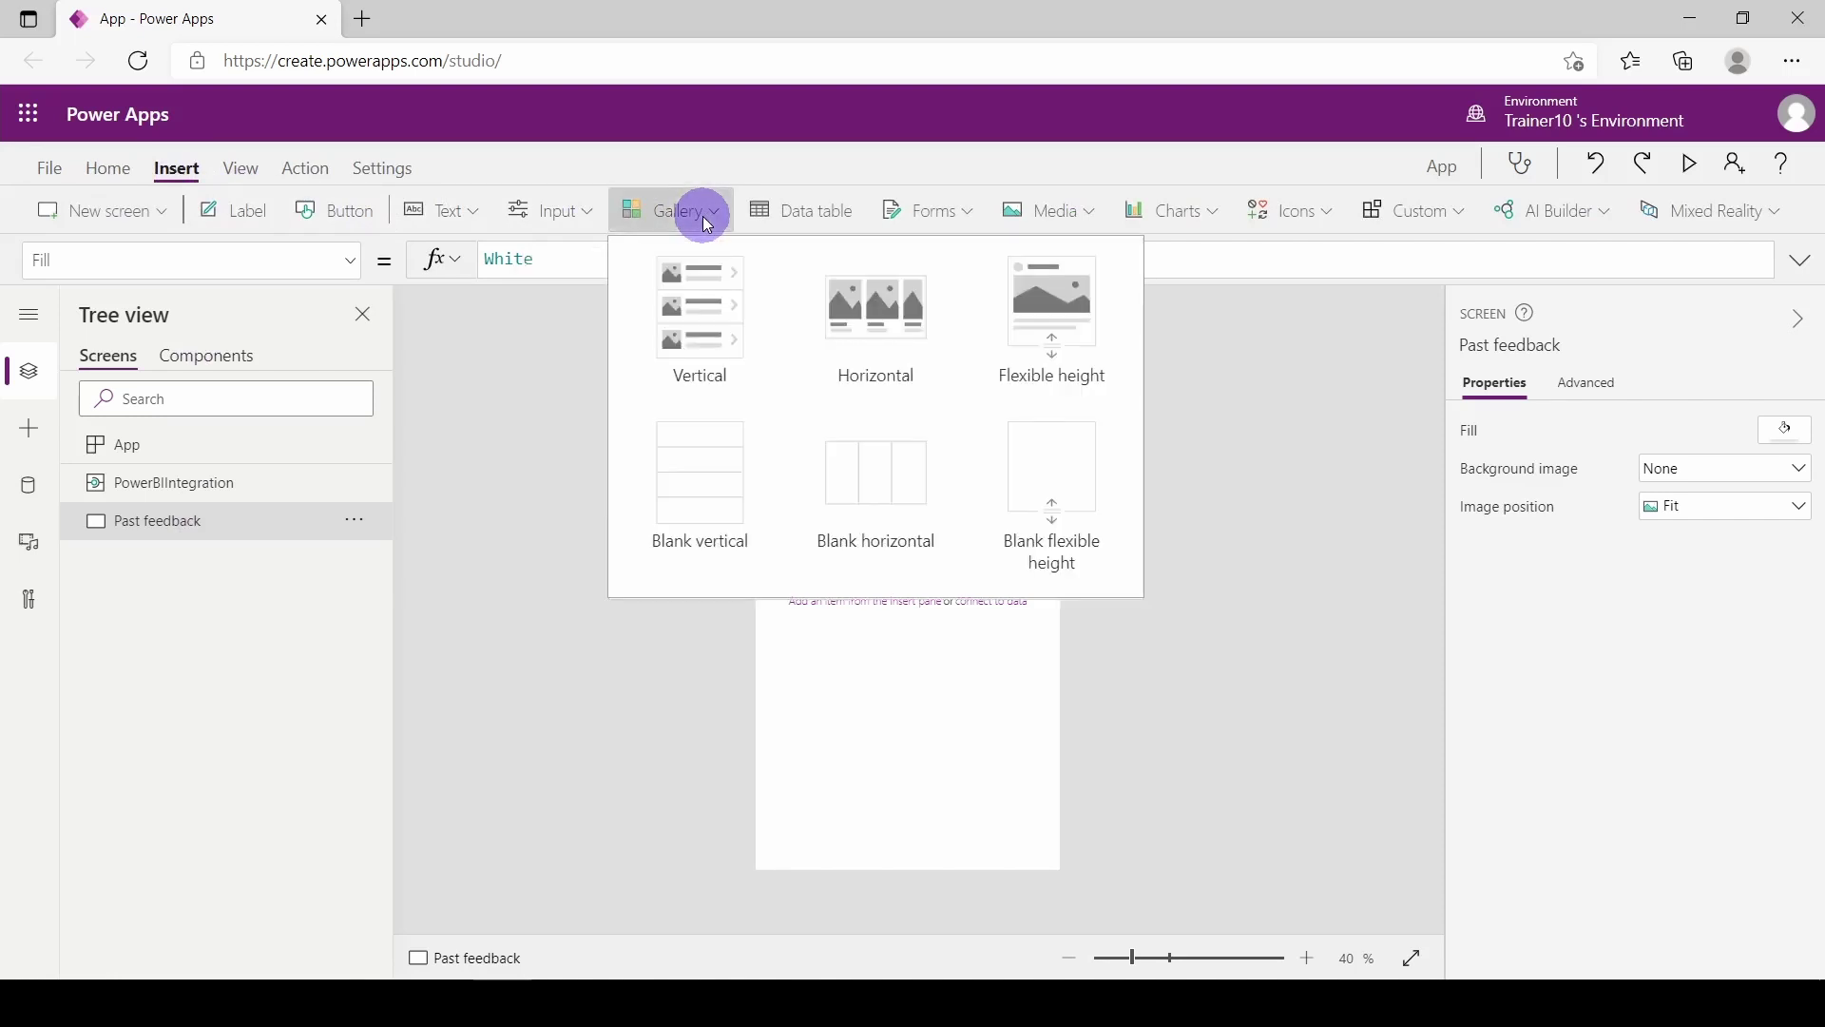
click(705, 462)
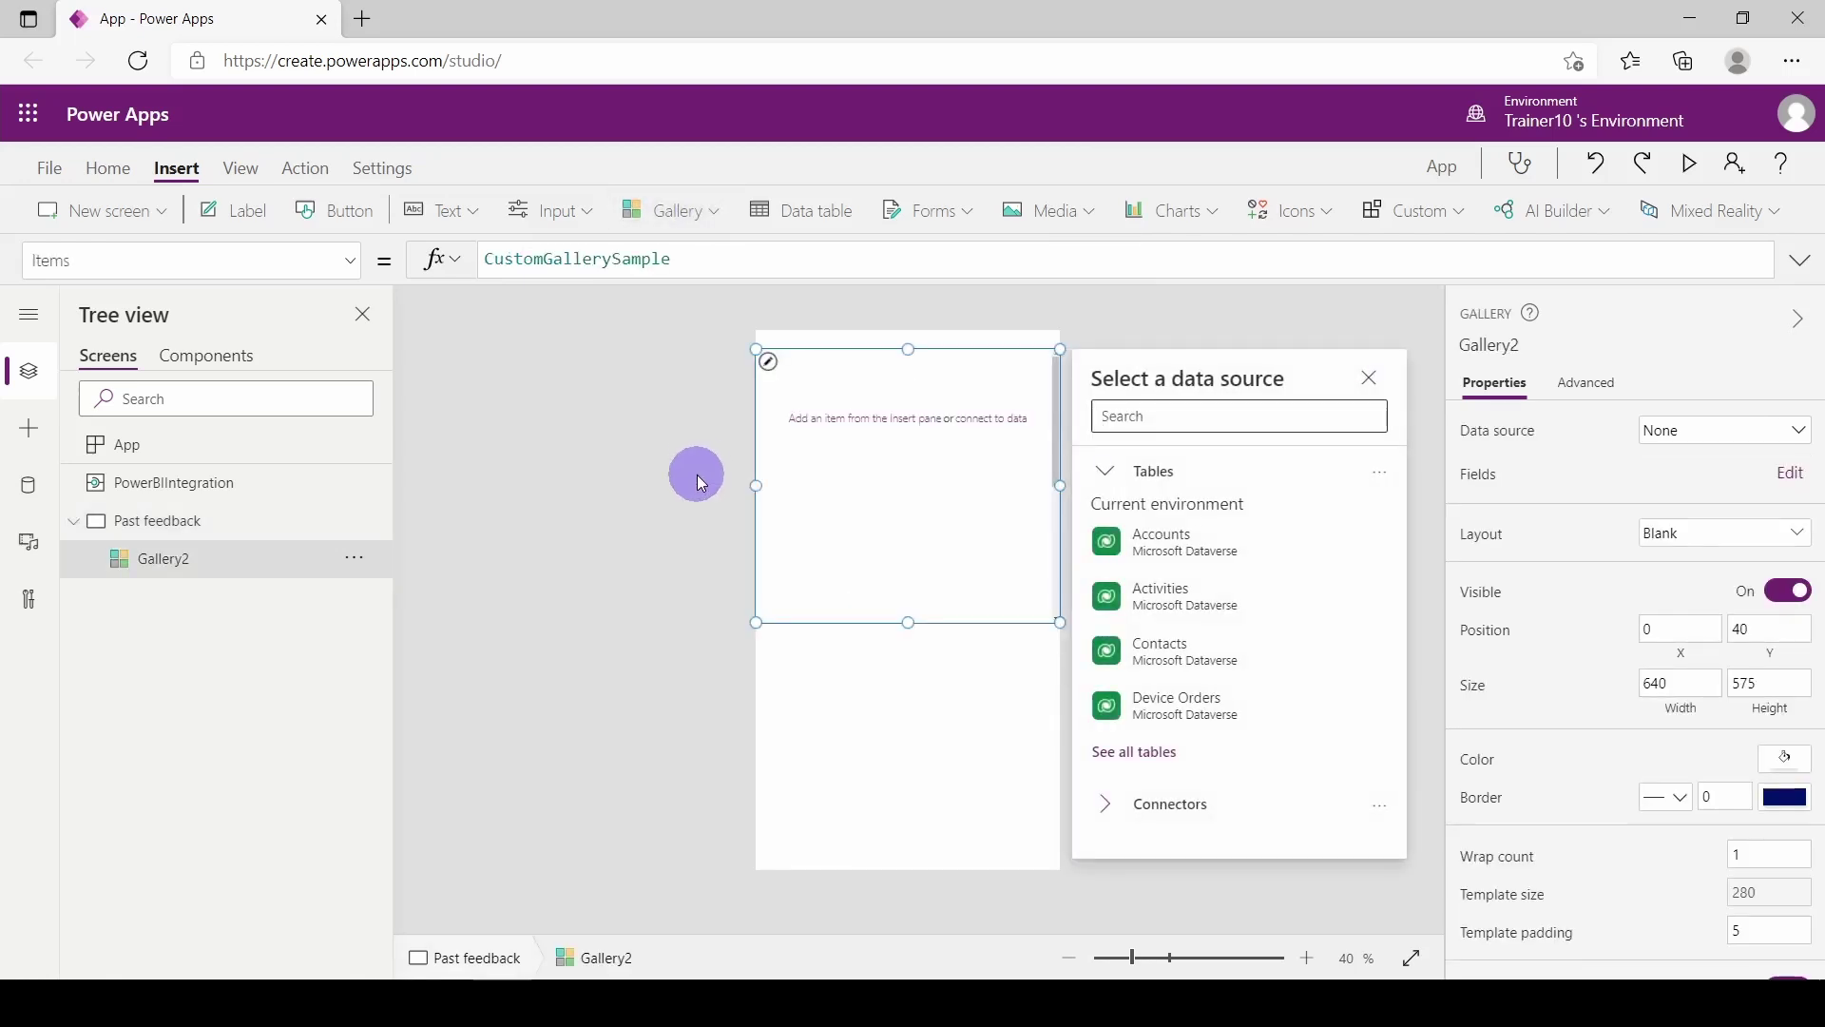
Step: Connect the gallery through OneDrive for Business to the Feedback table in Managers commentary.xlsx from the Power BI folder
text(onedr)
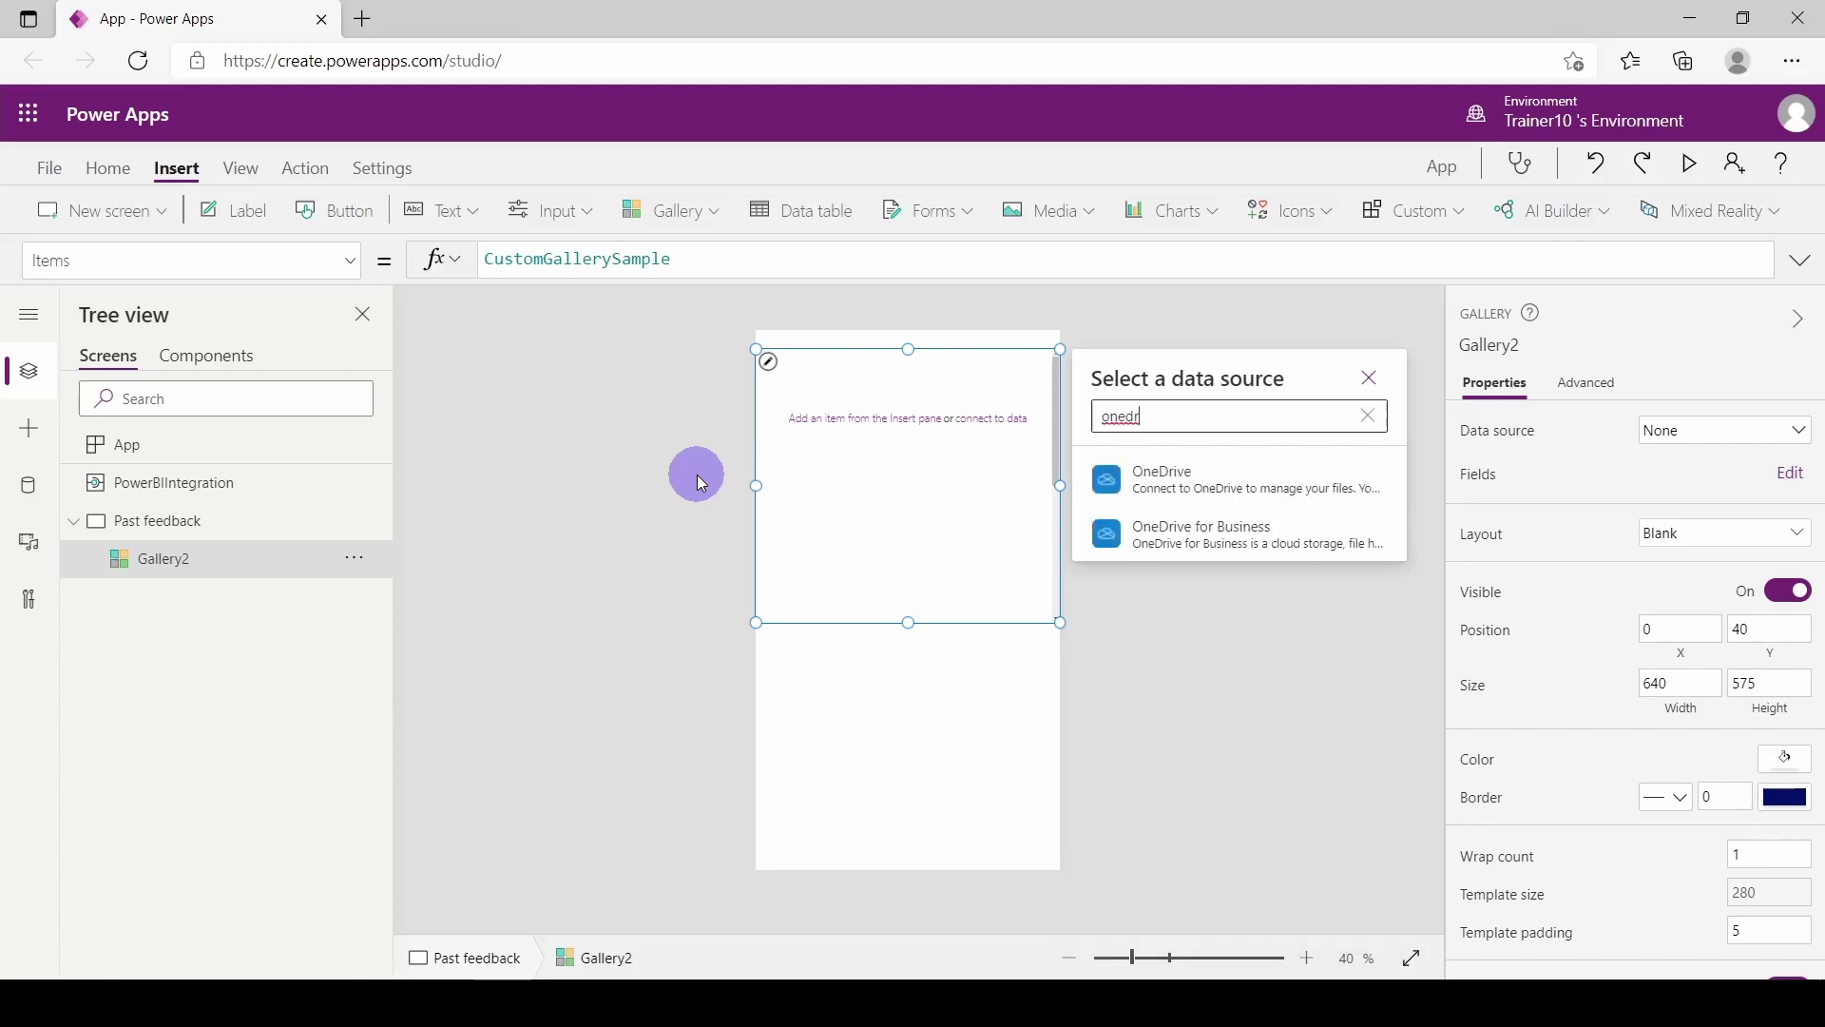
click(1148, 556)
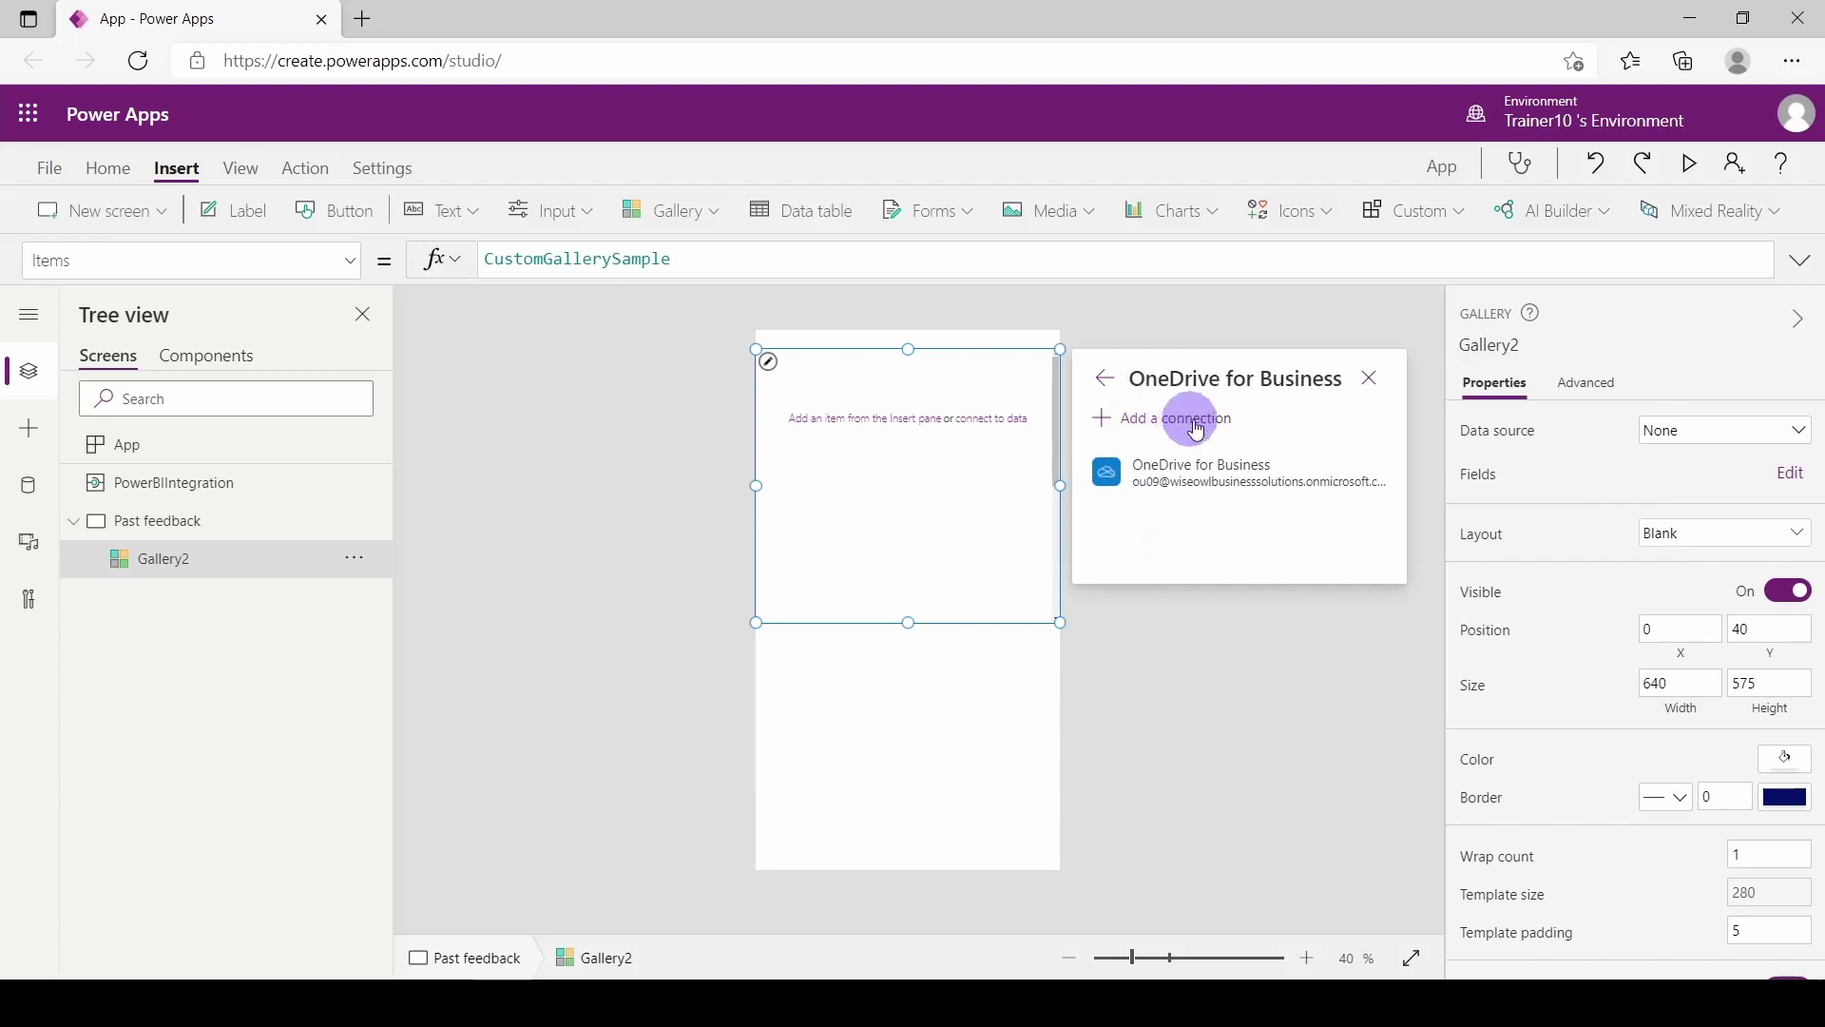
click(1180, 491)
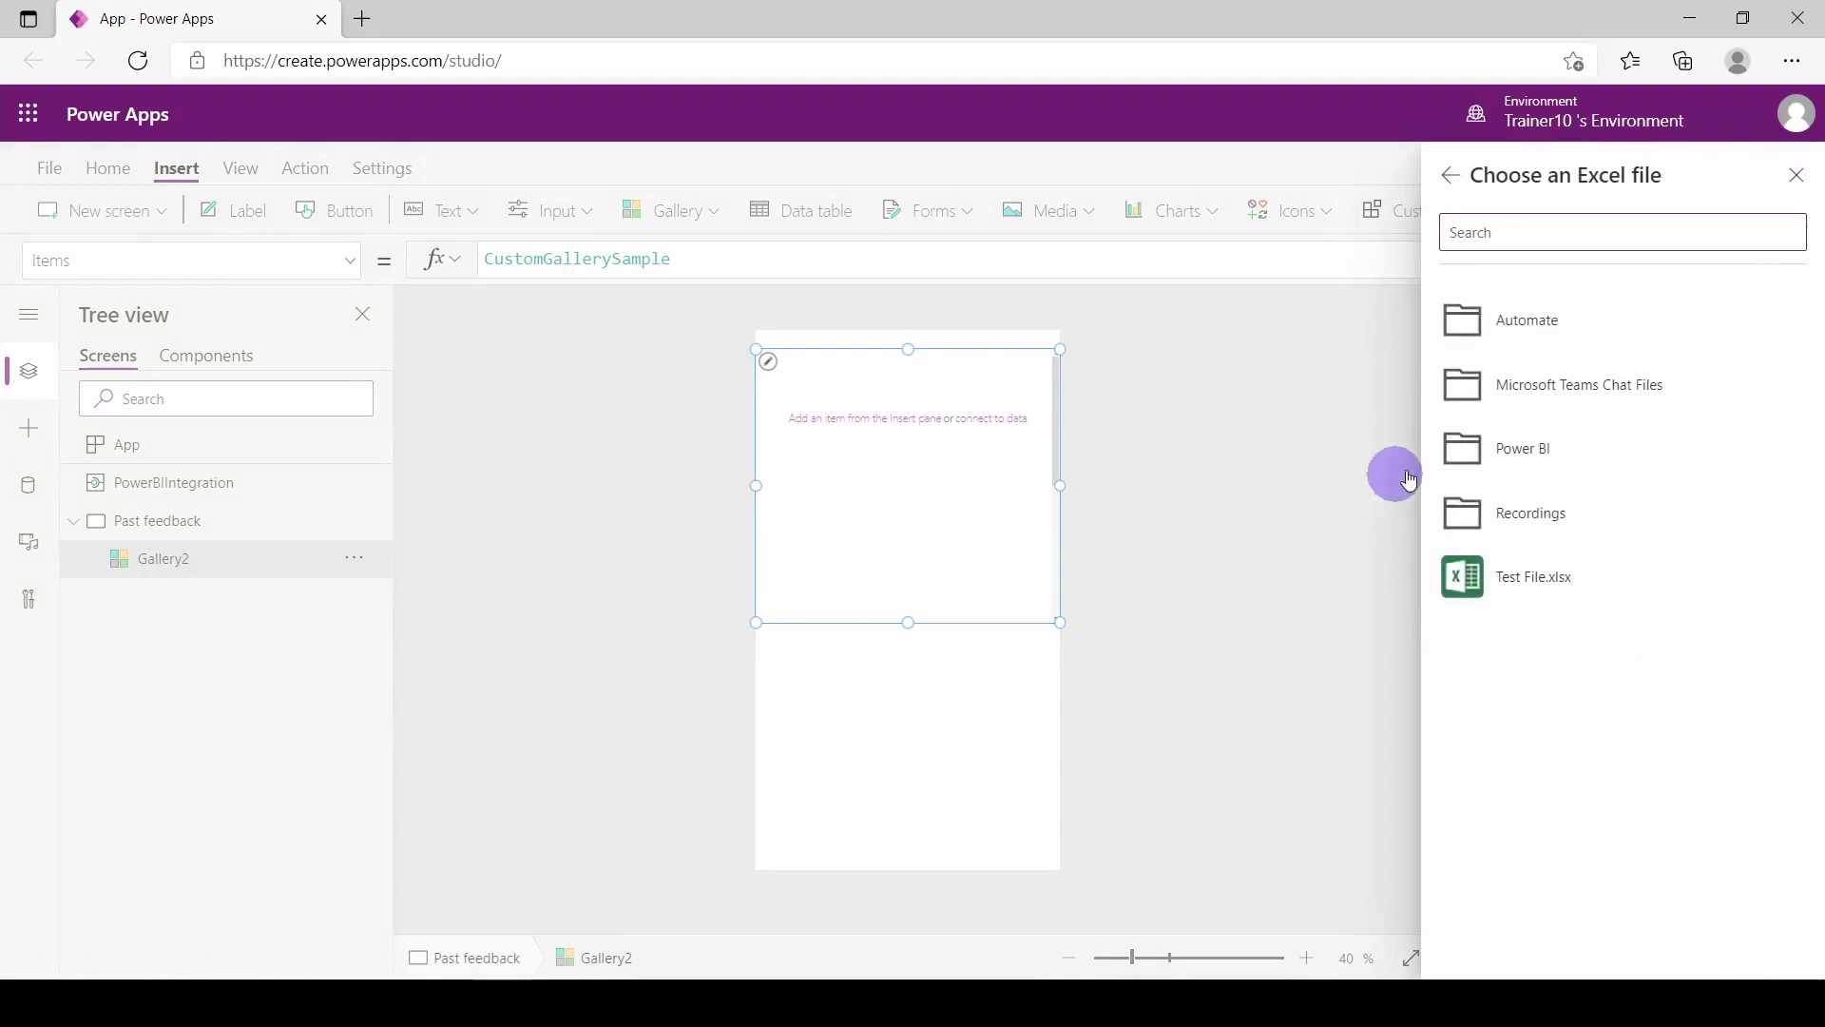
click(1525, 457)
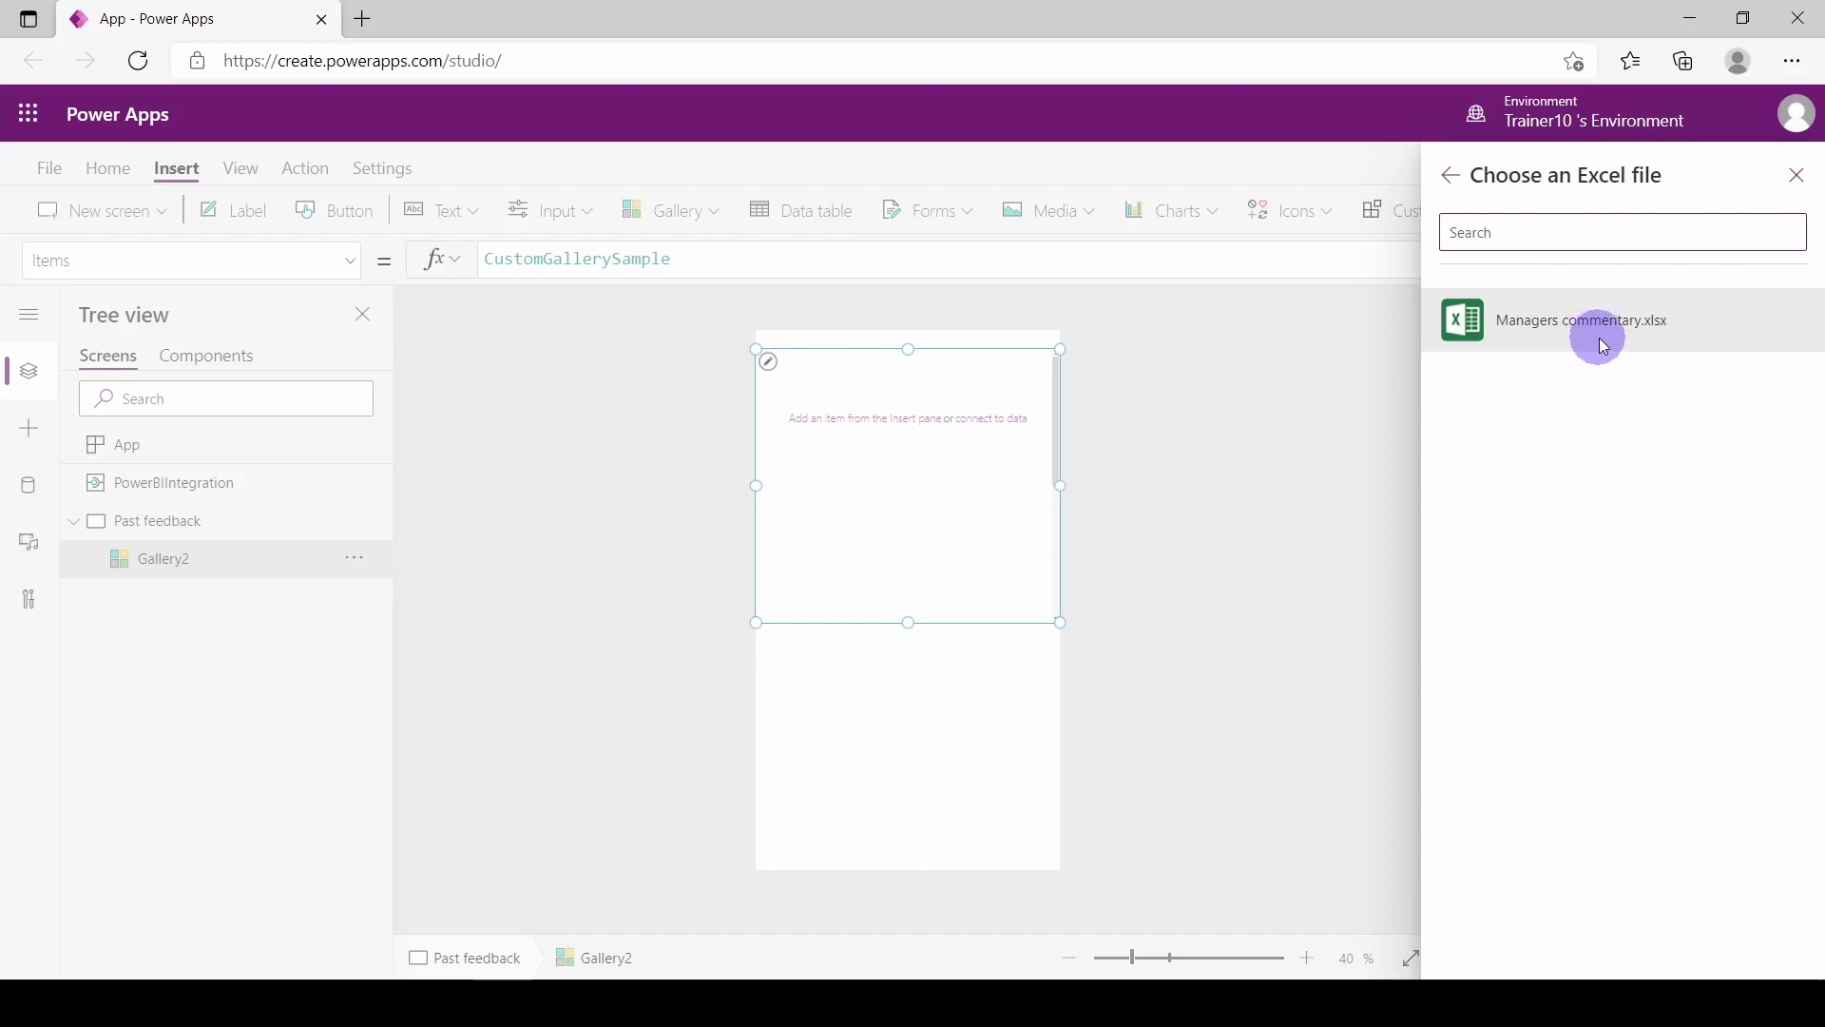
click(1609, 346)
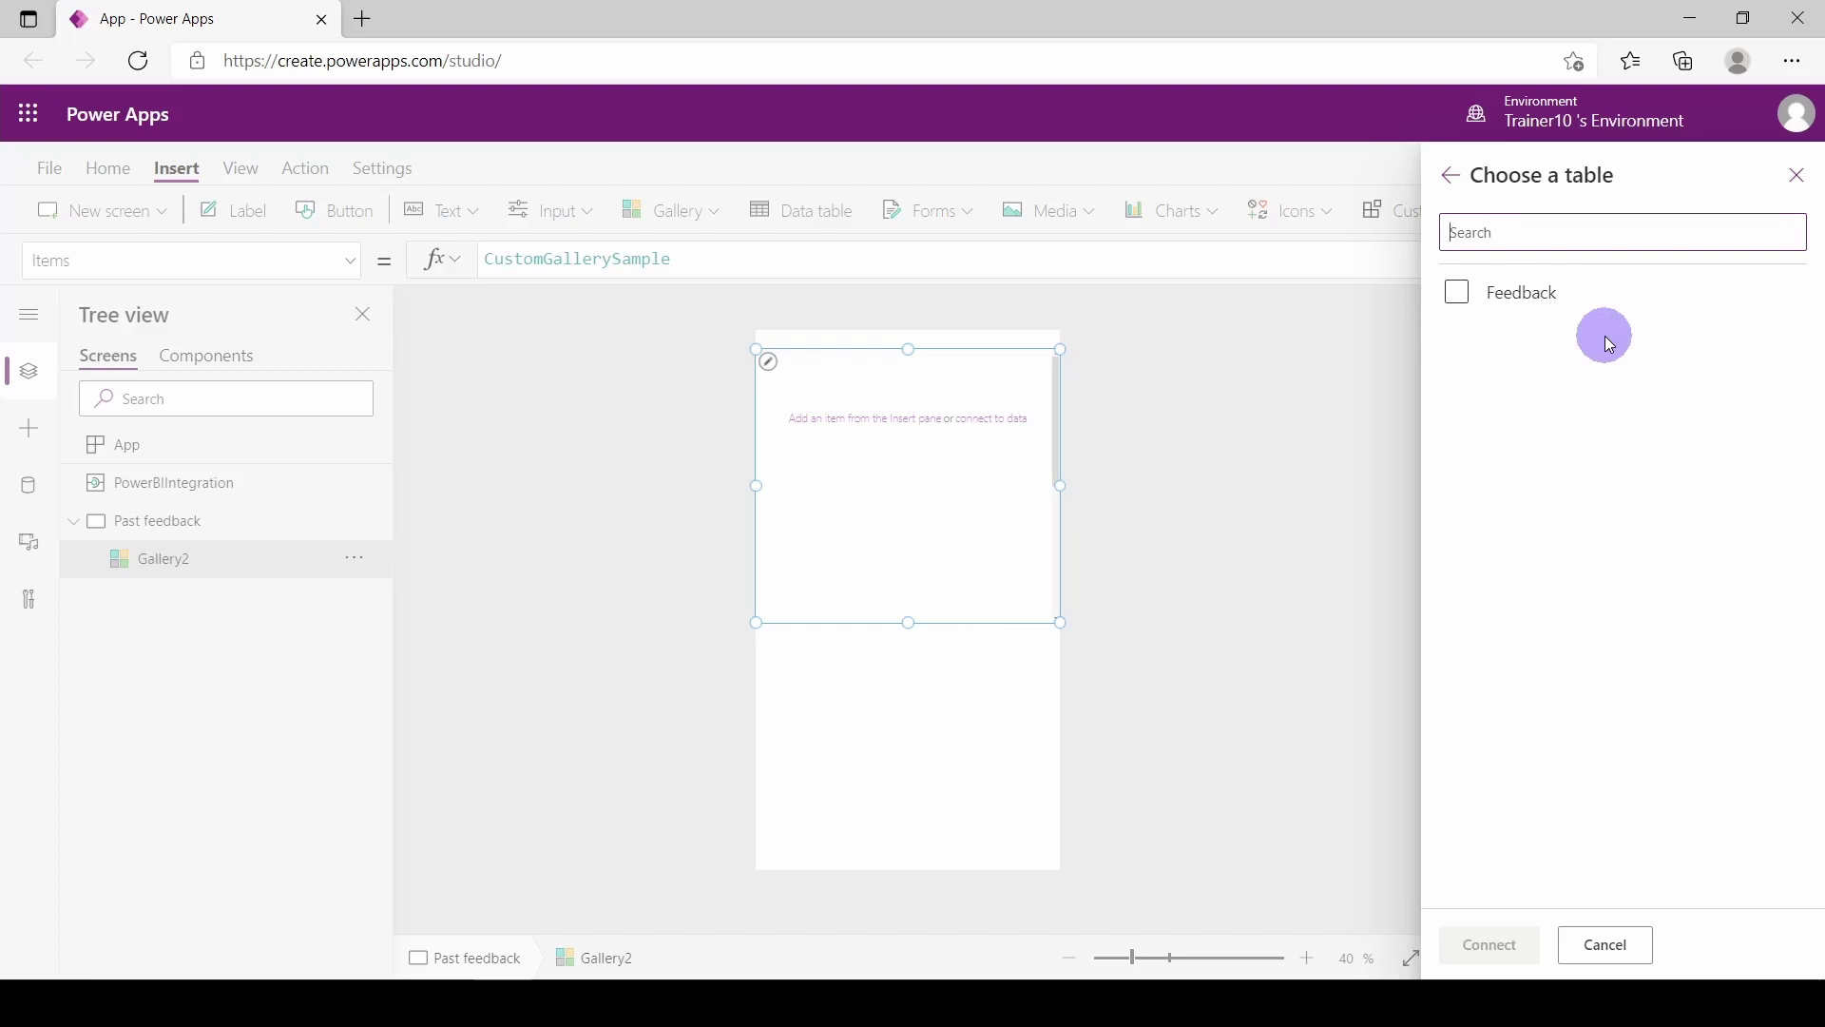
click(1459, 297)
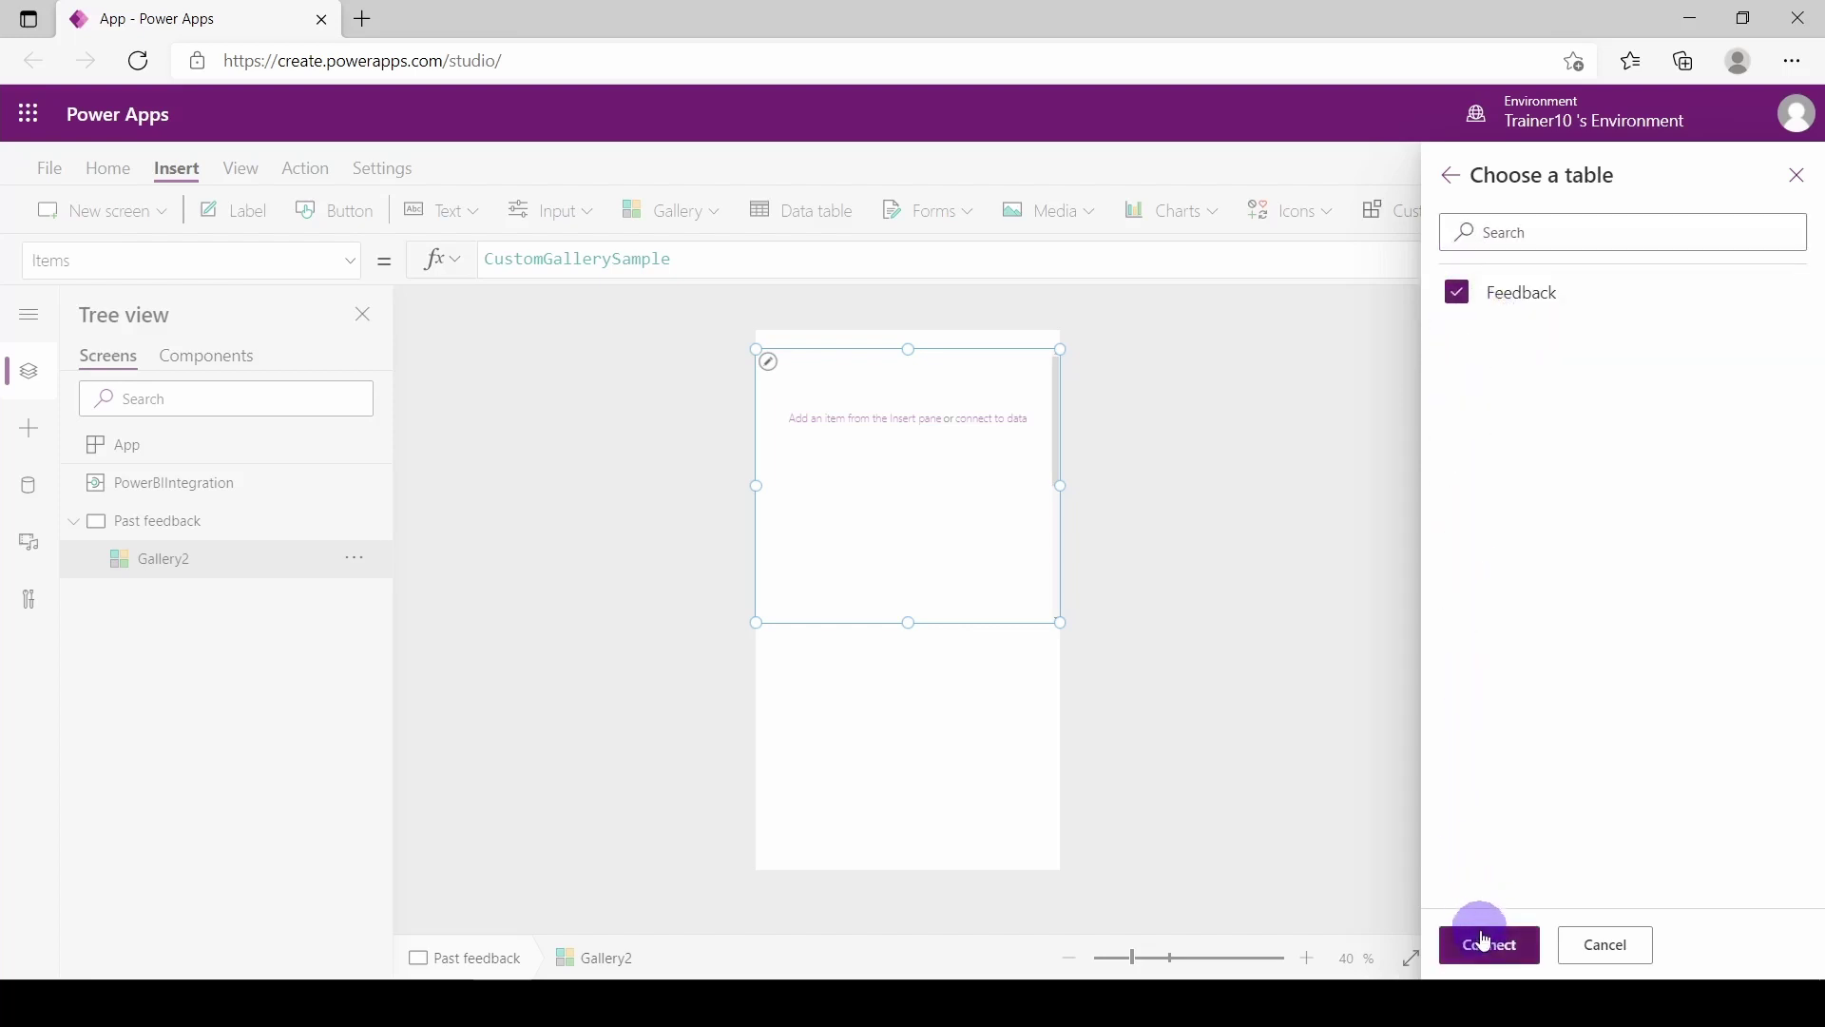
click(1487, 945)
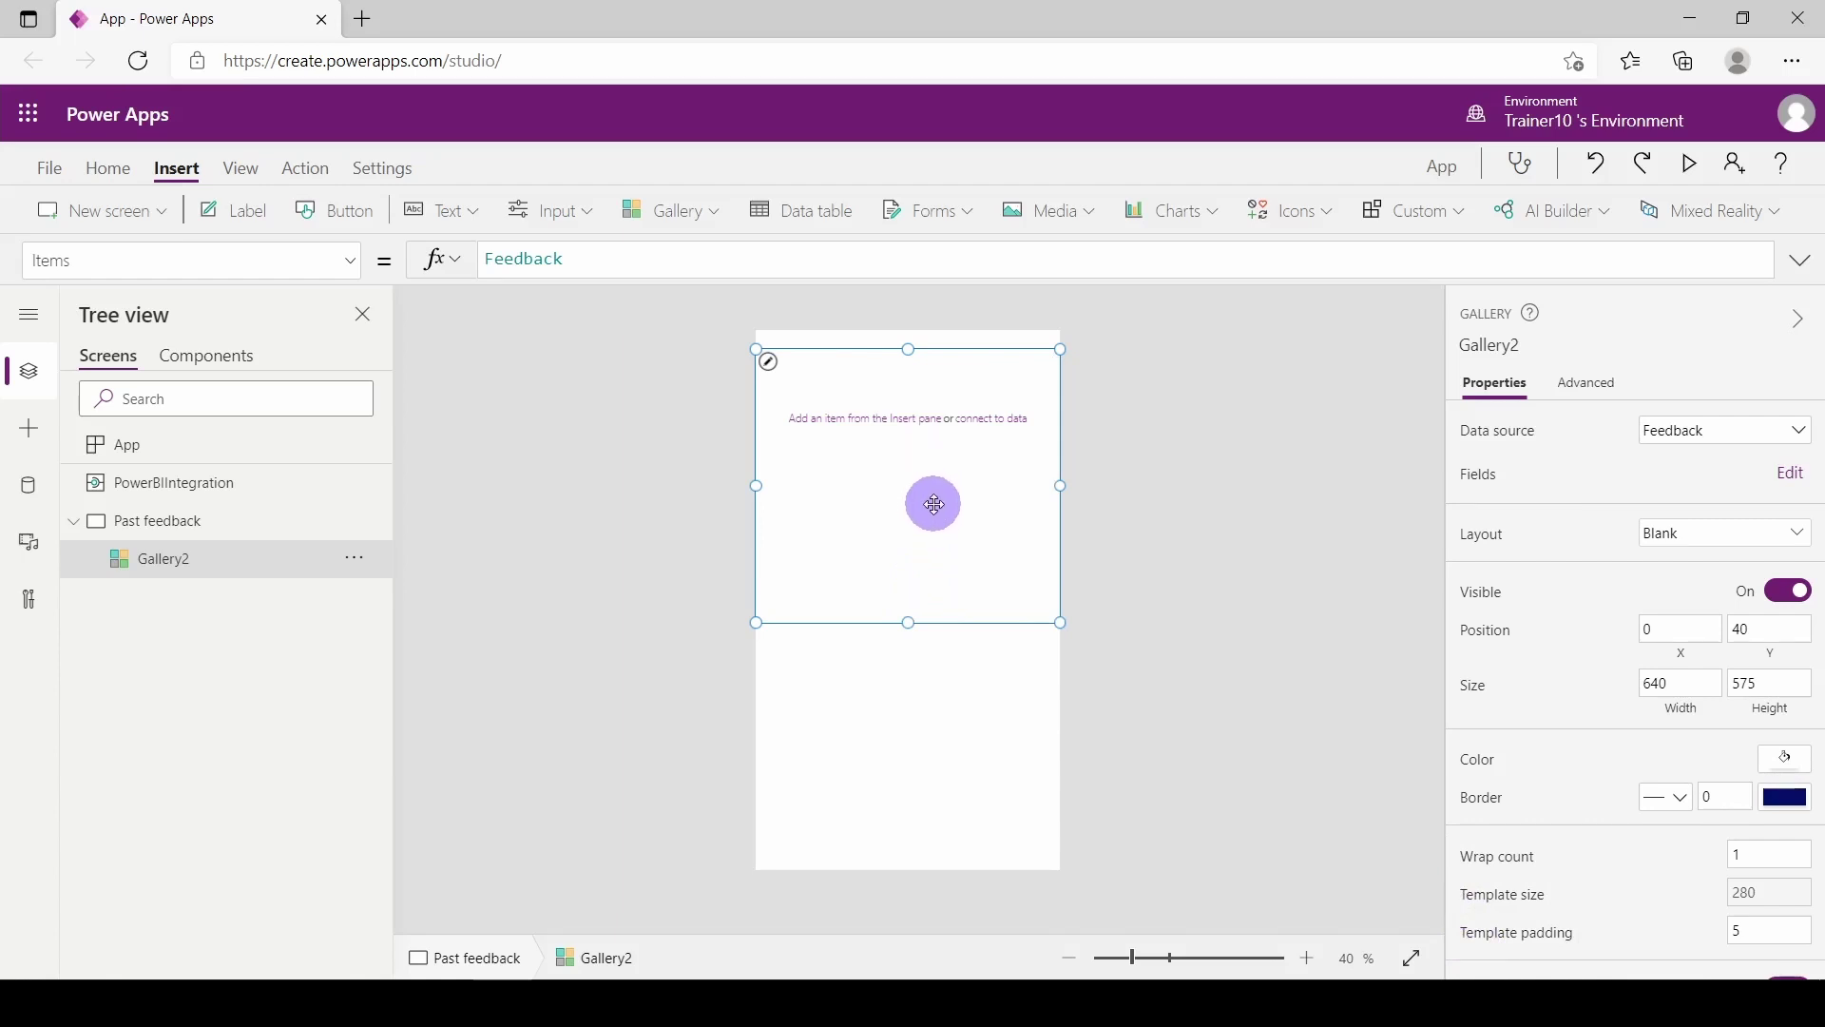
Step: Move the gallery down to Y position 90 and extend its height to 1045 to reach the screen's lower edge
drag(933, 504, 933, 527)
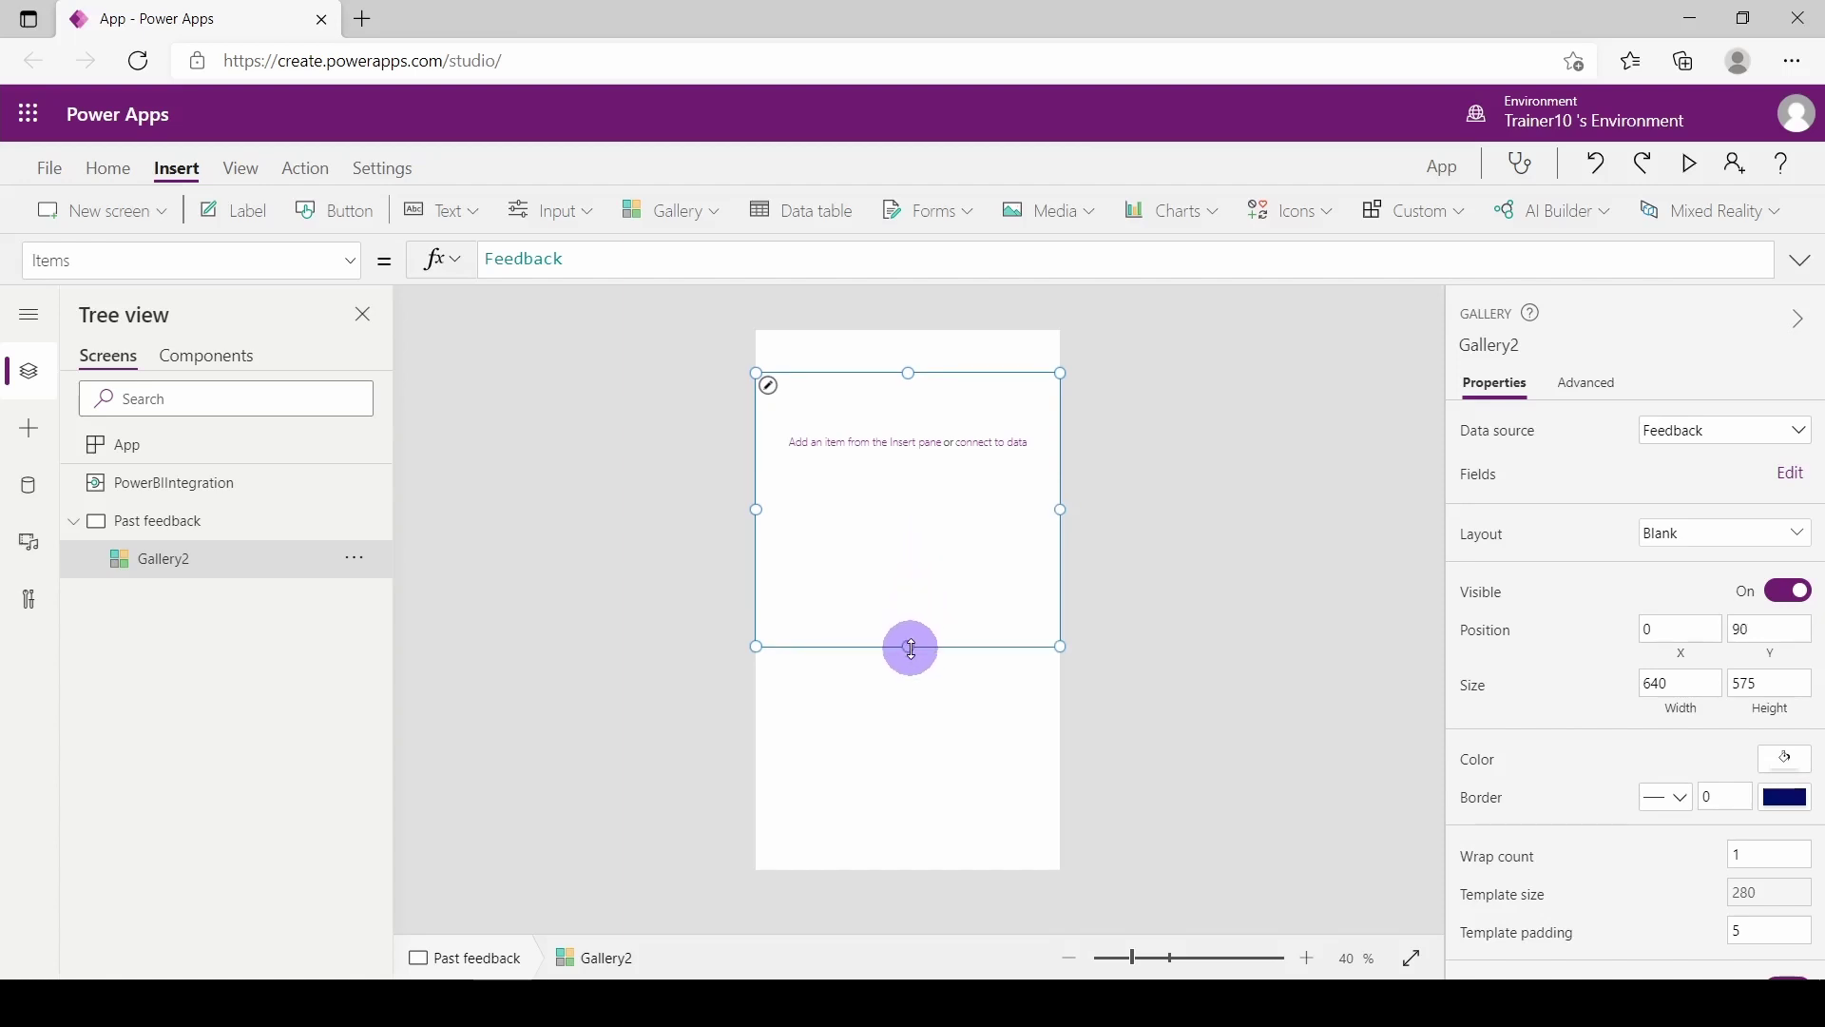
drag(911, 648, 915, 871)
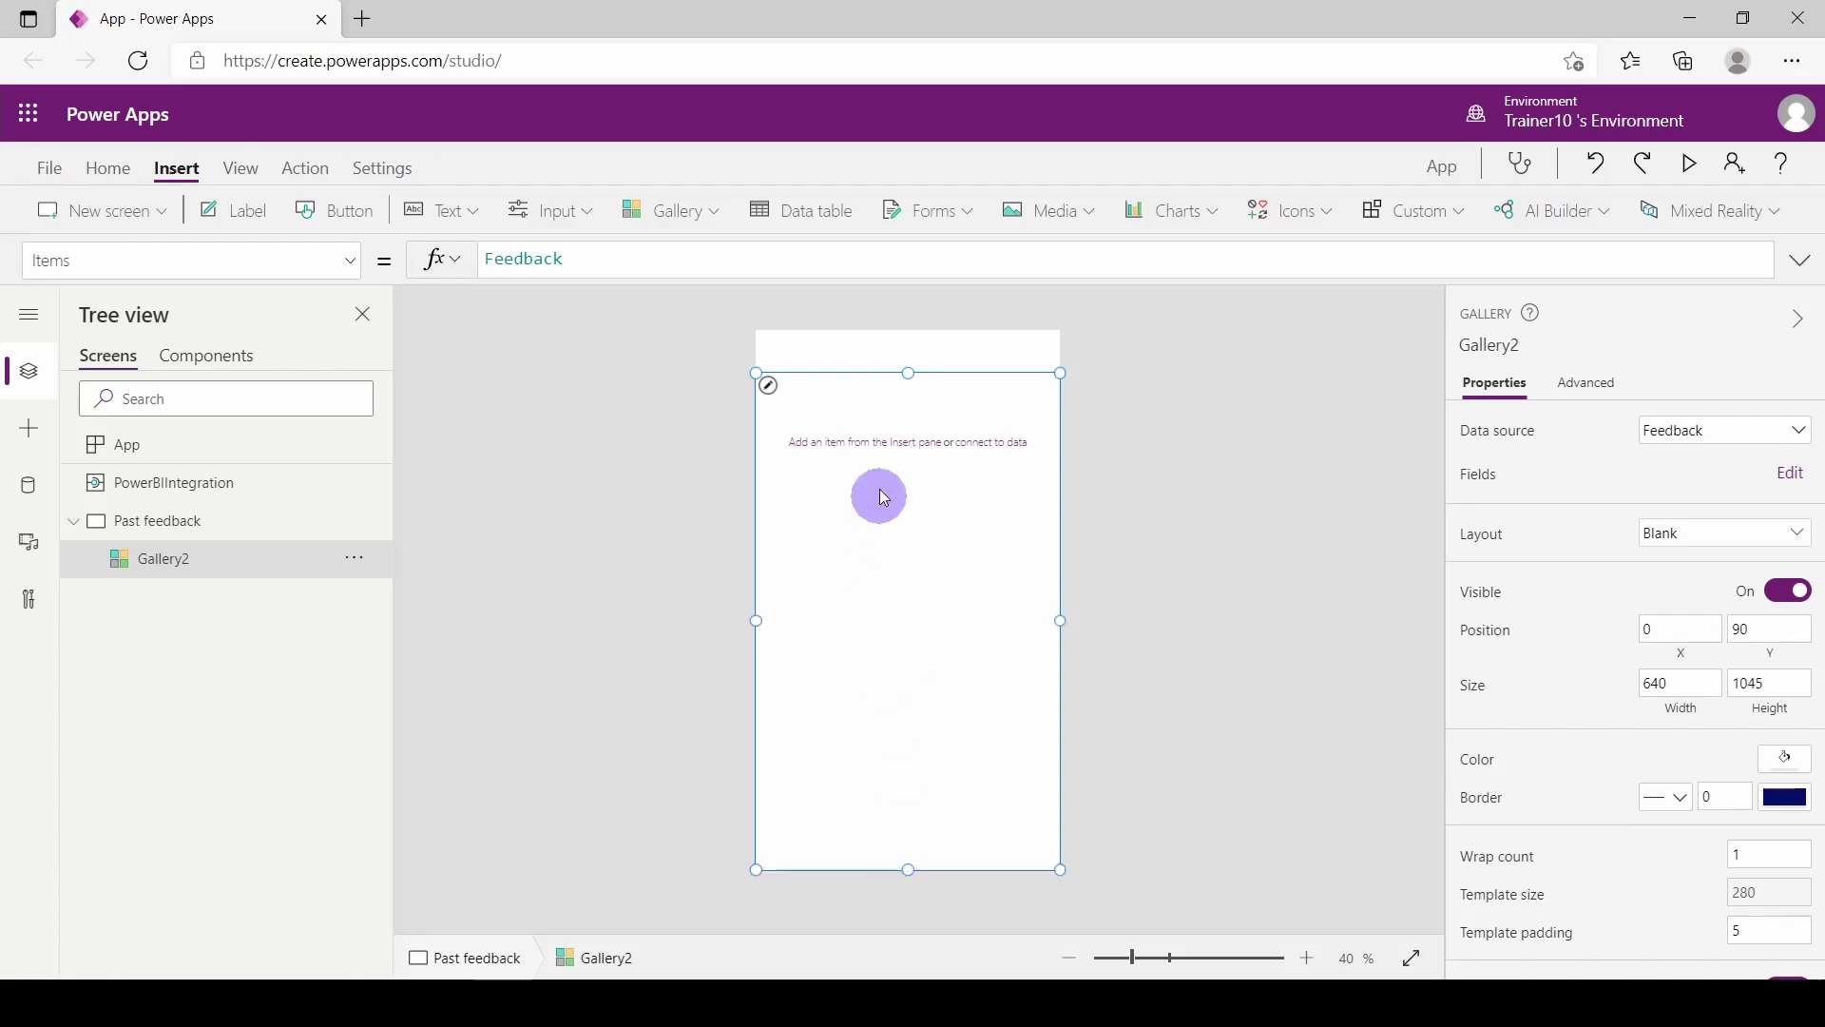
Step: Insert two labels into the gallery's template and move the Manager label below the other, to X 40, Y 152
click(903, 407)
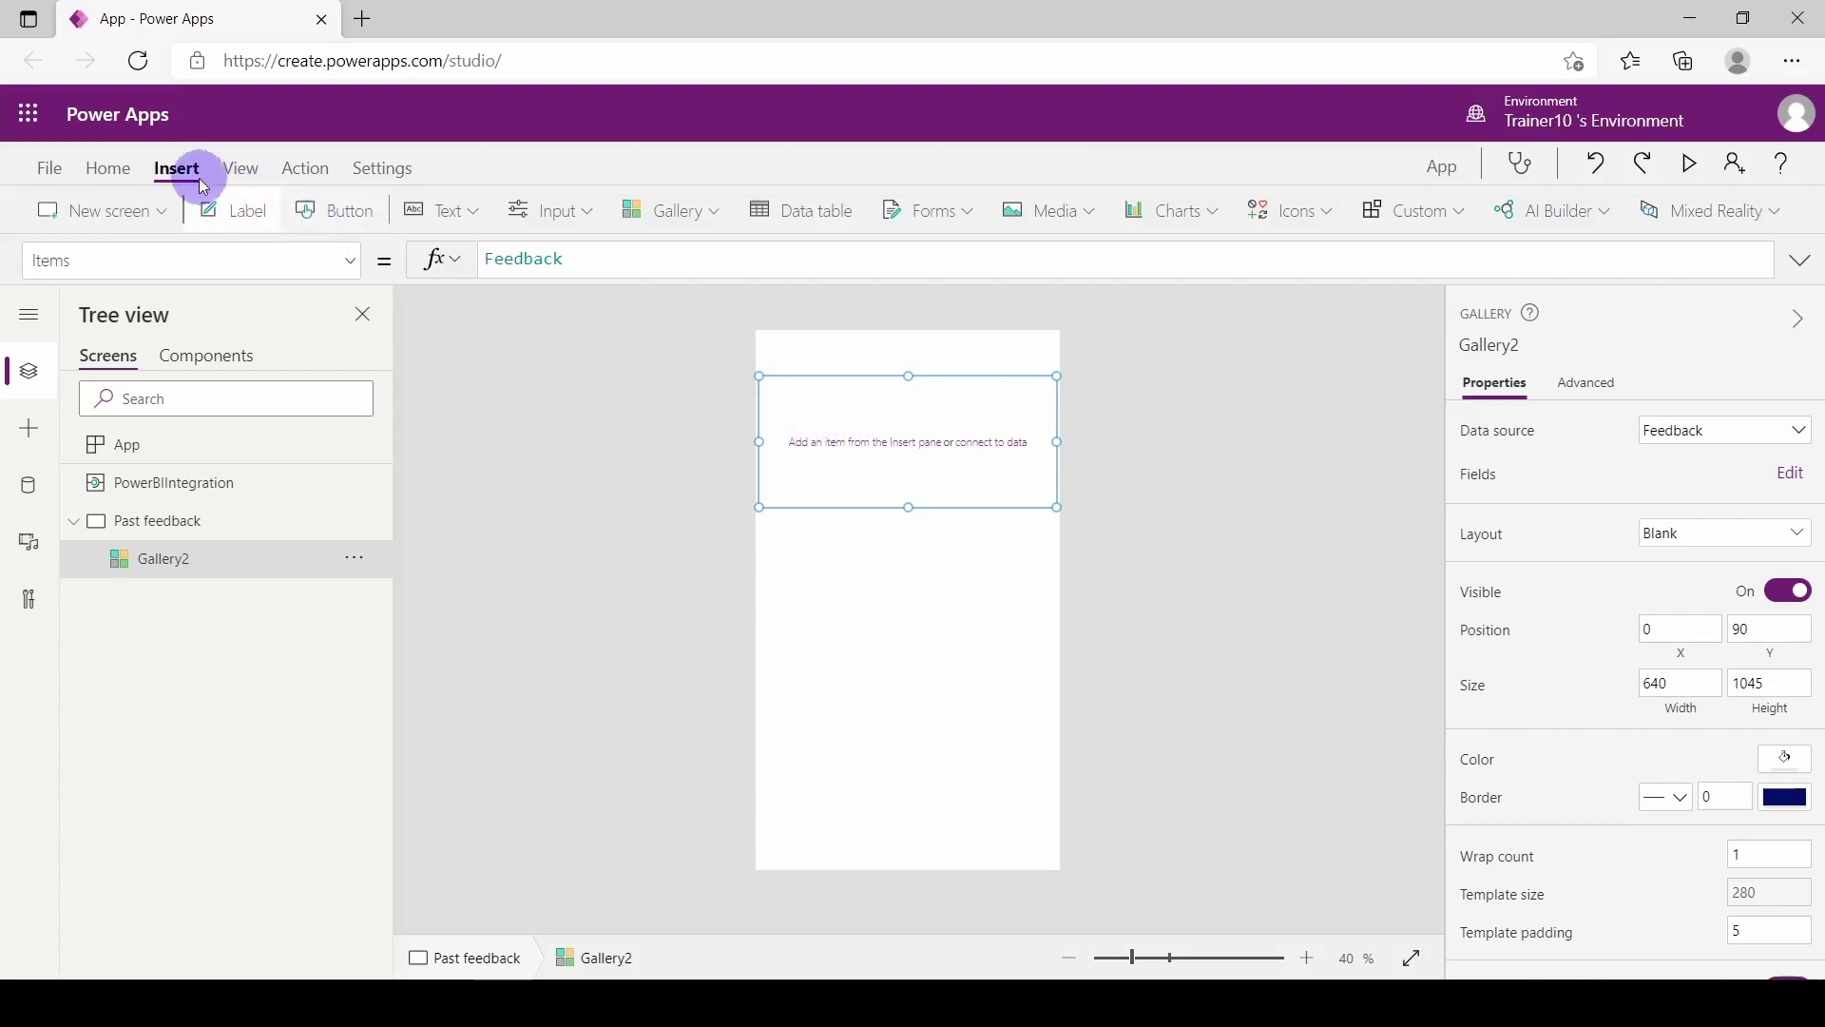
click(228, 217)
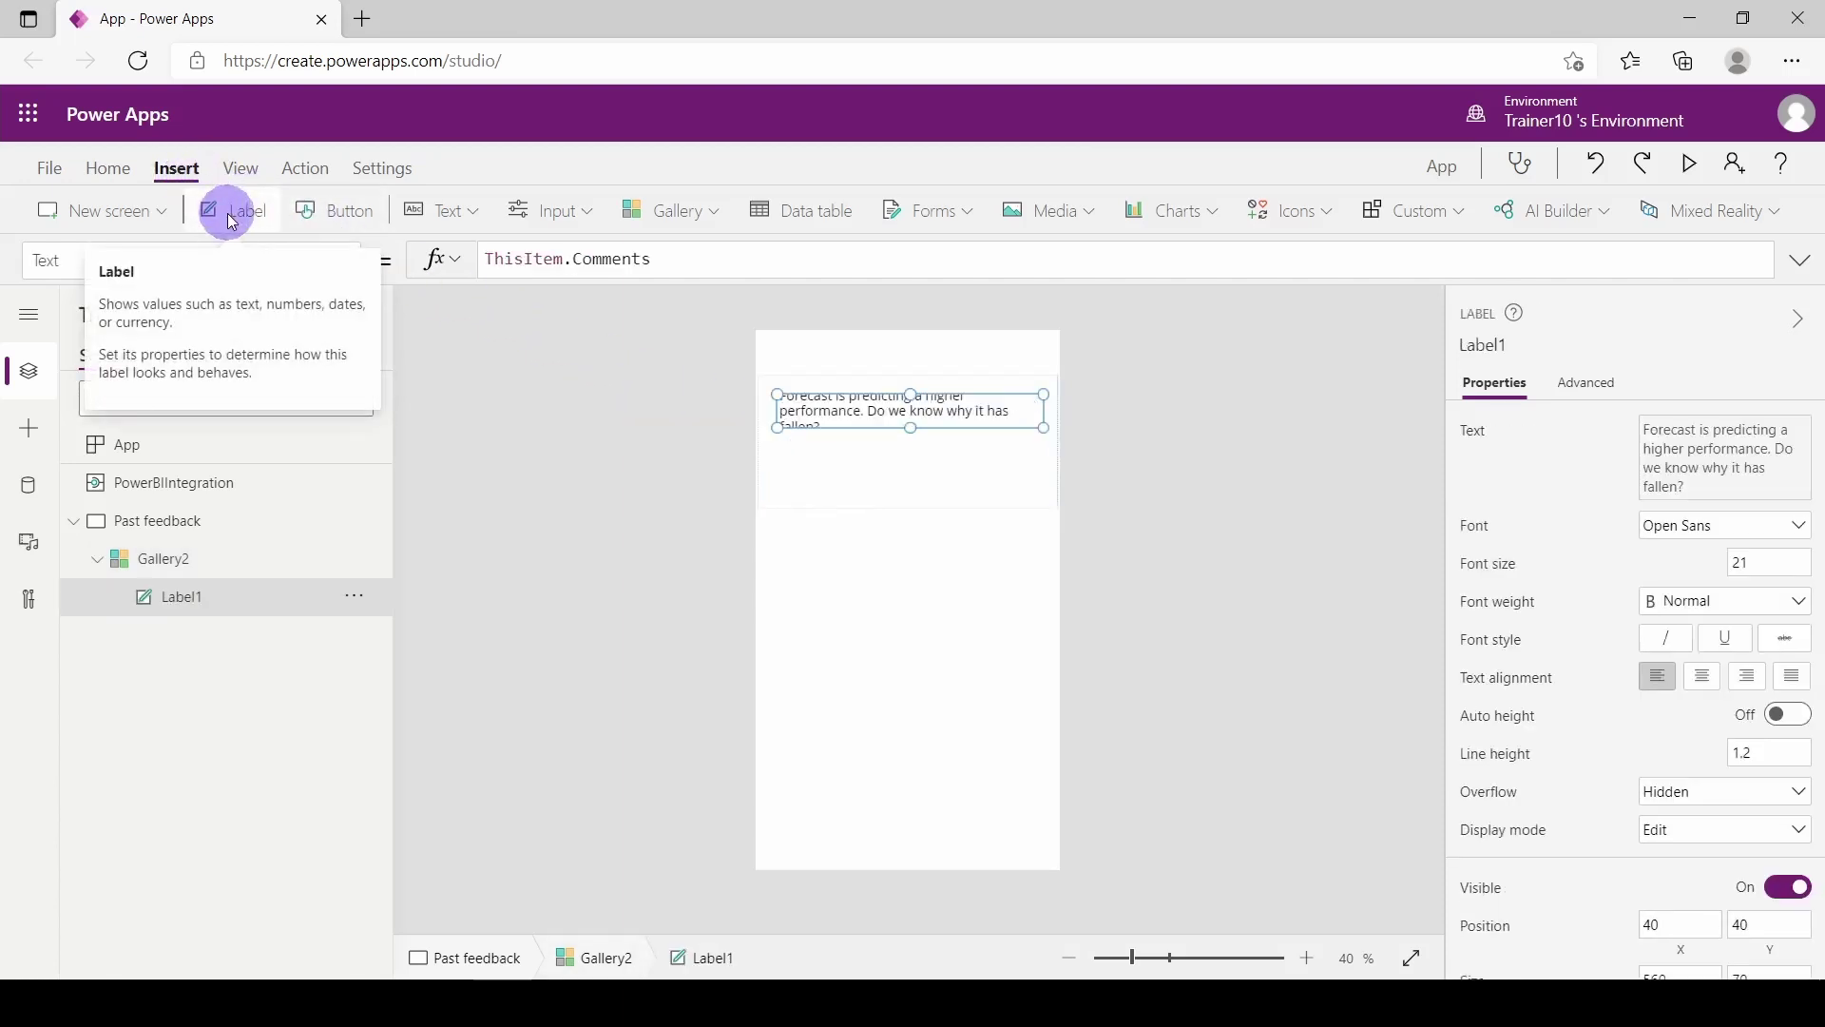
click(232, 216)
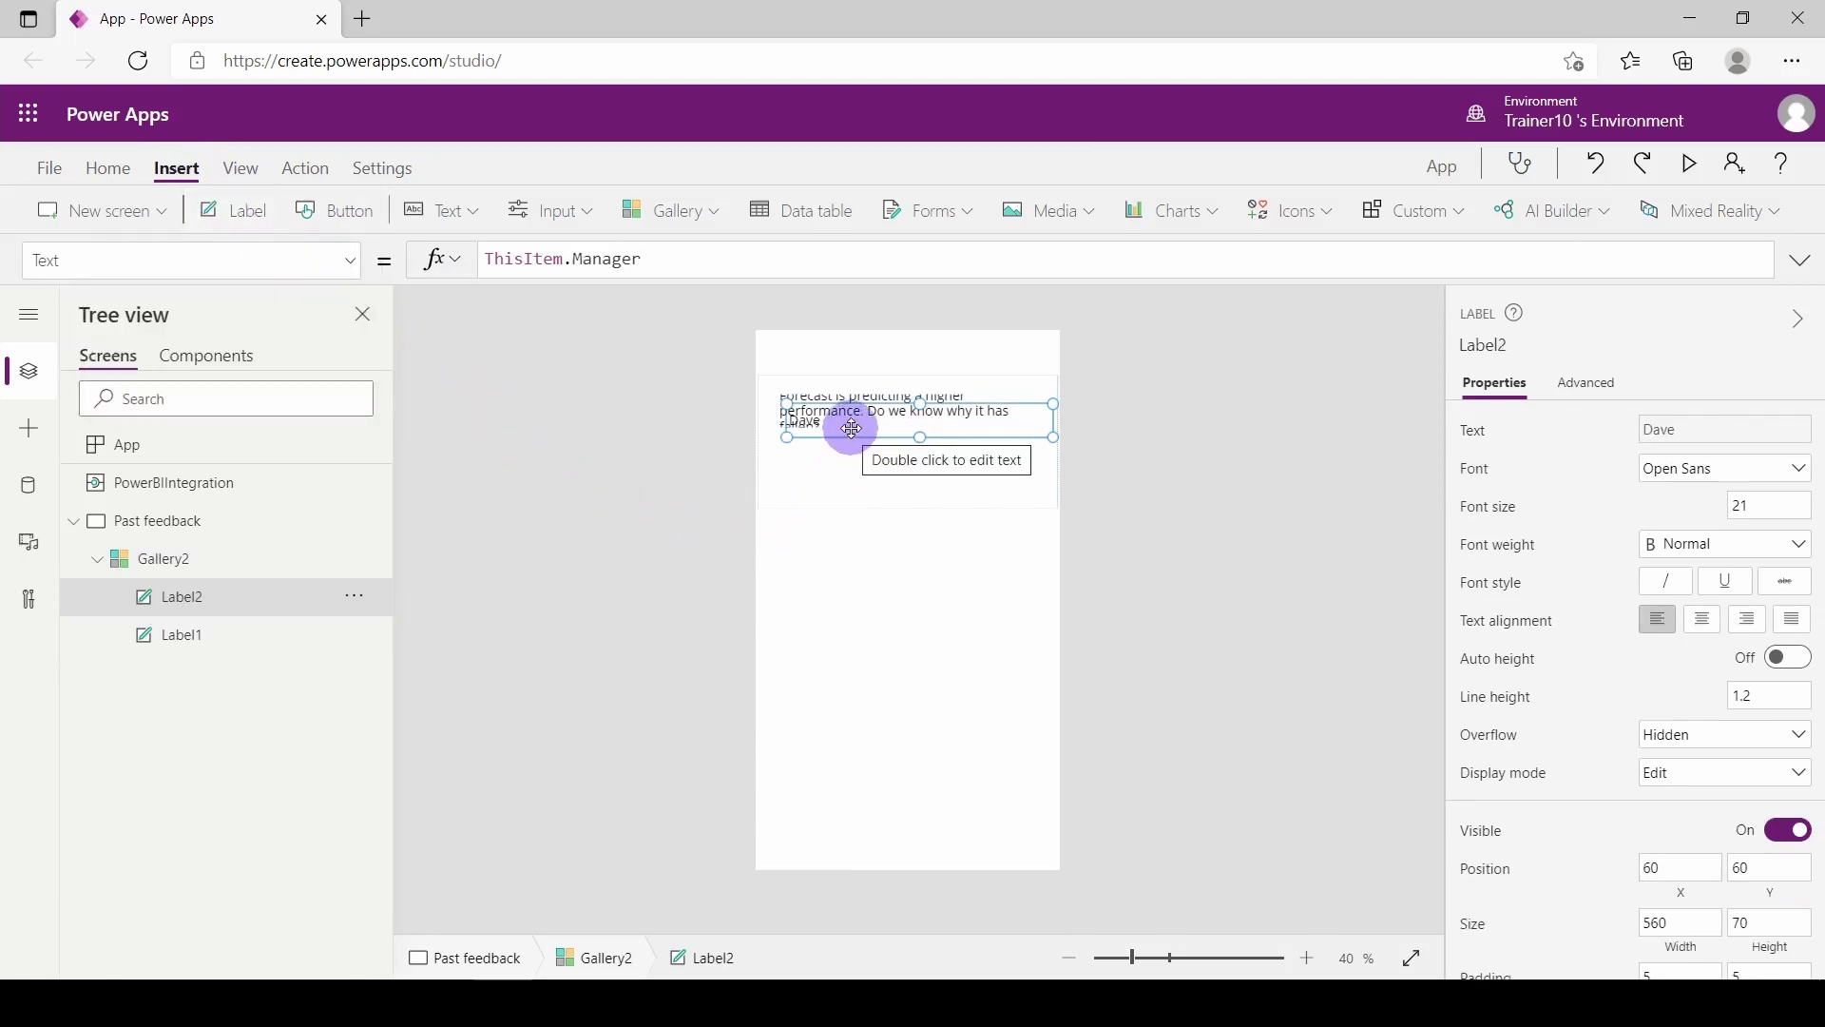
drag(849, 431, 848, 474)
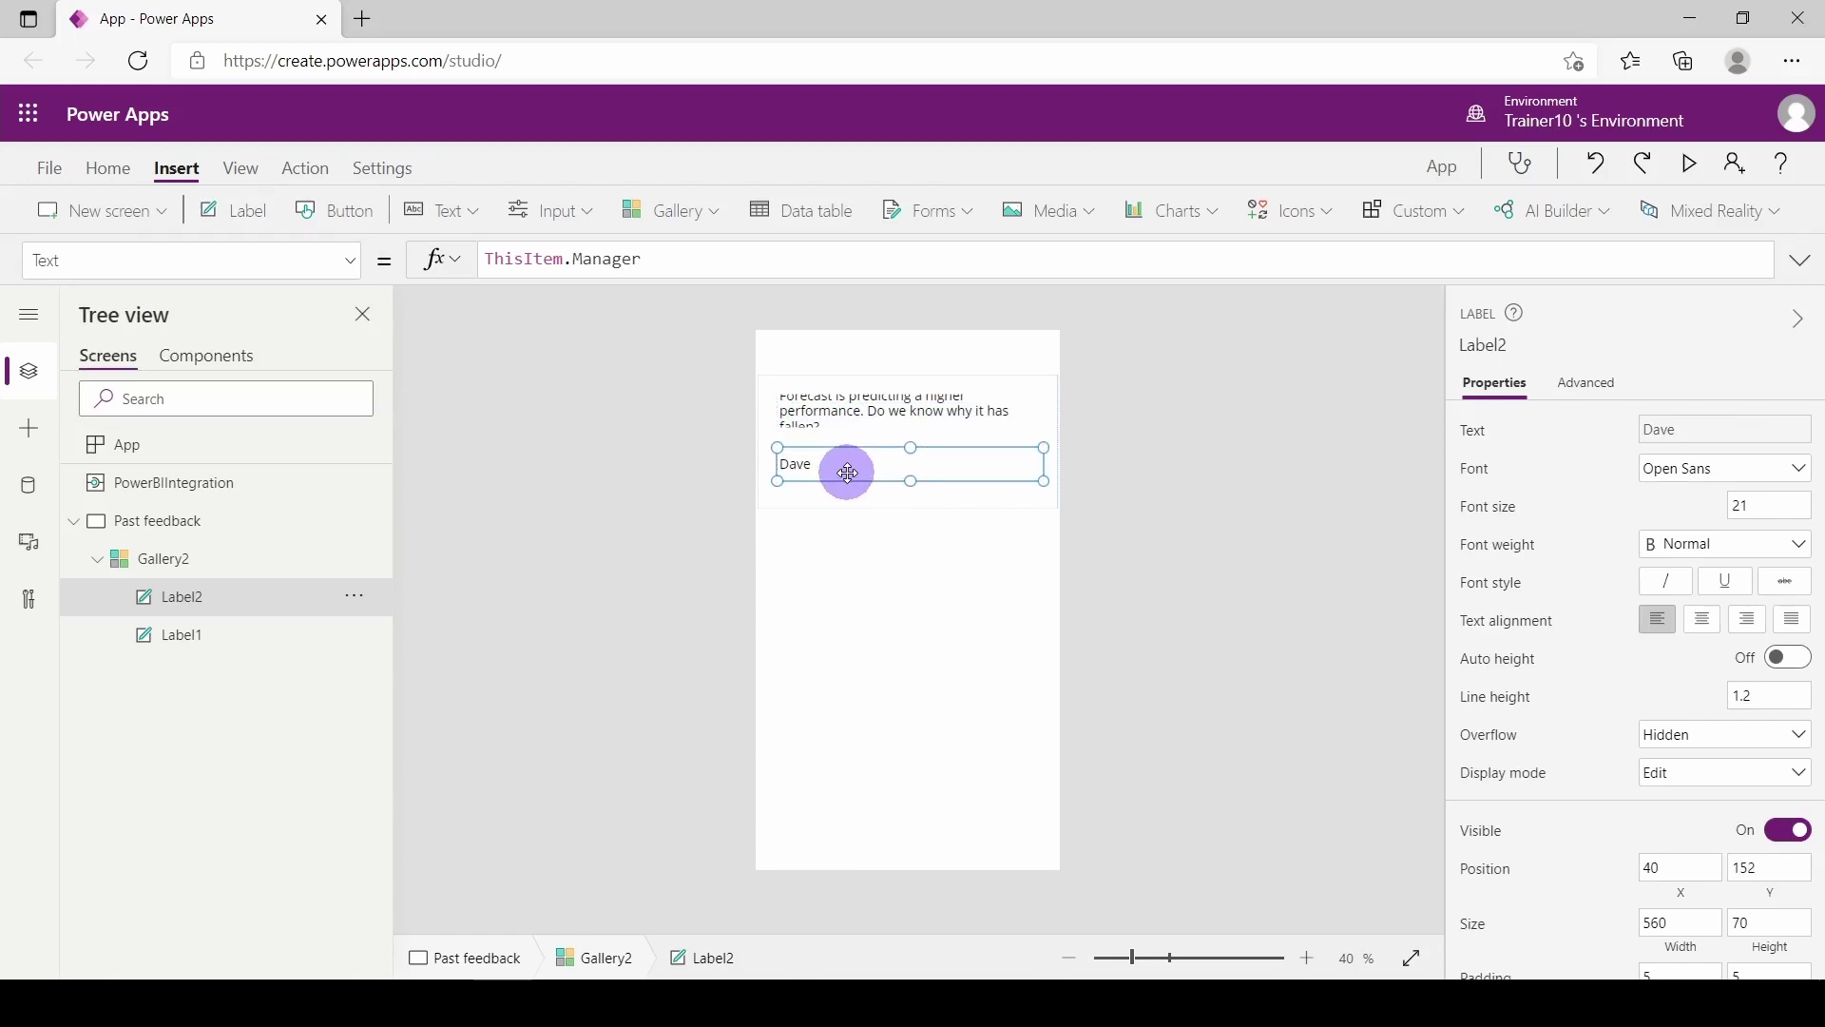
Step: Change the upper gallery label's Text formula to ThisItem.'Date Entered'
click(843, 415)
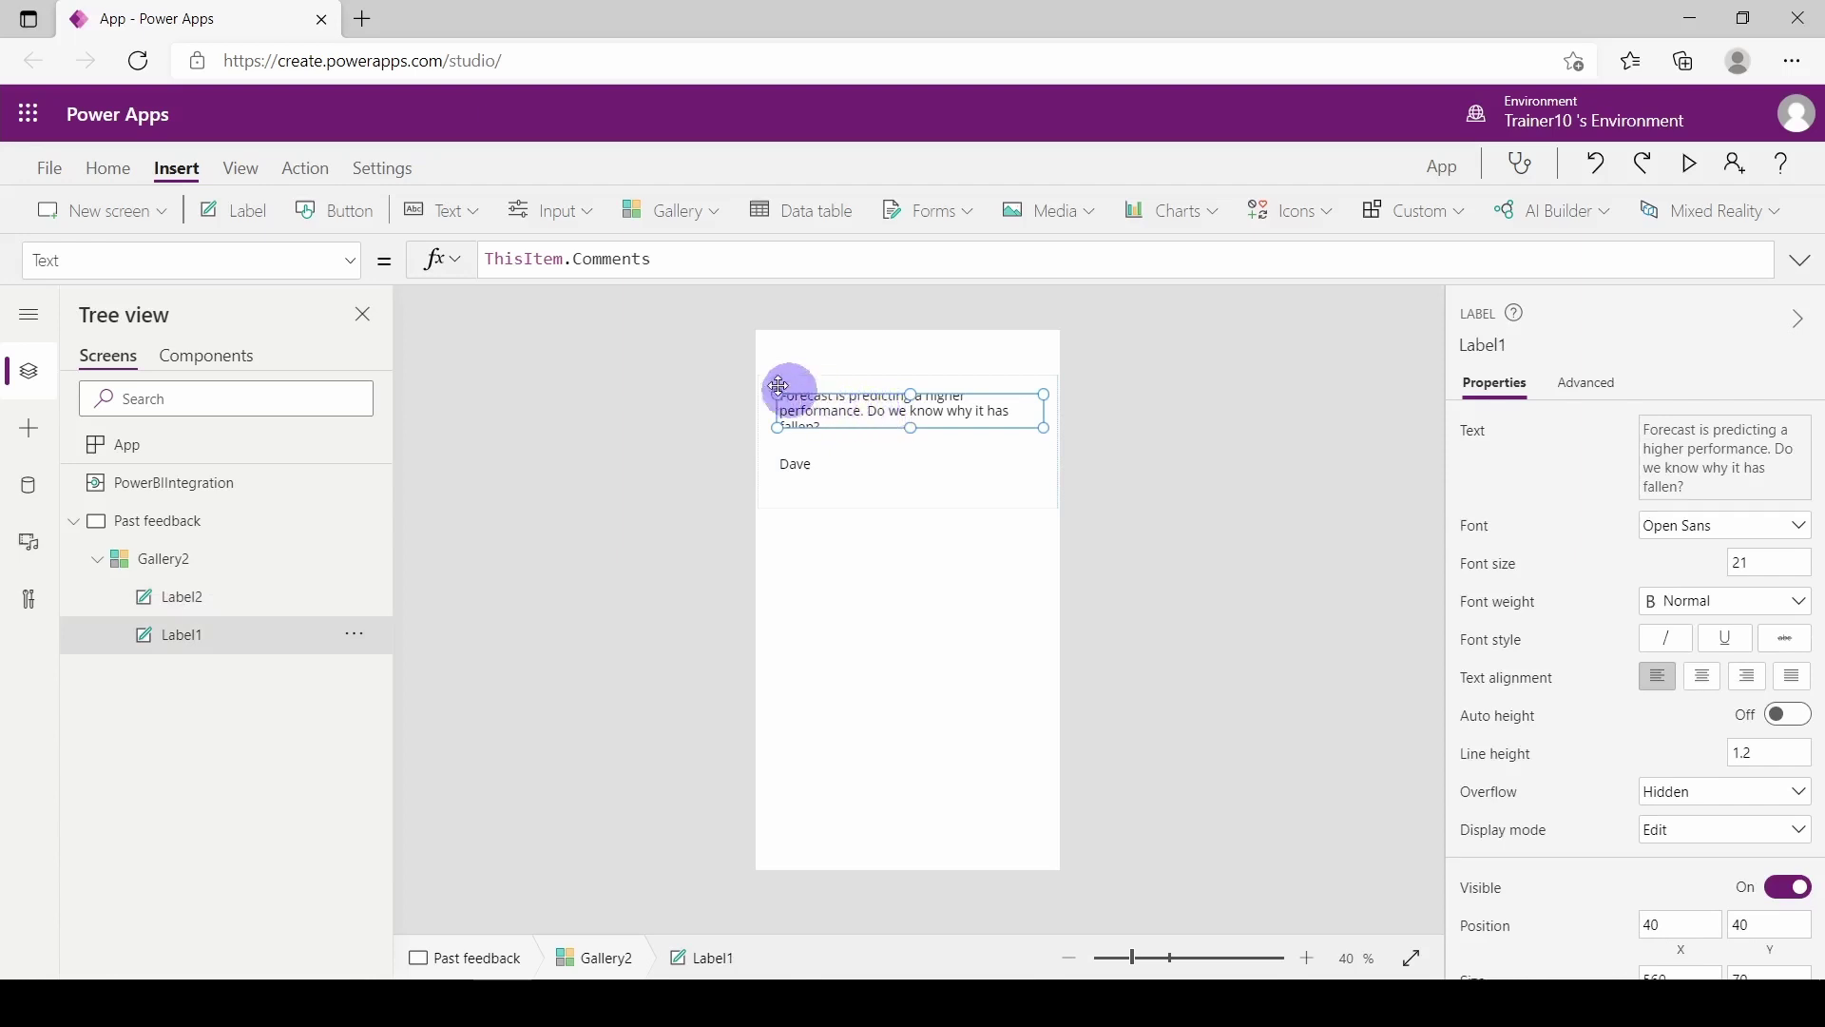
drag(641, 258, 572, 258)
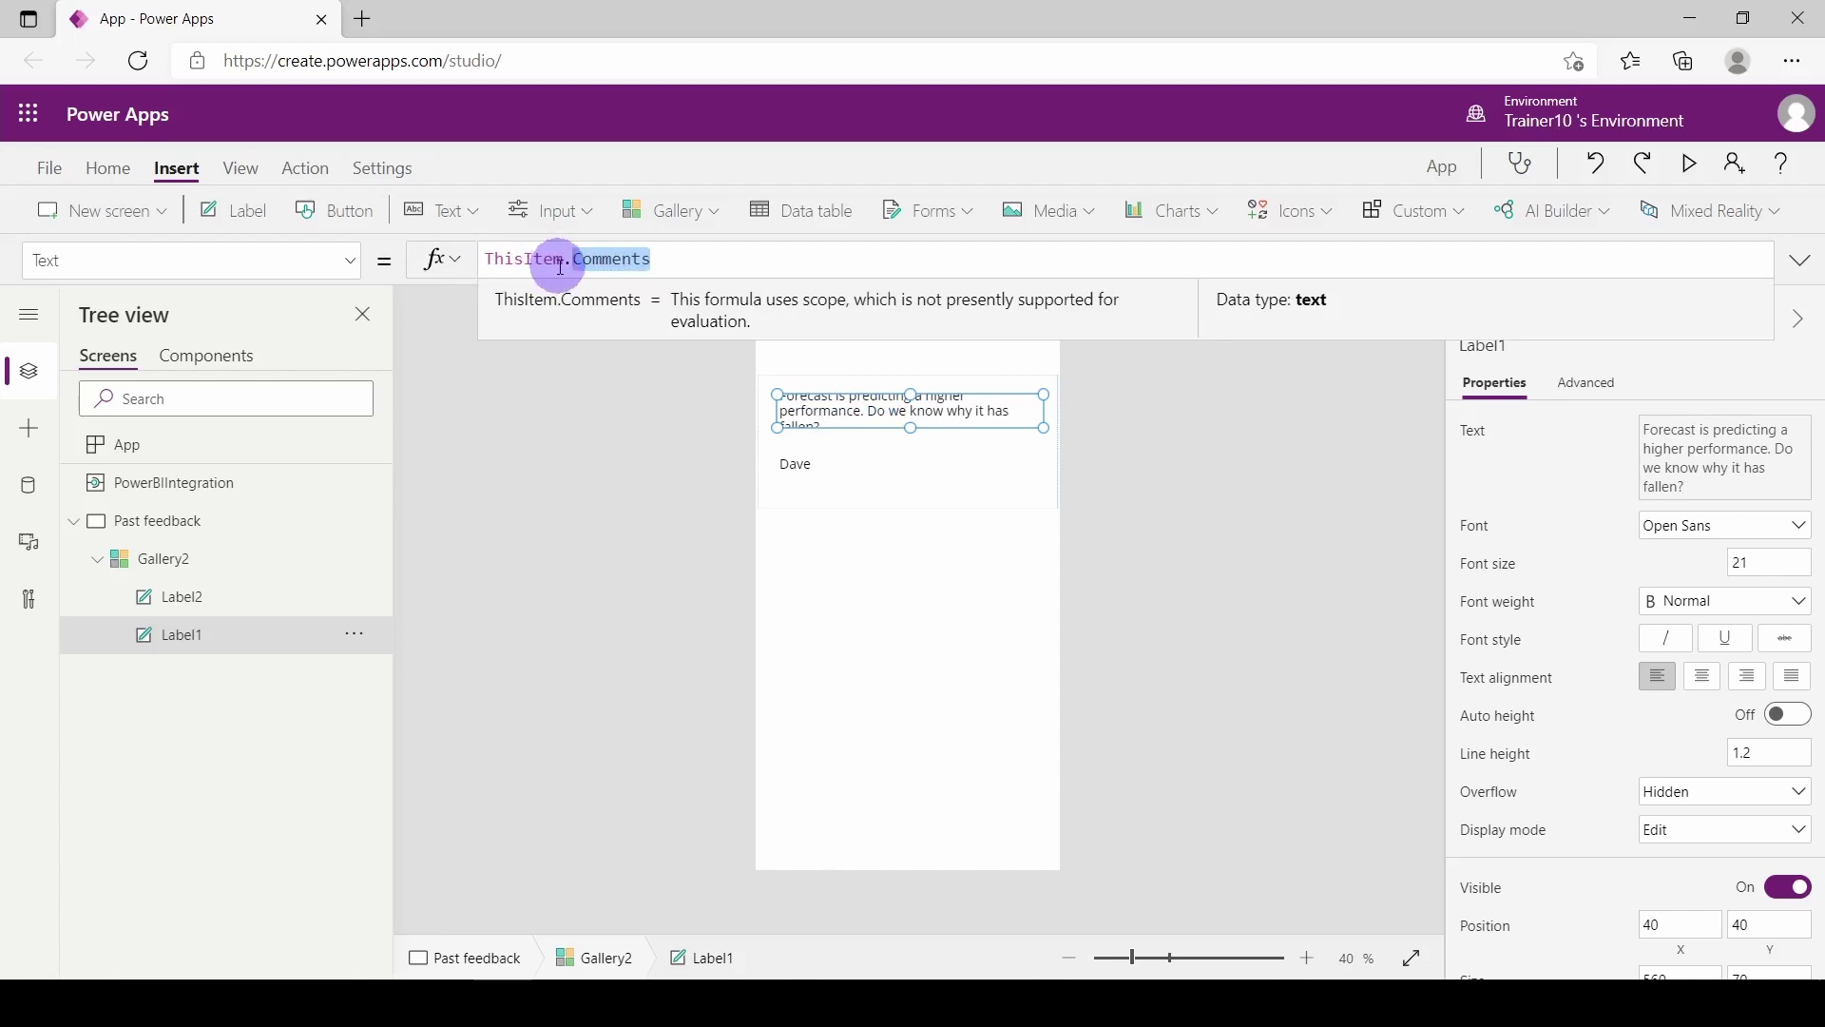
text(D)
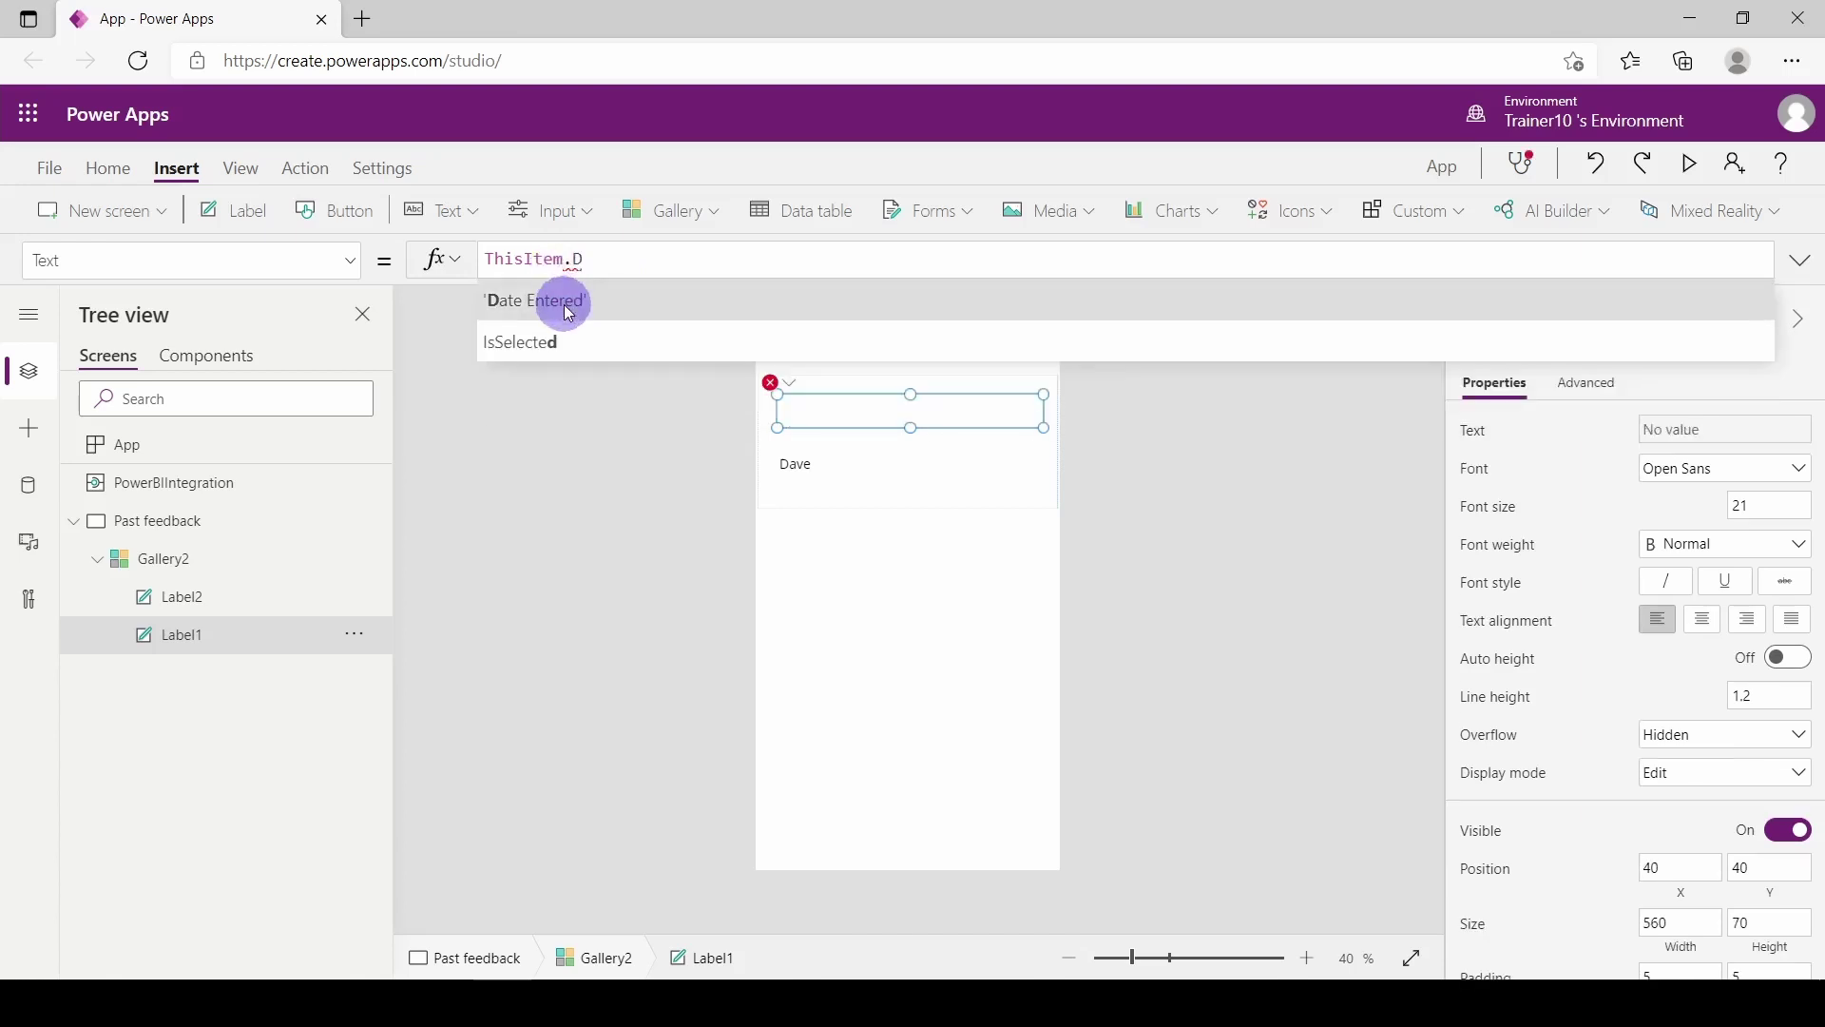
click(561, 301)
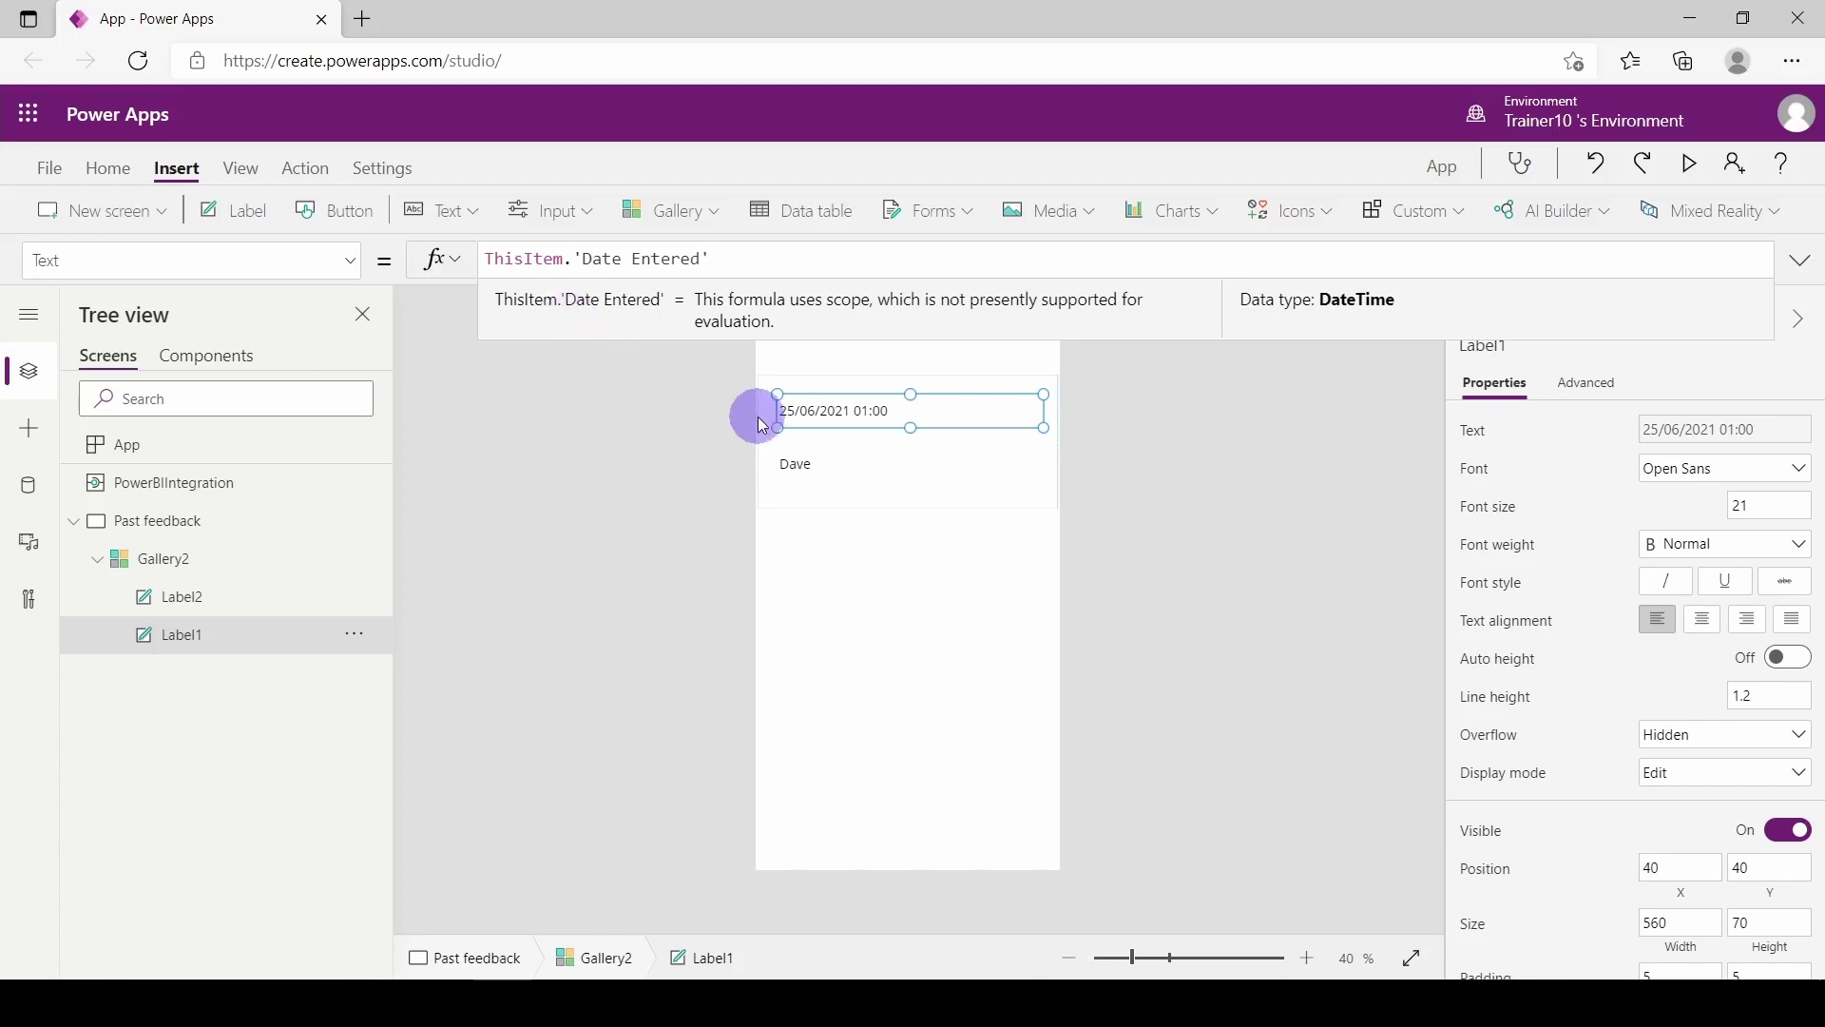
Step: Add an Add icon to the Past feedback screen and place it in the upper-right corner at about X 562, Y 12
click(895, 368)
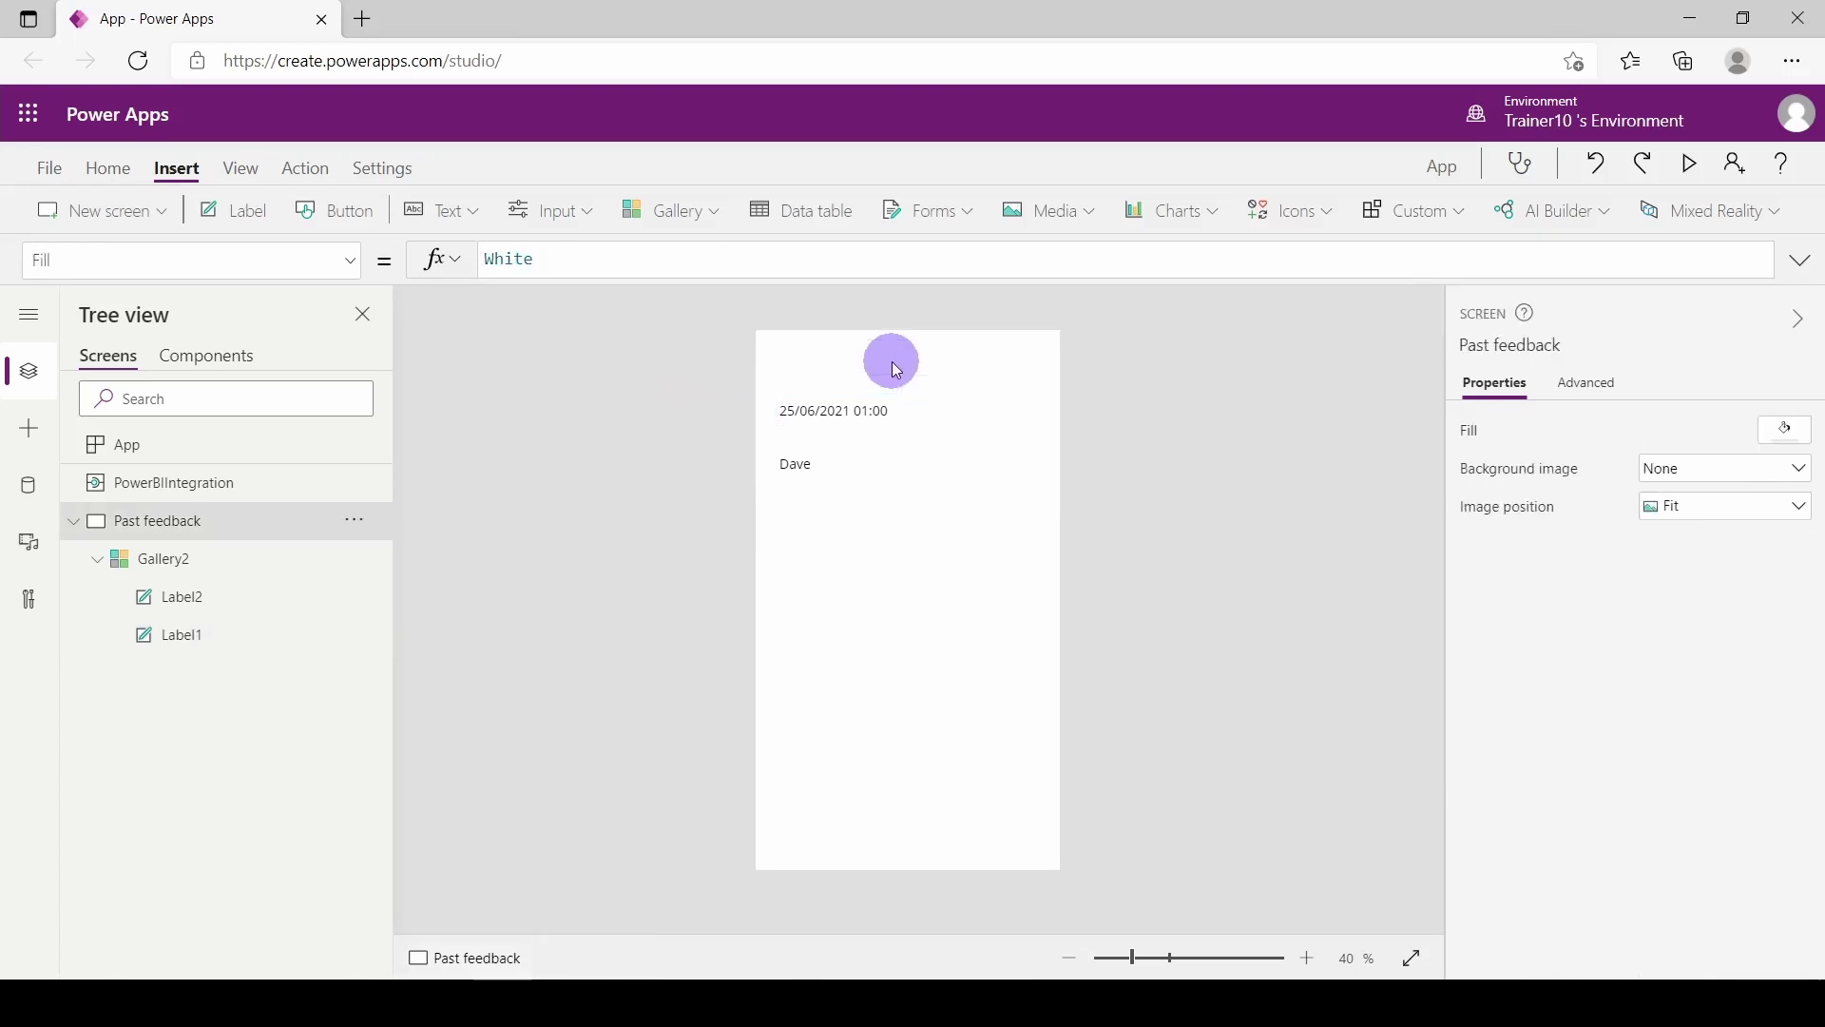
click(1327, 217)
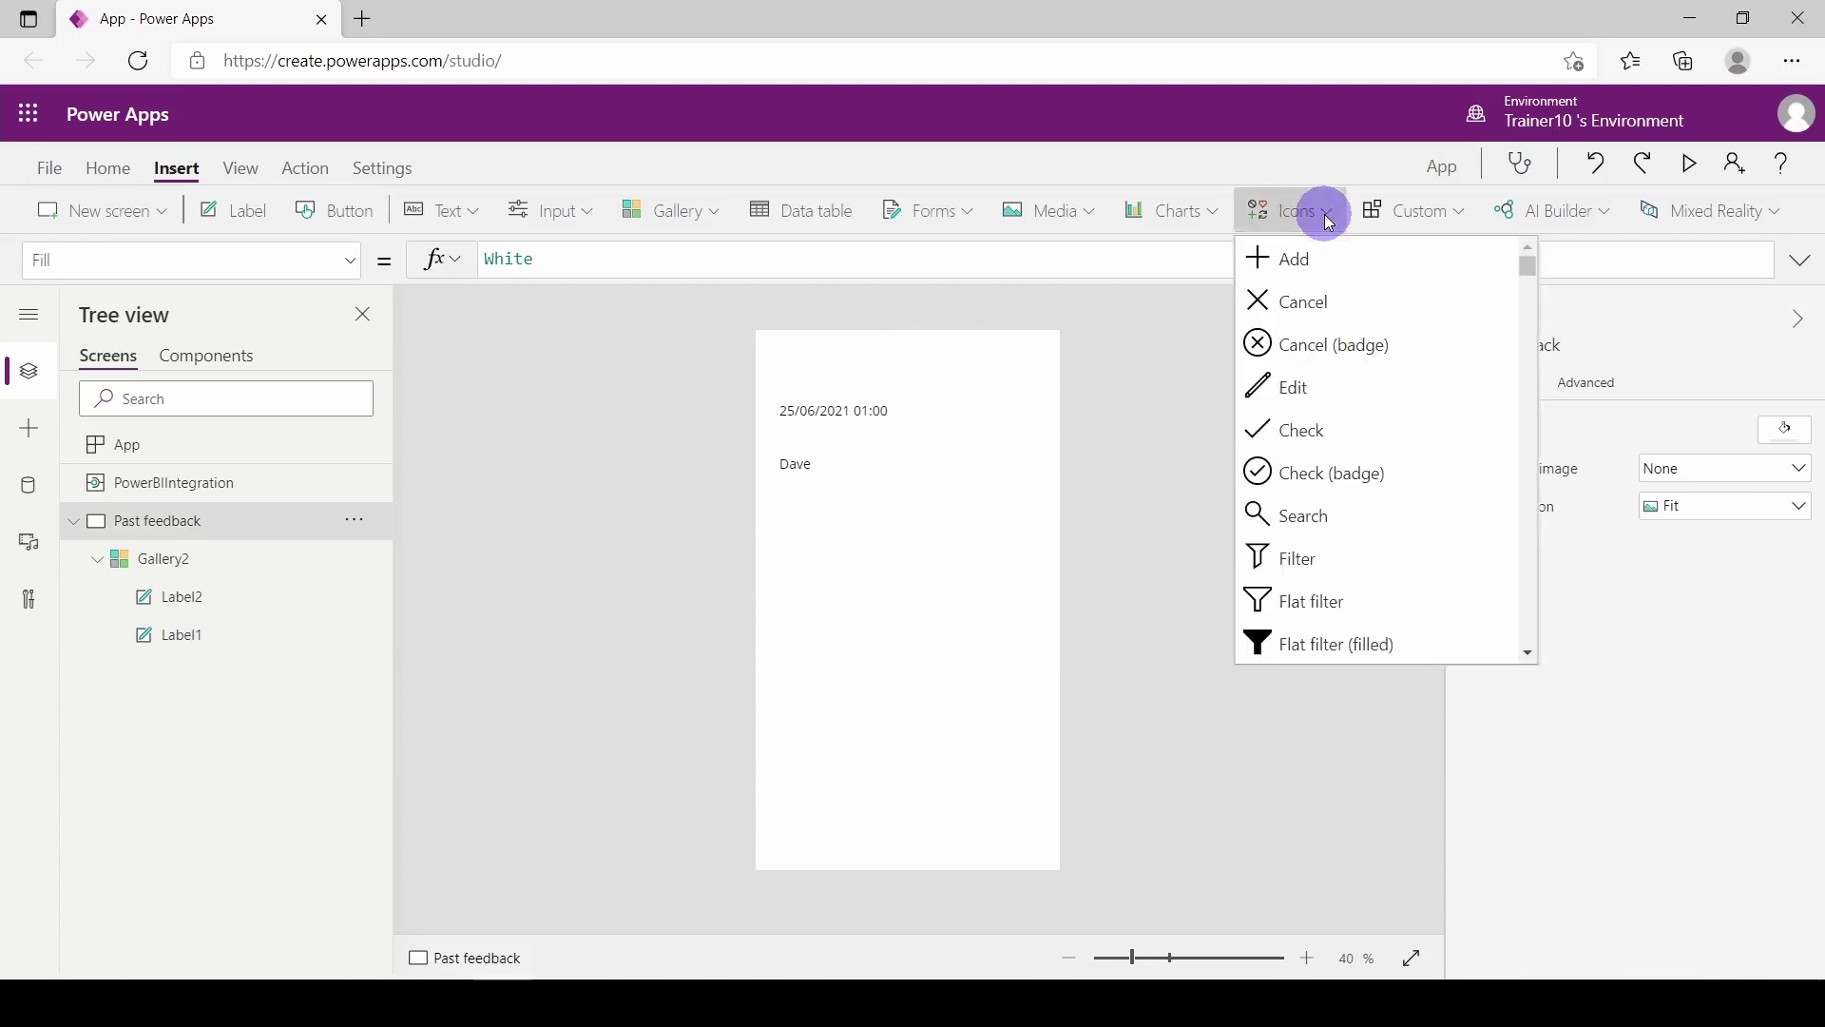
click(1297, 261)
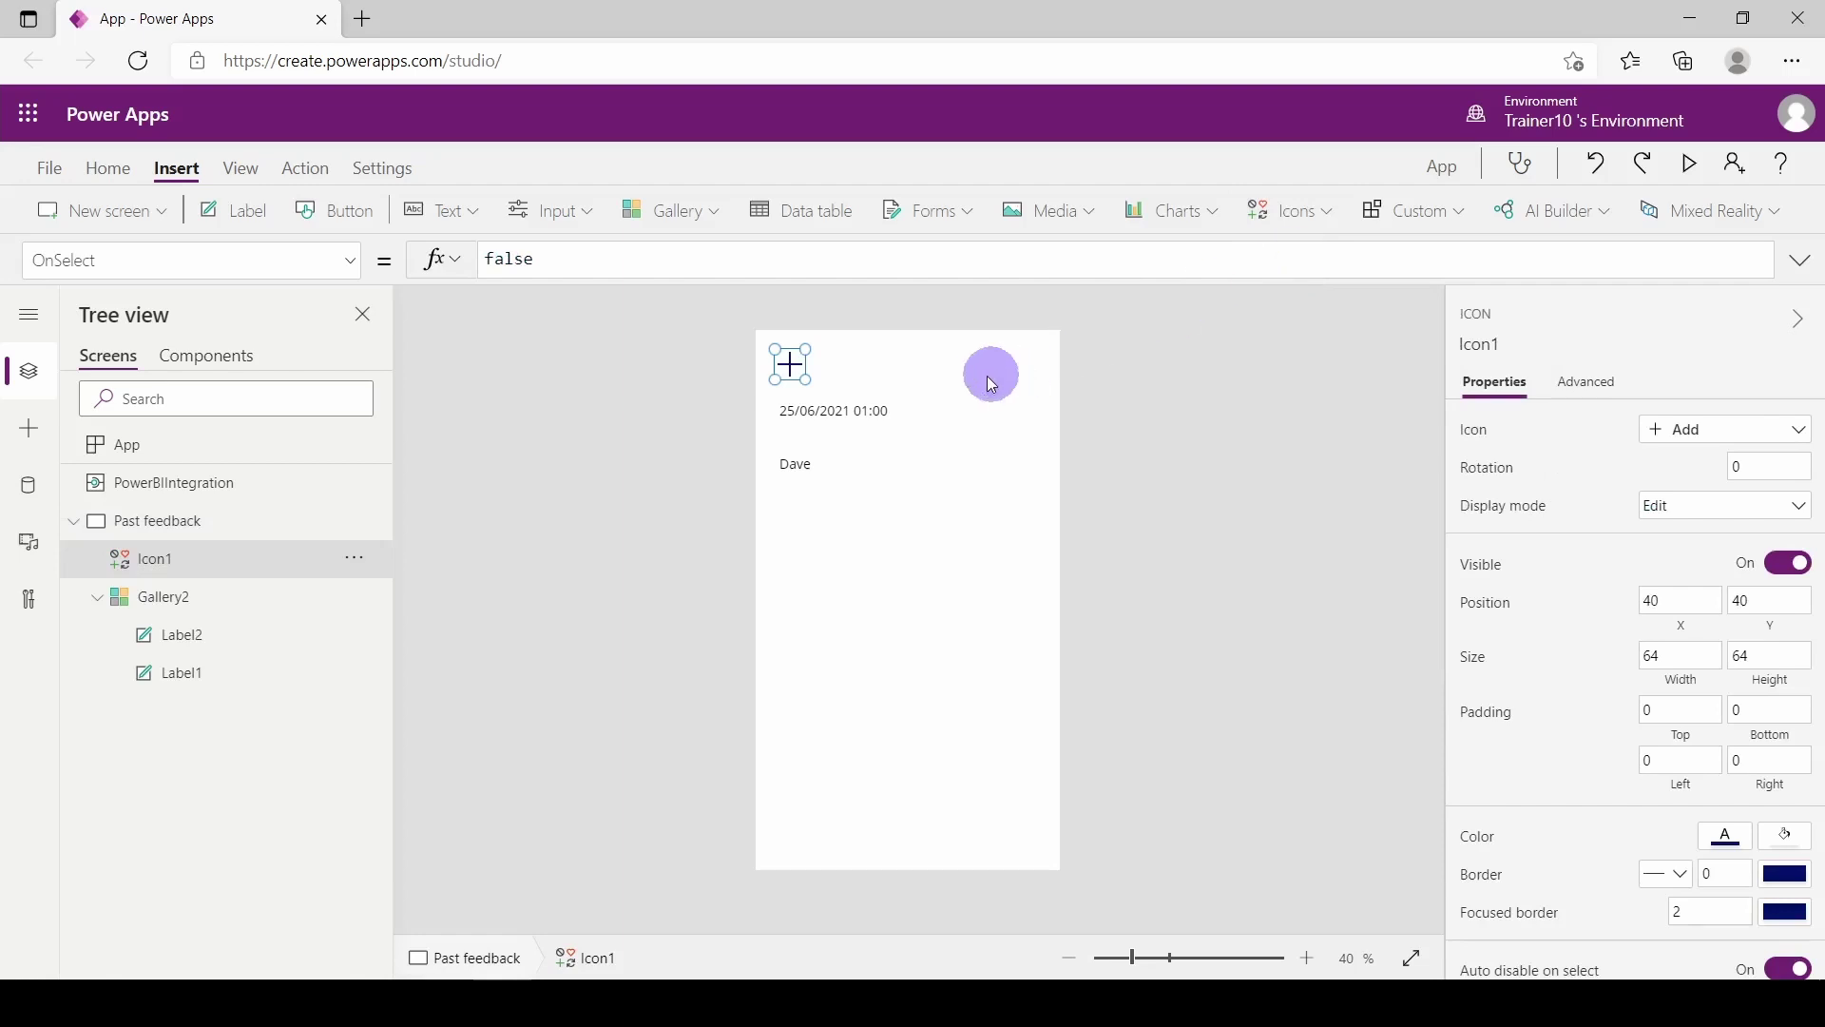
drag(813, 383, 1039, 351)
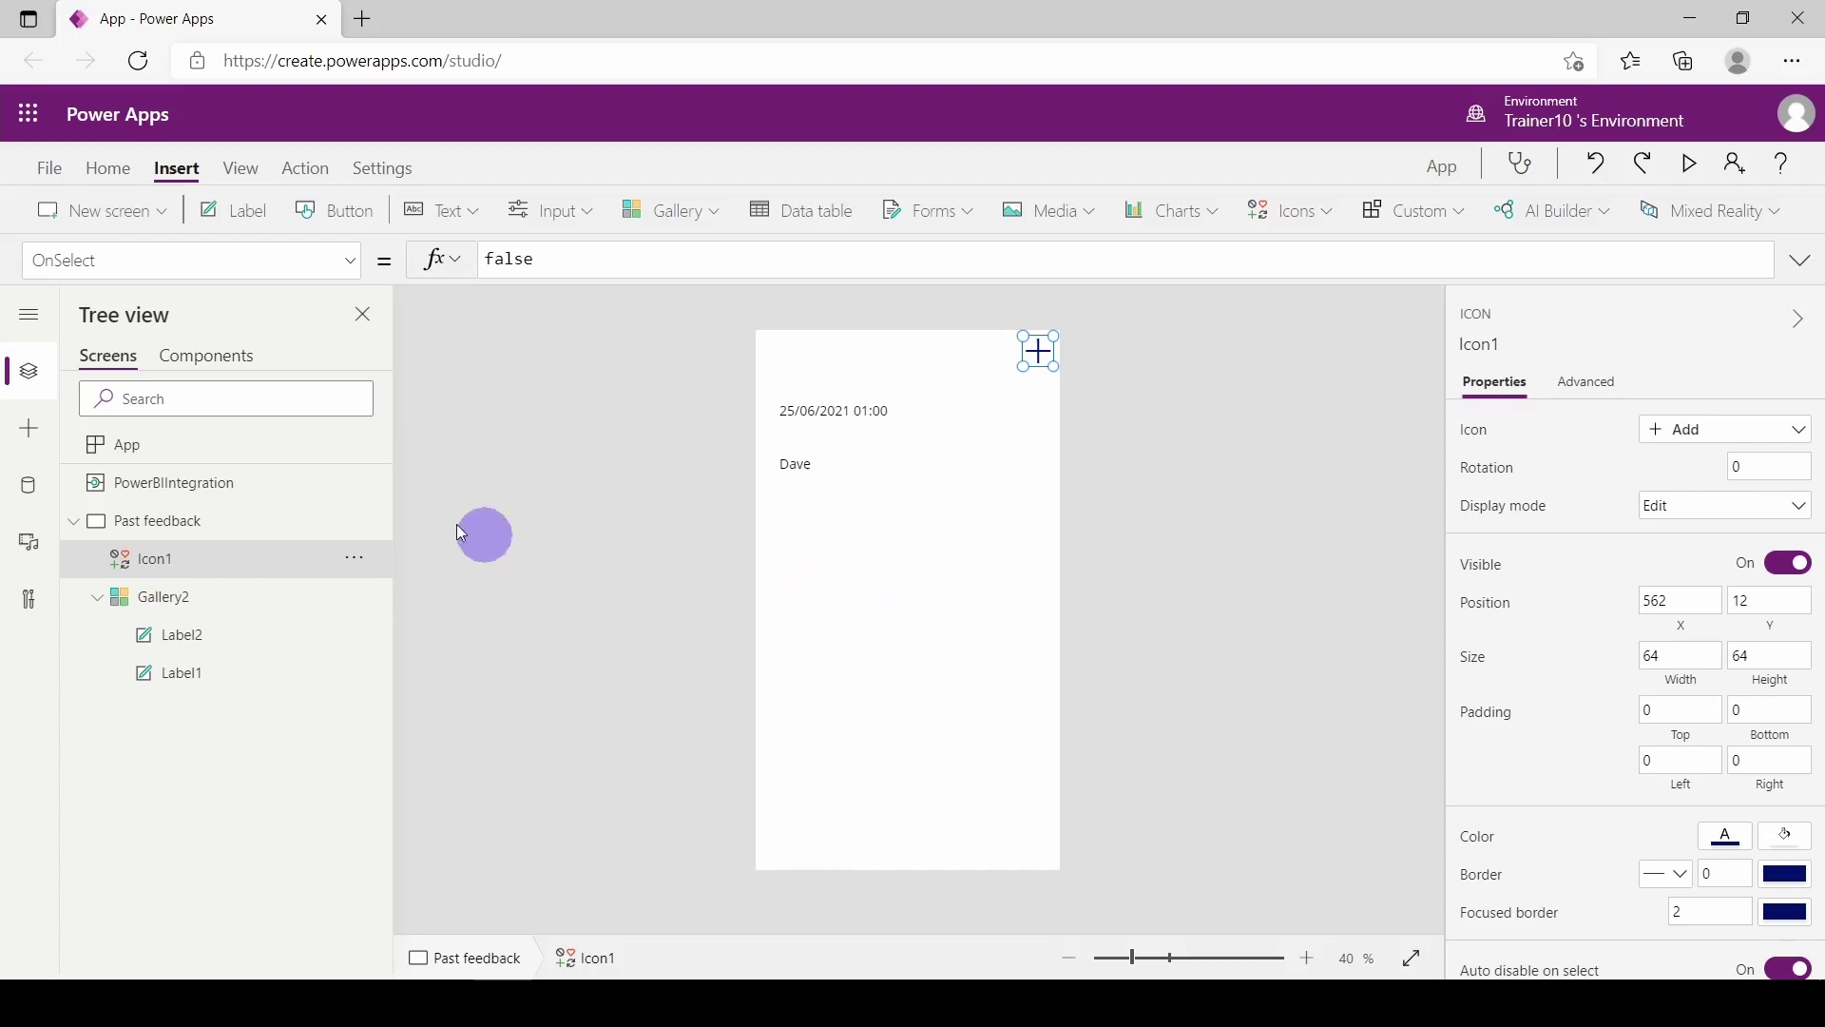
Step: Create a new screen from the Form template and rename it as Add comment
click(170, 214)
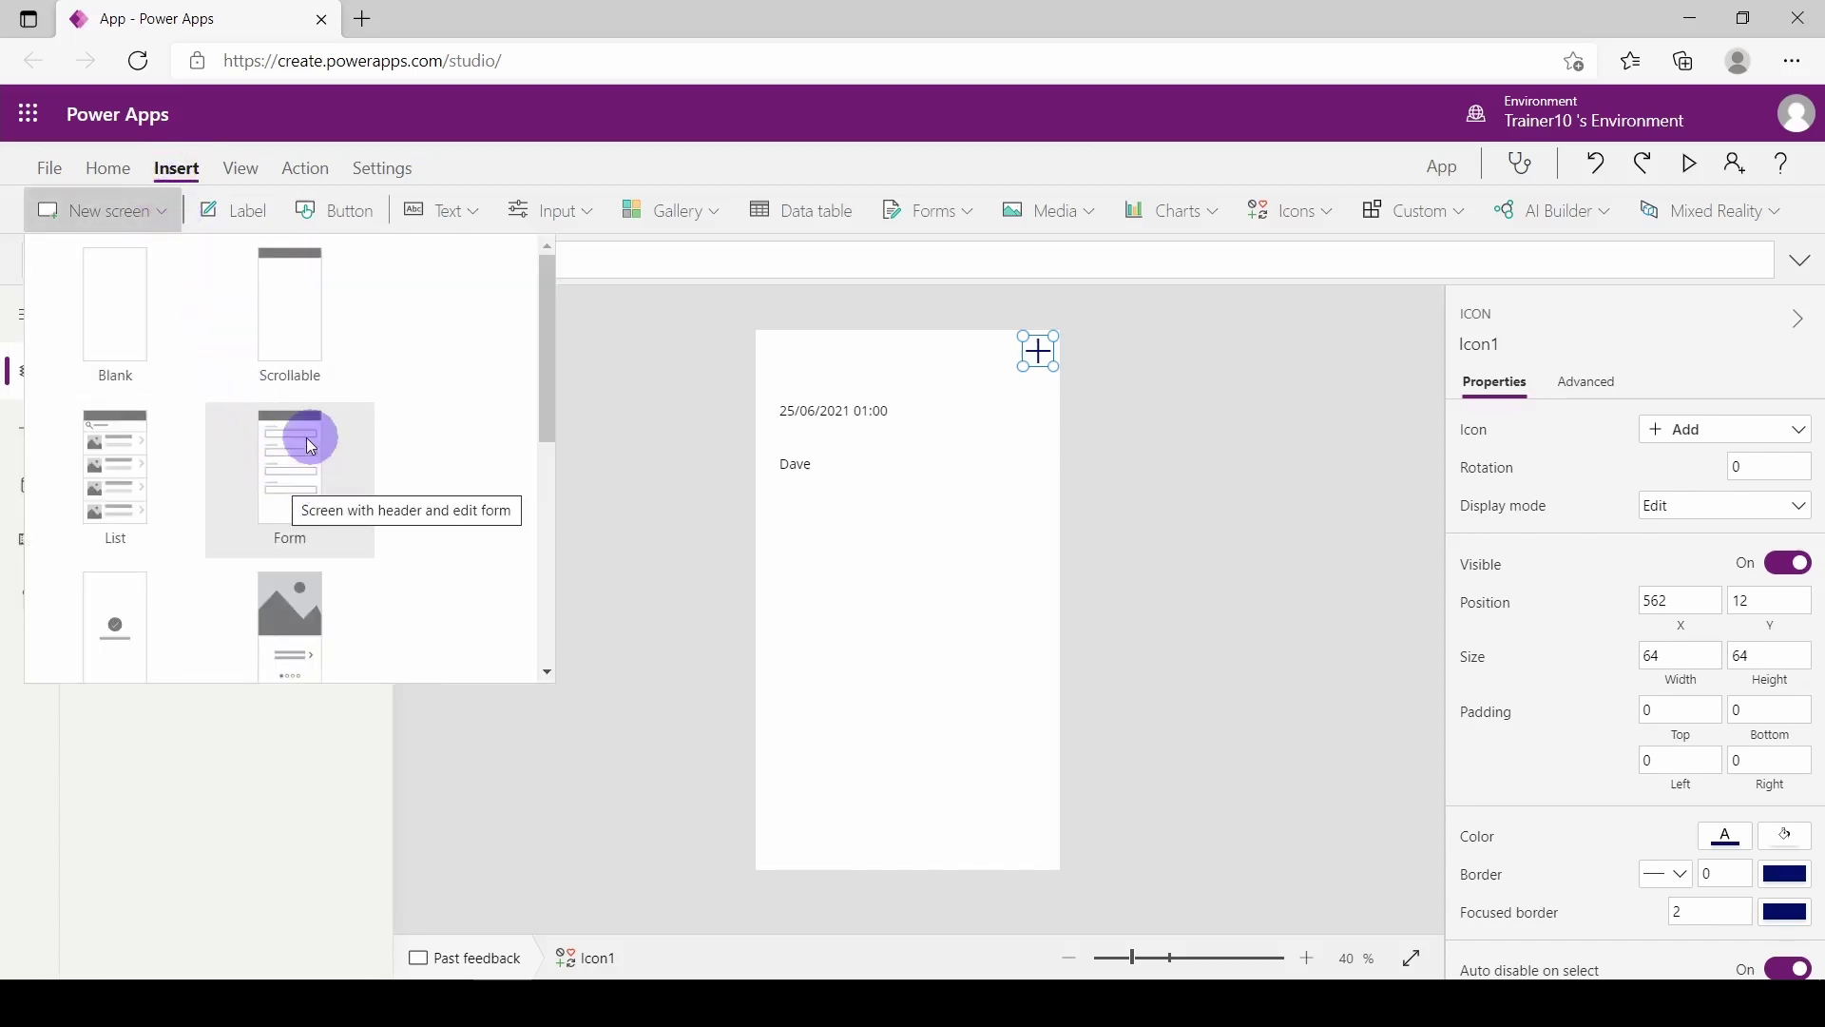
click(332, 497)
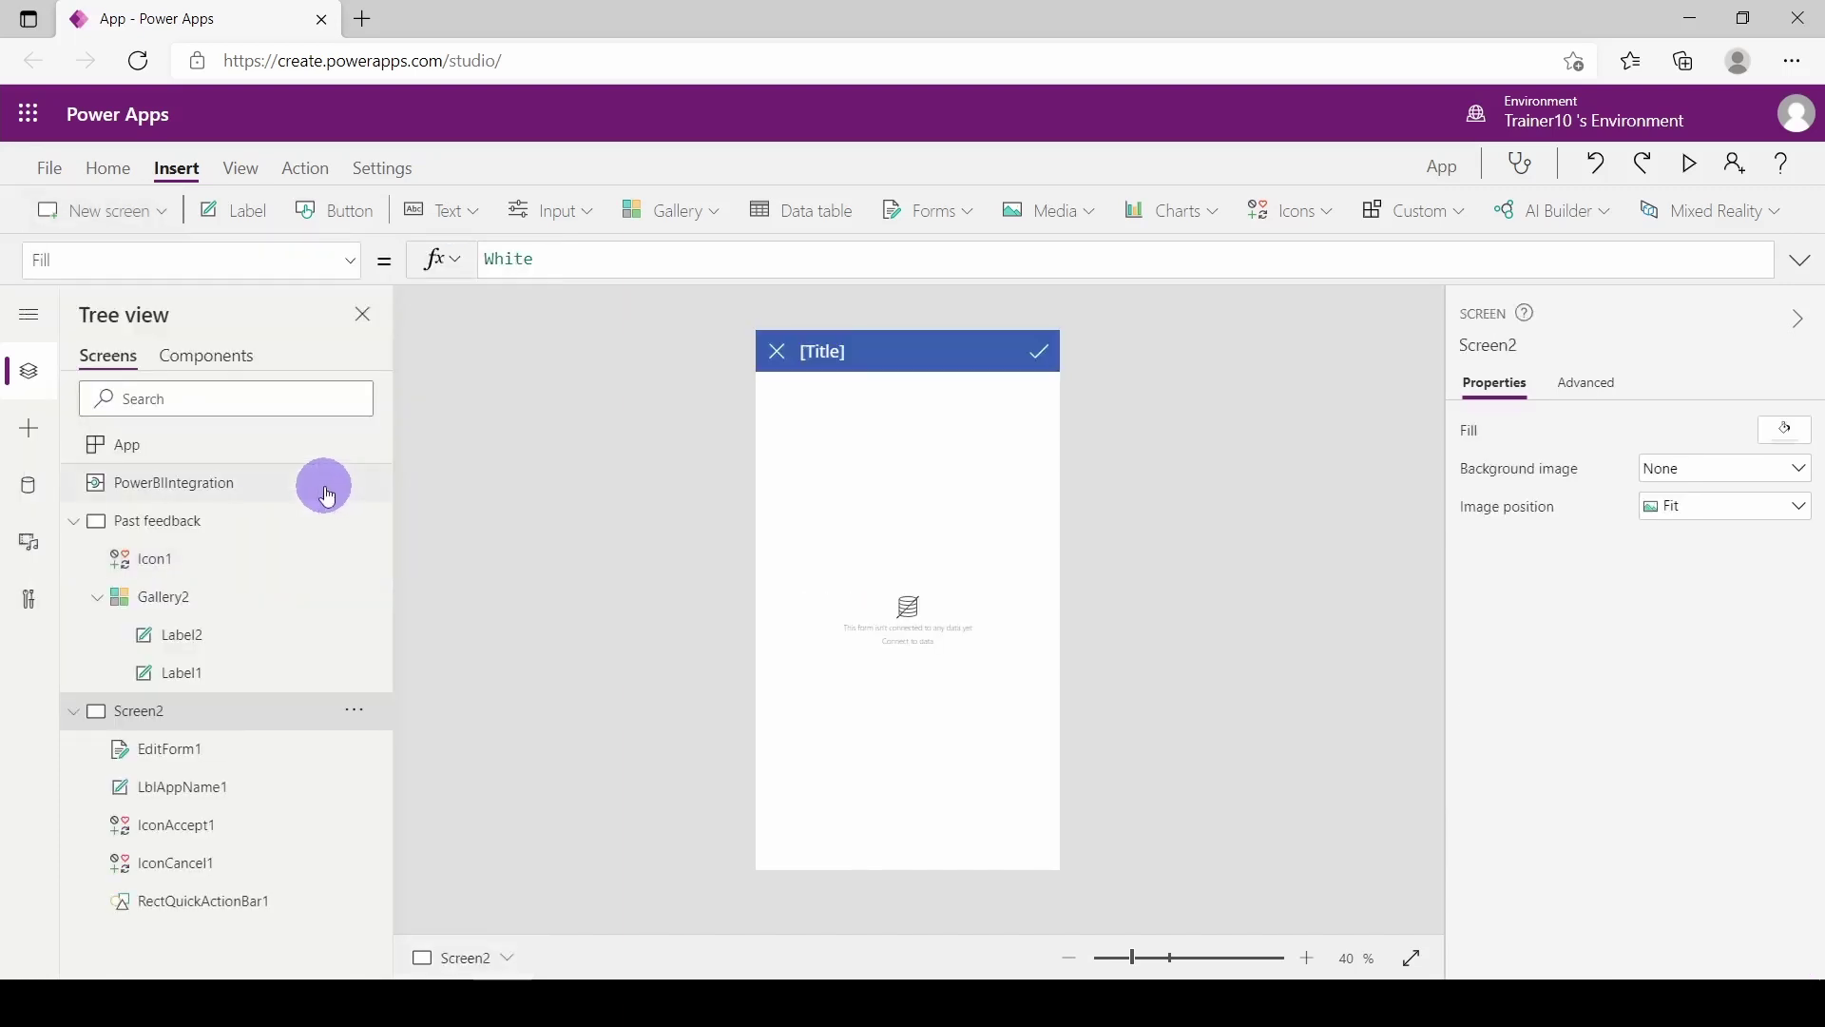
double_click(150, 713)
text(Add)
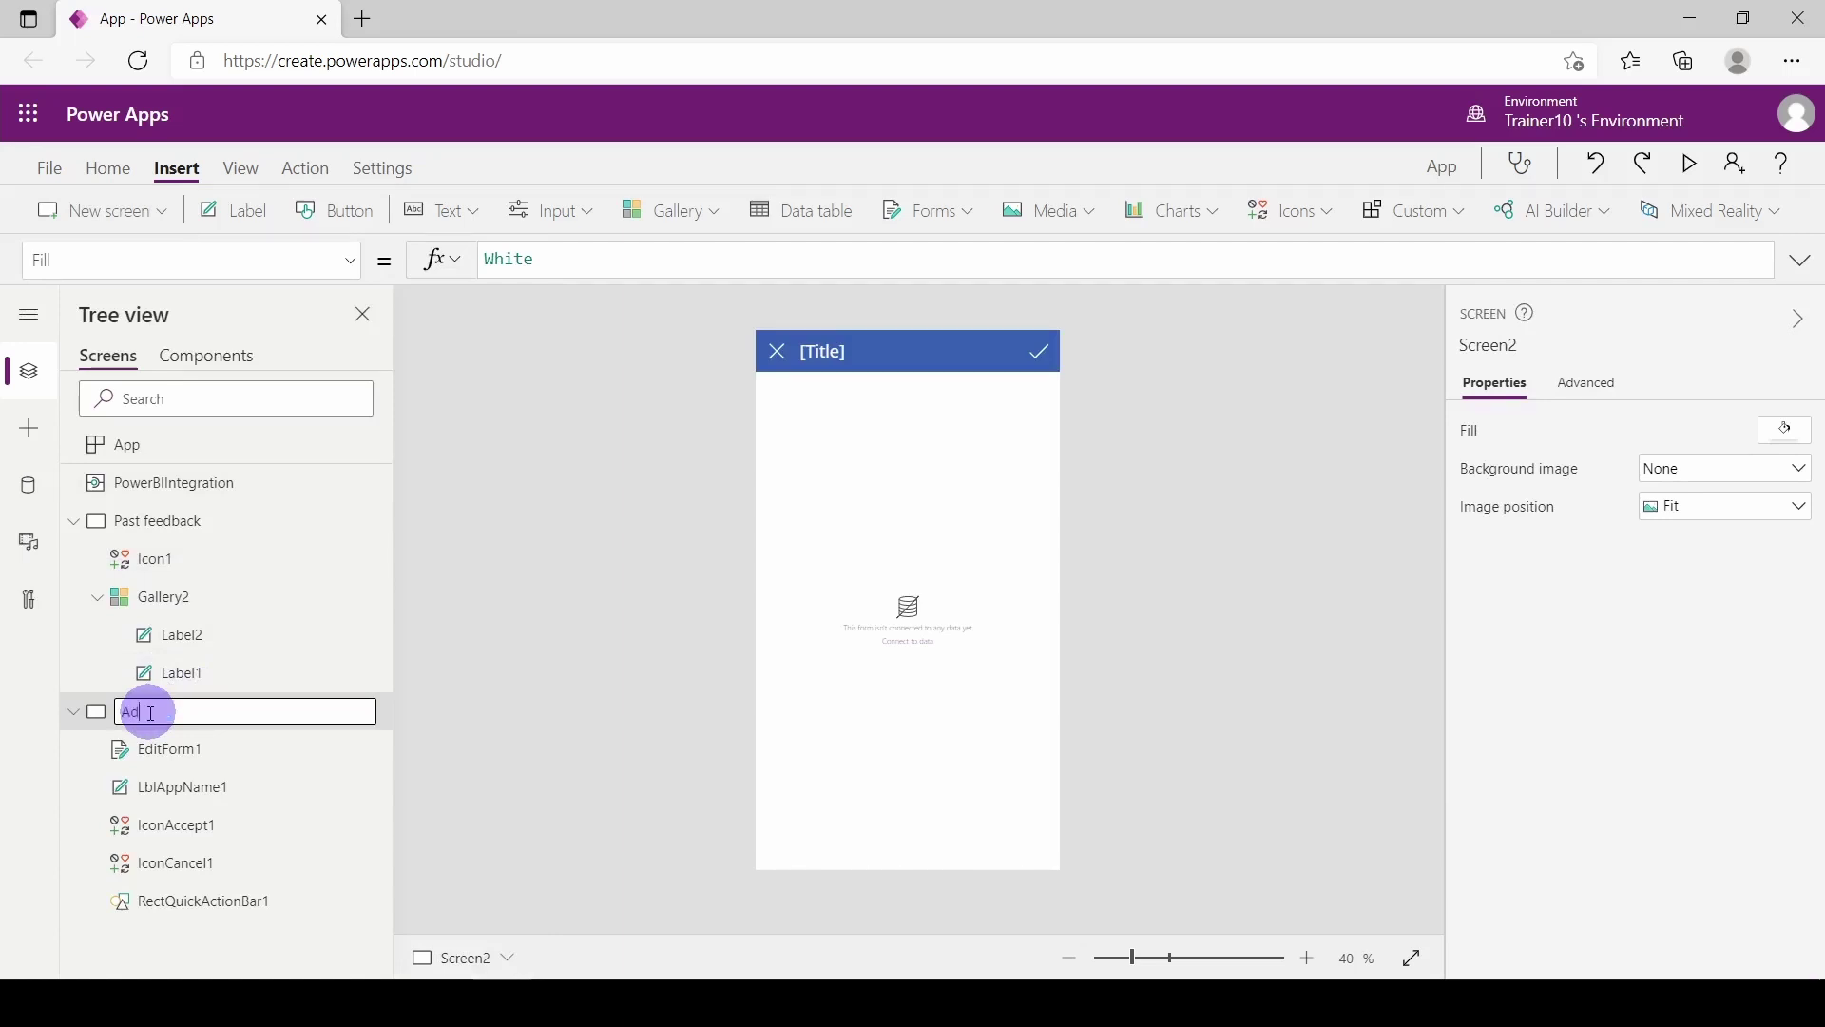
text( comment)
key(Return)
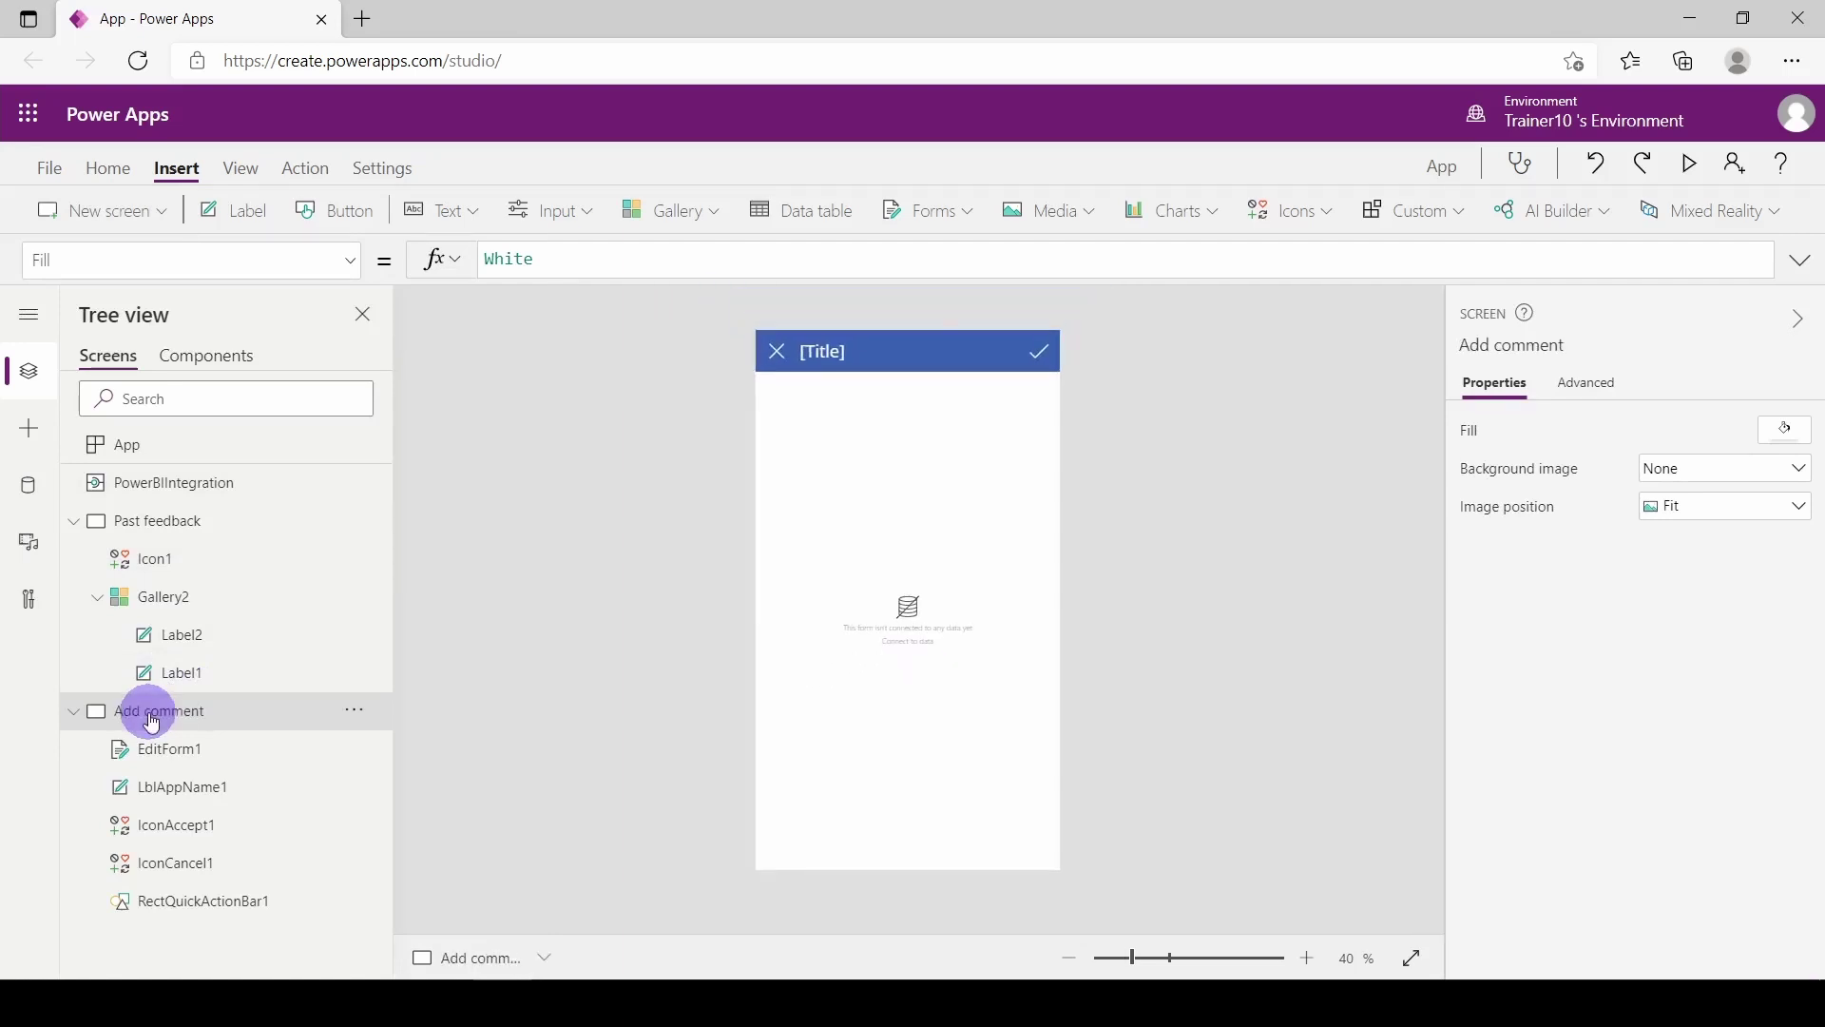
Step: Set the header title of the Add comment screen to "Enter comment"
click(745, 521)
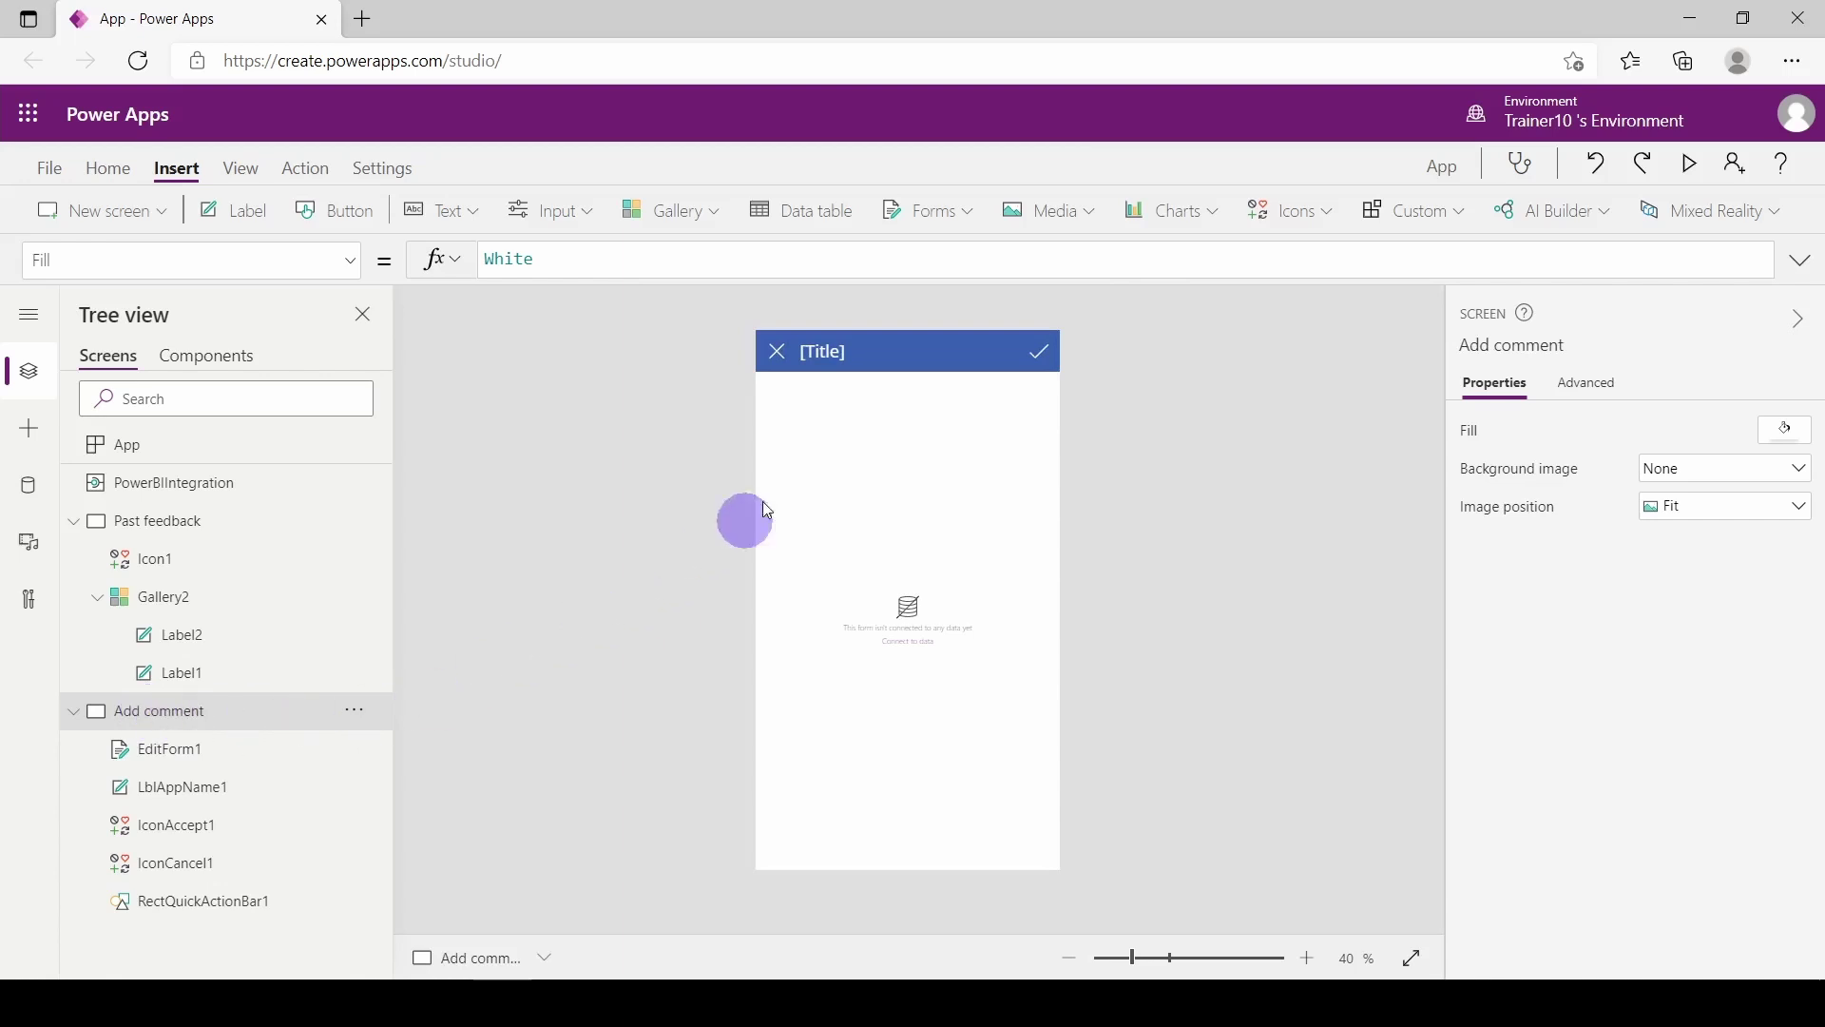
click(835, 359)
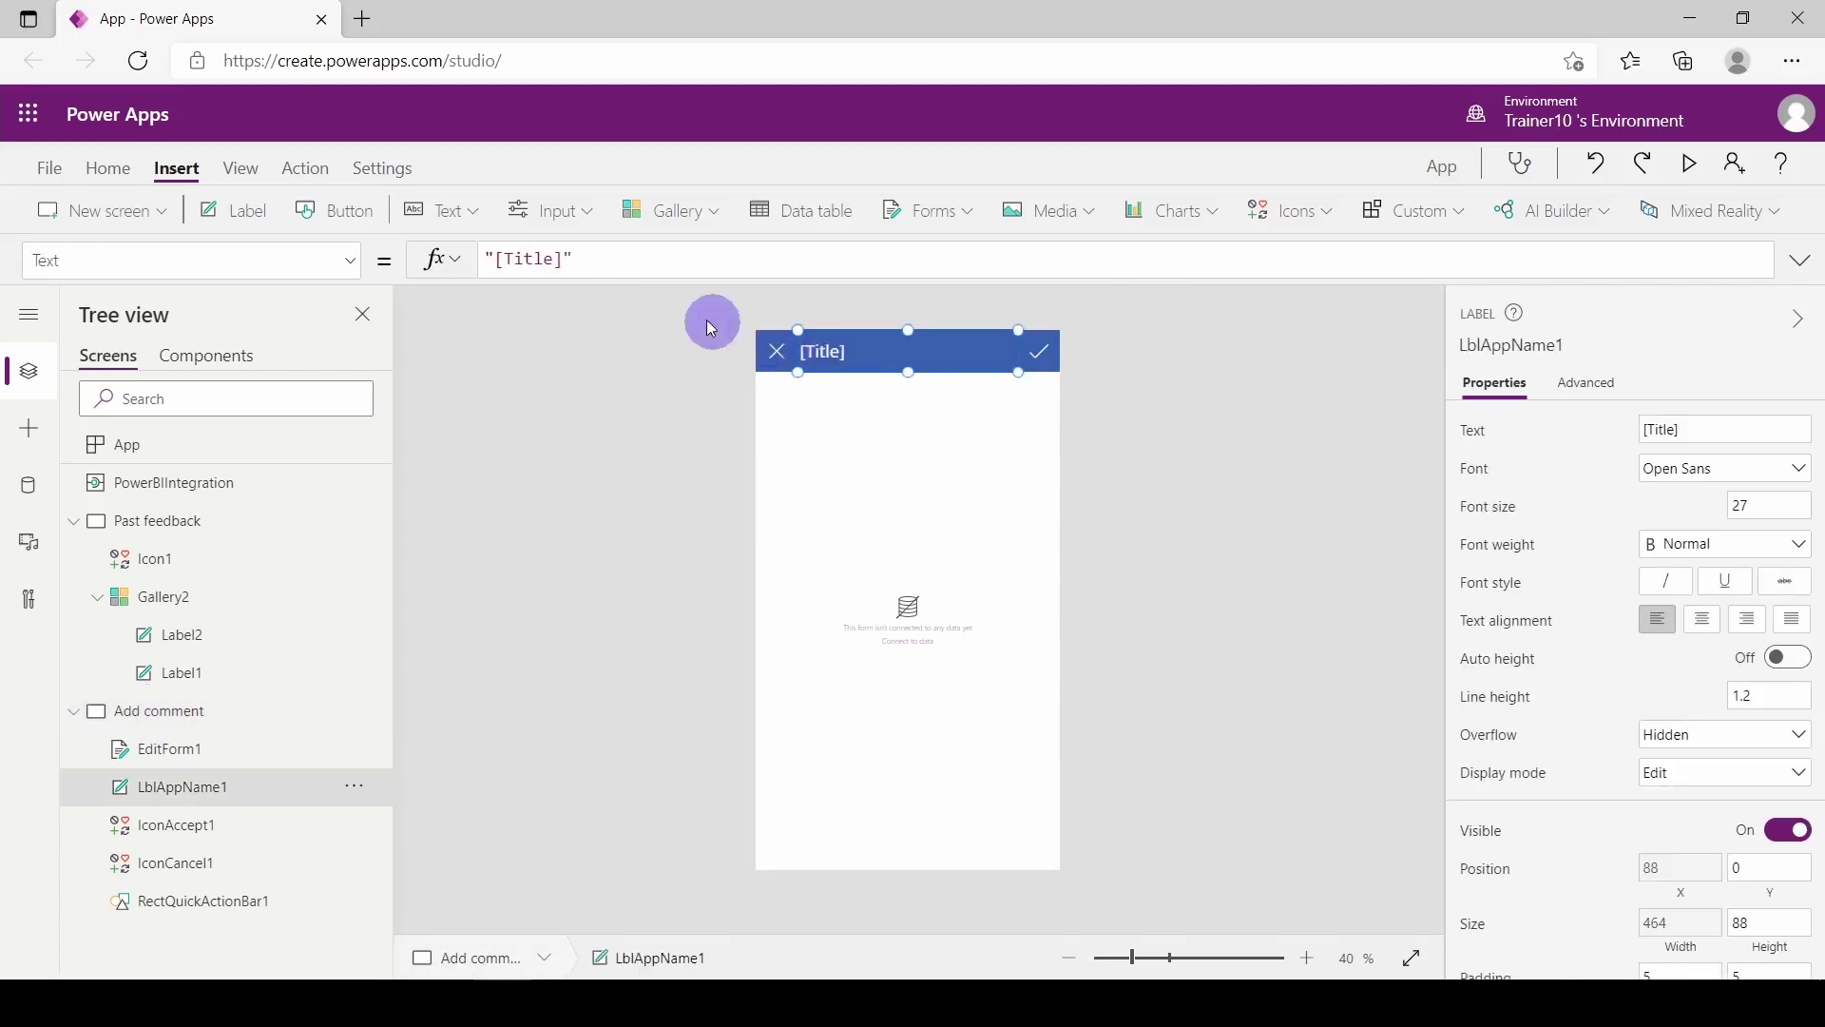
drag(570, 260, 492, 260)
text(Enter comme)
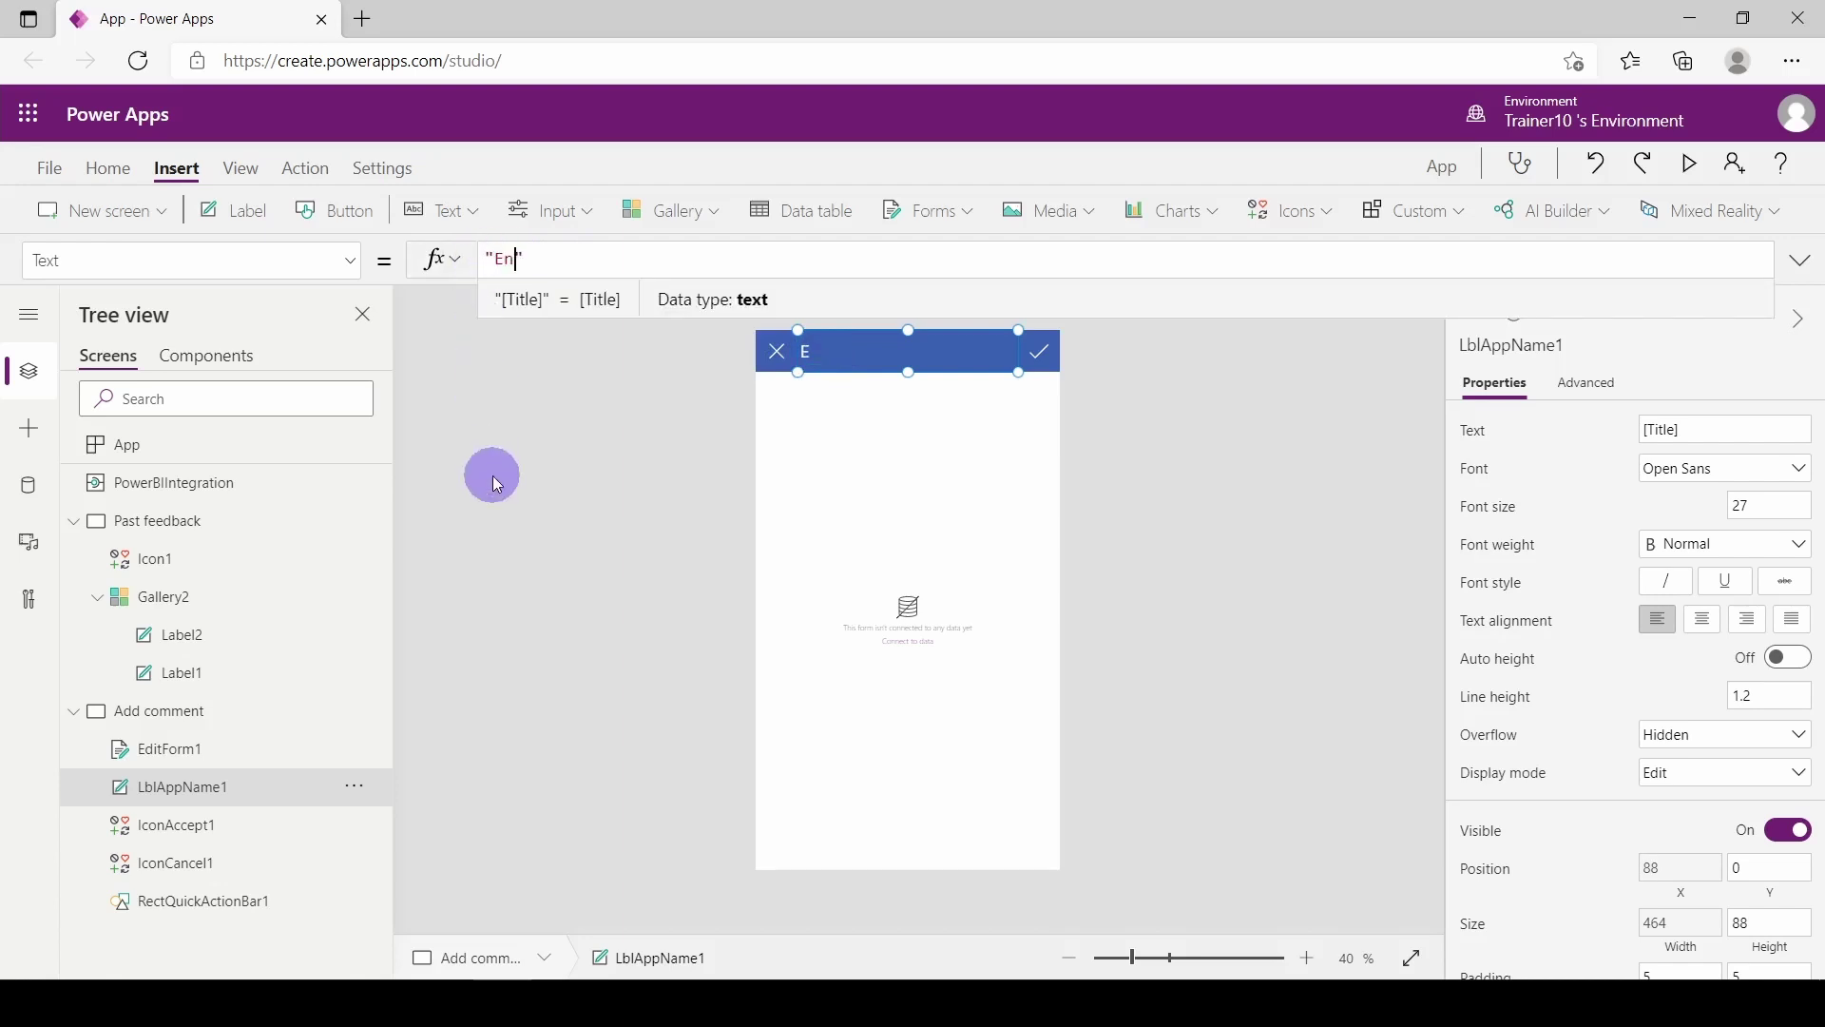
text(nt)
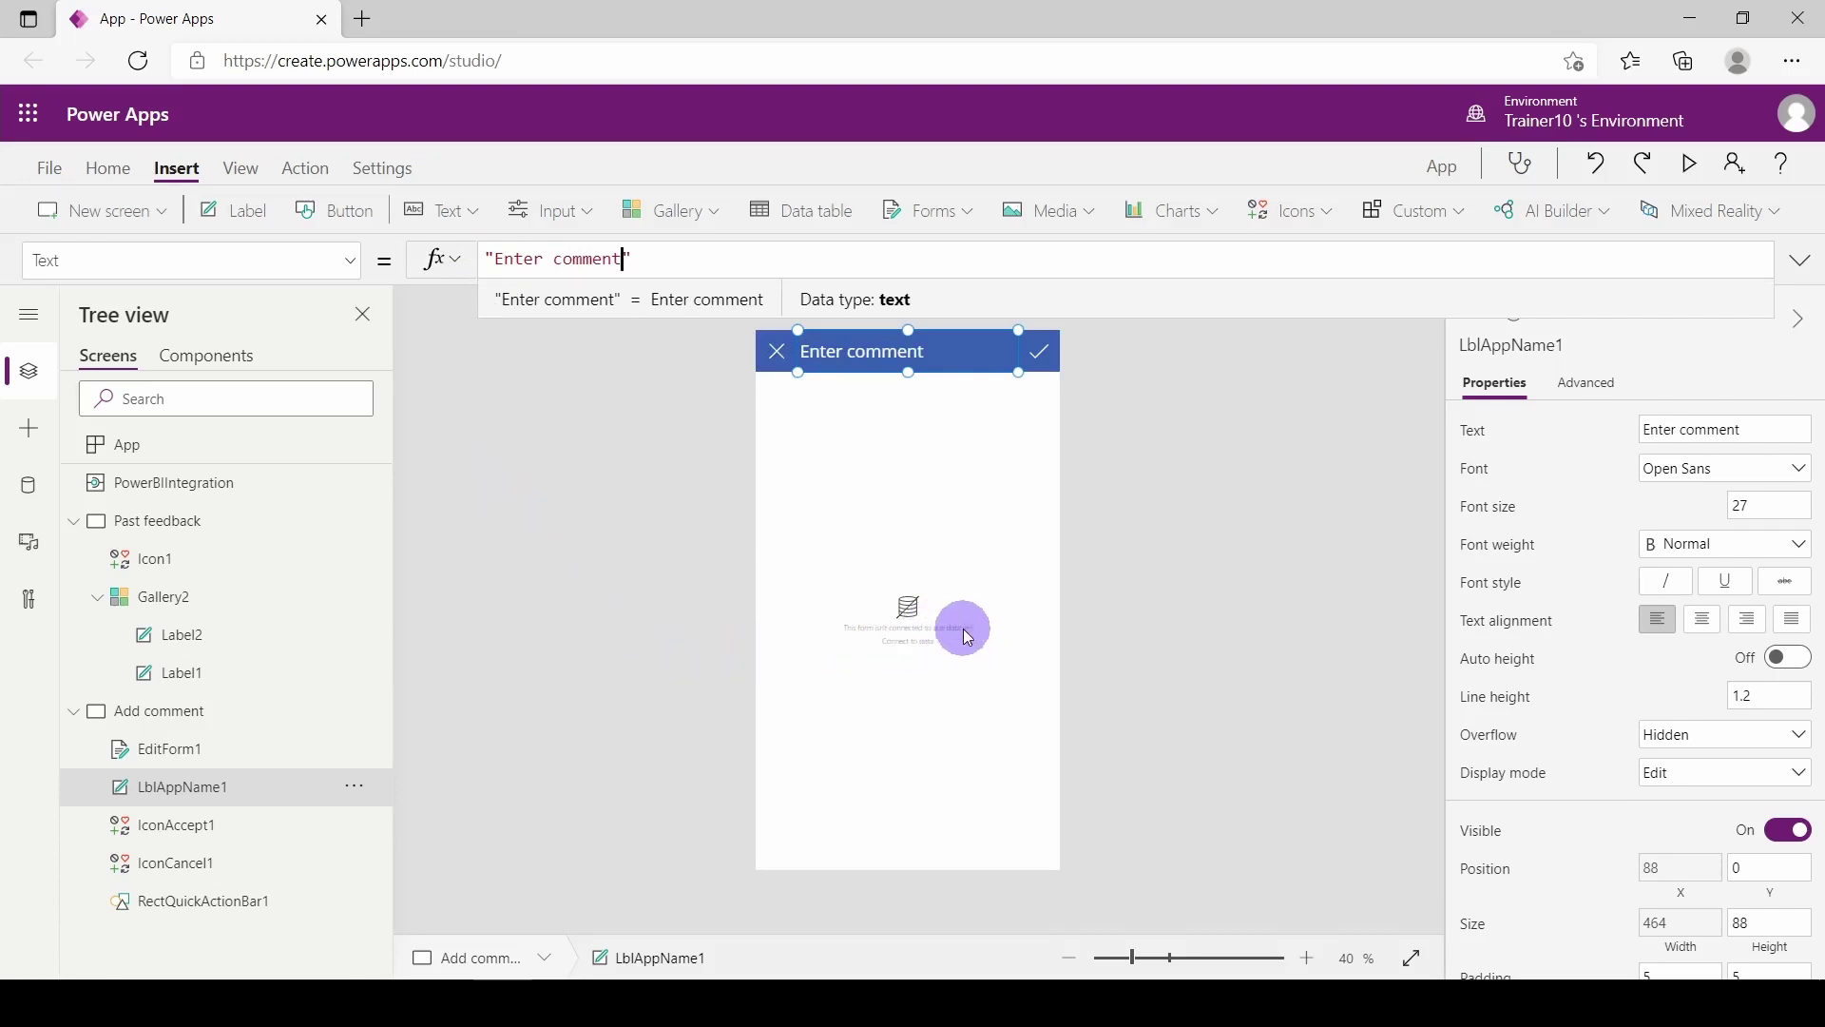
Step: Connect the edit form on the Add comment screen to the Feedback data source
click(989, 560)
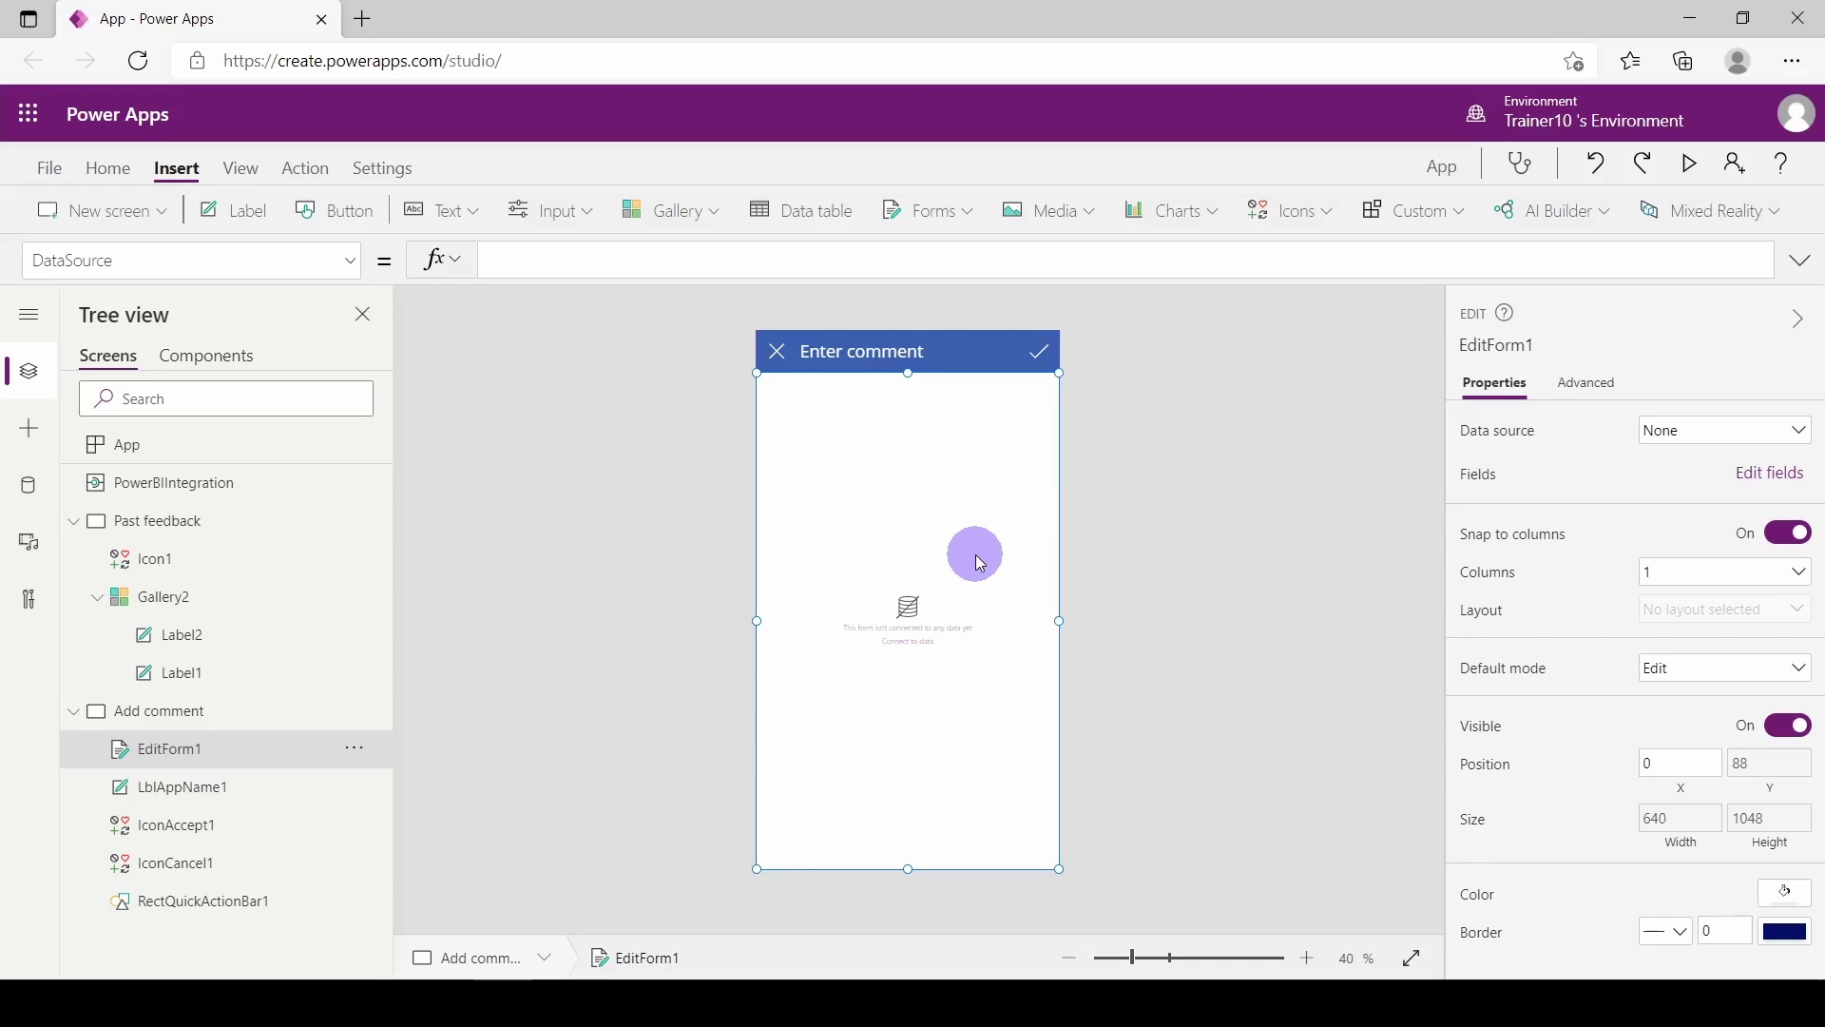
click(1675, 440)
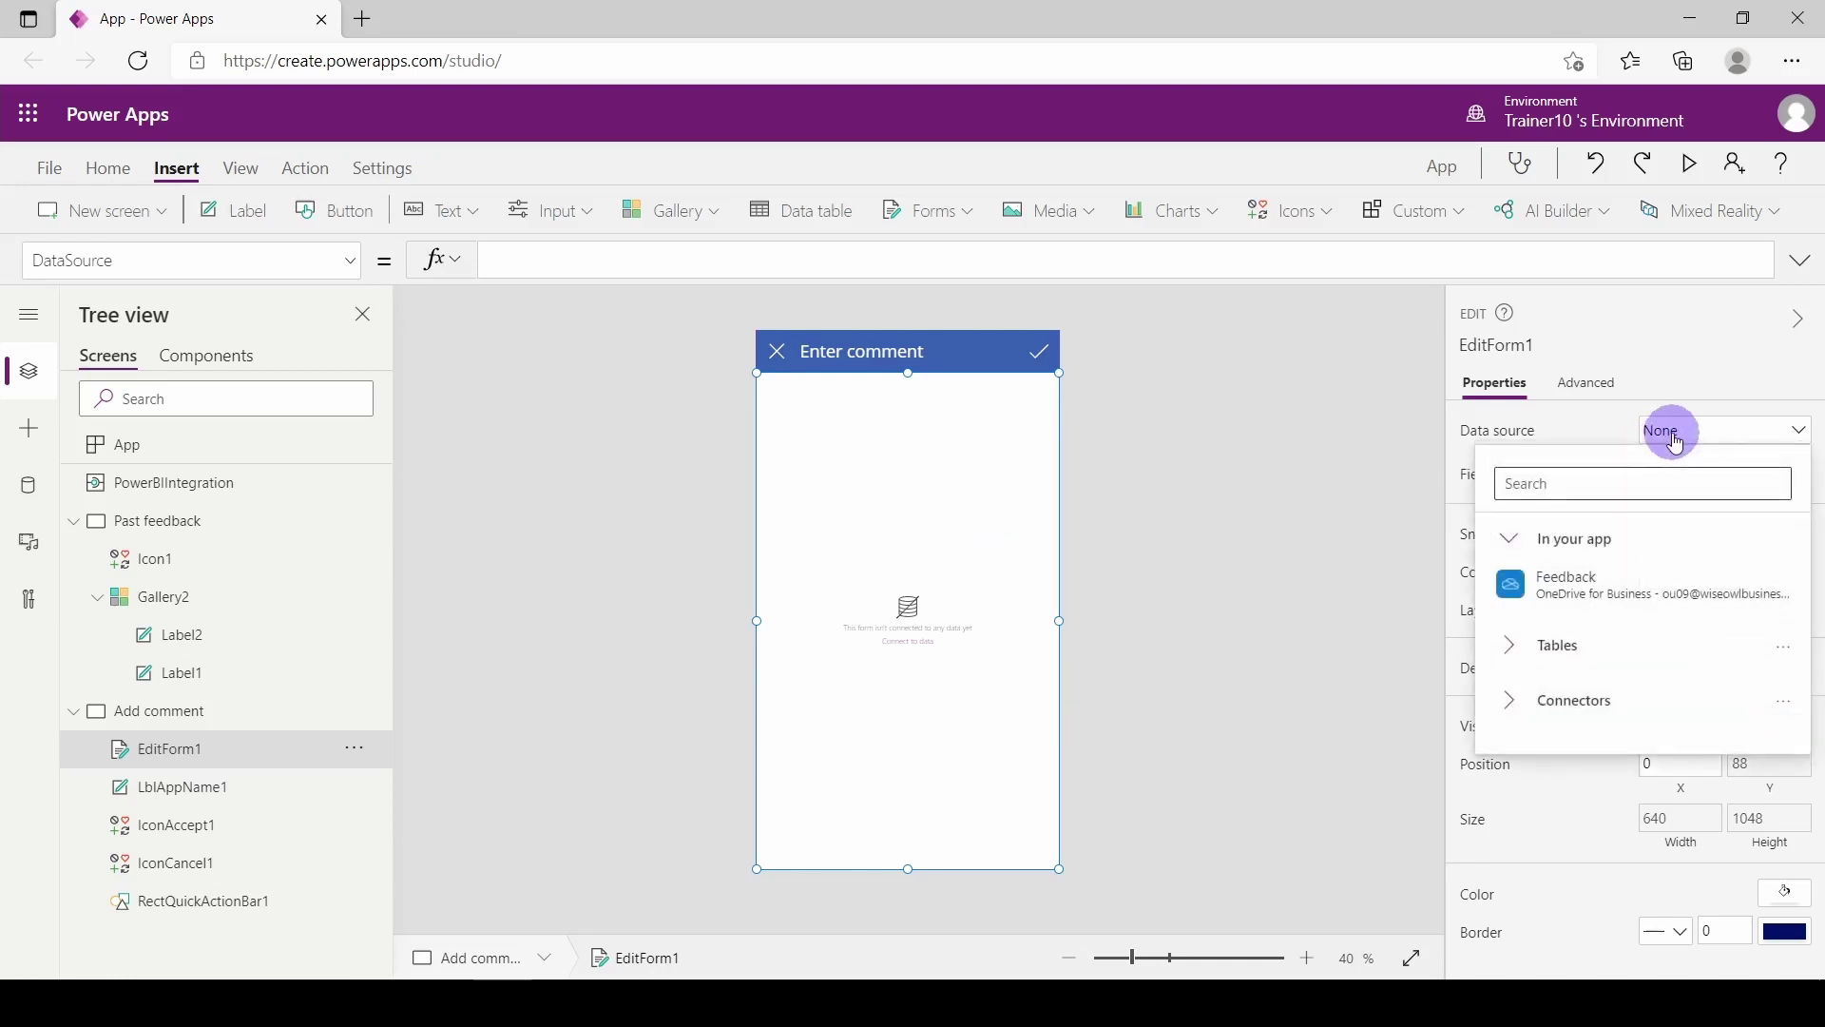
mouse_move(1603, 599)
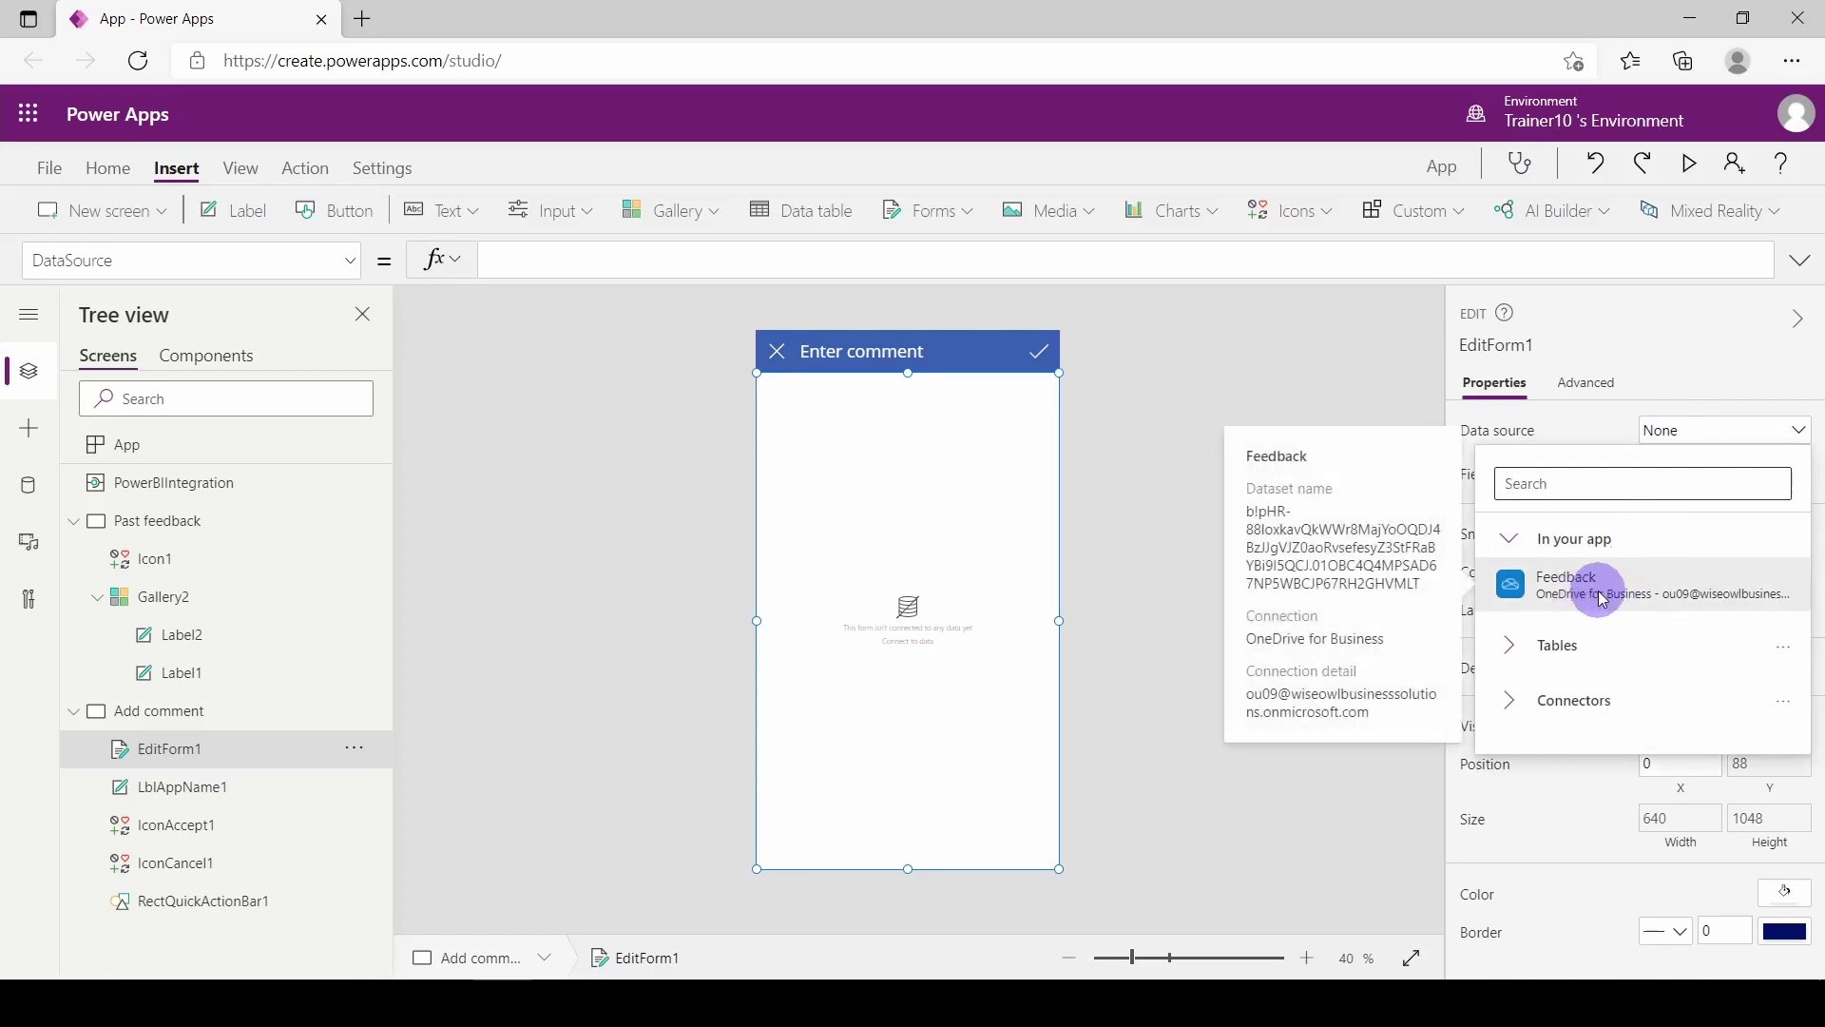
click(1603, 597)
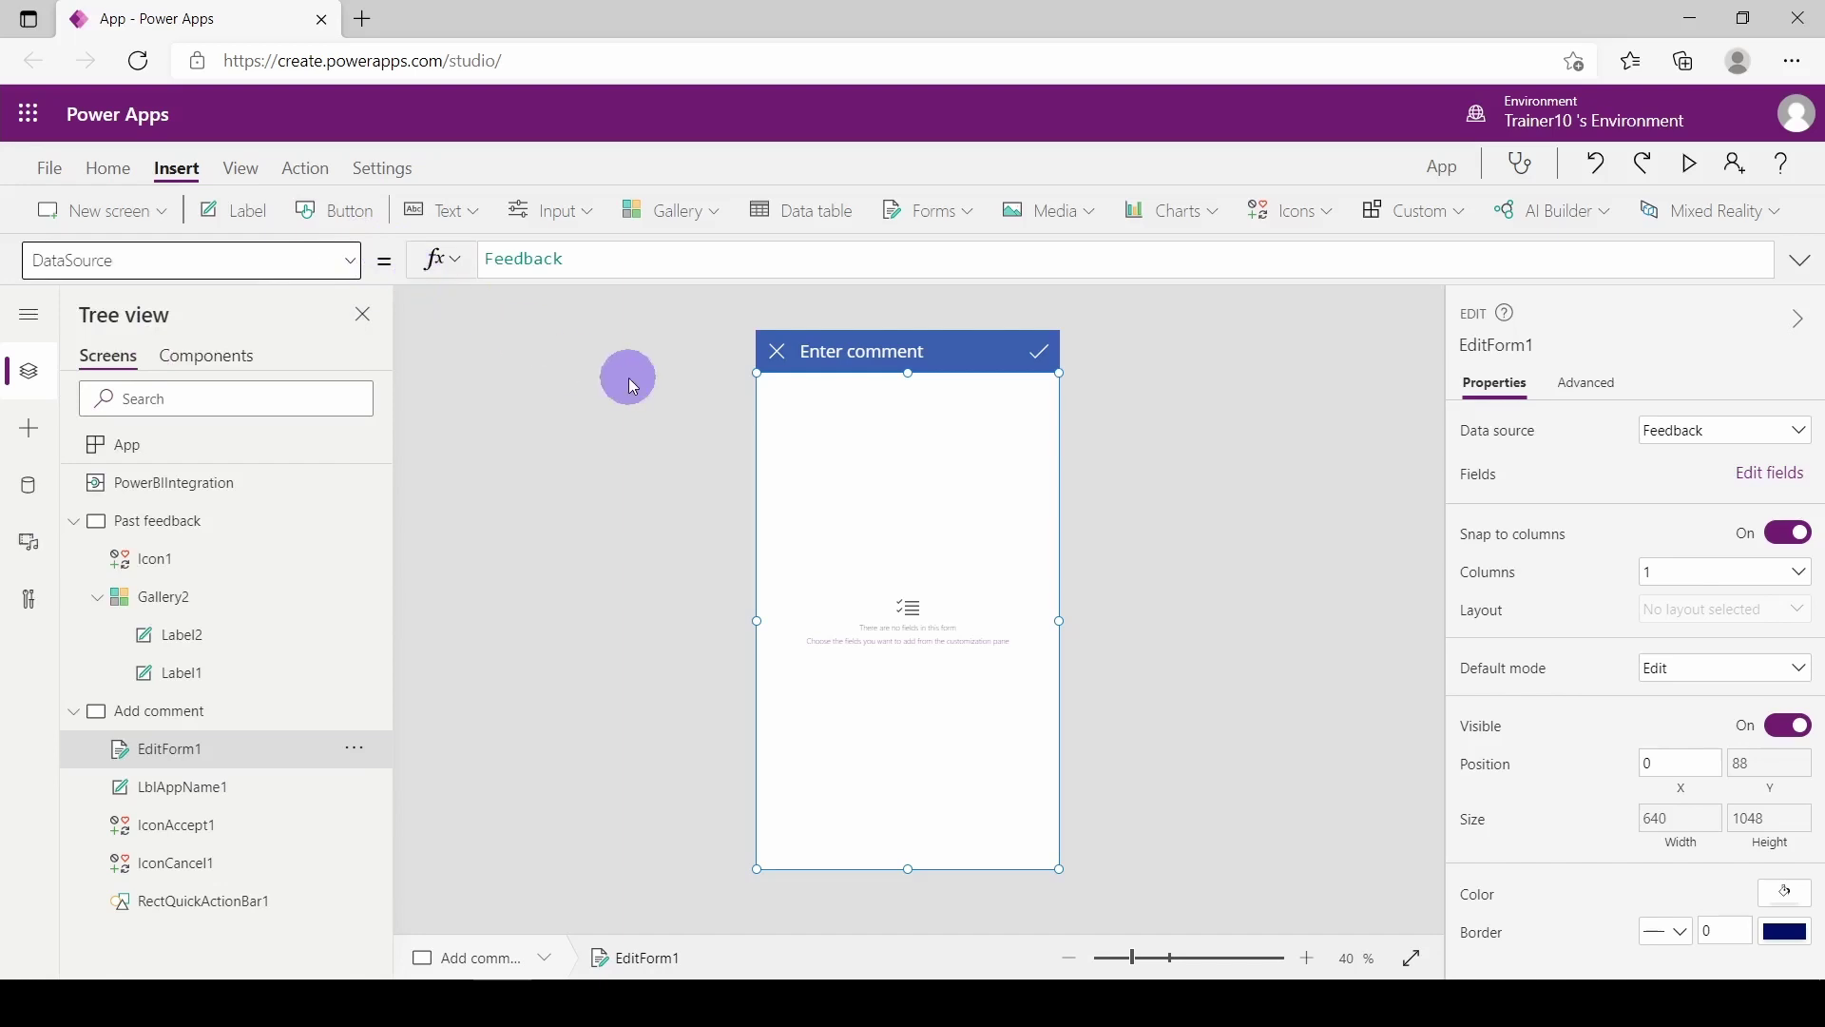
Step: Add the Date Entered, Manager and Comments fields to the edit form
click(1758, 486)
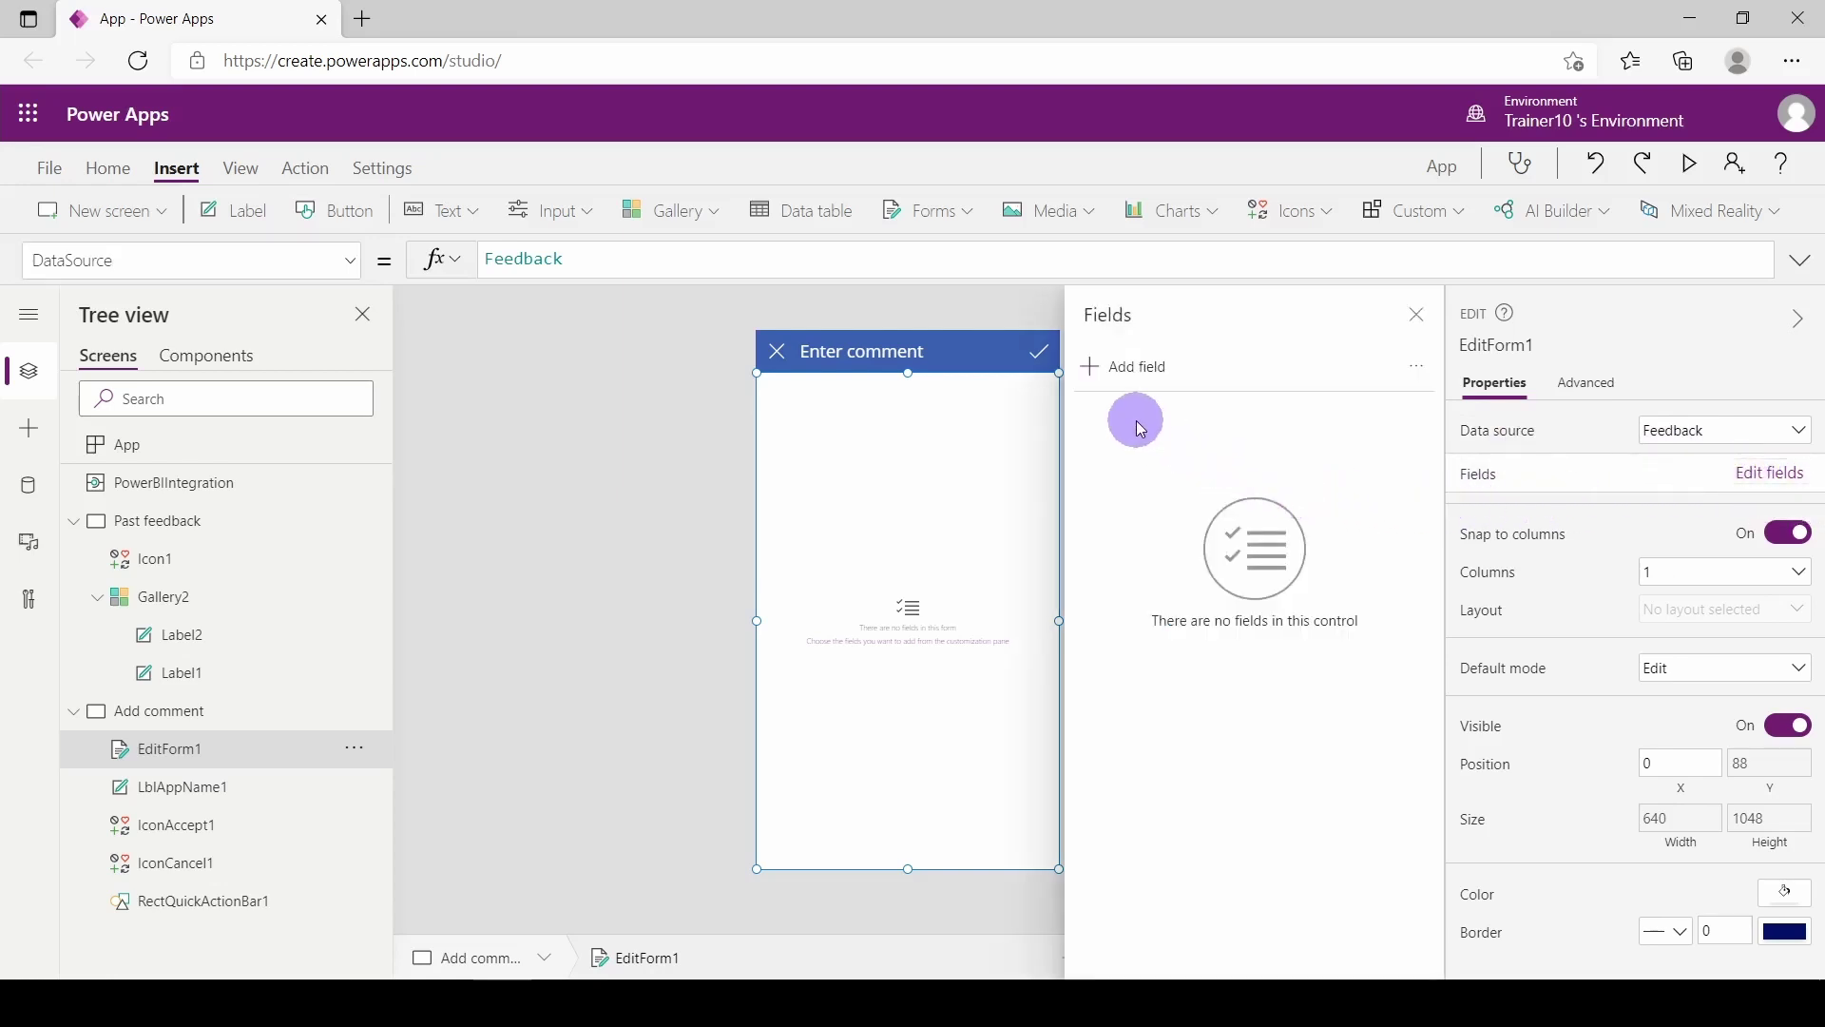
click(1114, 375)
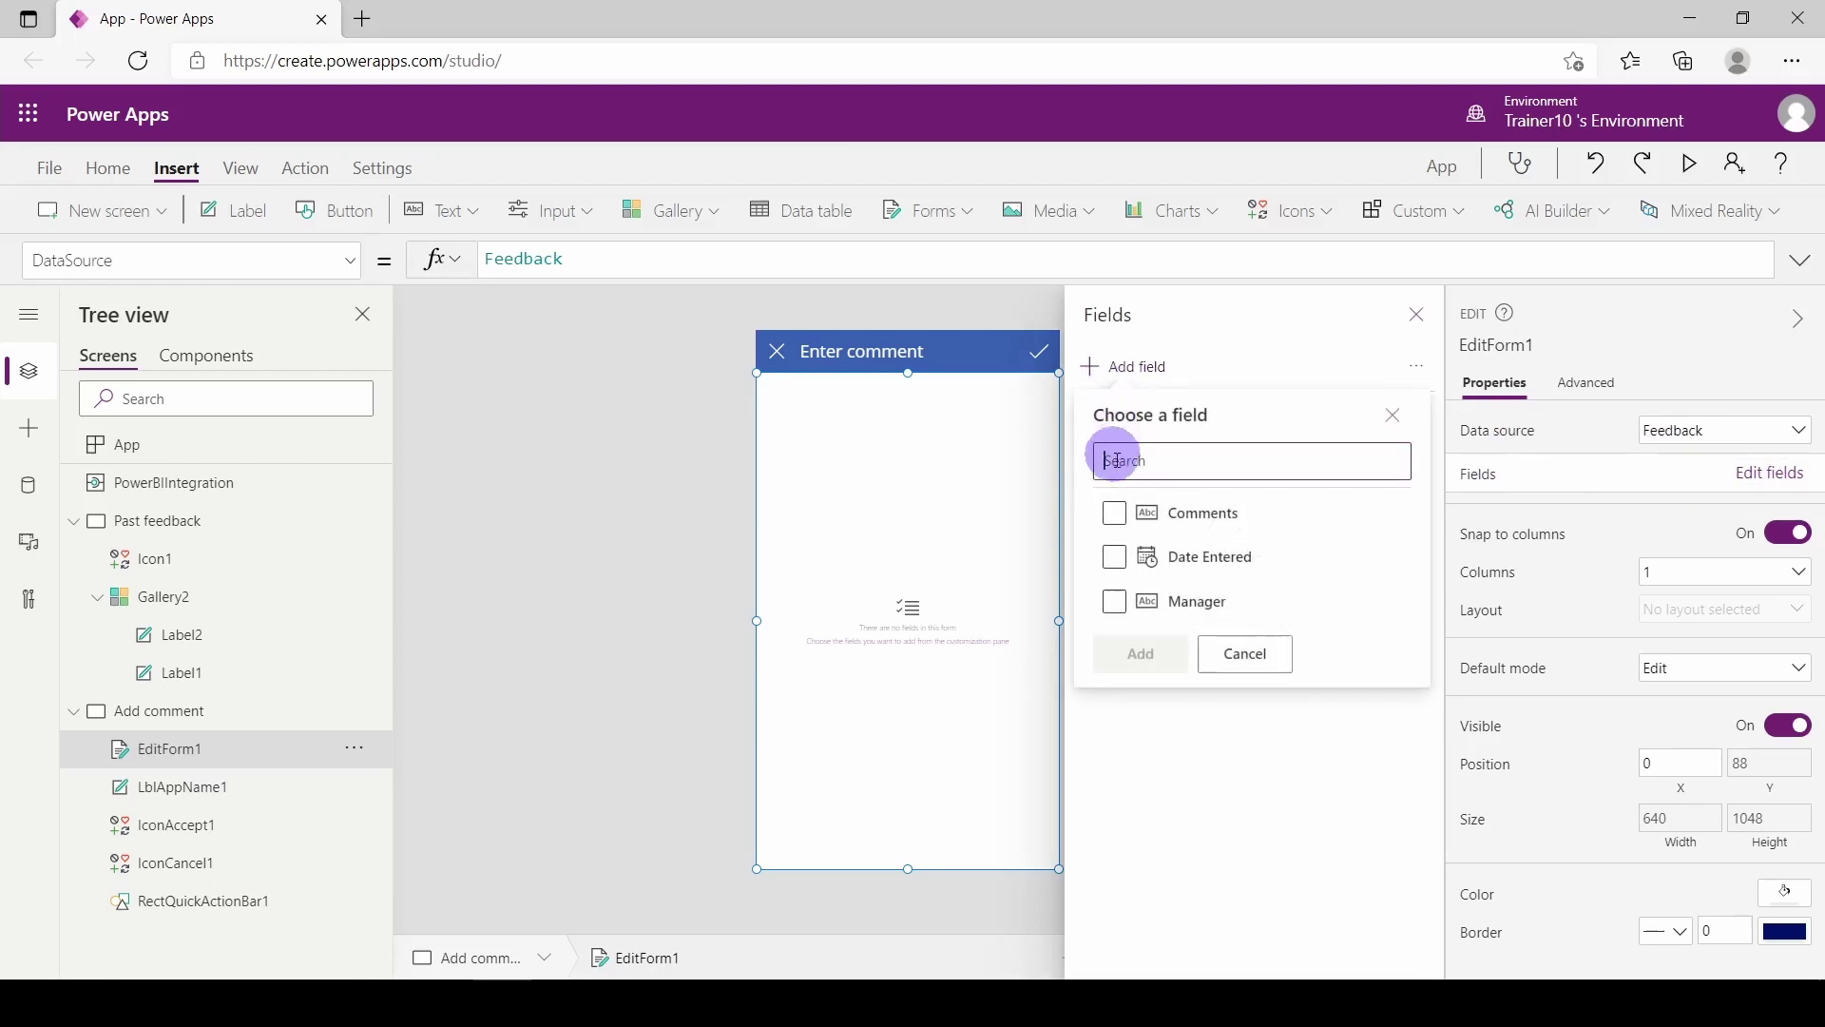
click(1276, 616)
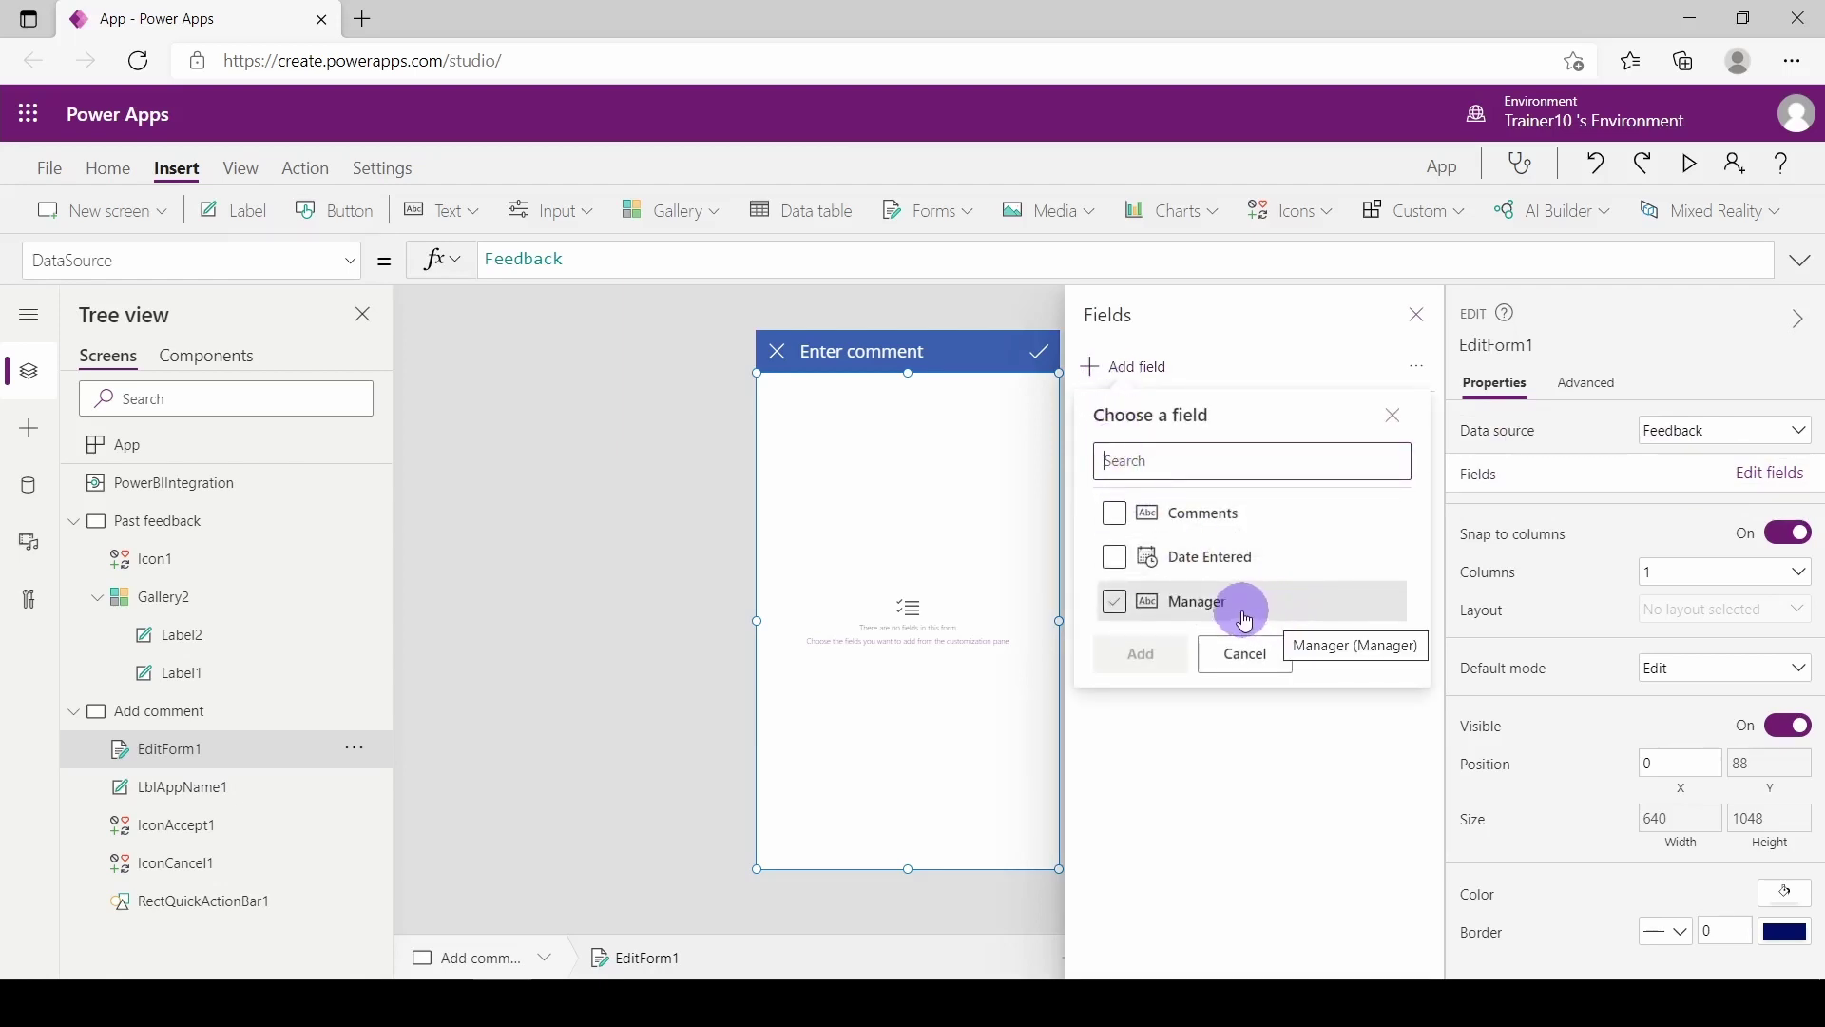
click(1111, 556)
click(1116, 602)
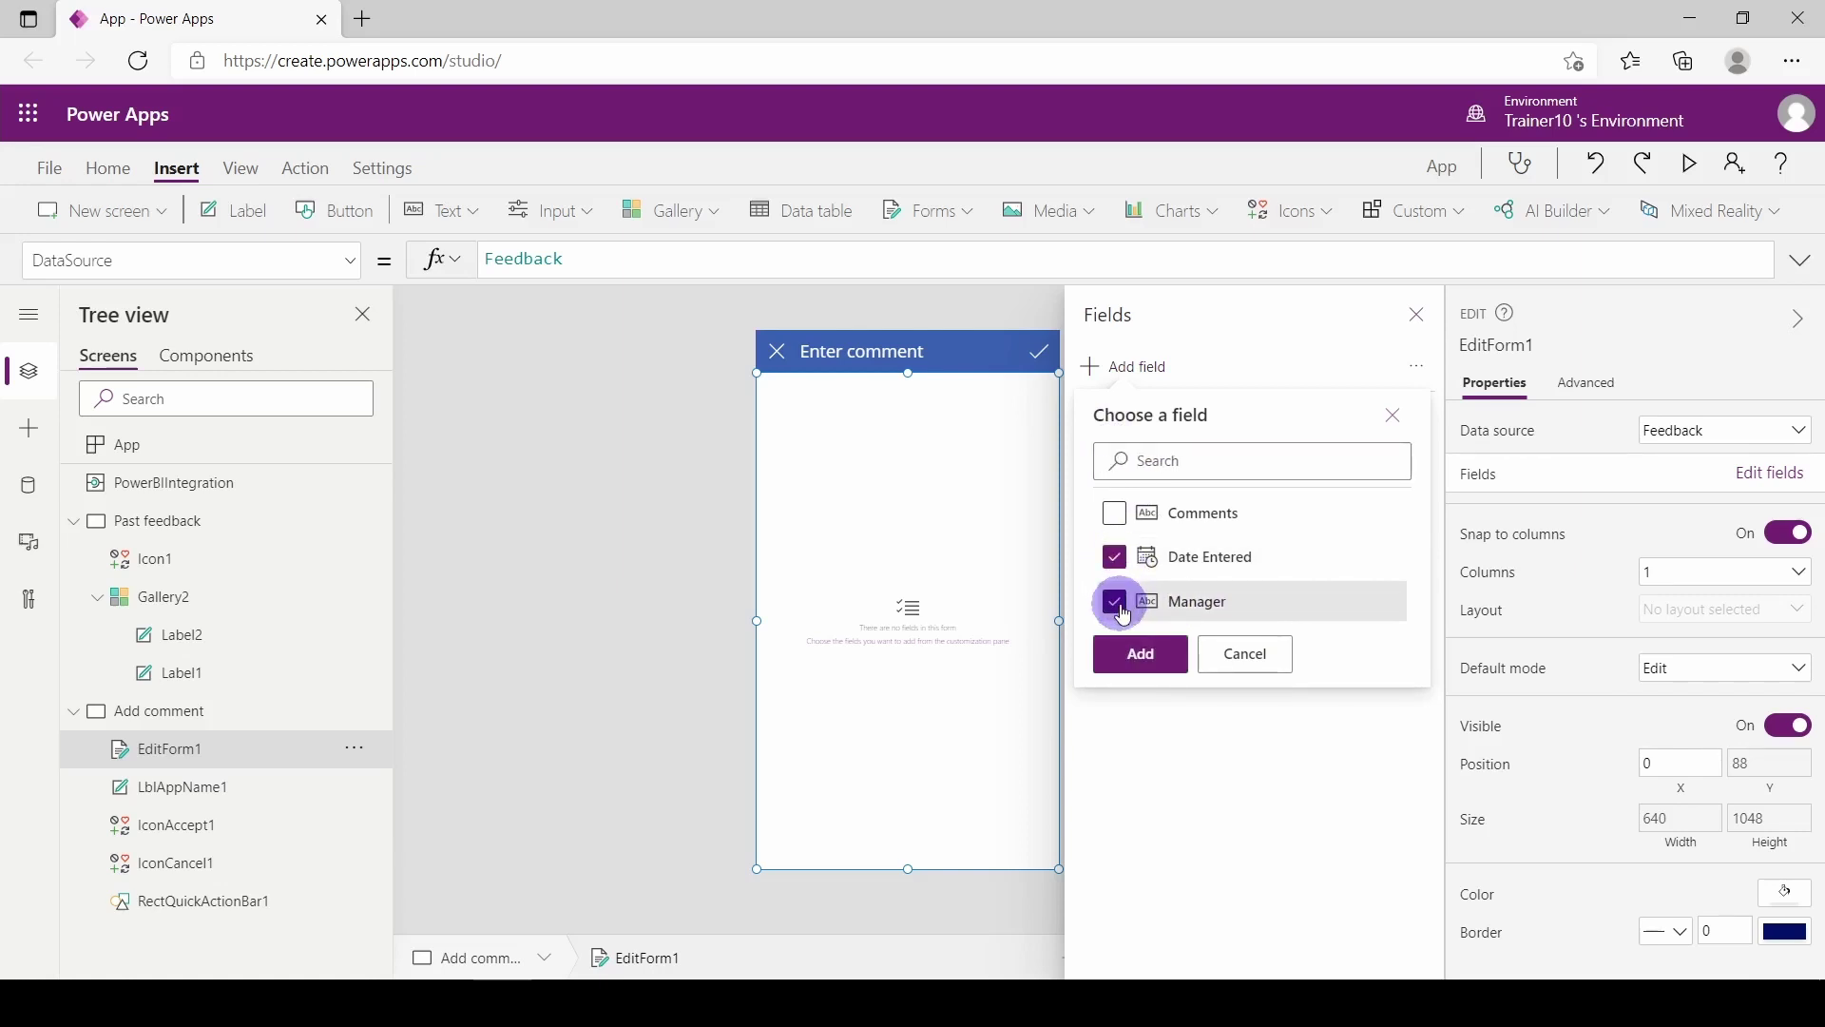
click(1118, 518)
click(1138, 656)
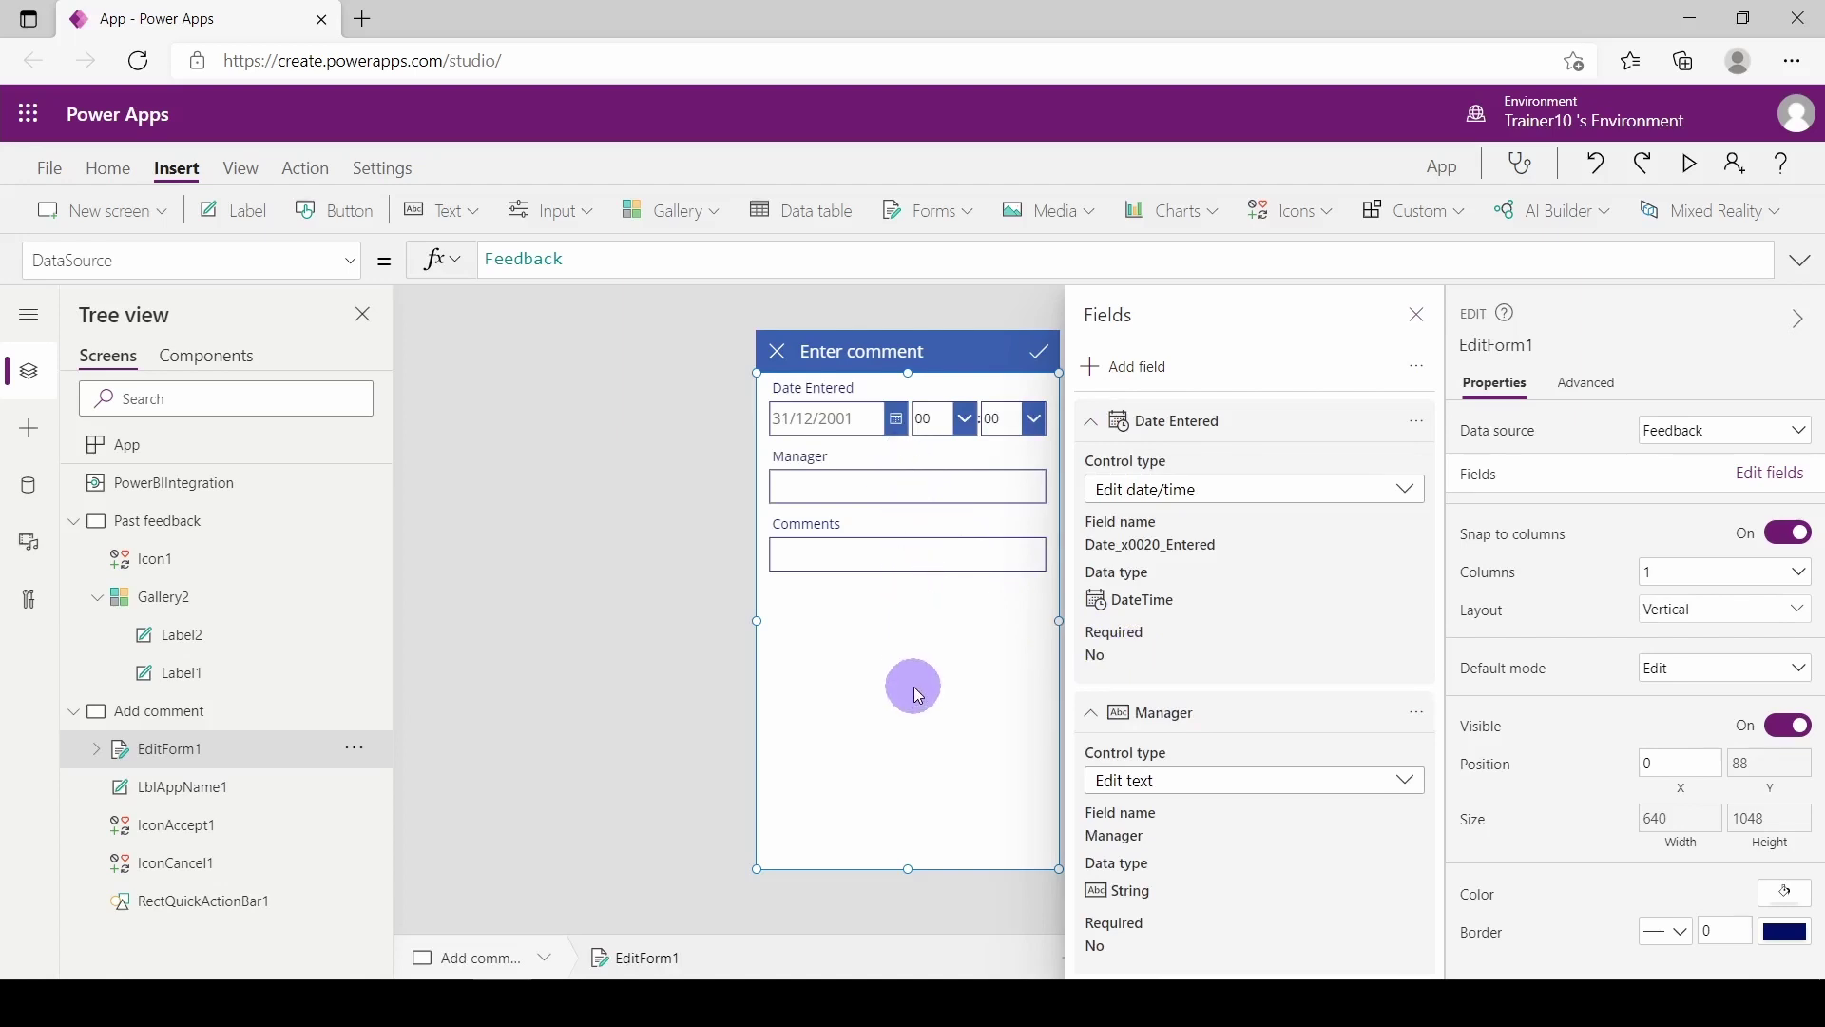
Step: Stretch the Comments text input downward to make a tall box filling most of the form's remaining space
click(892, 556)
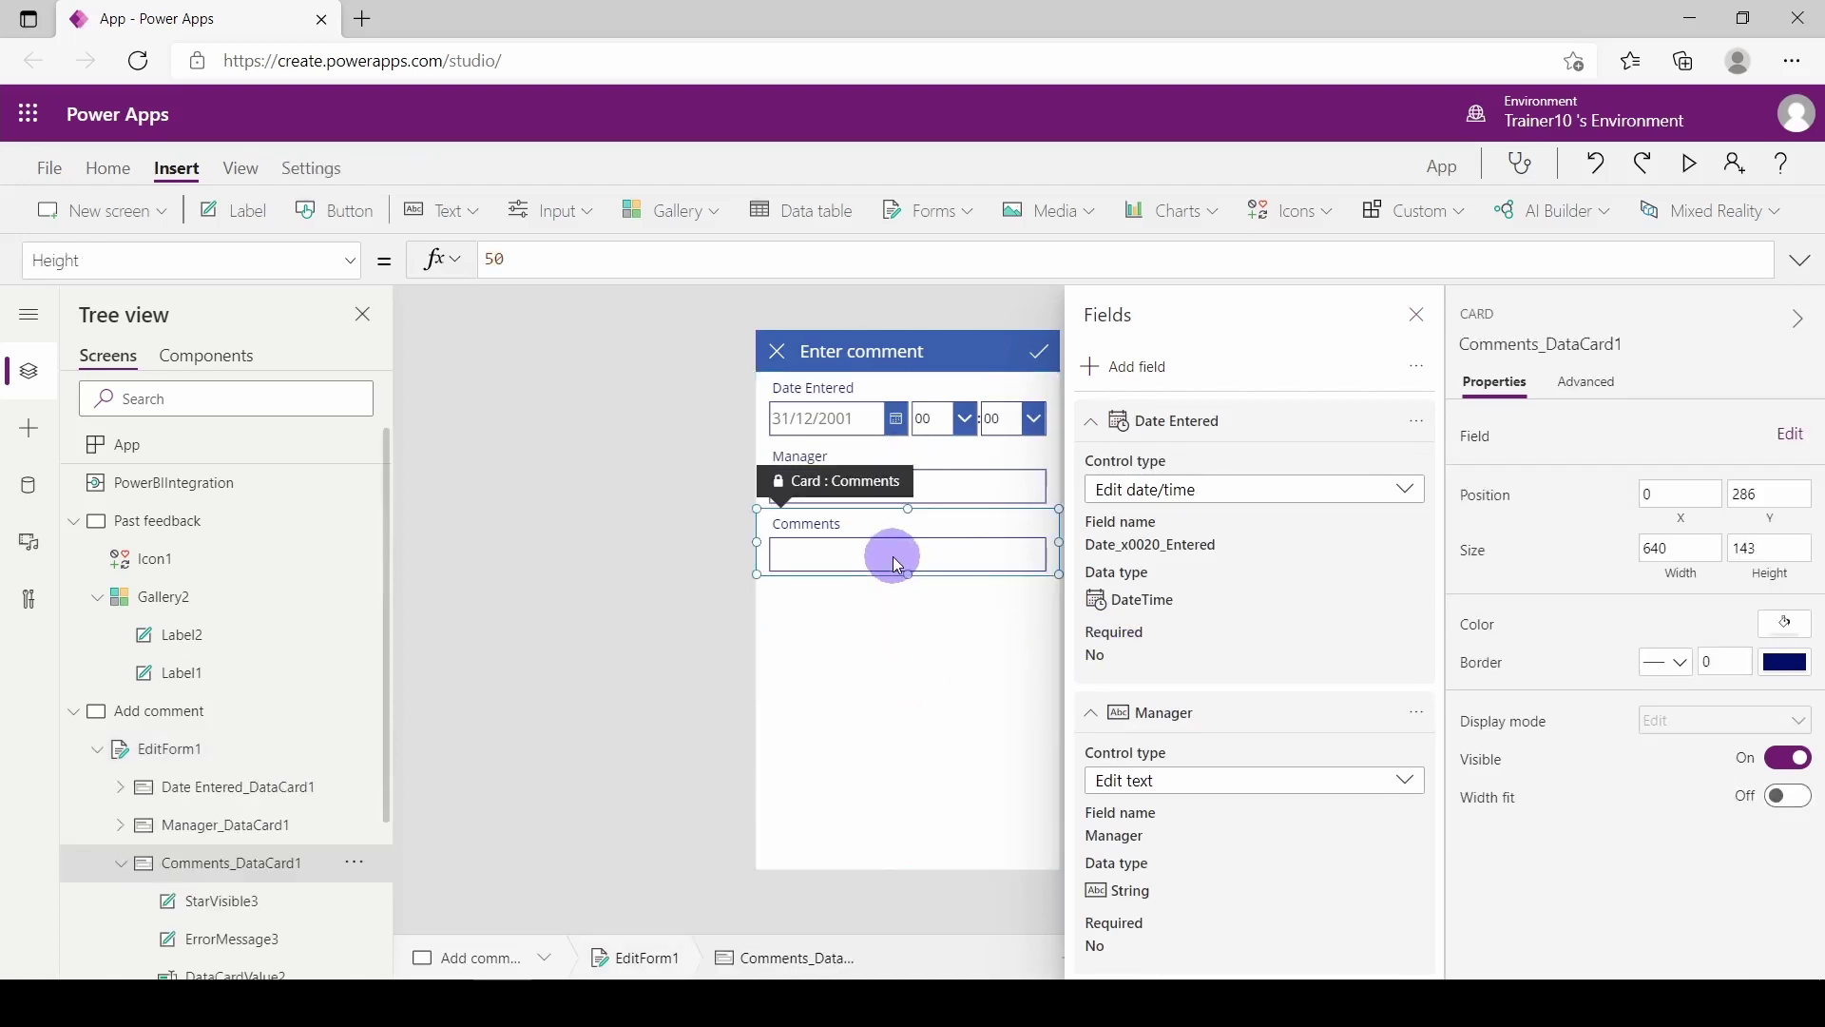
click(893, 556)
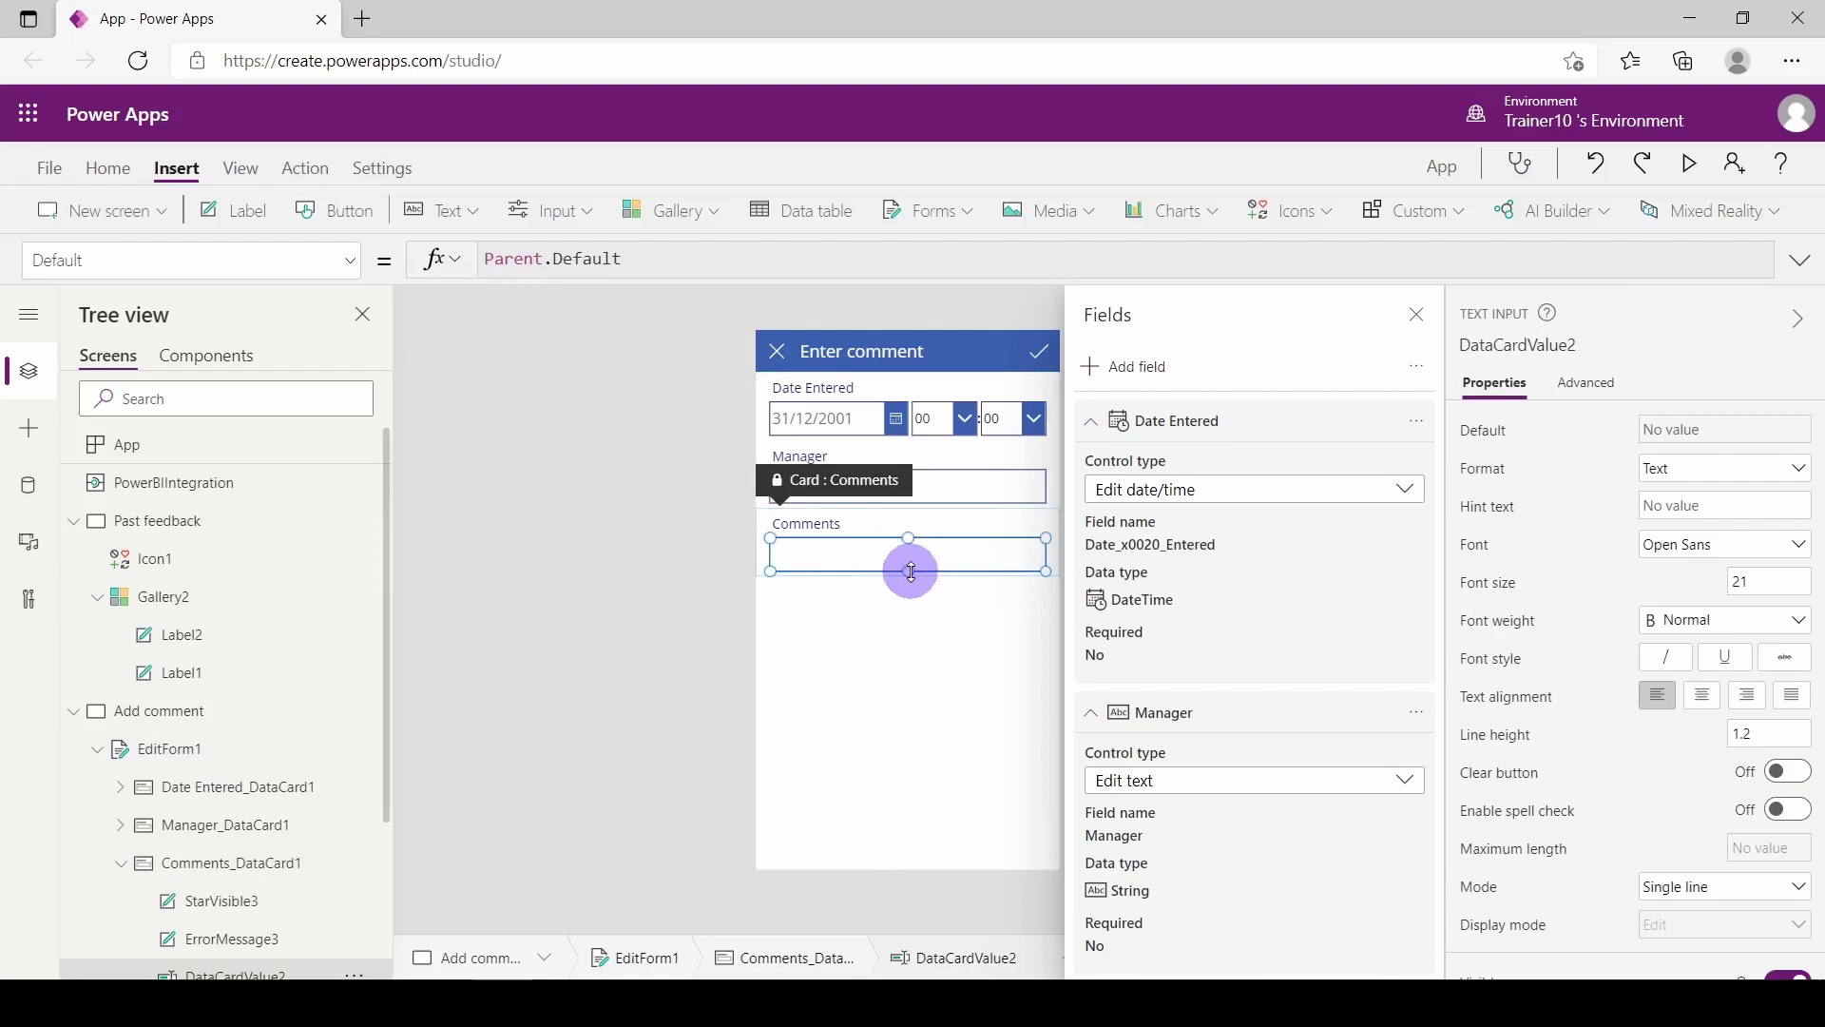
drag(908, 570, 941, 623)
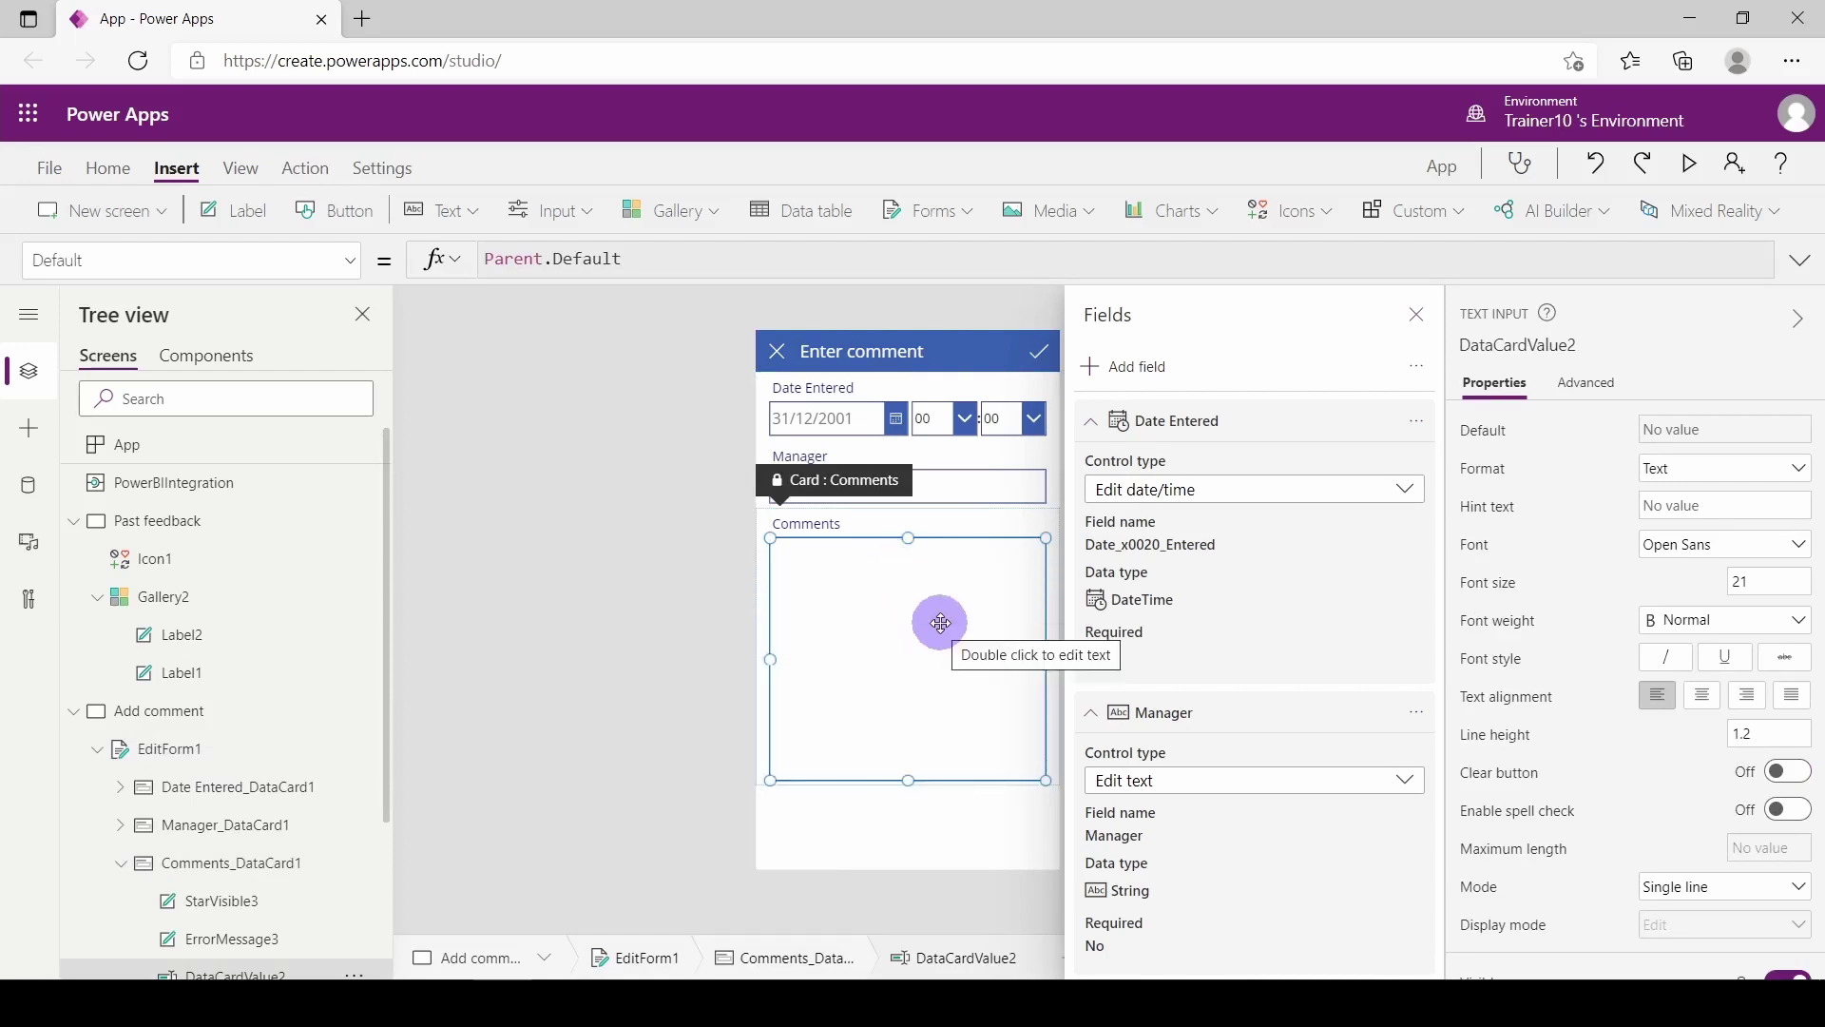
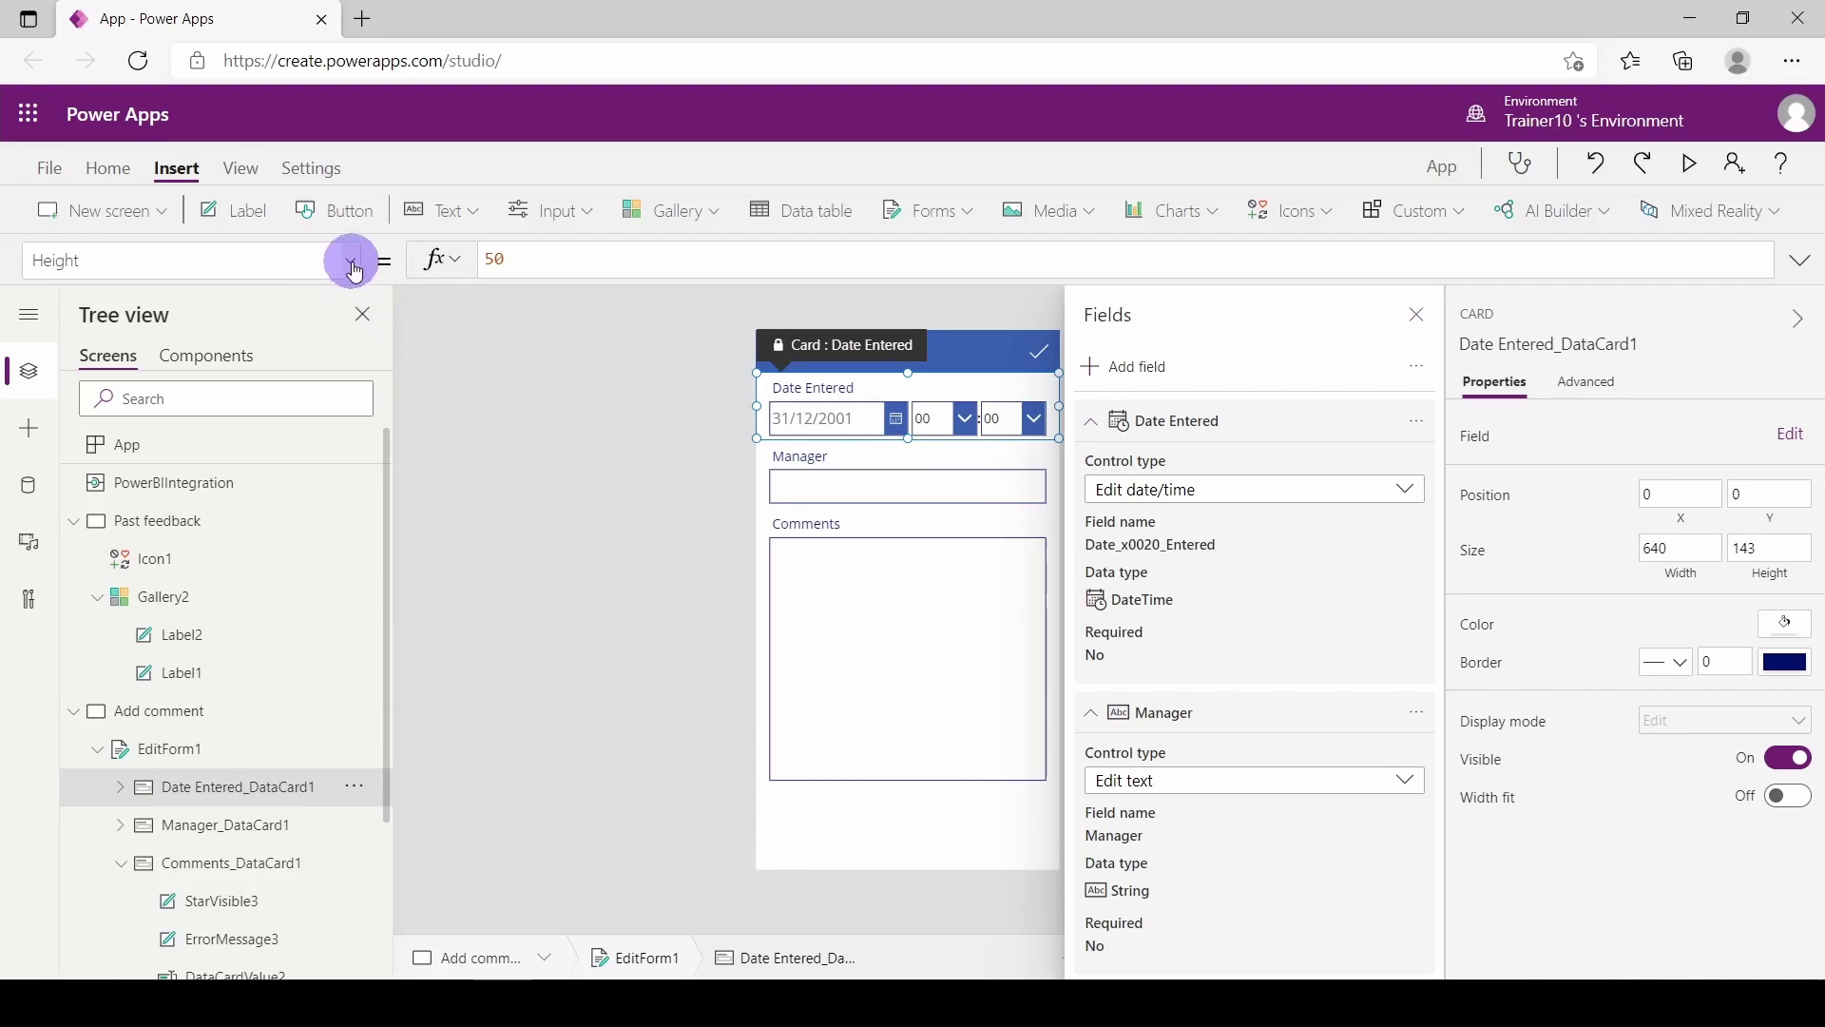
Step: Unlock the Date Entered card's properties and set its Default formula to Now()
click(351, 261)
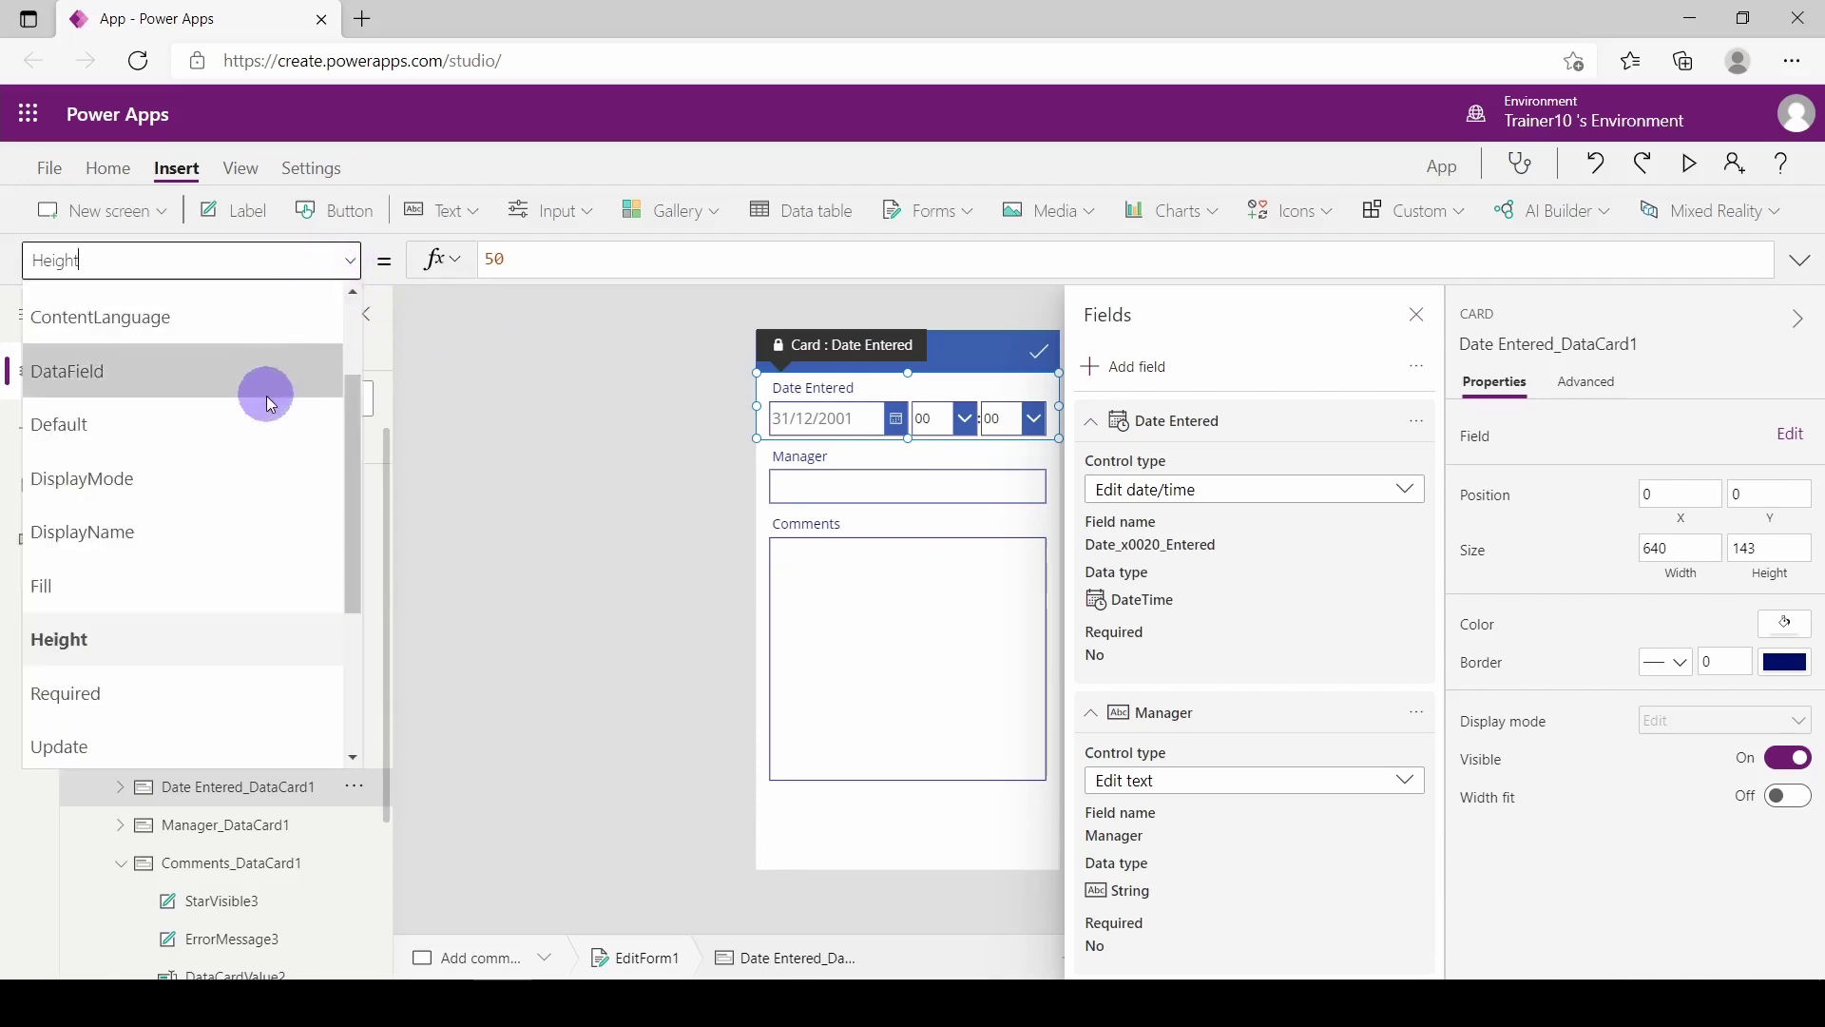
click(259, 424)
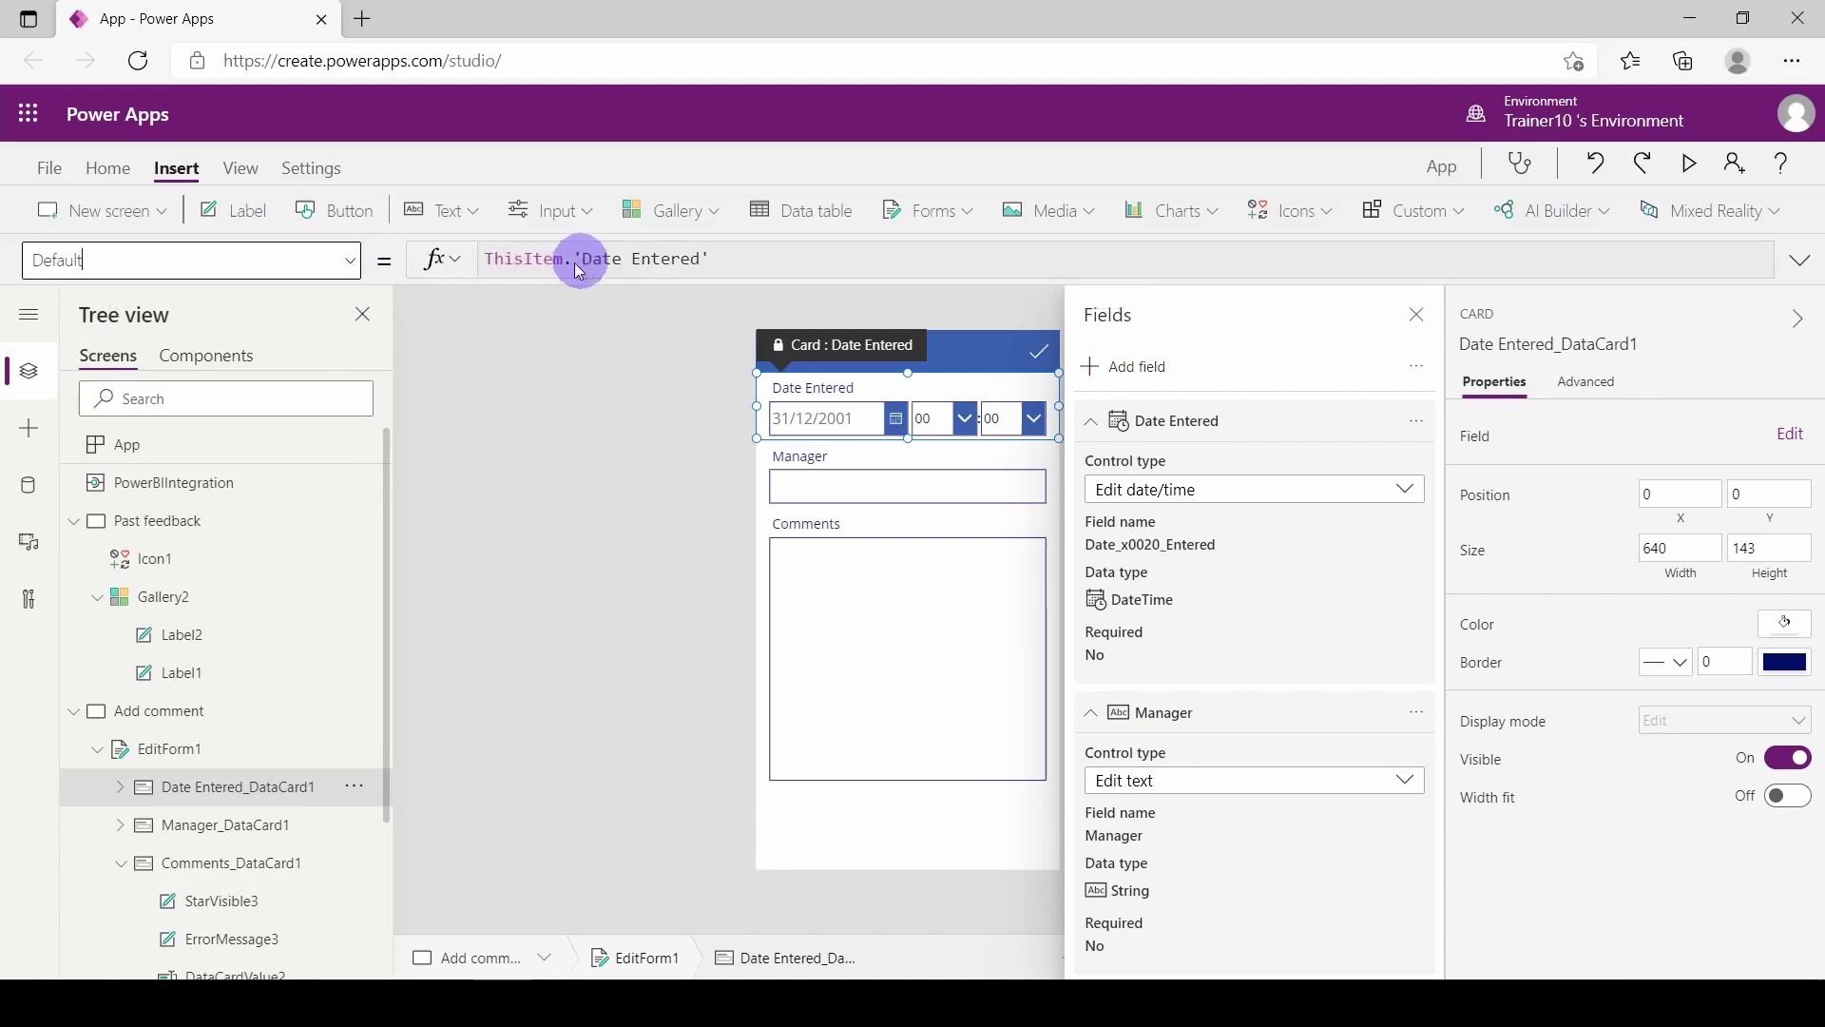
mouse_move(609, 270)
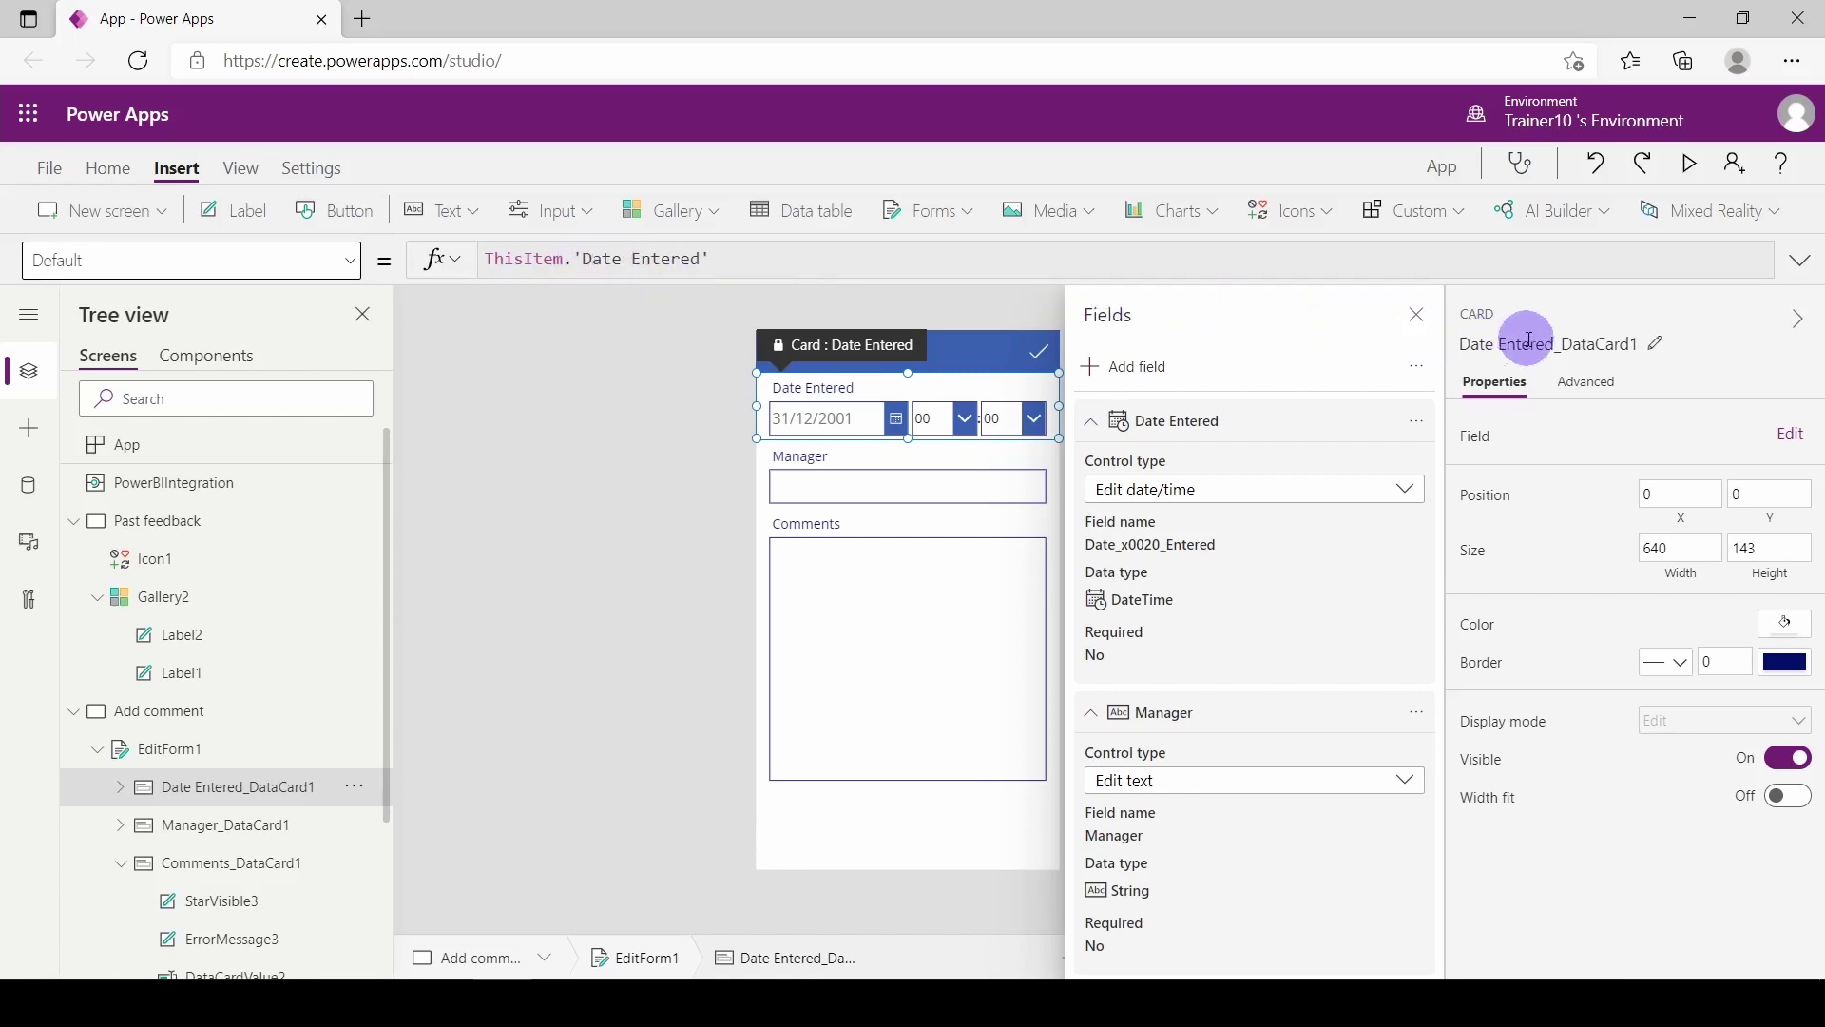
click(1586, 385)
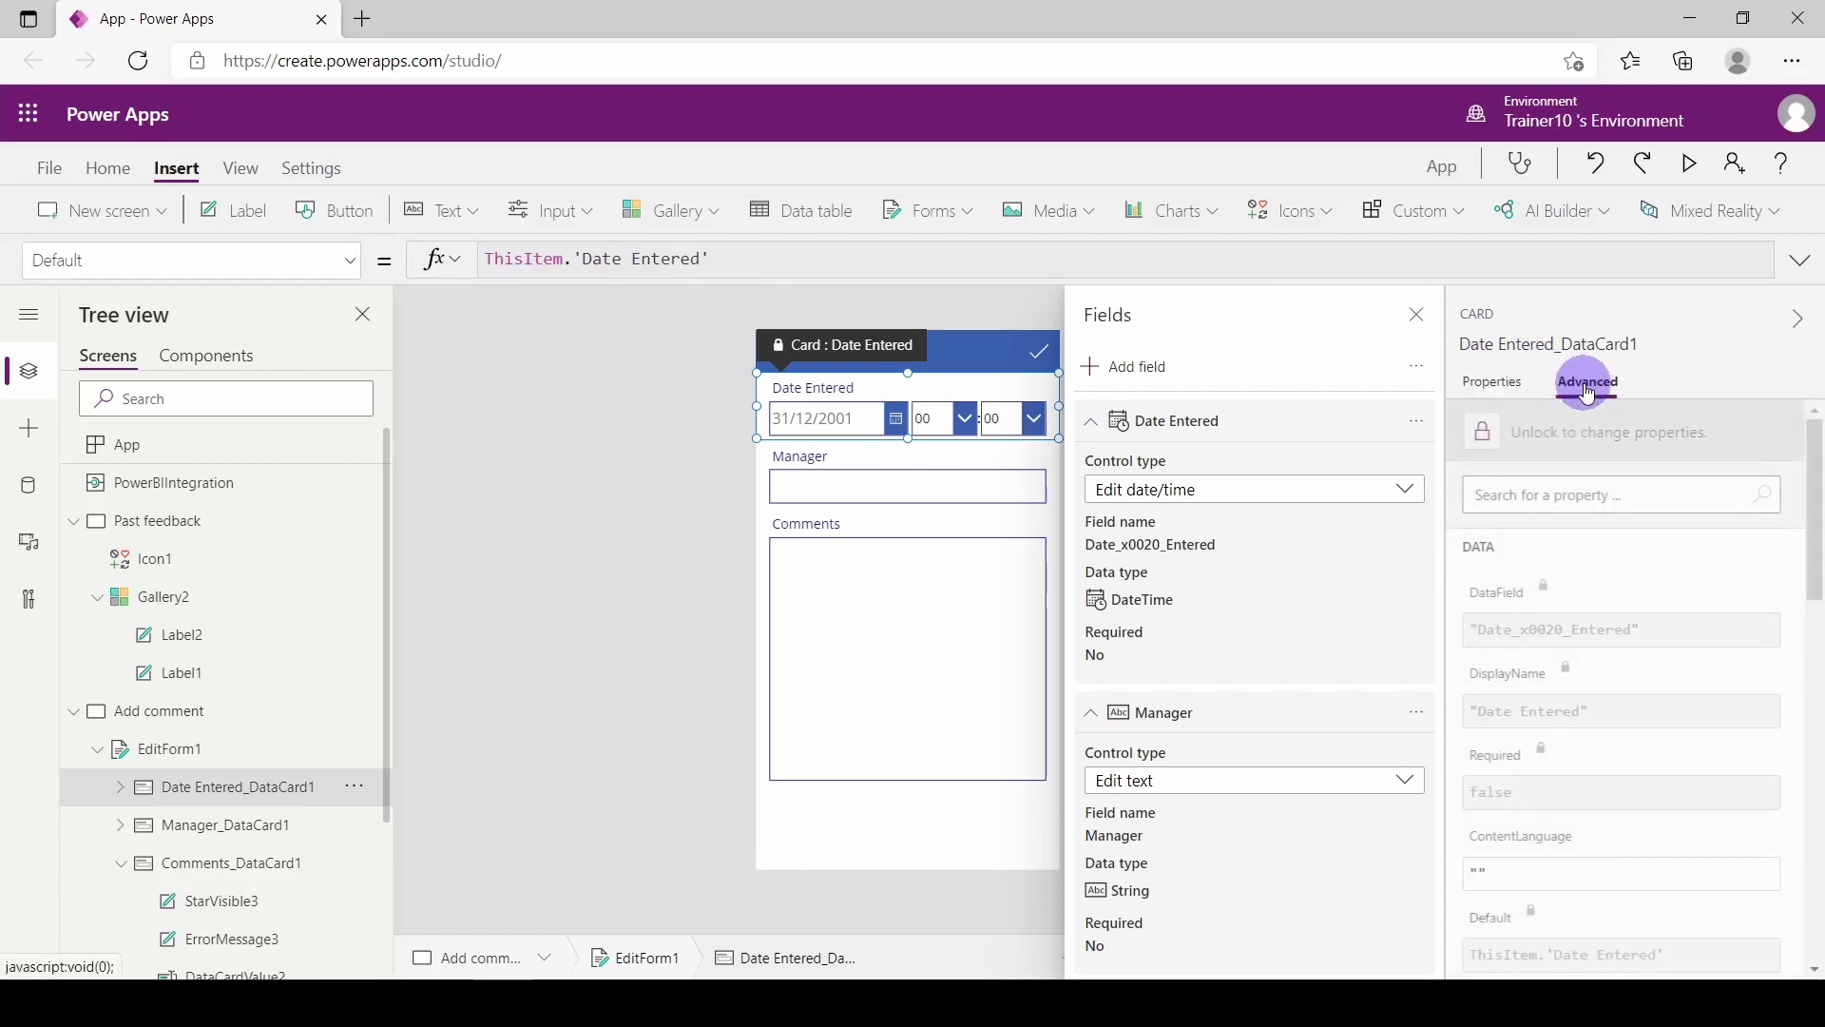
click(1505, 430)
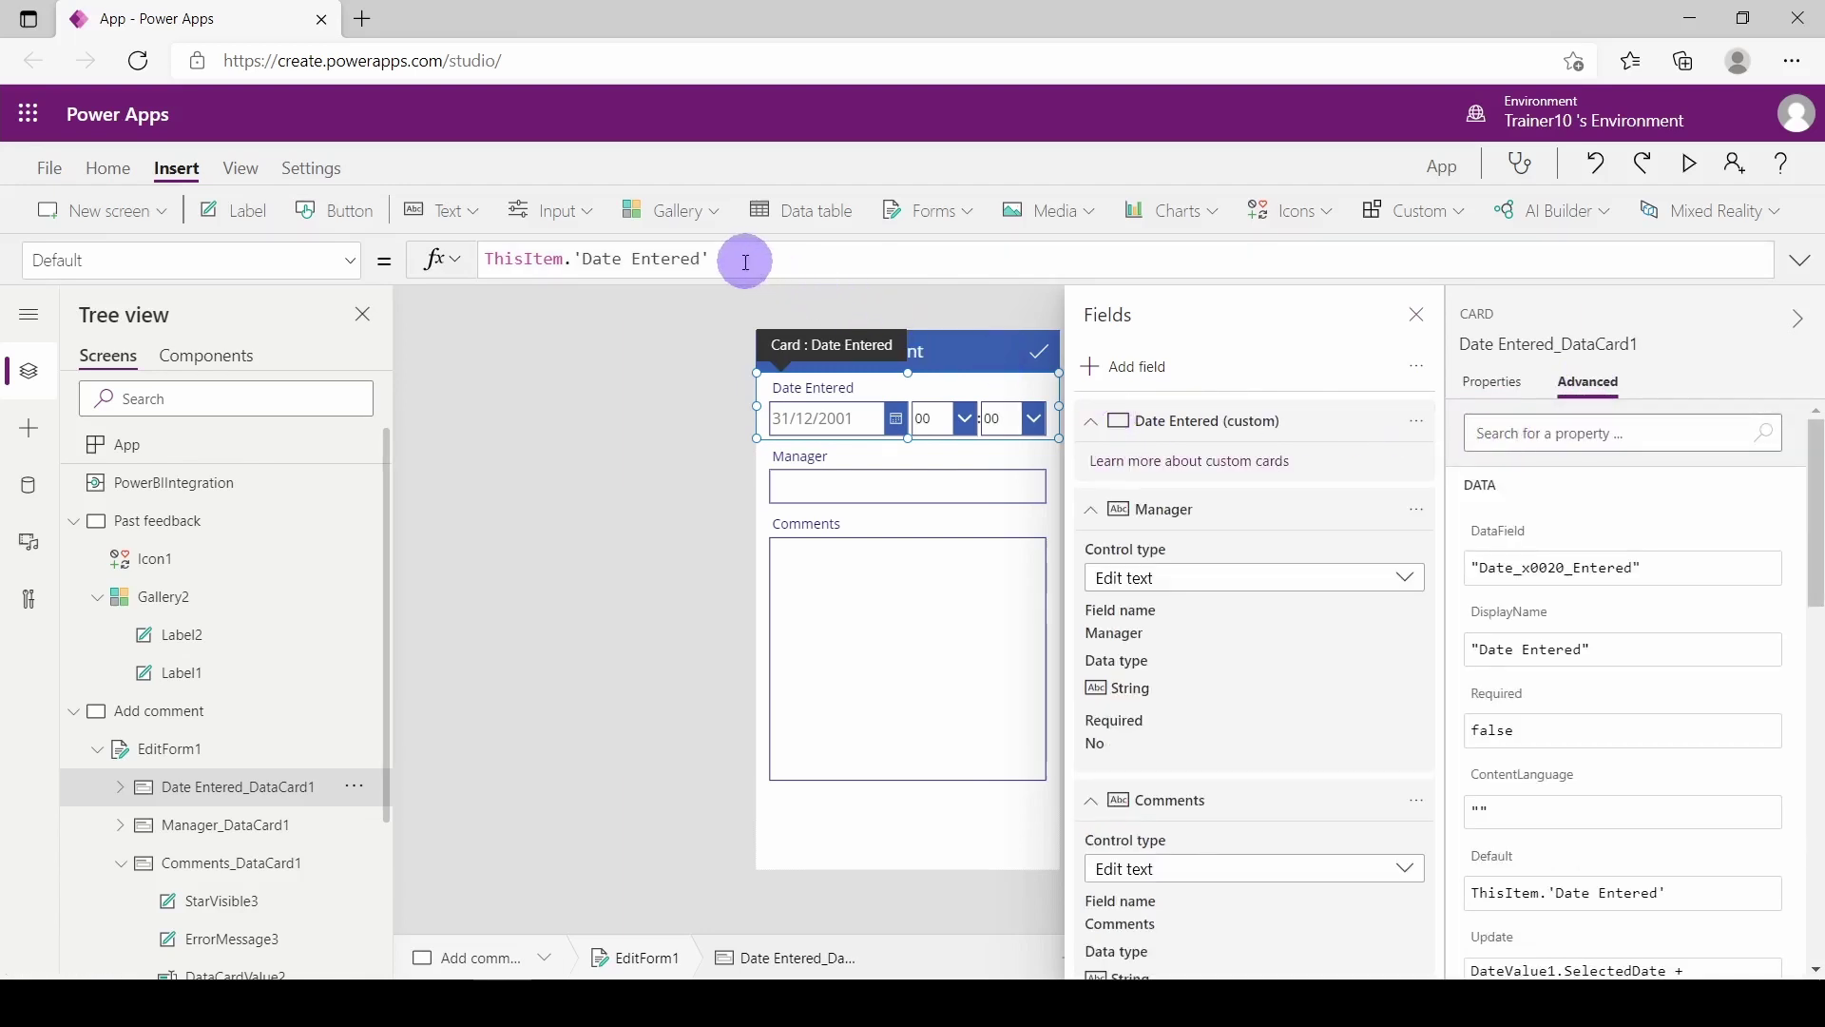
drag(746, 260, 438, 245)
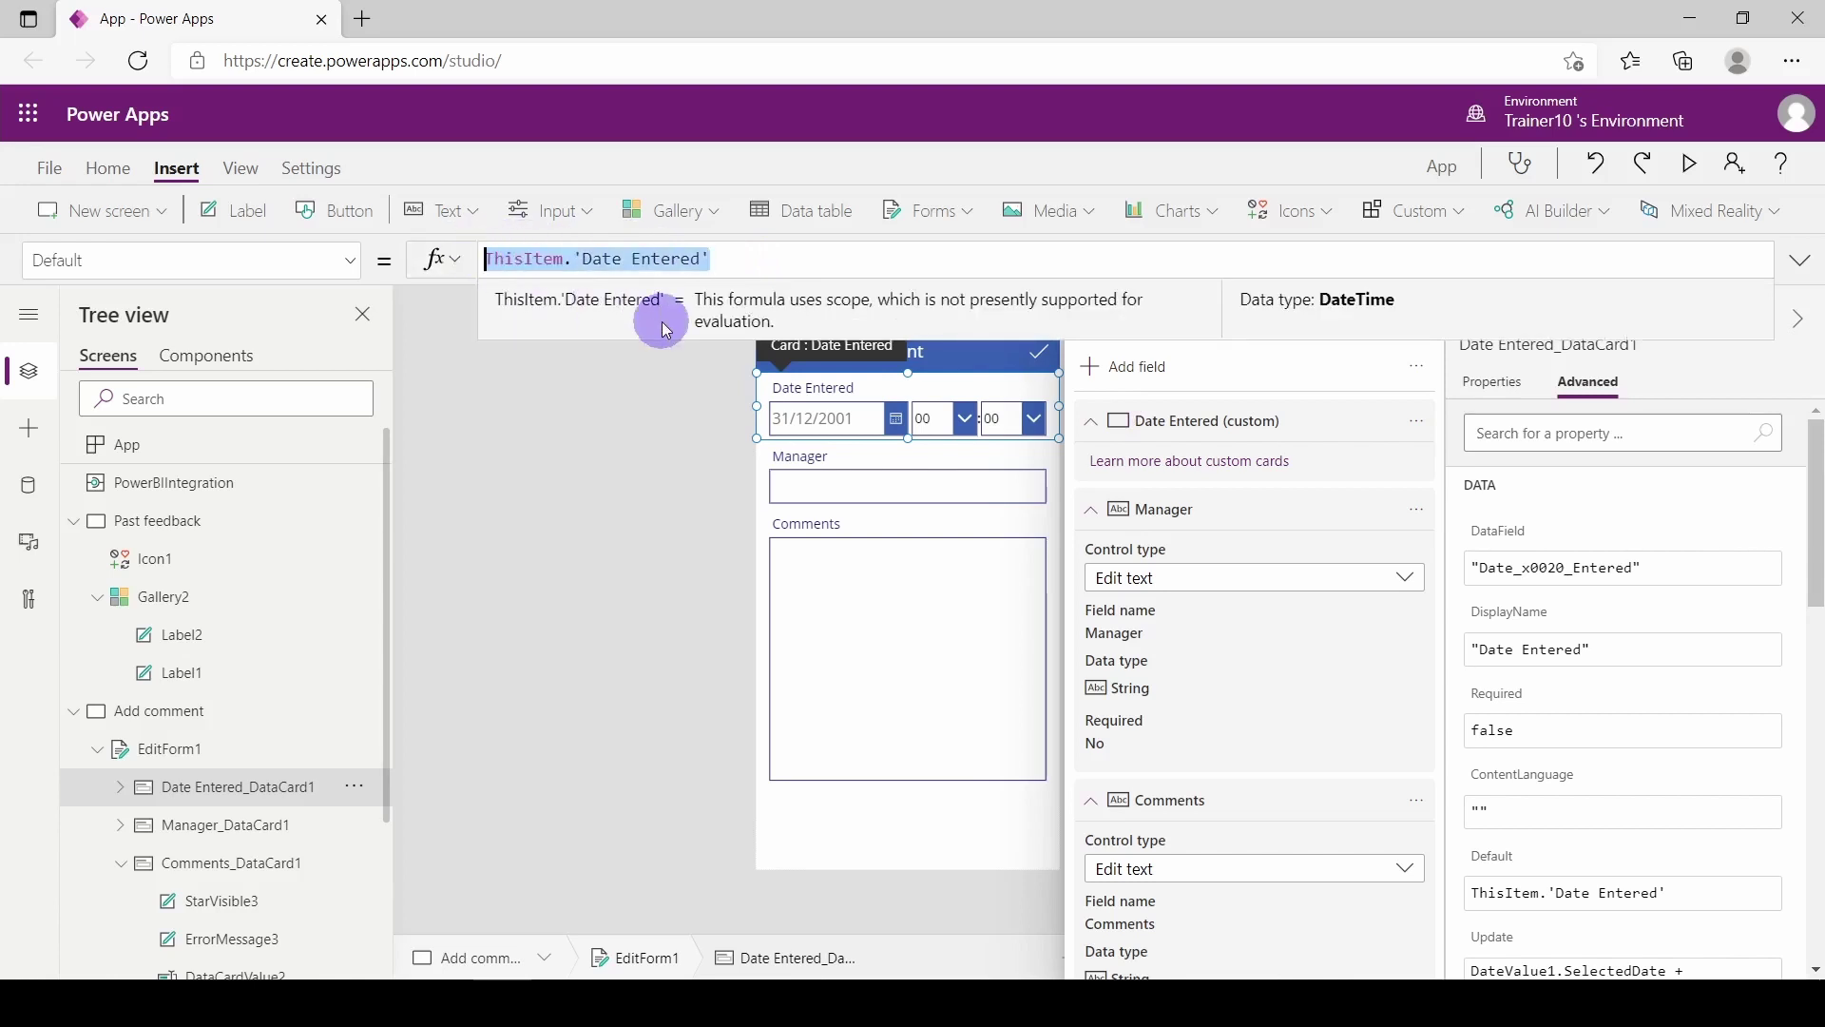
text(Now)
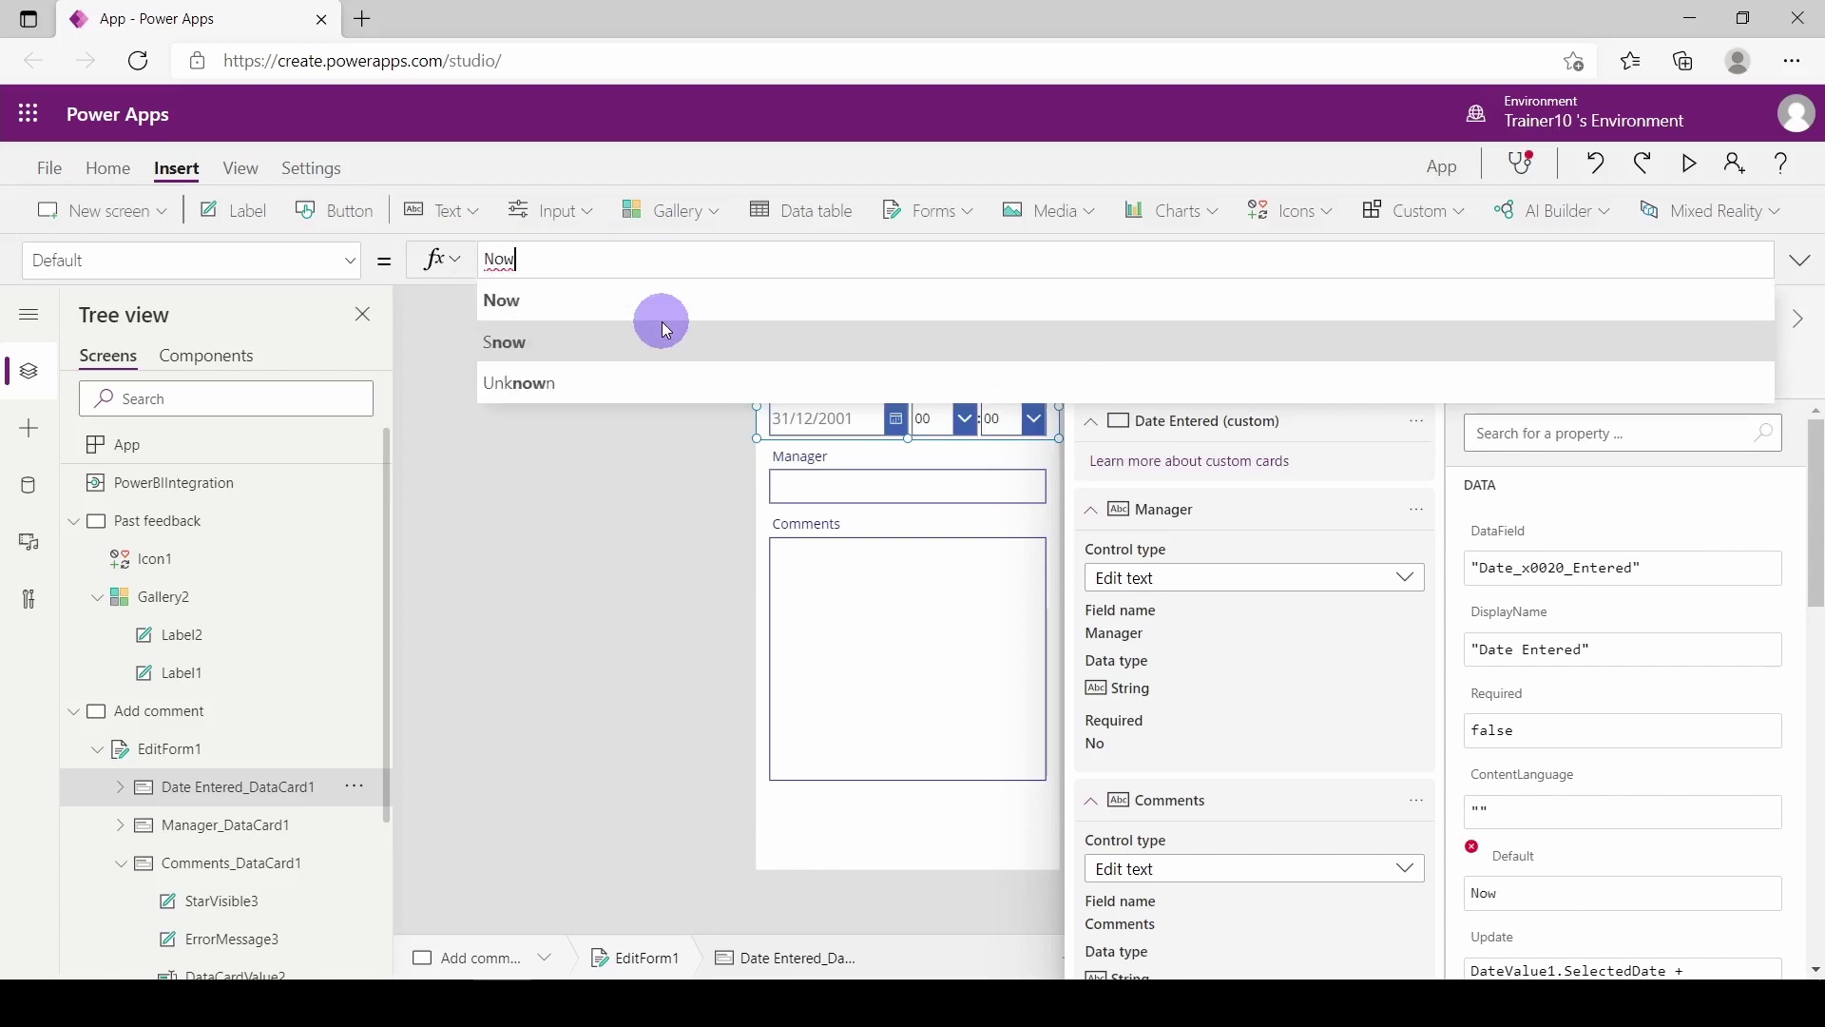
click(663, 304)
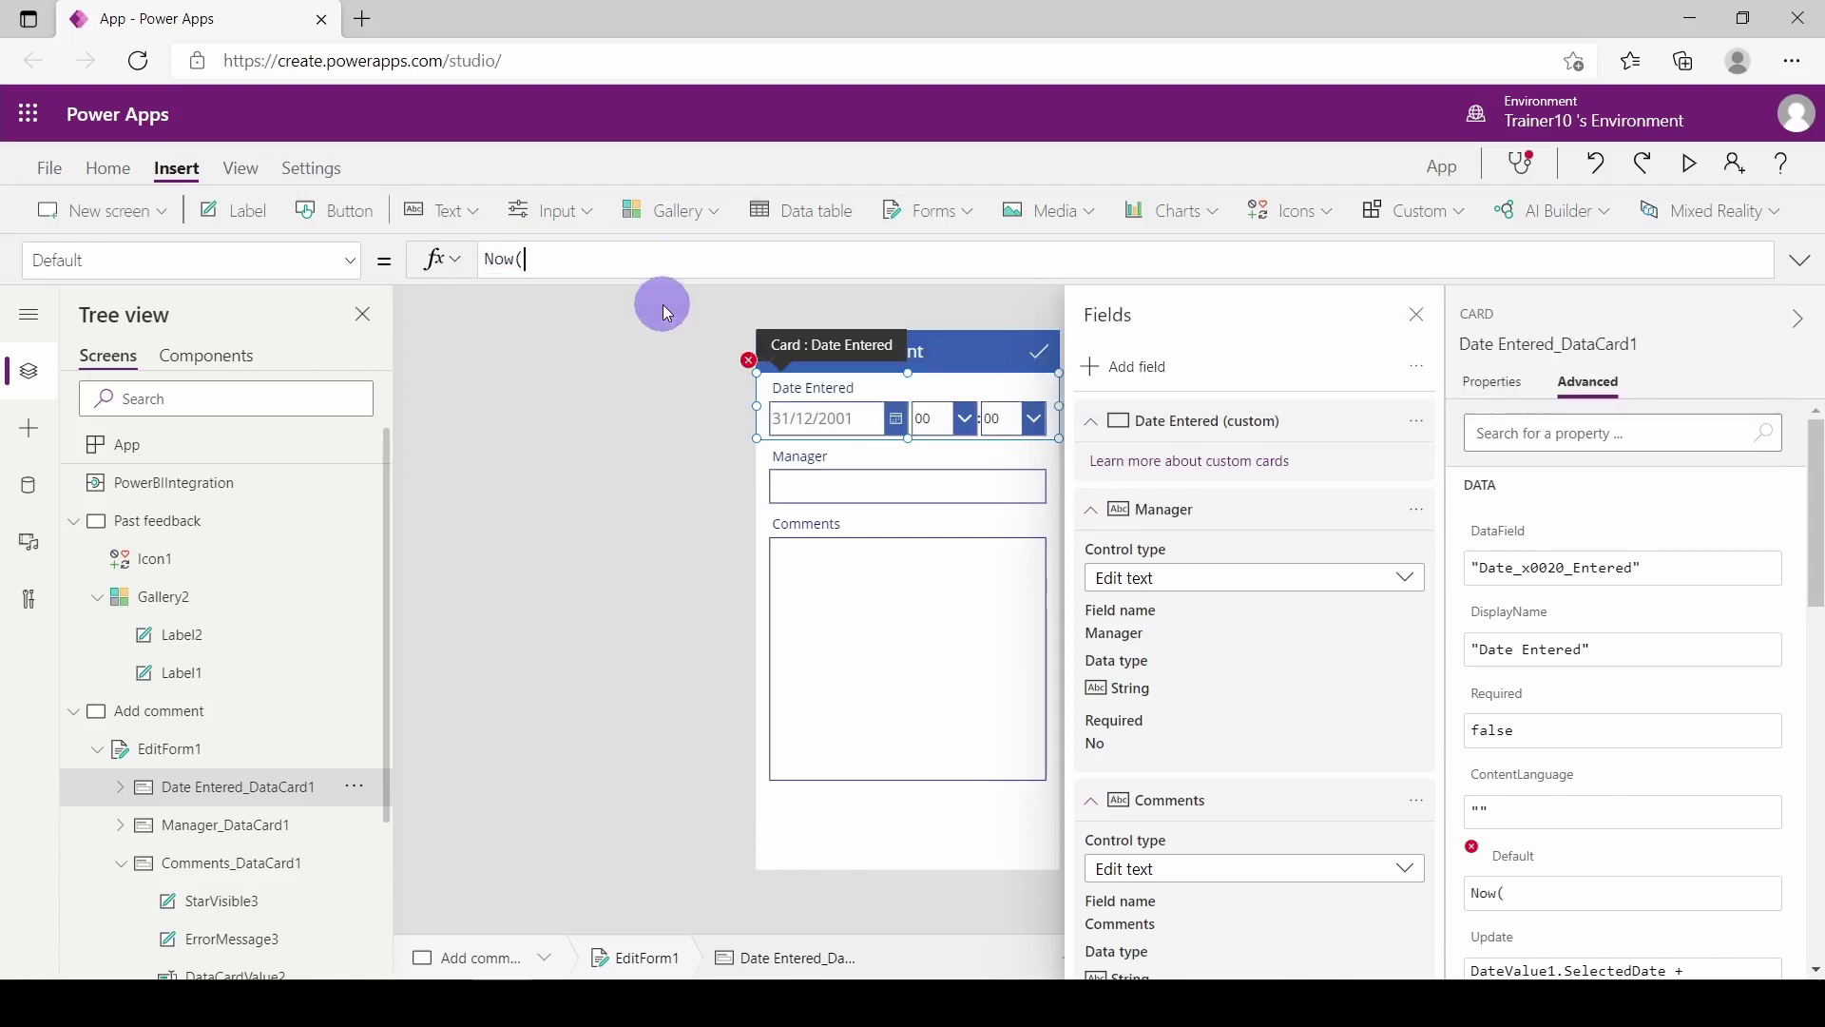
text())
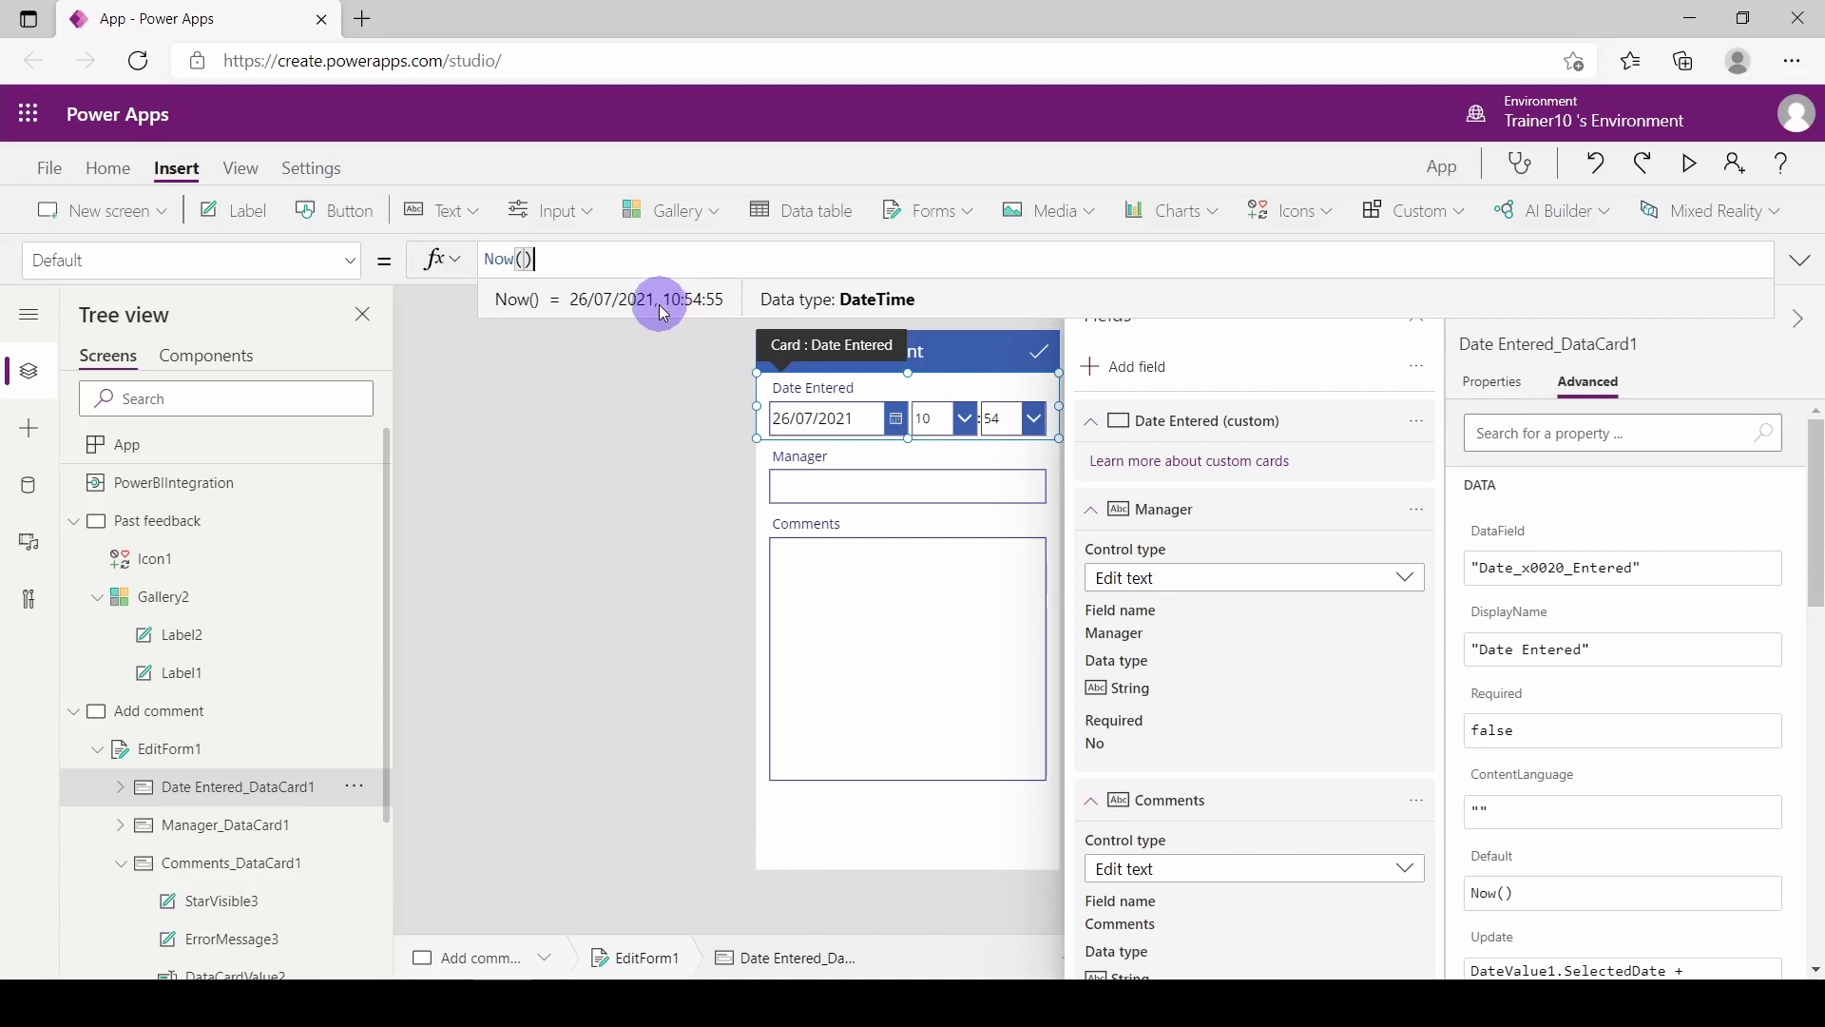
Step: Set the Date Entered card's DisplayMode property to DisplayMode.View
click(351, 262)
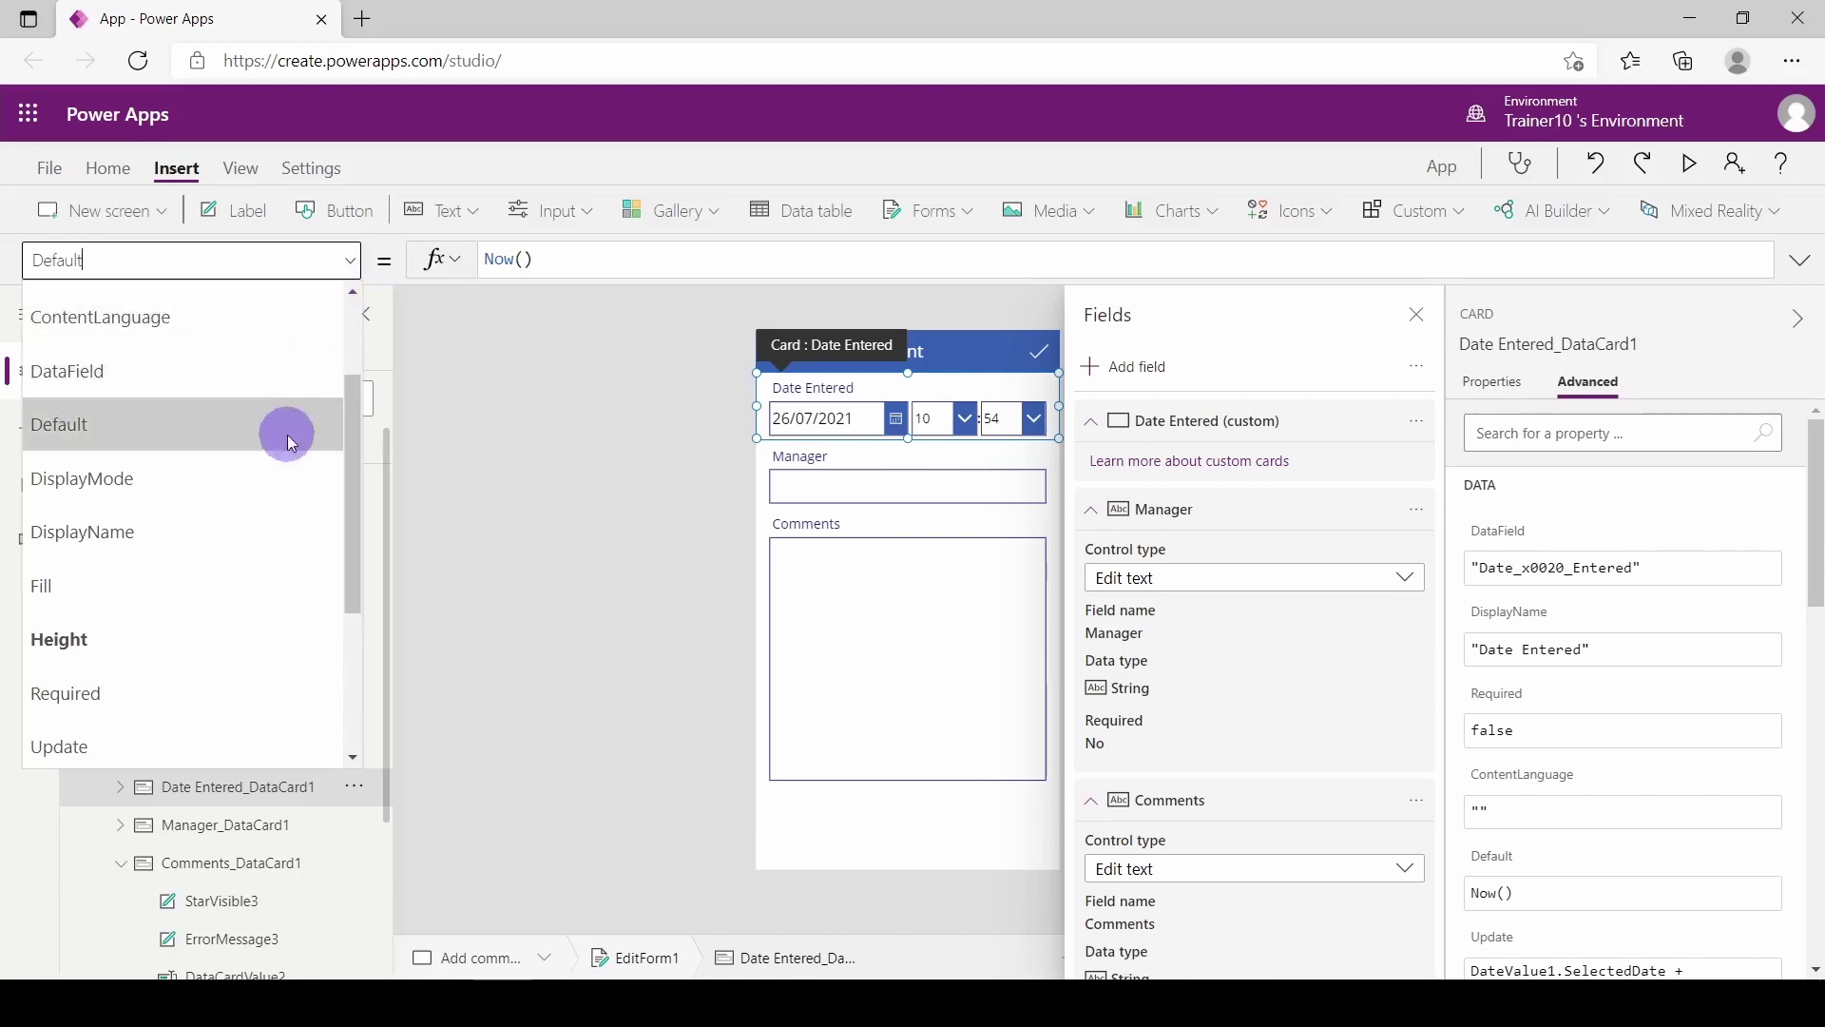
click(275, 475)
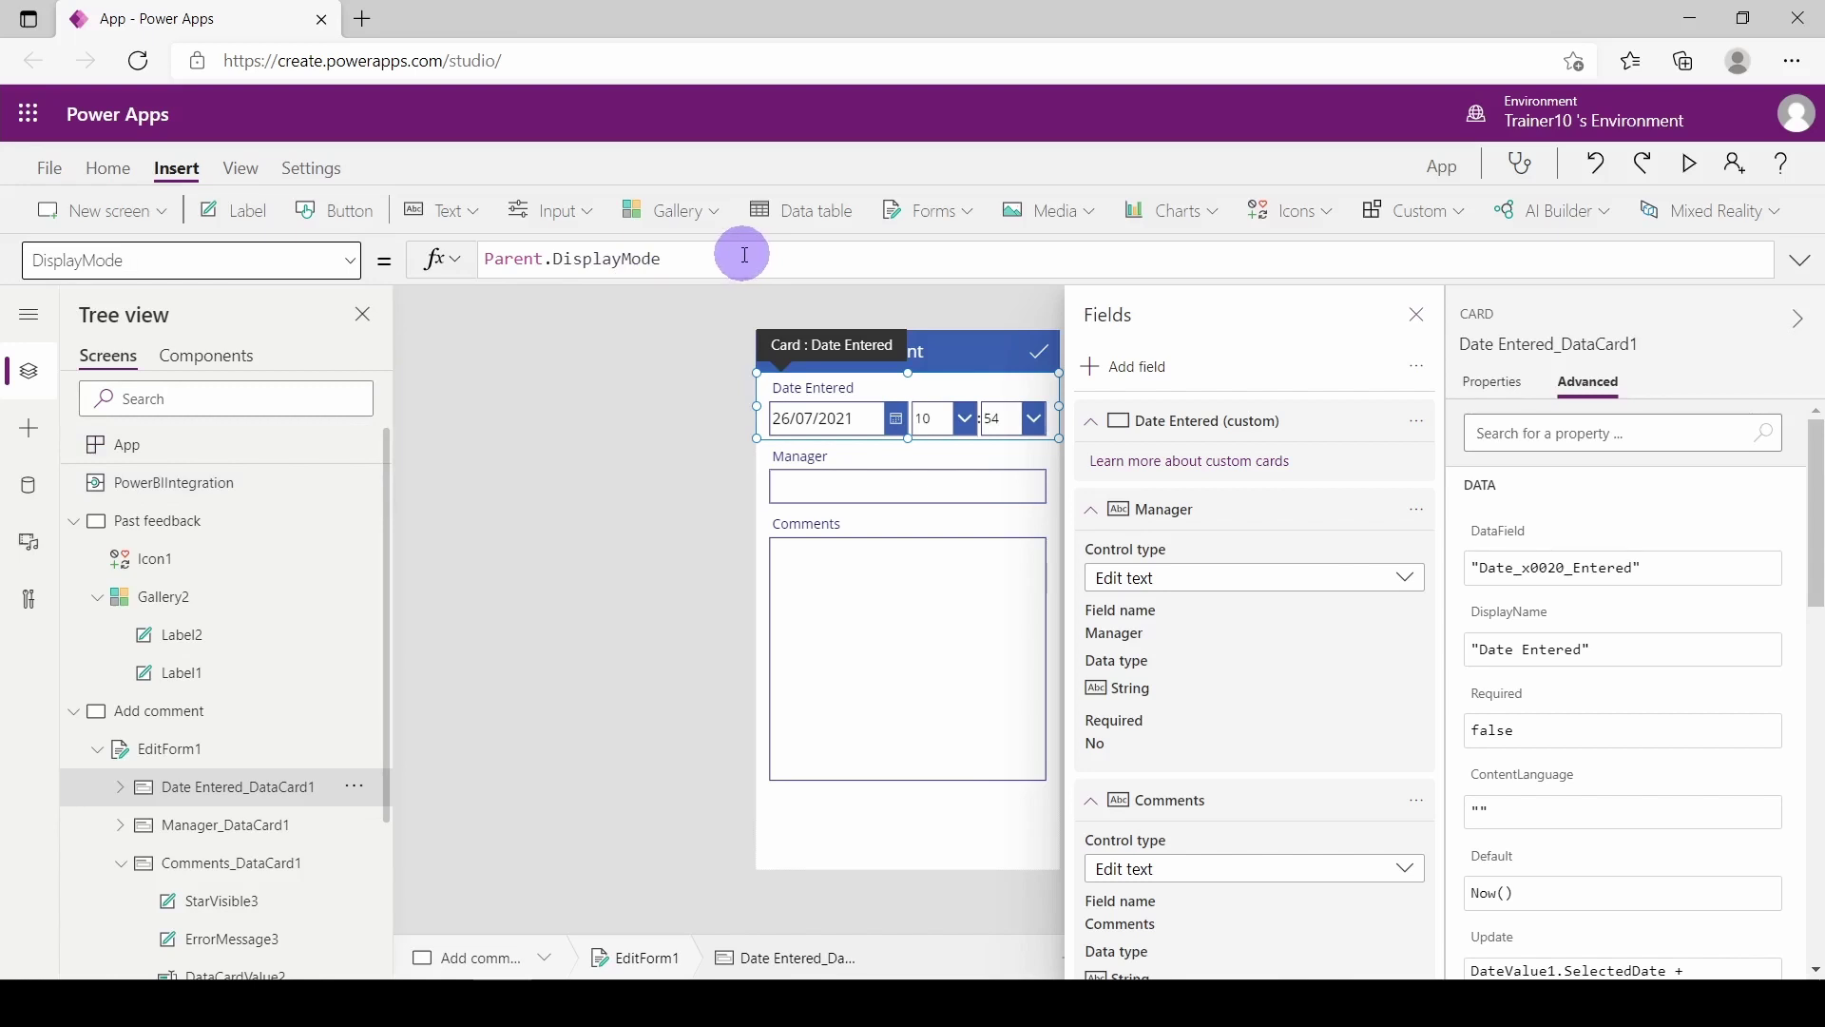
drag(744, 255, 433, 255)
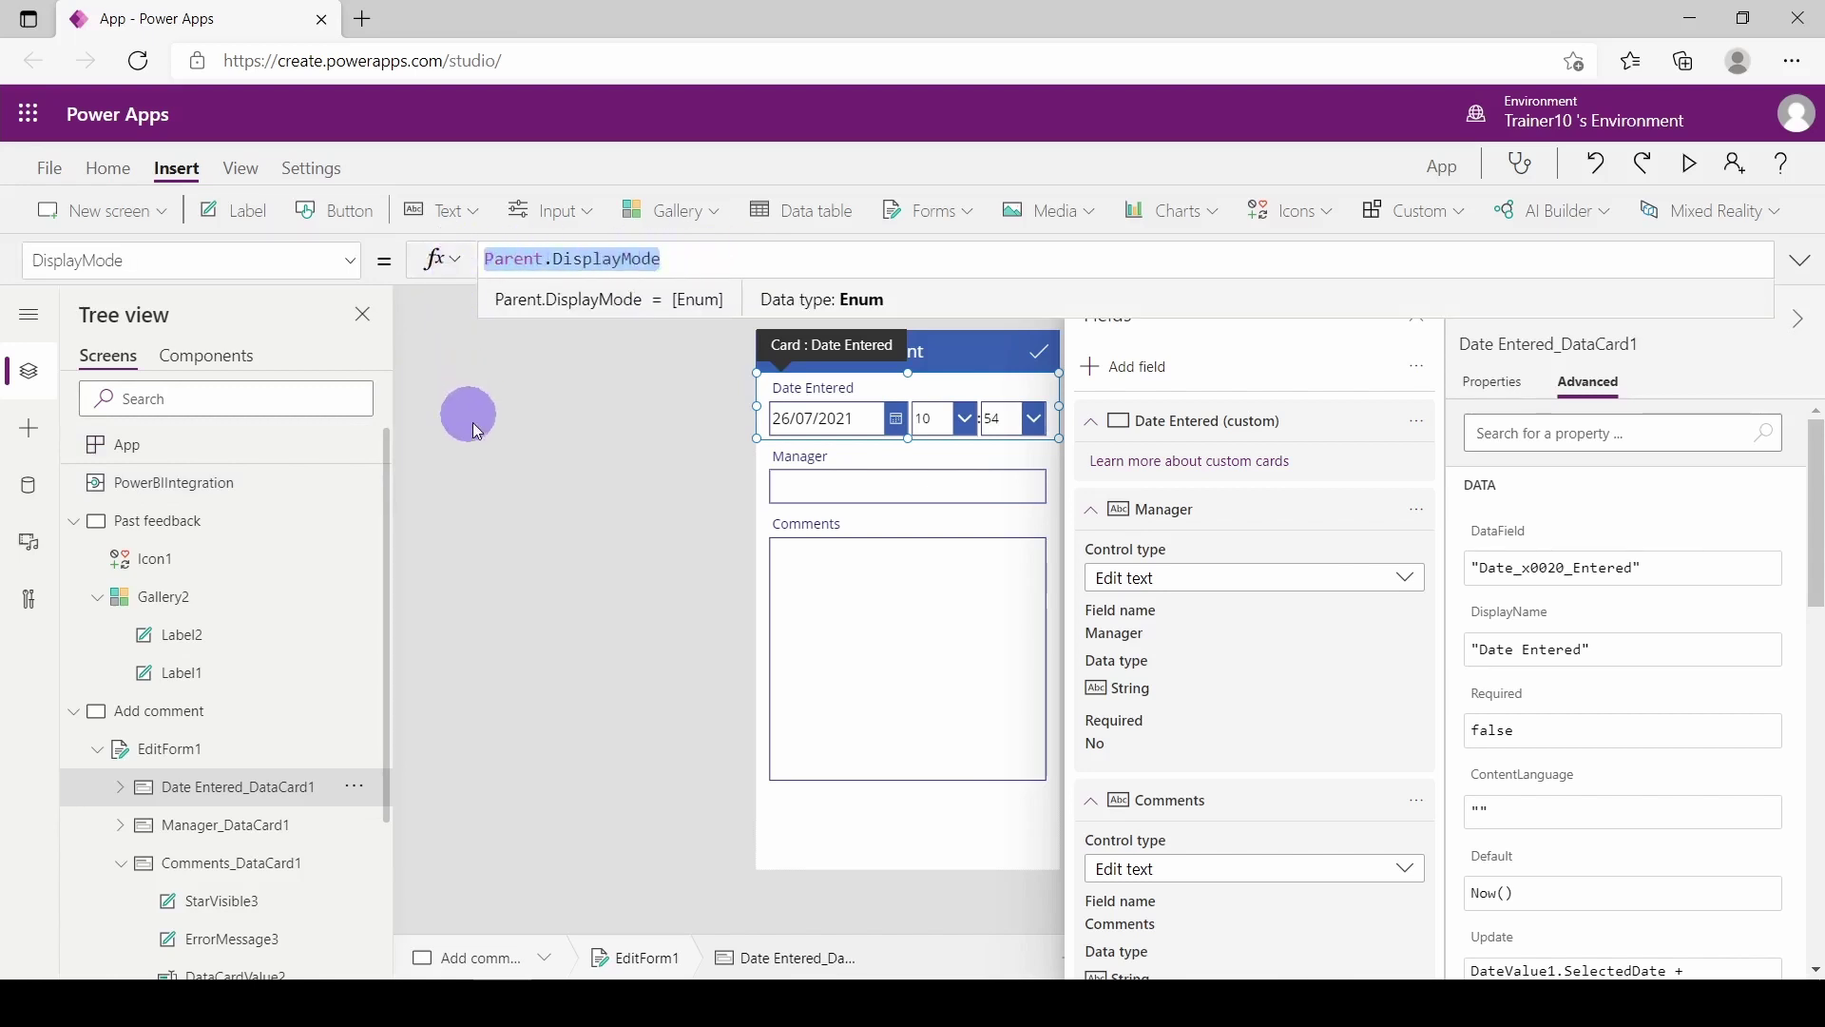
text(dis)
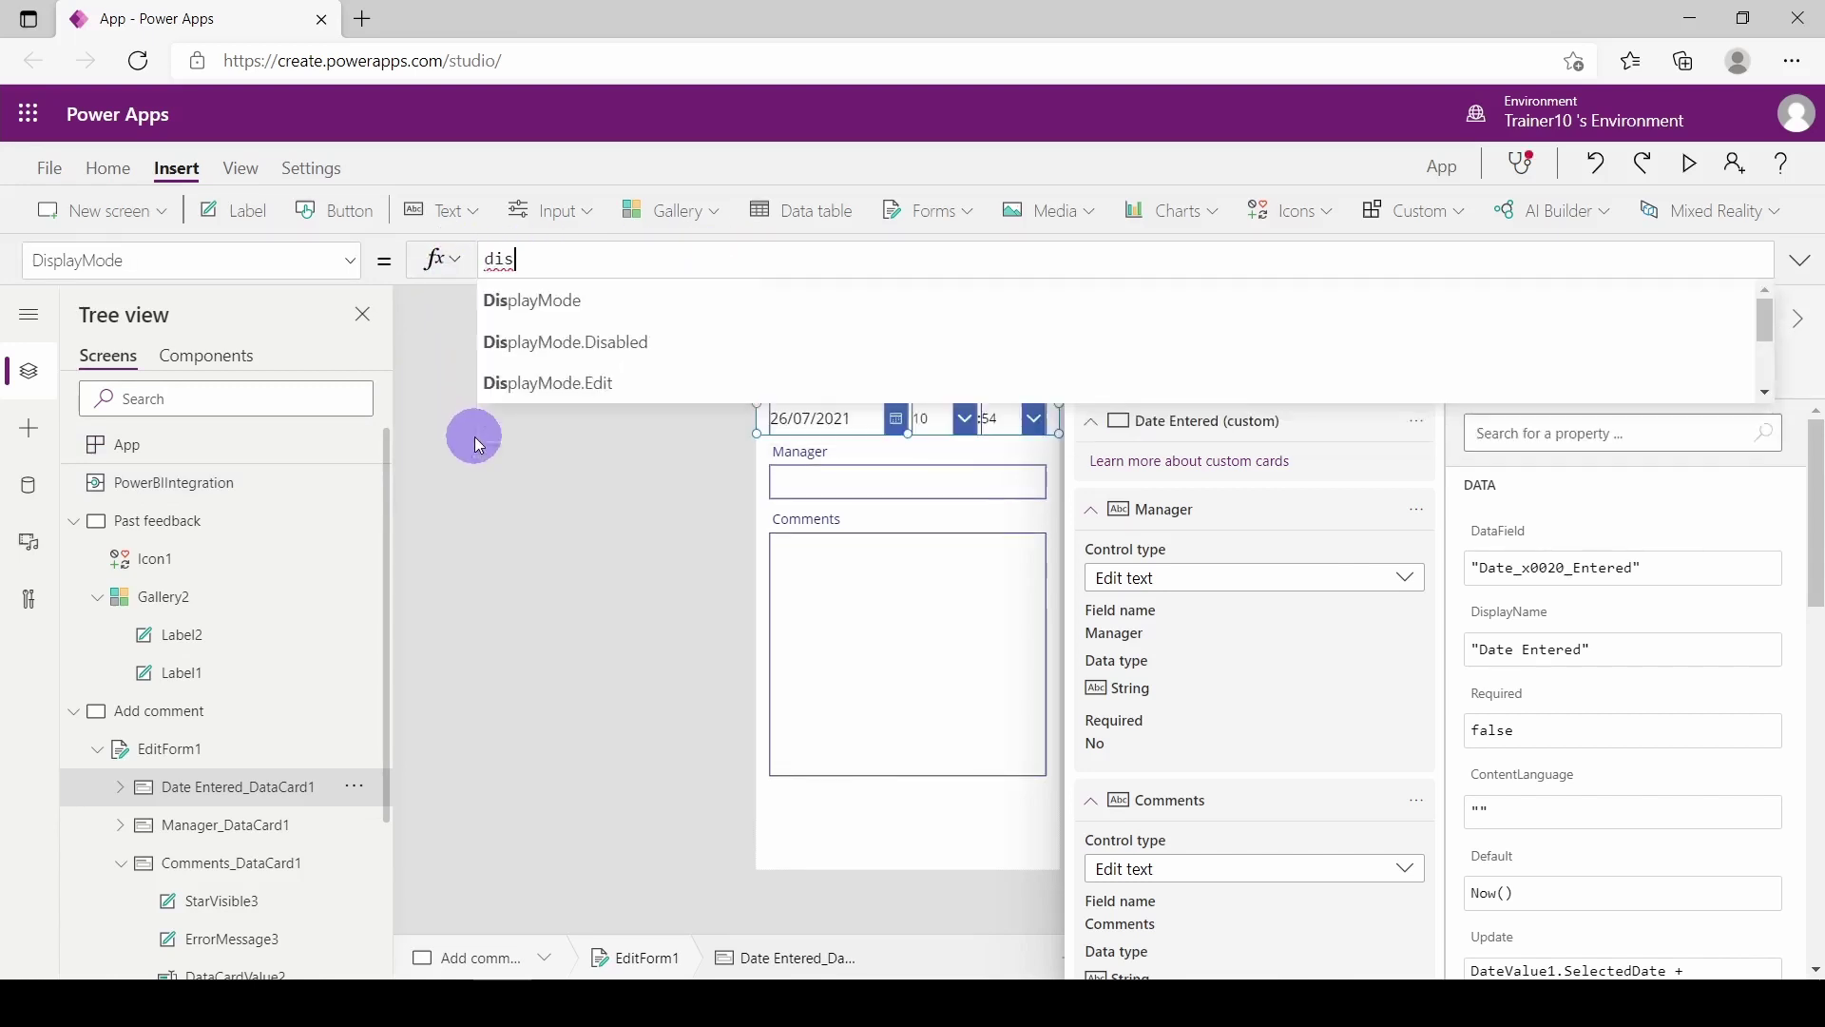
key(Down)
key(Down)
key(Down)
key(Down)
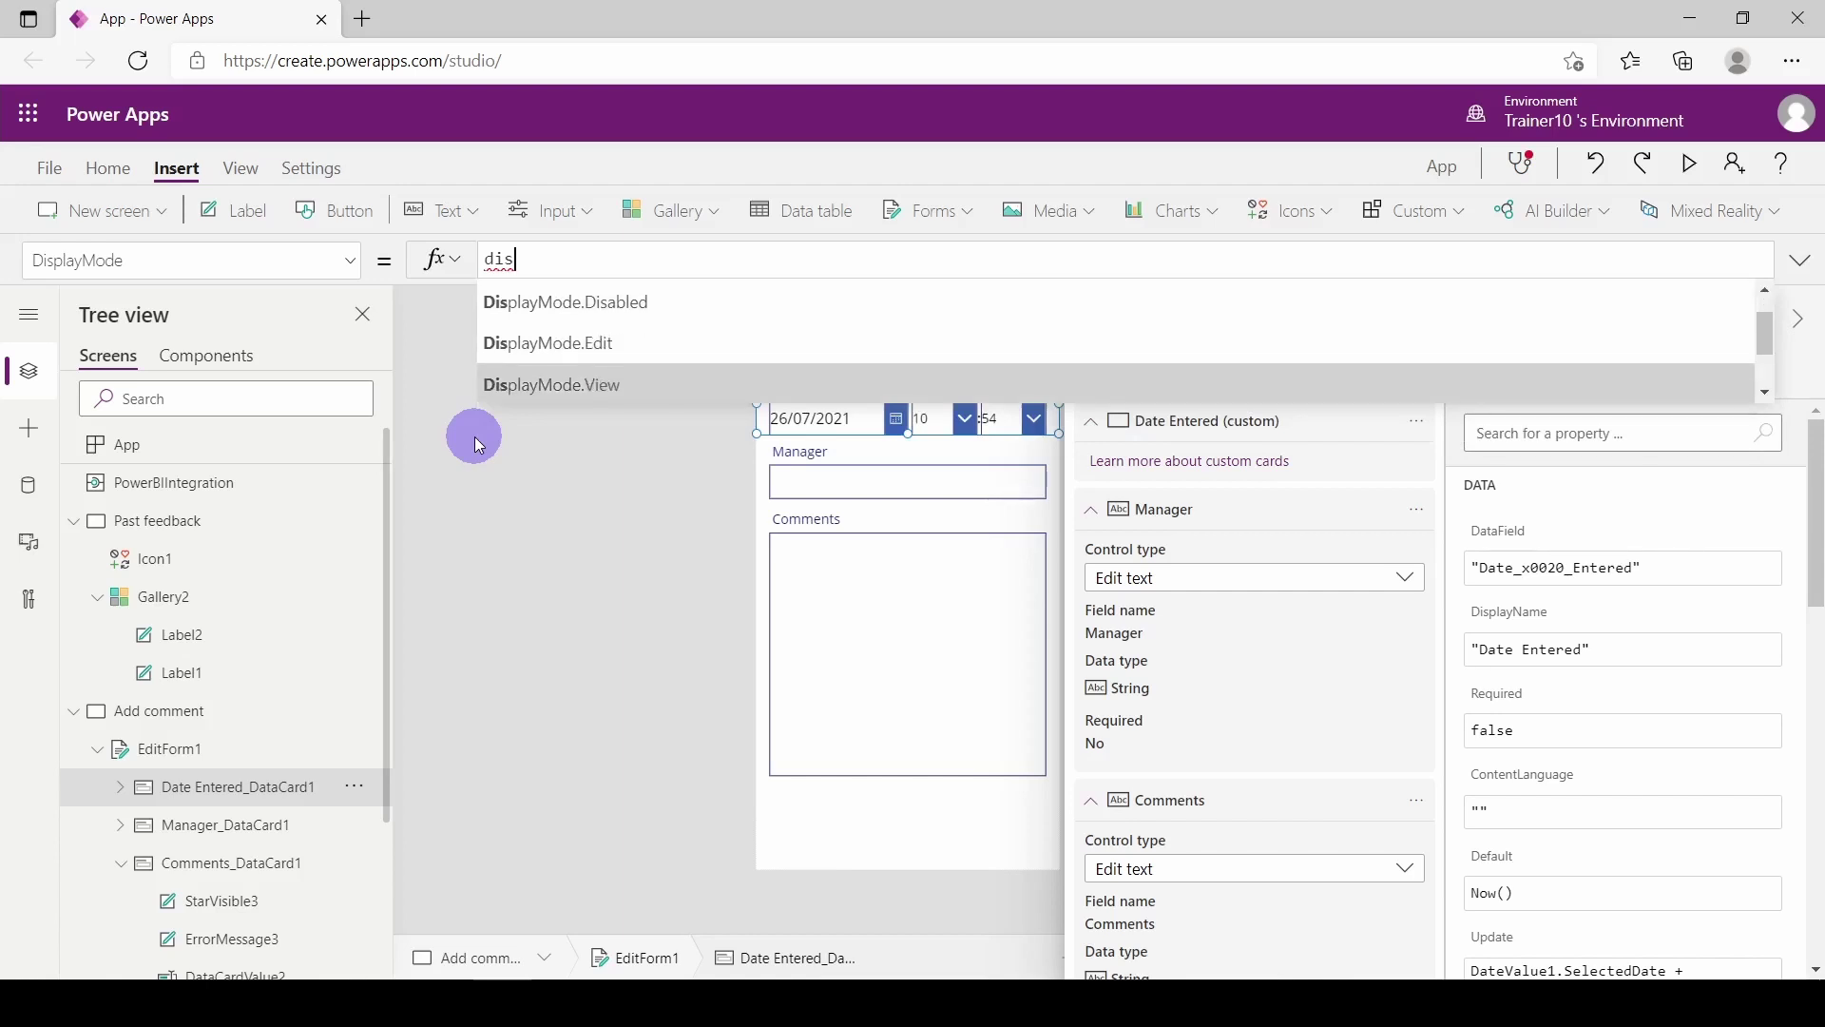
key(Return)
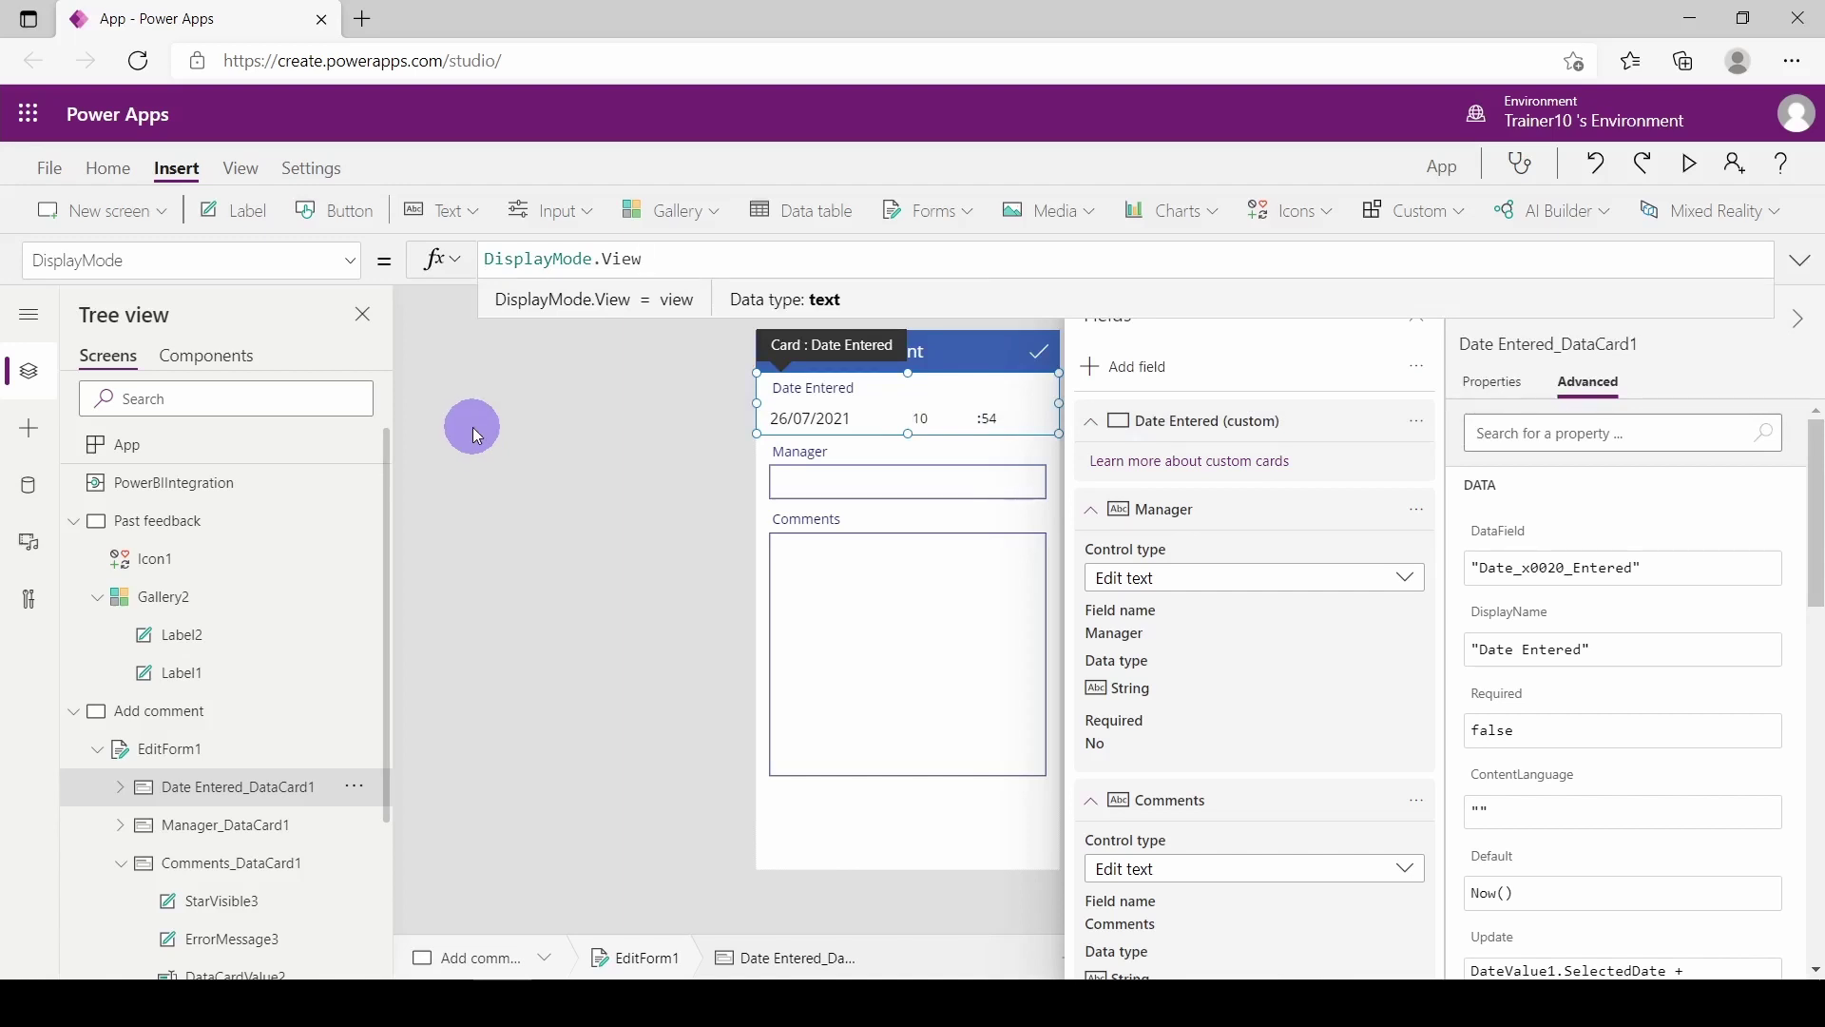
Step: Extend the checkmark icon's OnSelect formula after SubmitForm(EditForm1) with Refresh(Feedback) and Navigate('Past feedback')
click(1038, 353)
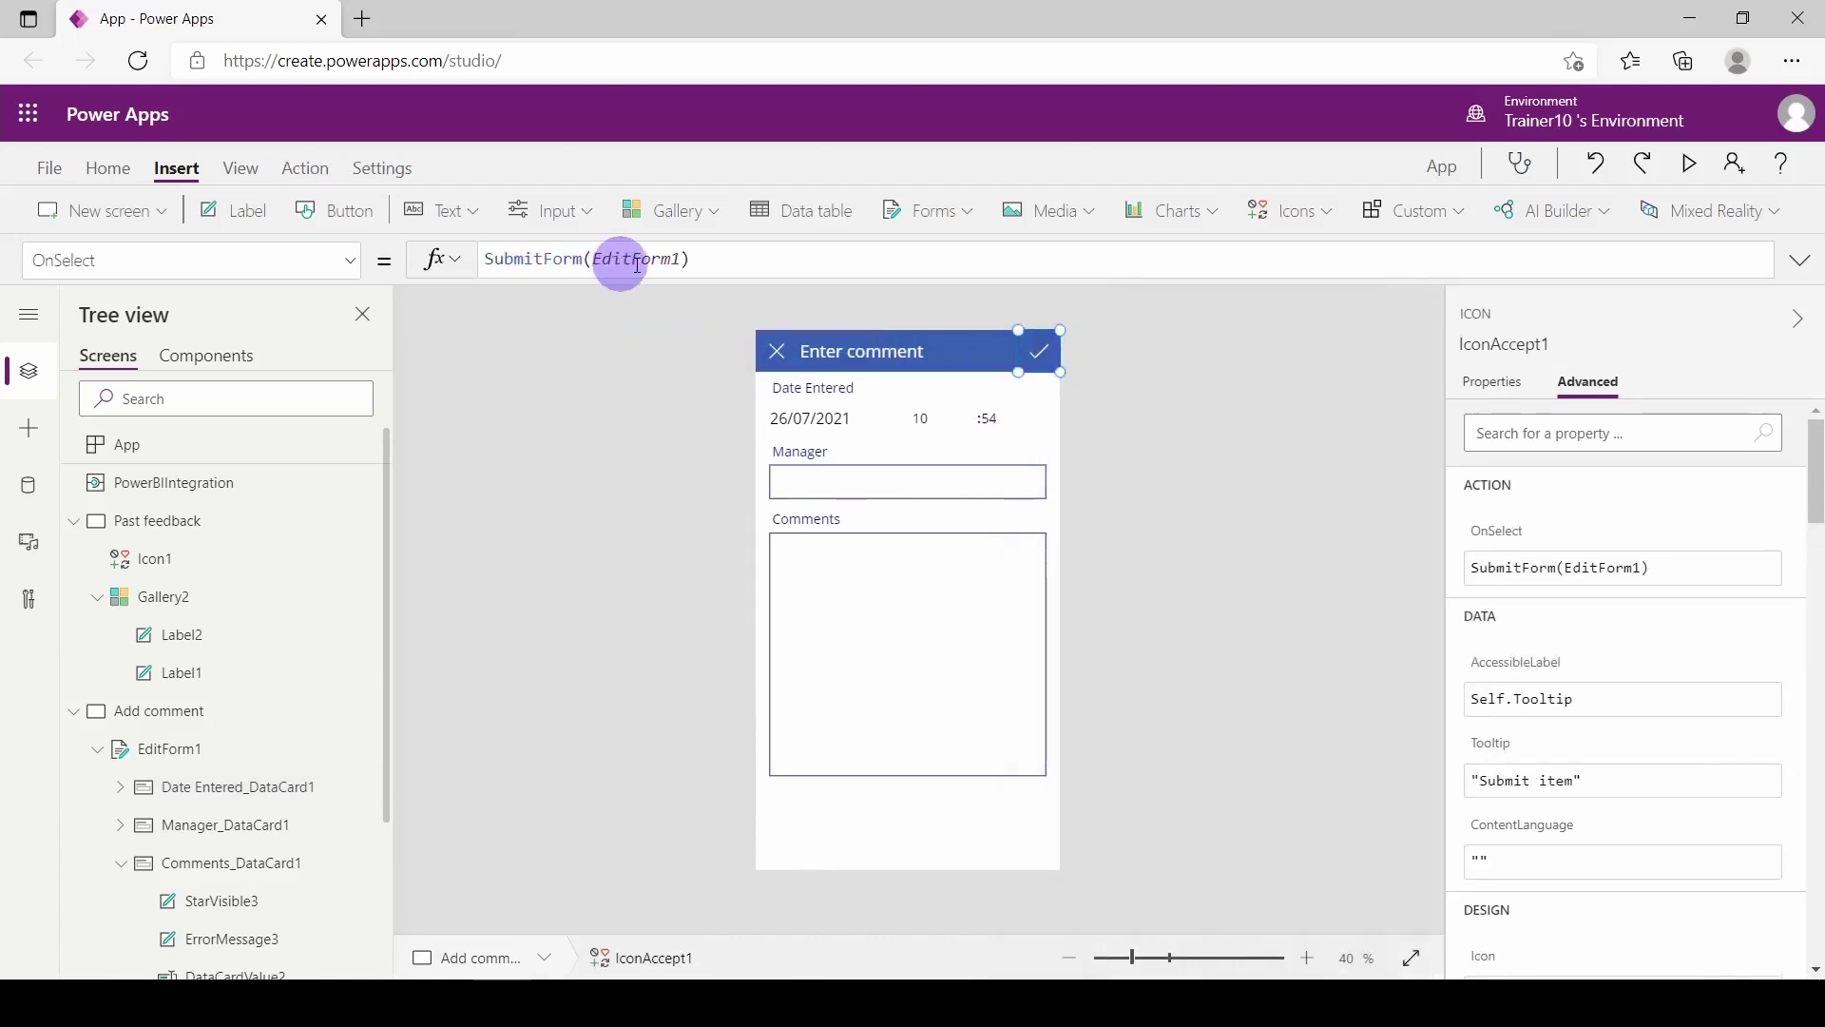
click(734, 258)
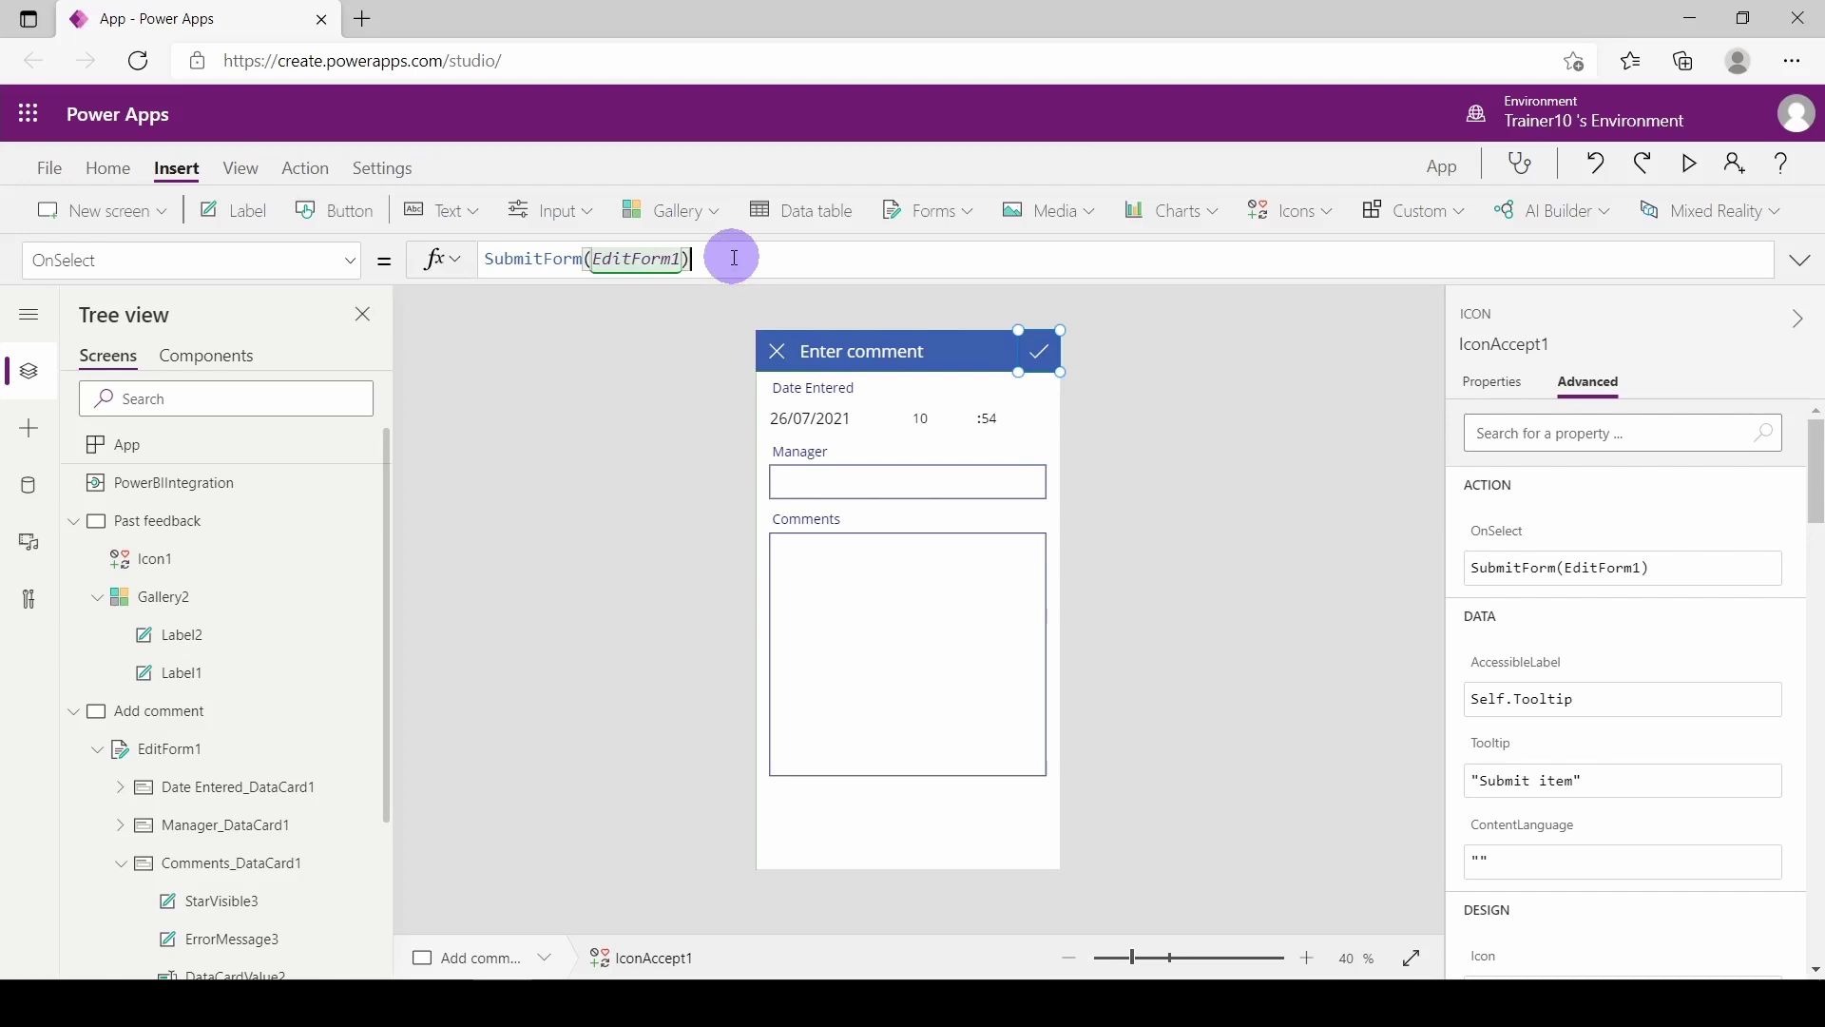
text(; Refre)
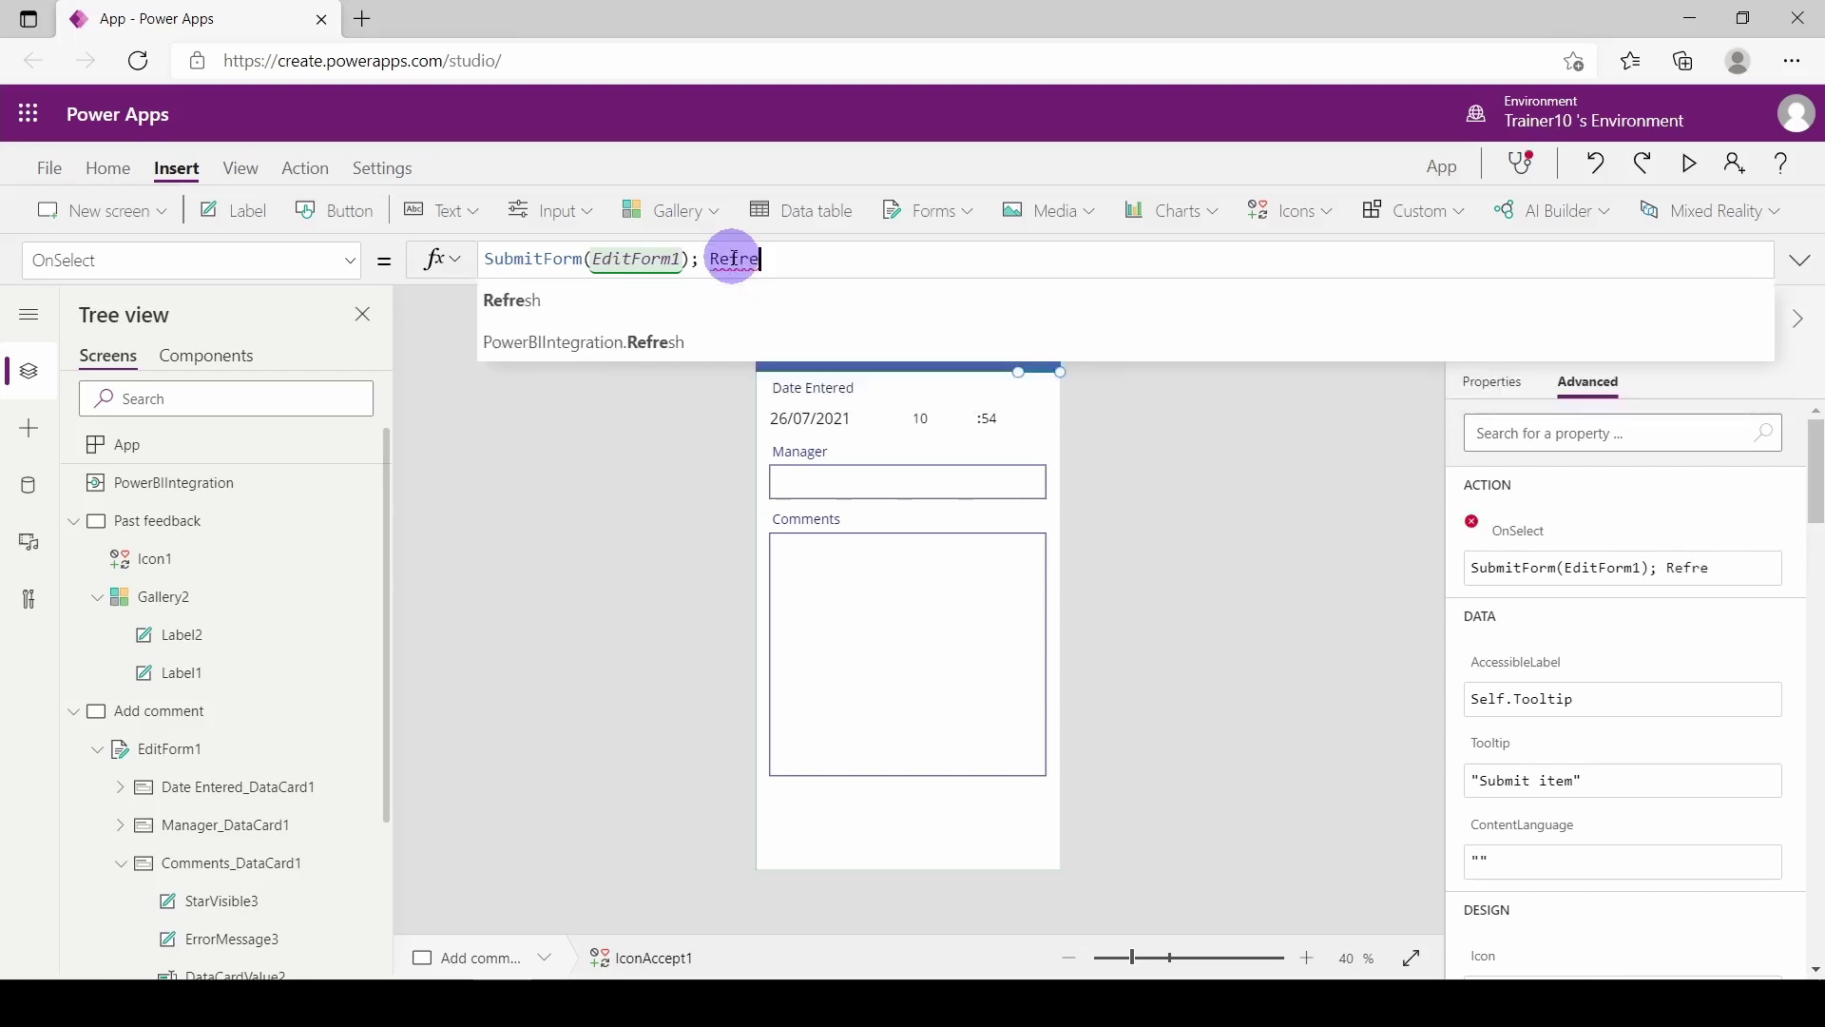
text(sh()
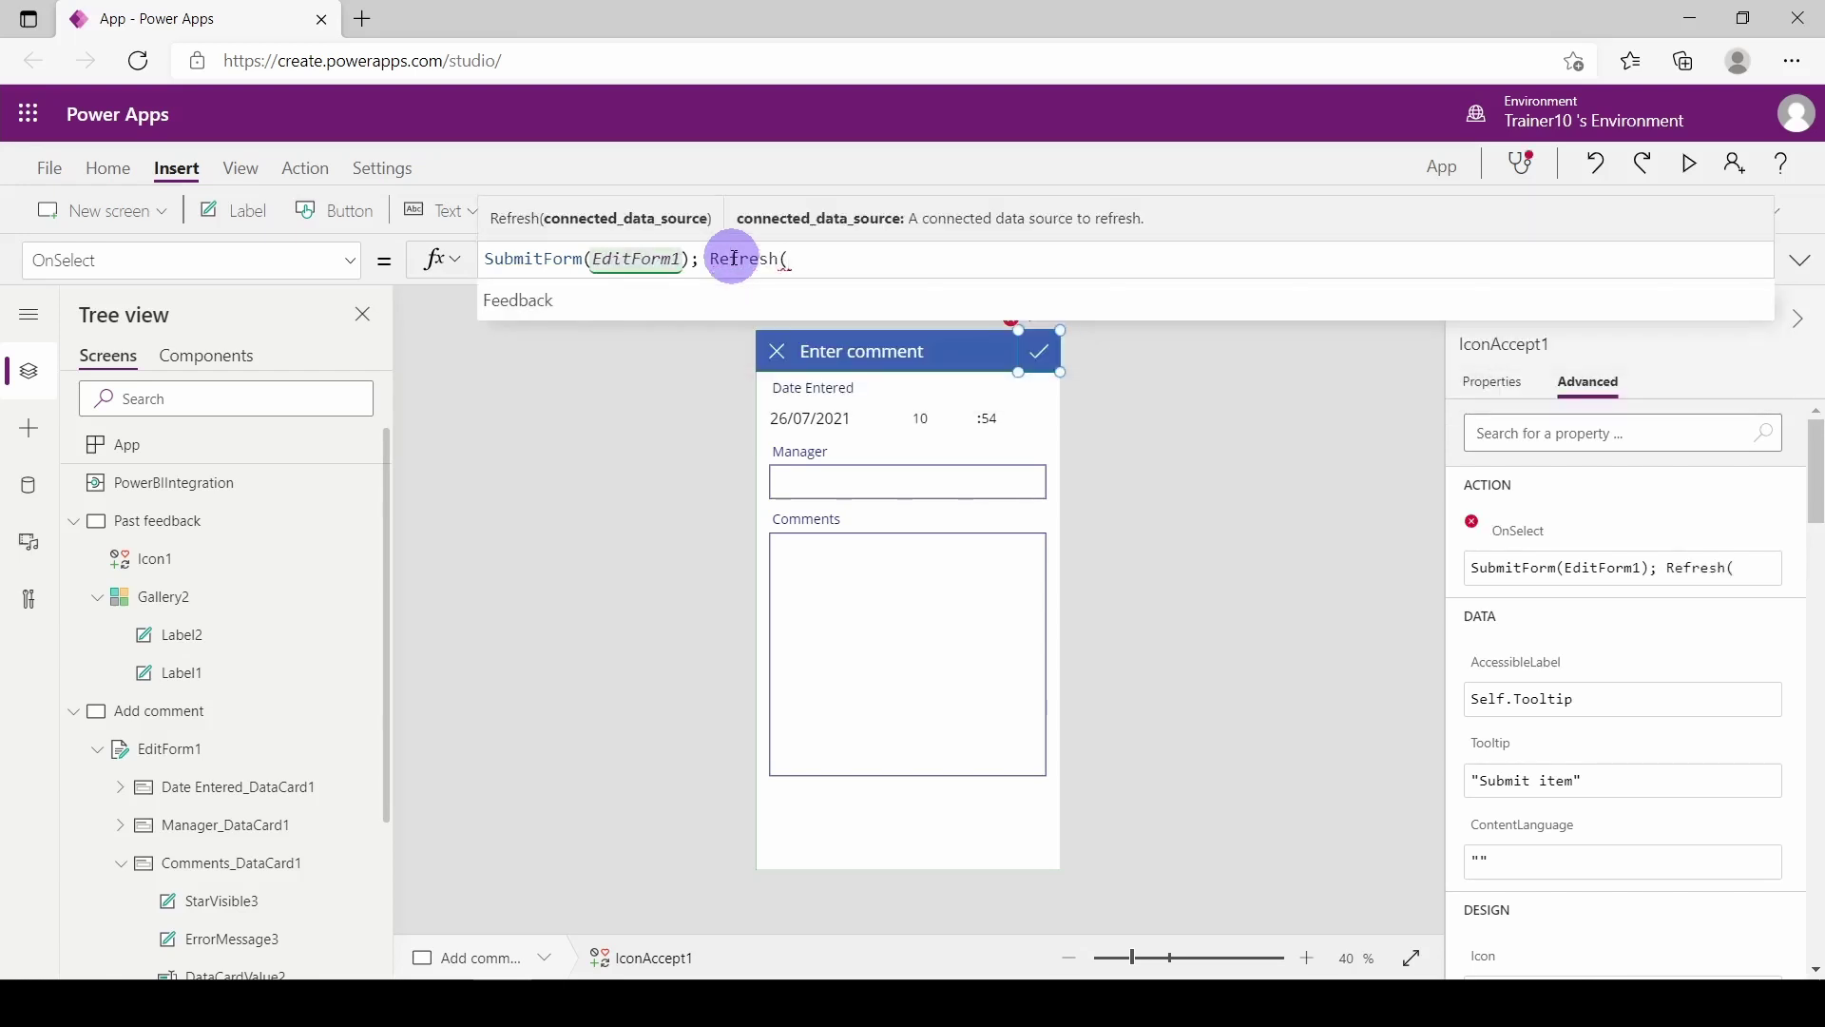
click(773, 300)
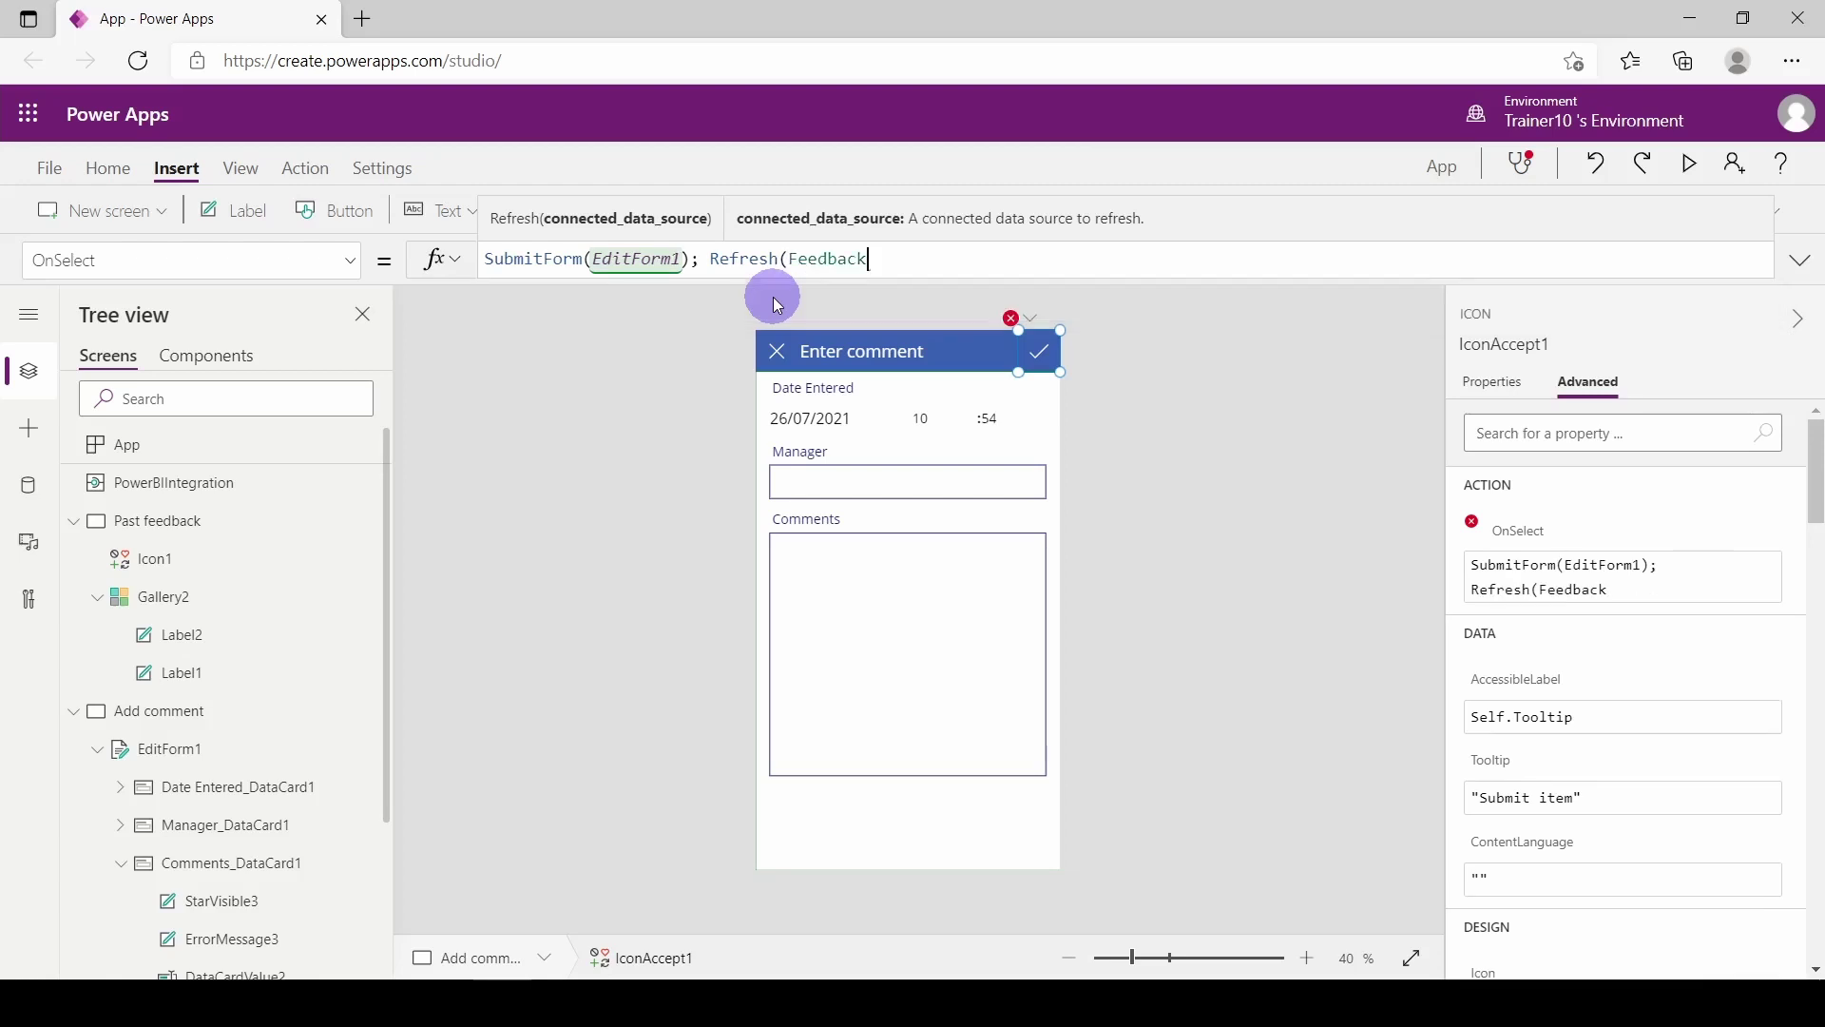
text())
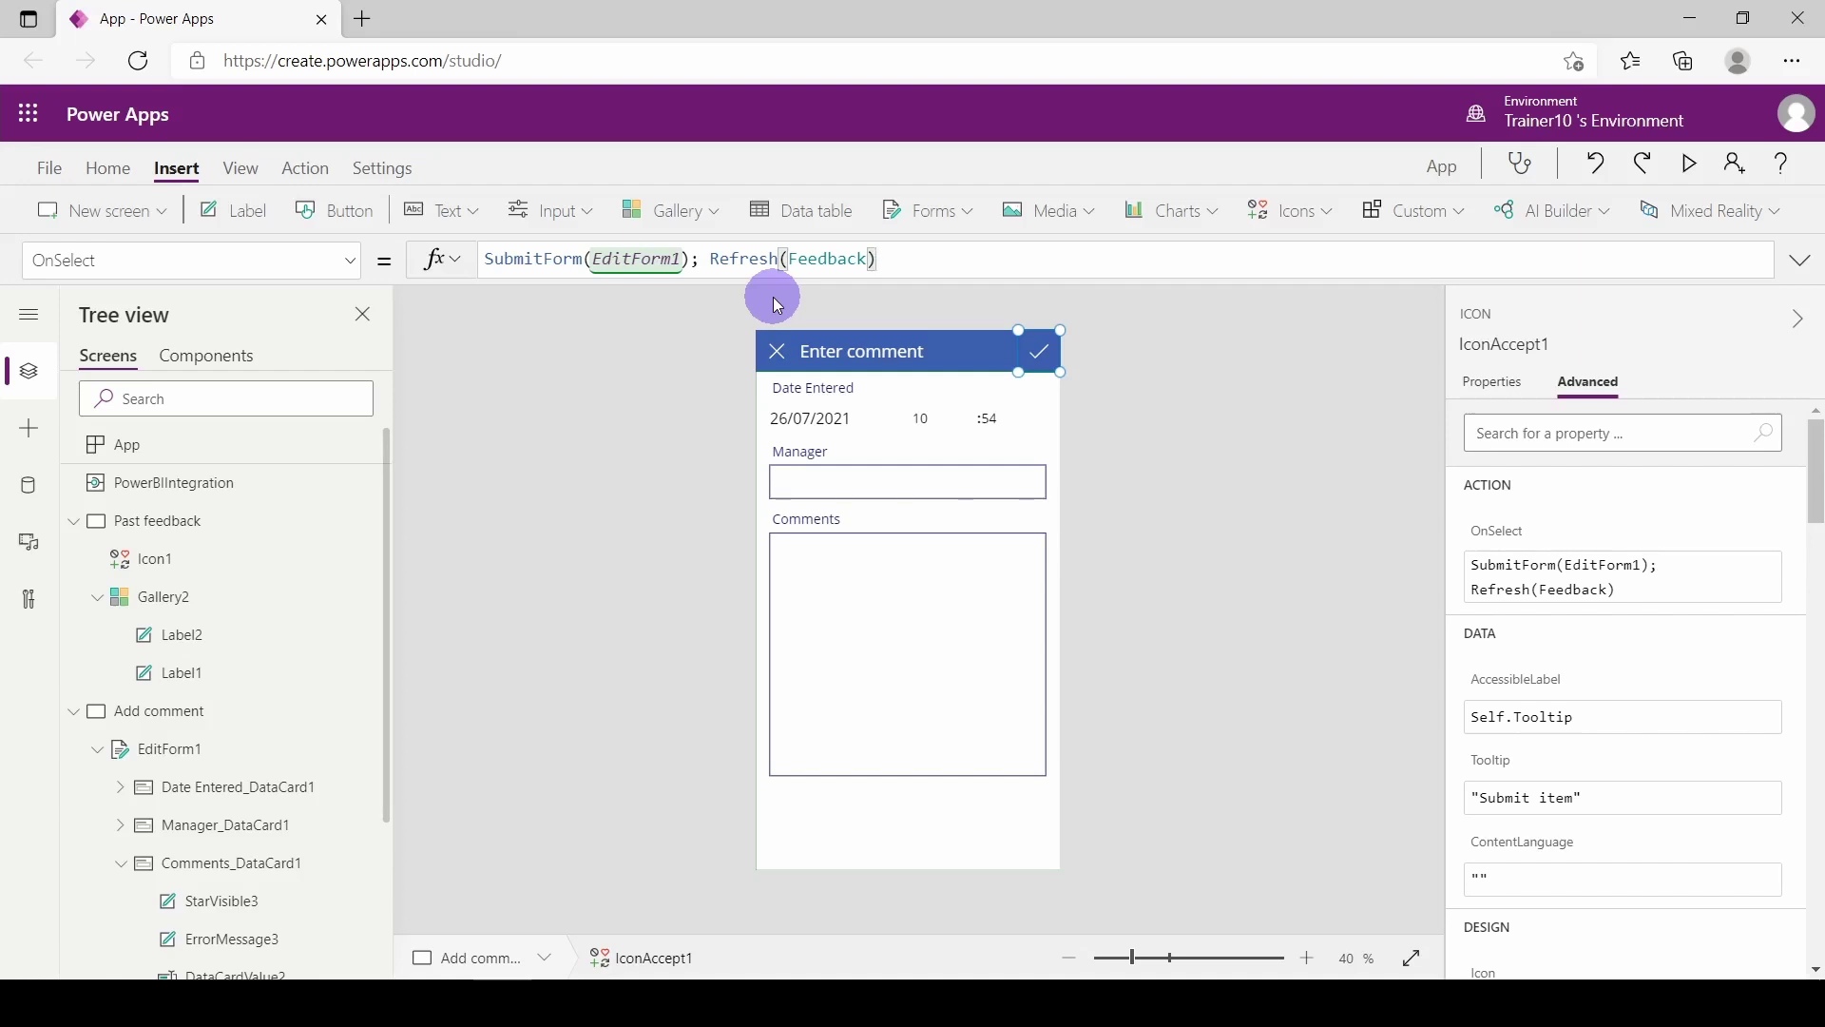
text(;Navigate()
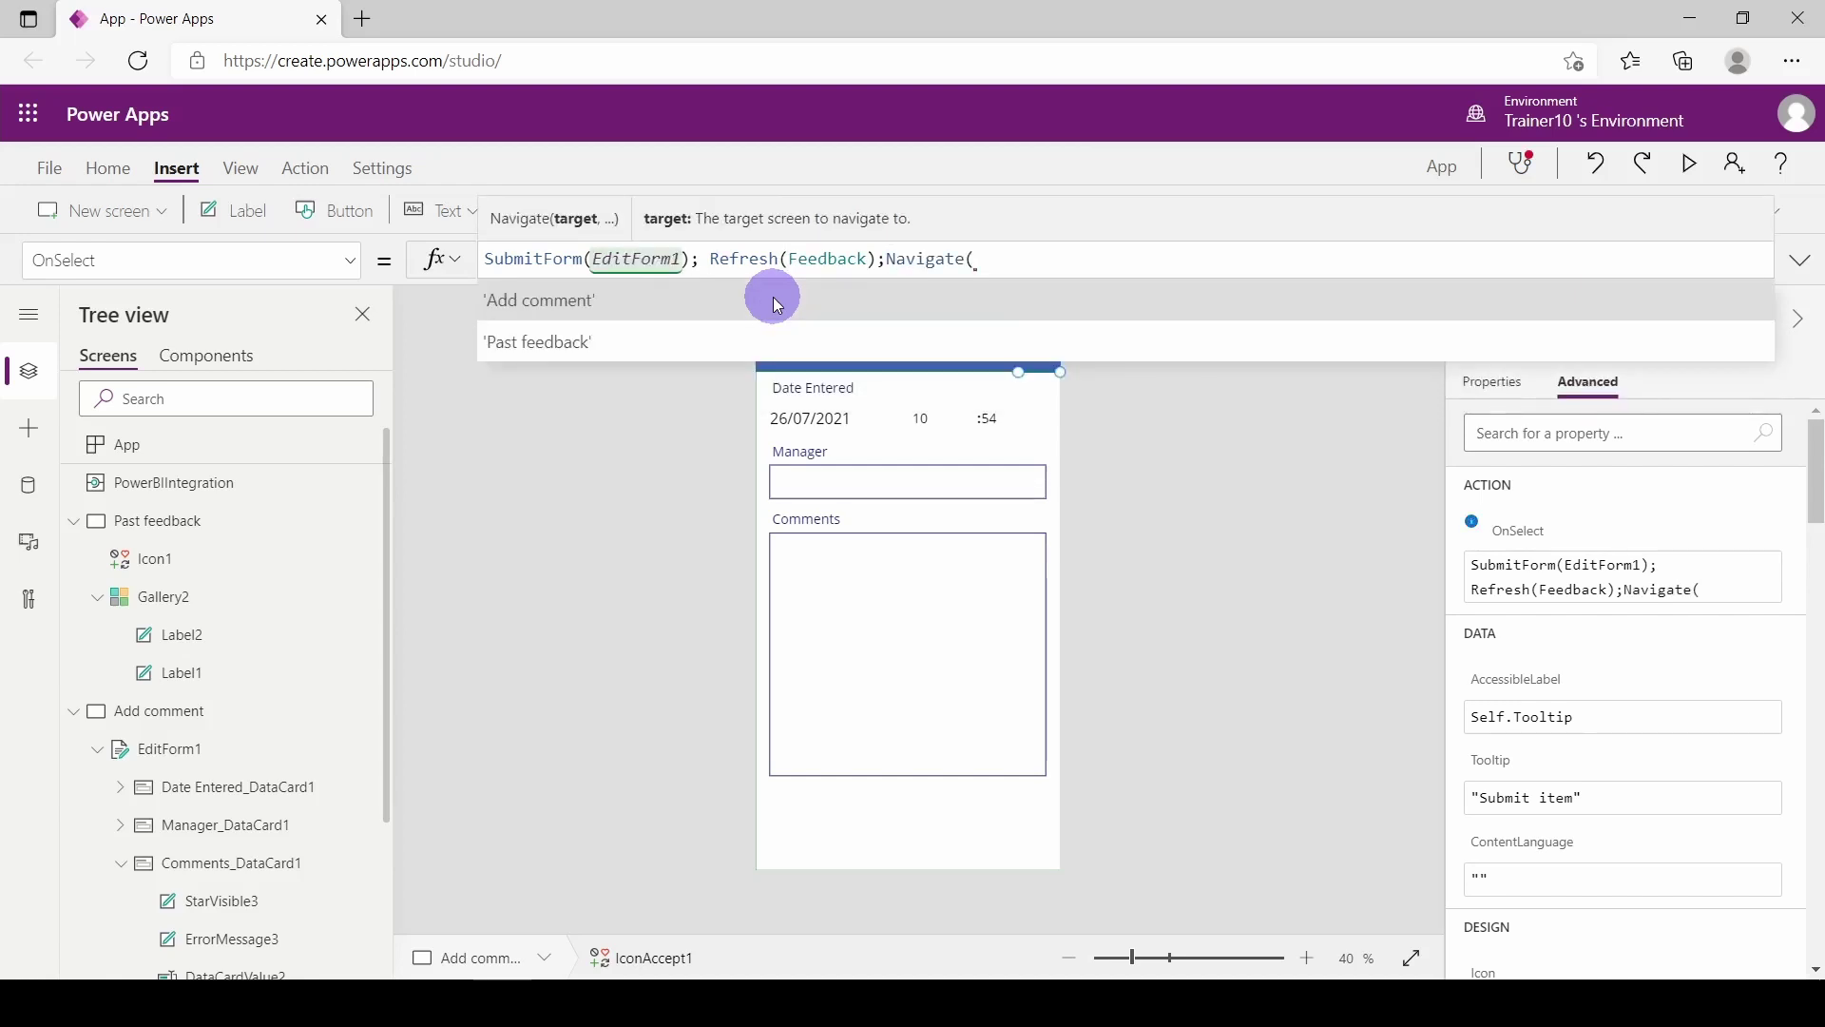
click(549, 348)
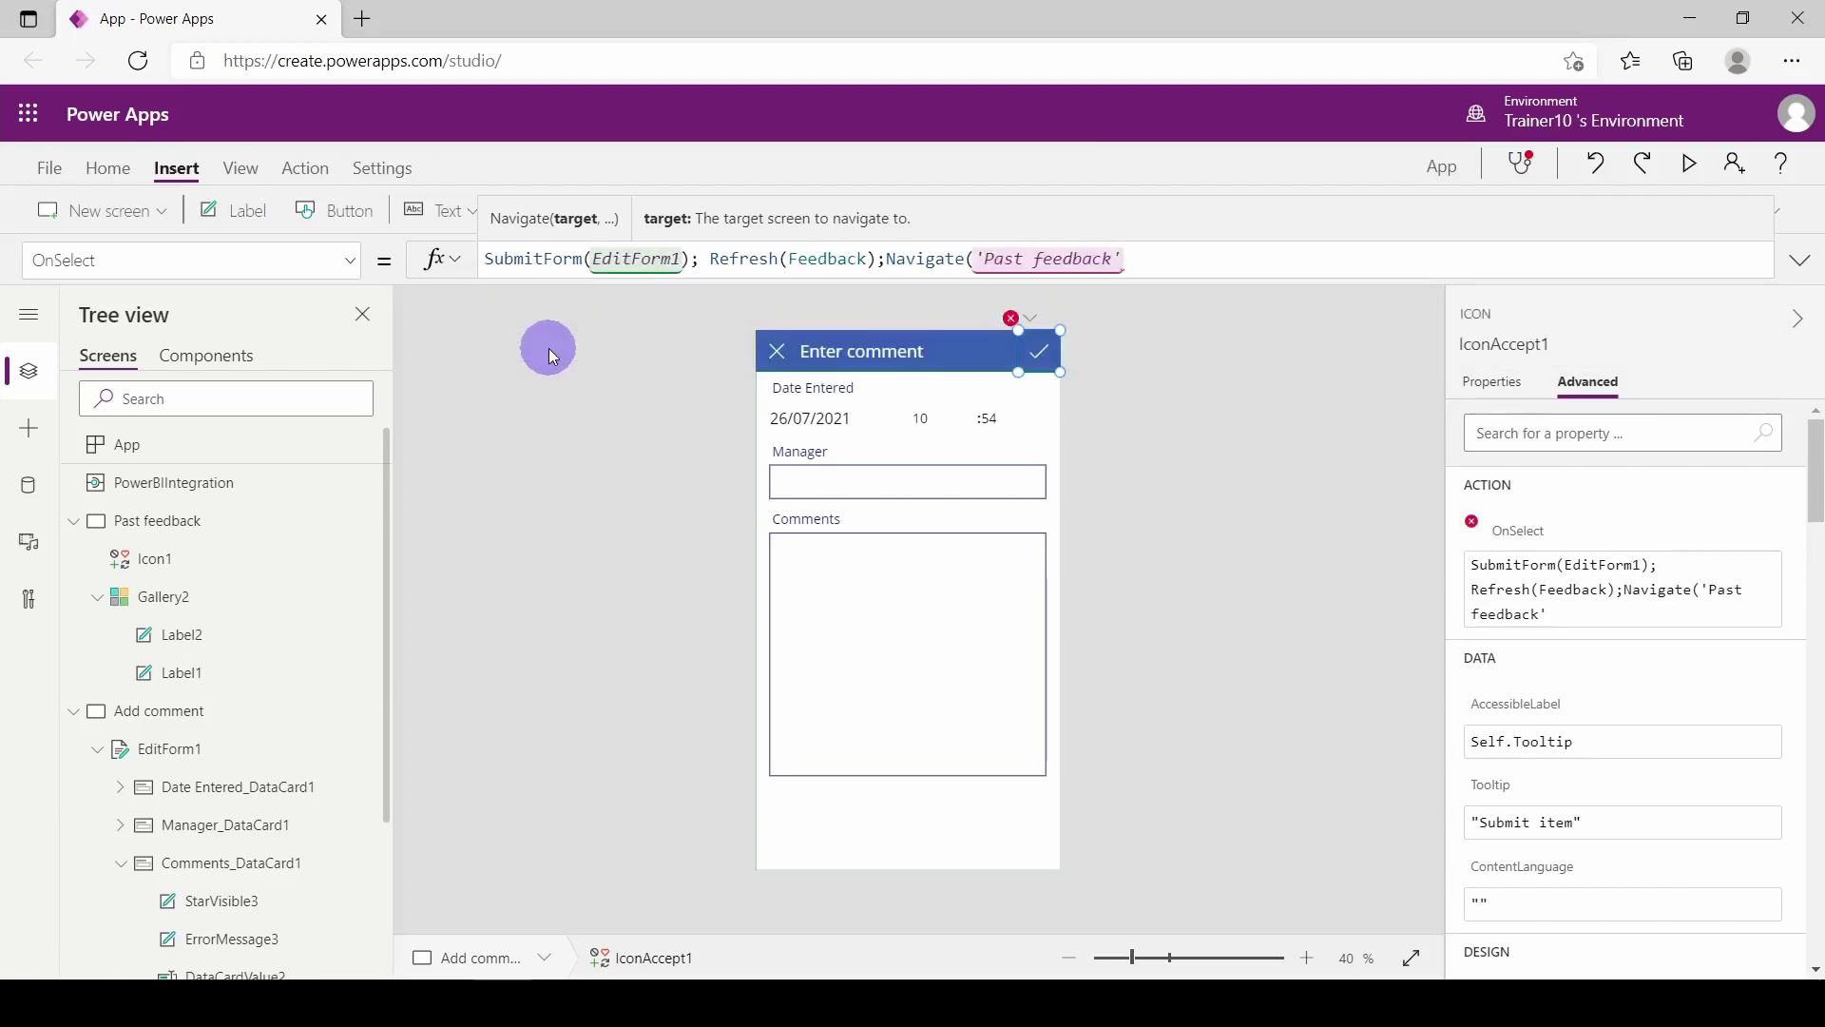
text())
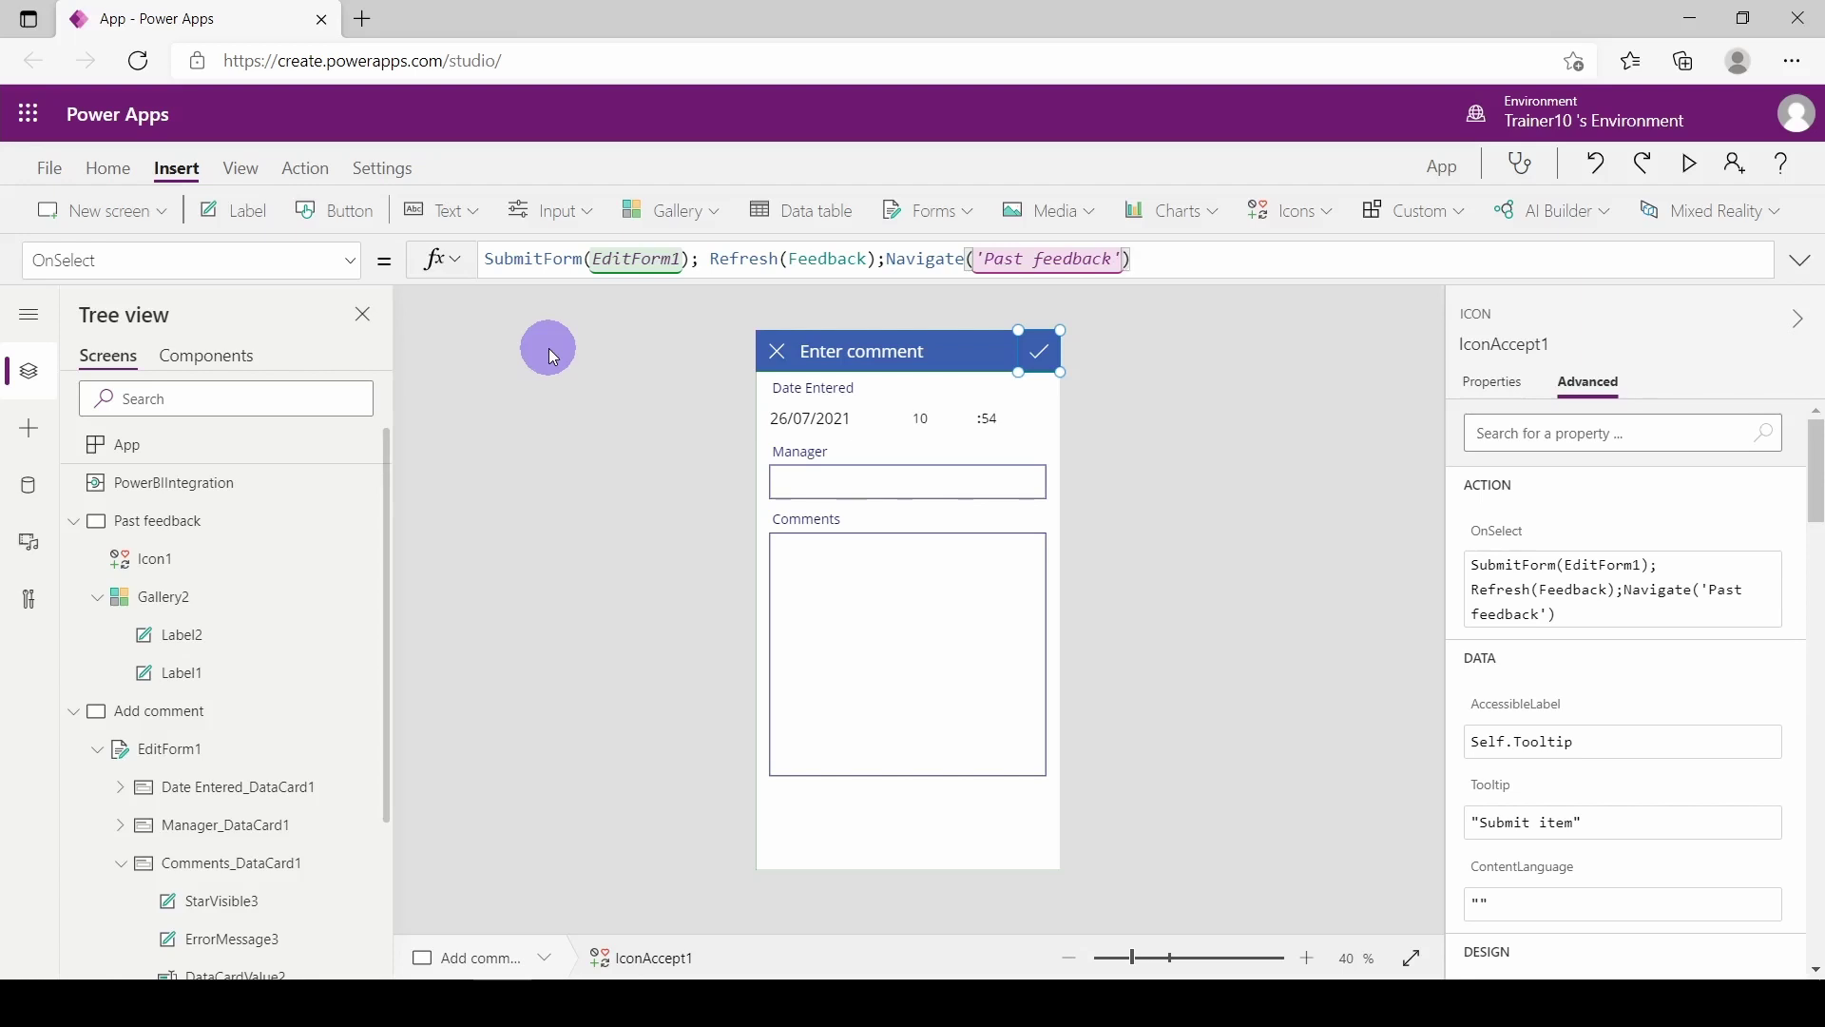
Step: Replace the OnSelect formula of the cancel icon in the Enter comment header with Back()
click(776, 360)
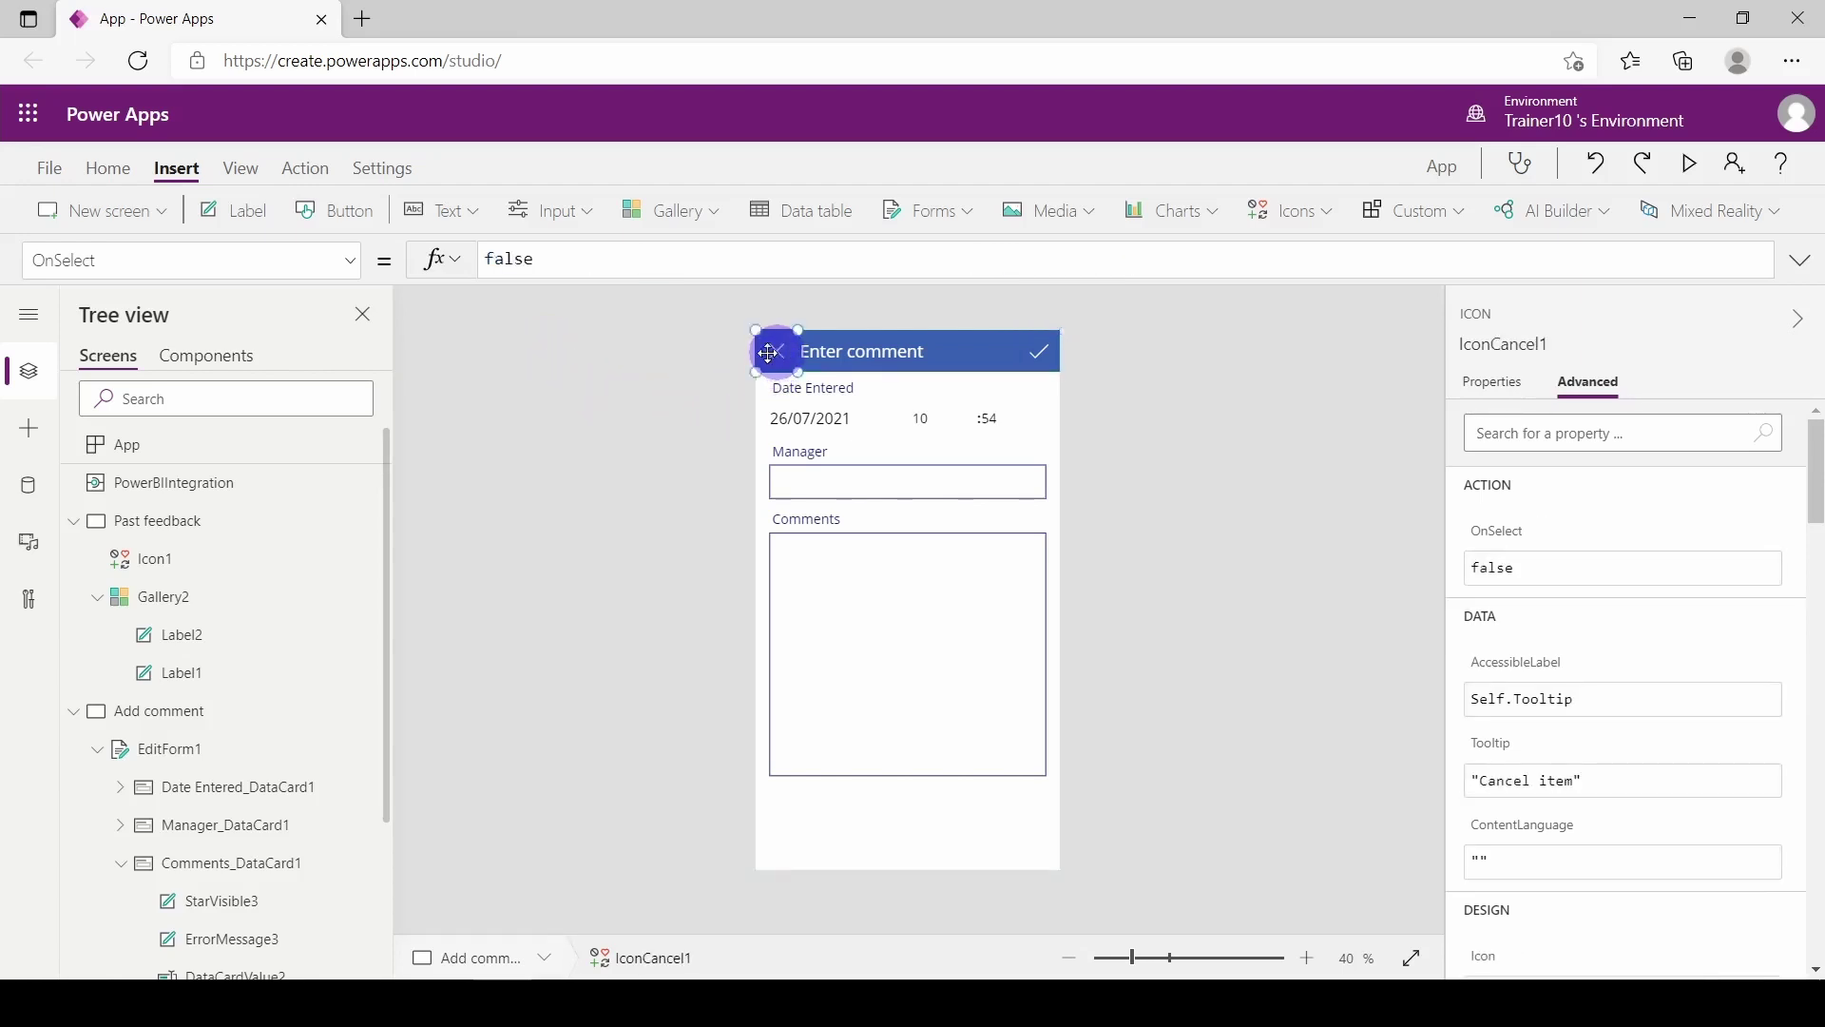
drag(541, 258, 457, 259)
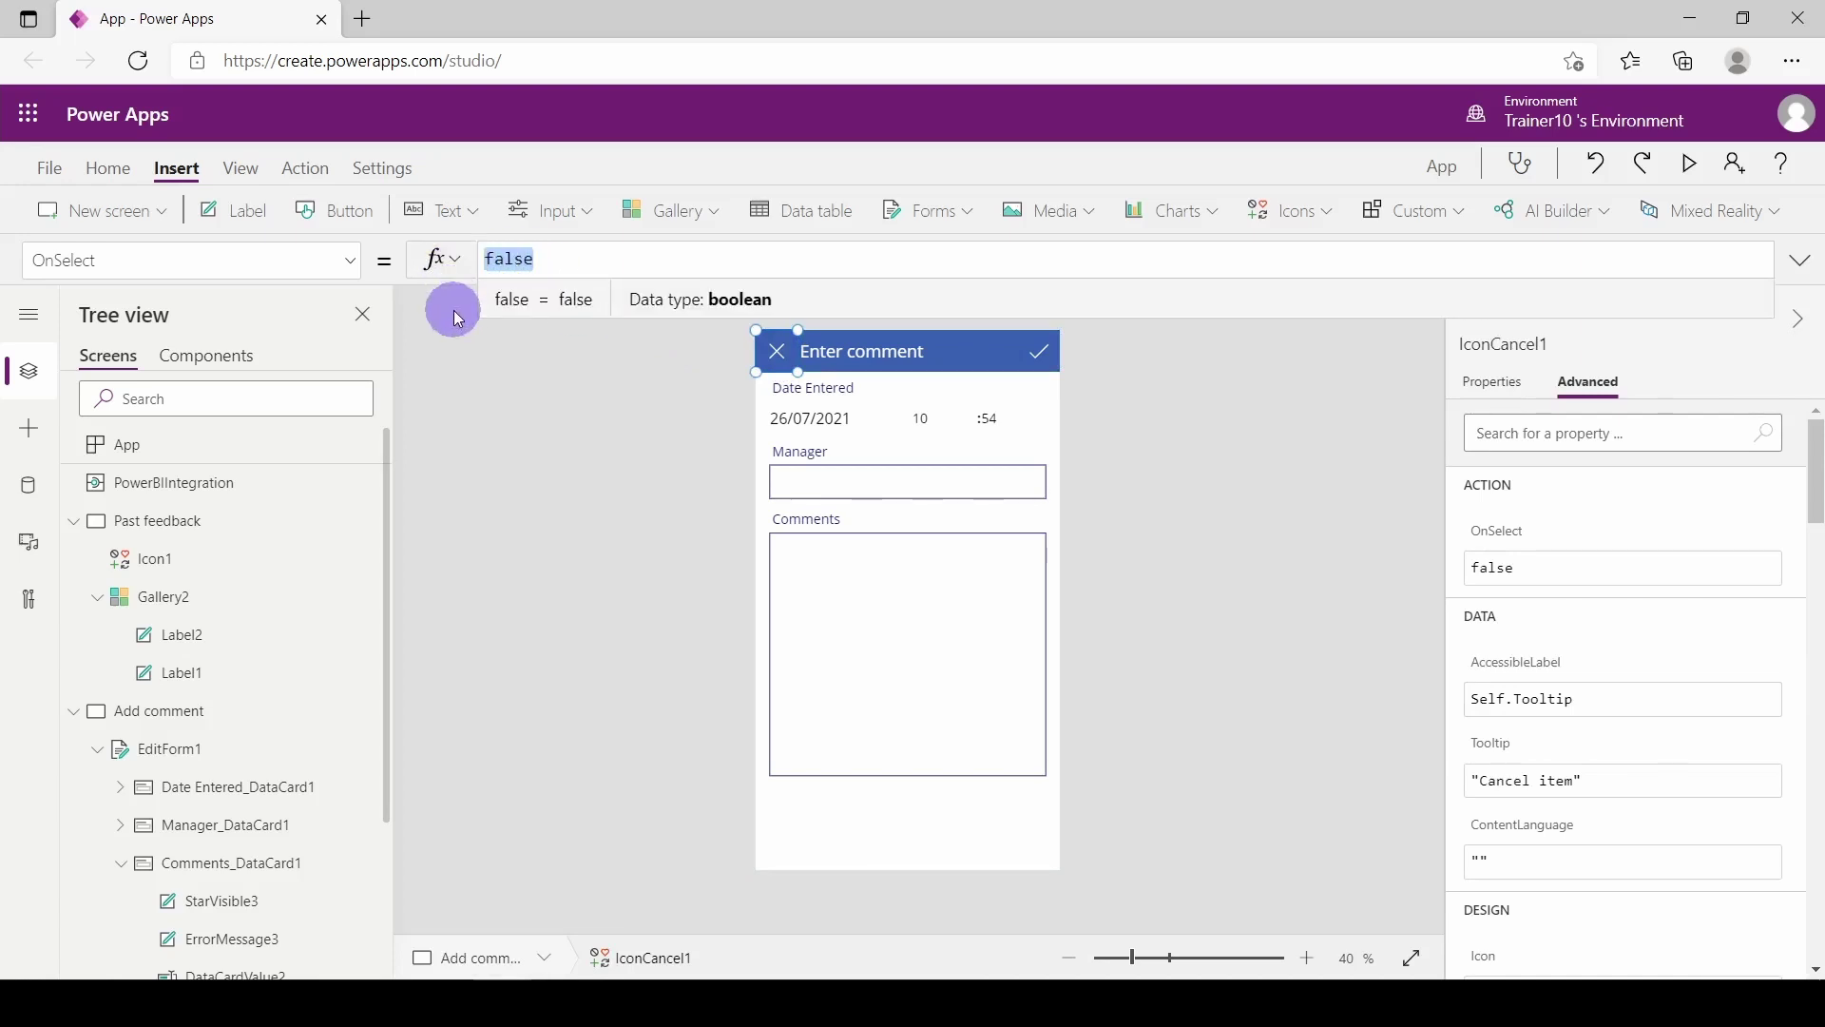
text(Ba)
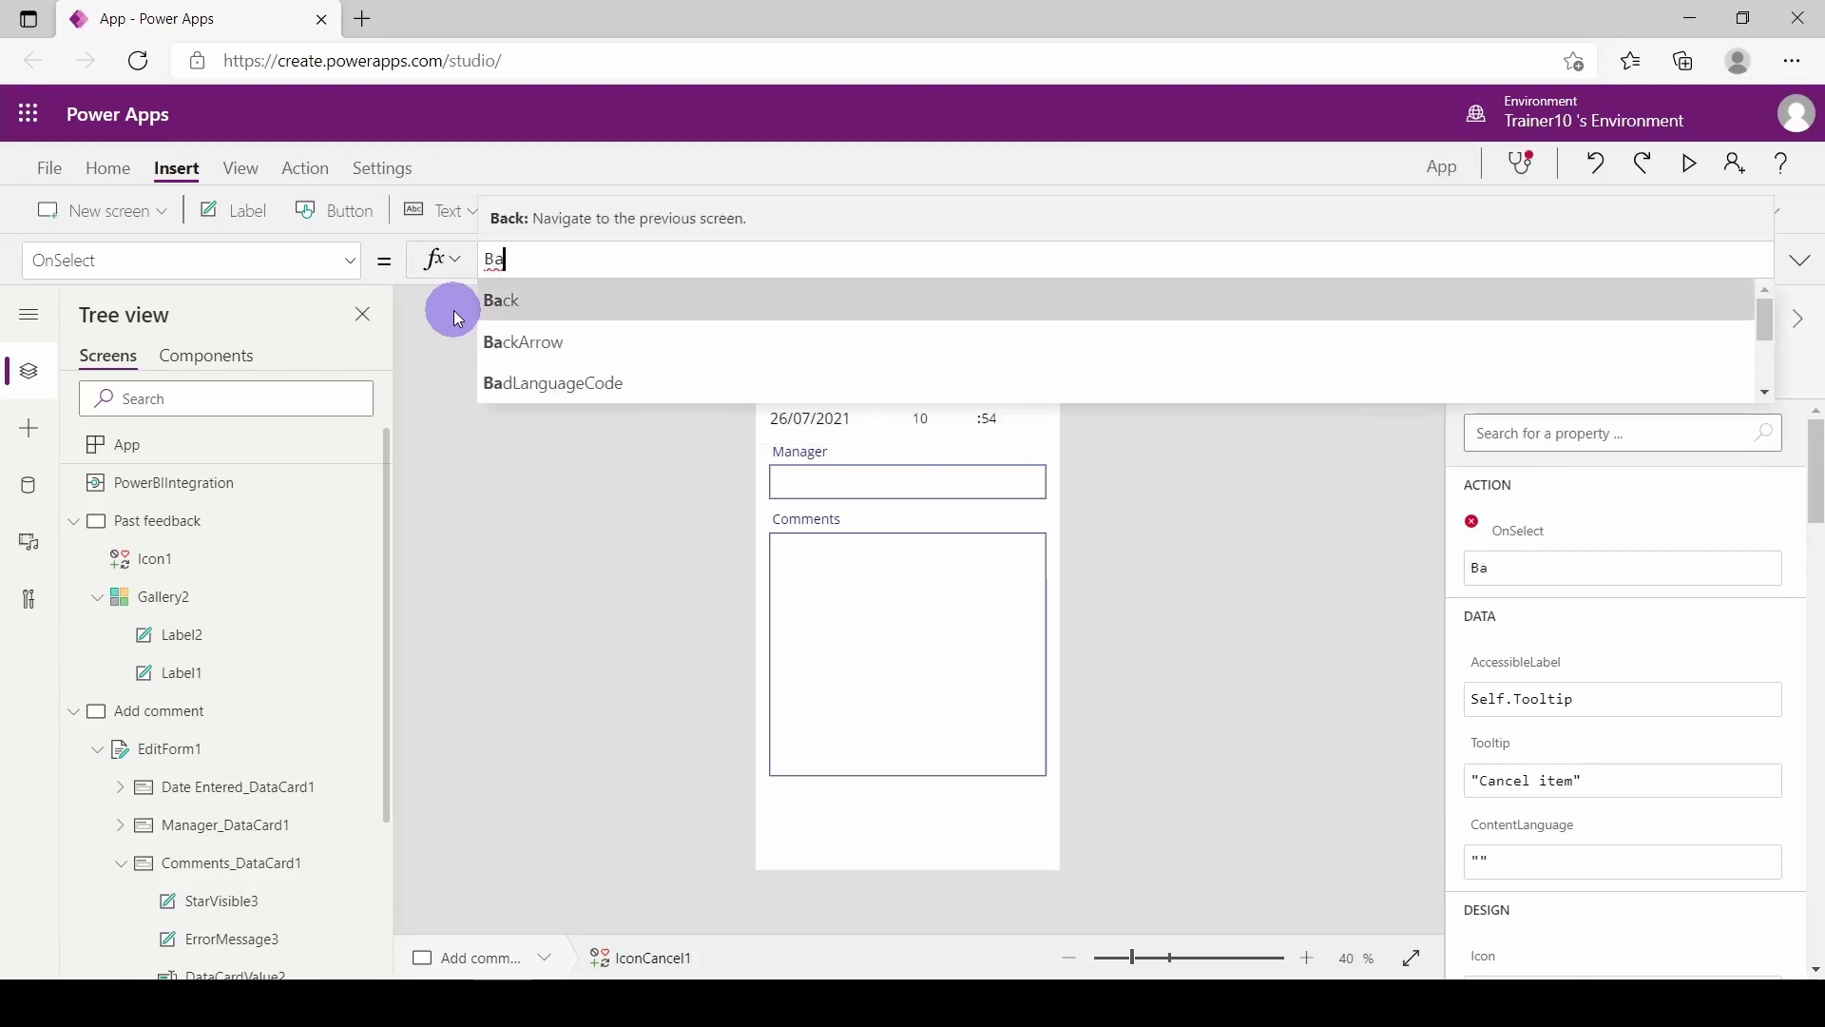
key(Tab)
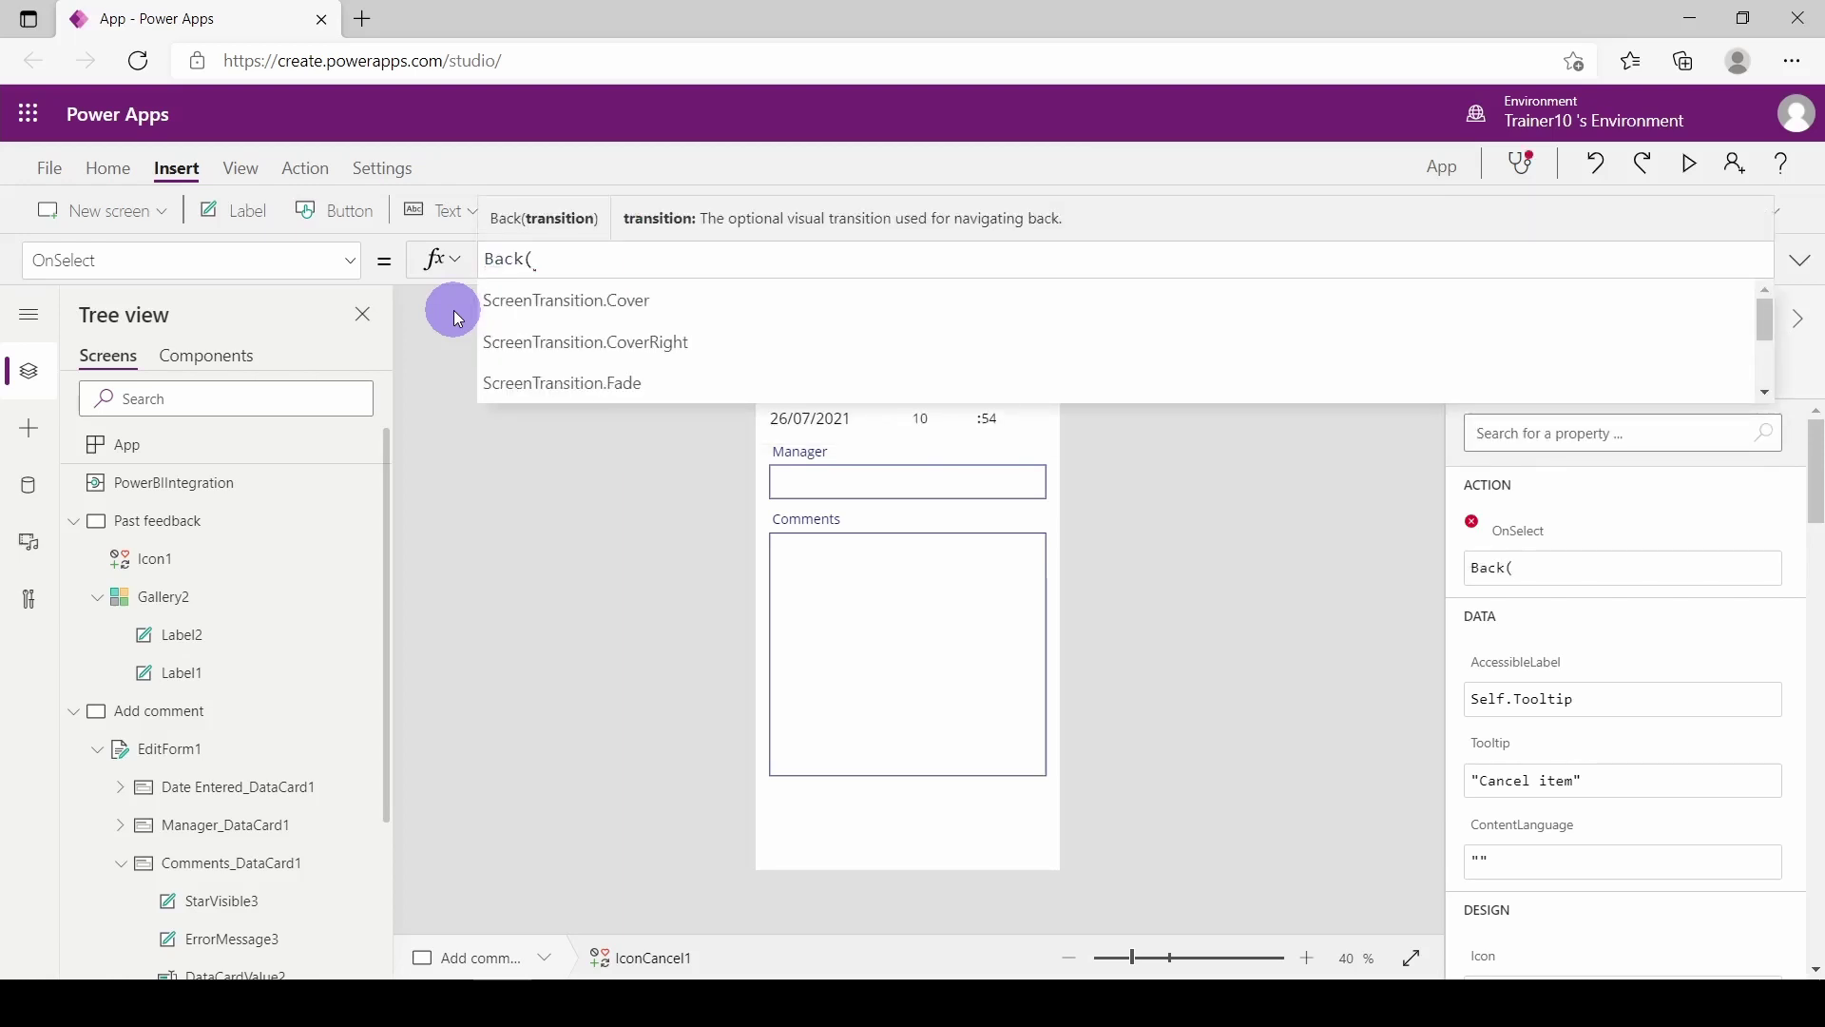
text())
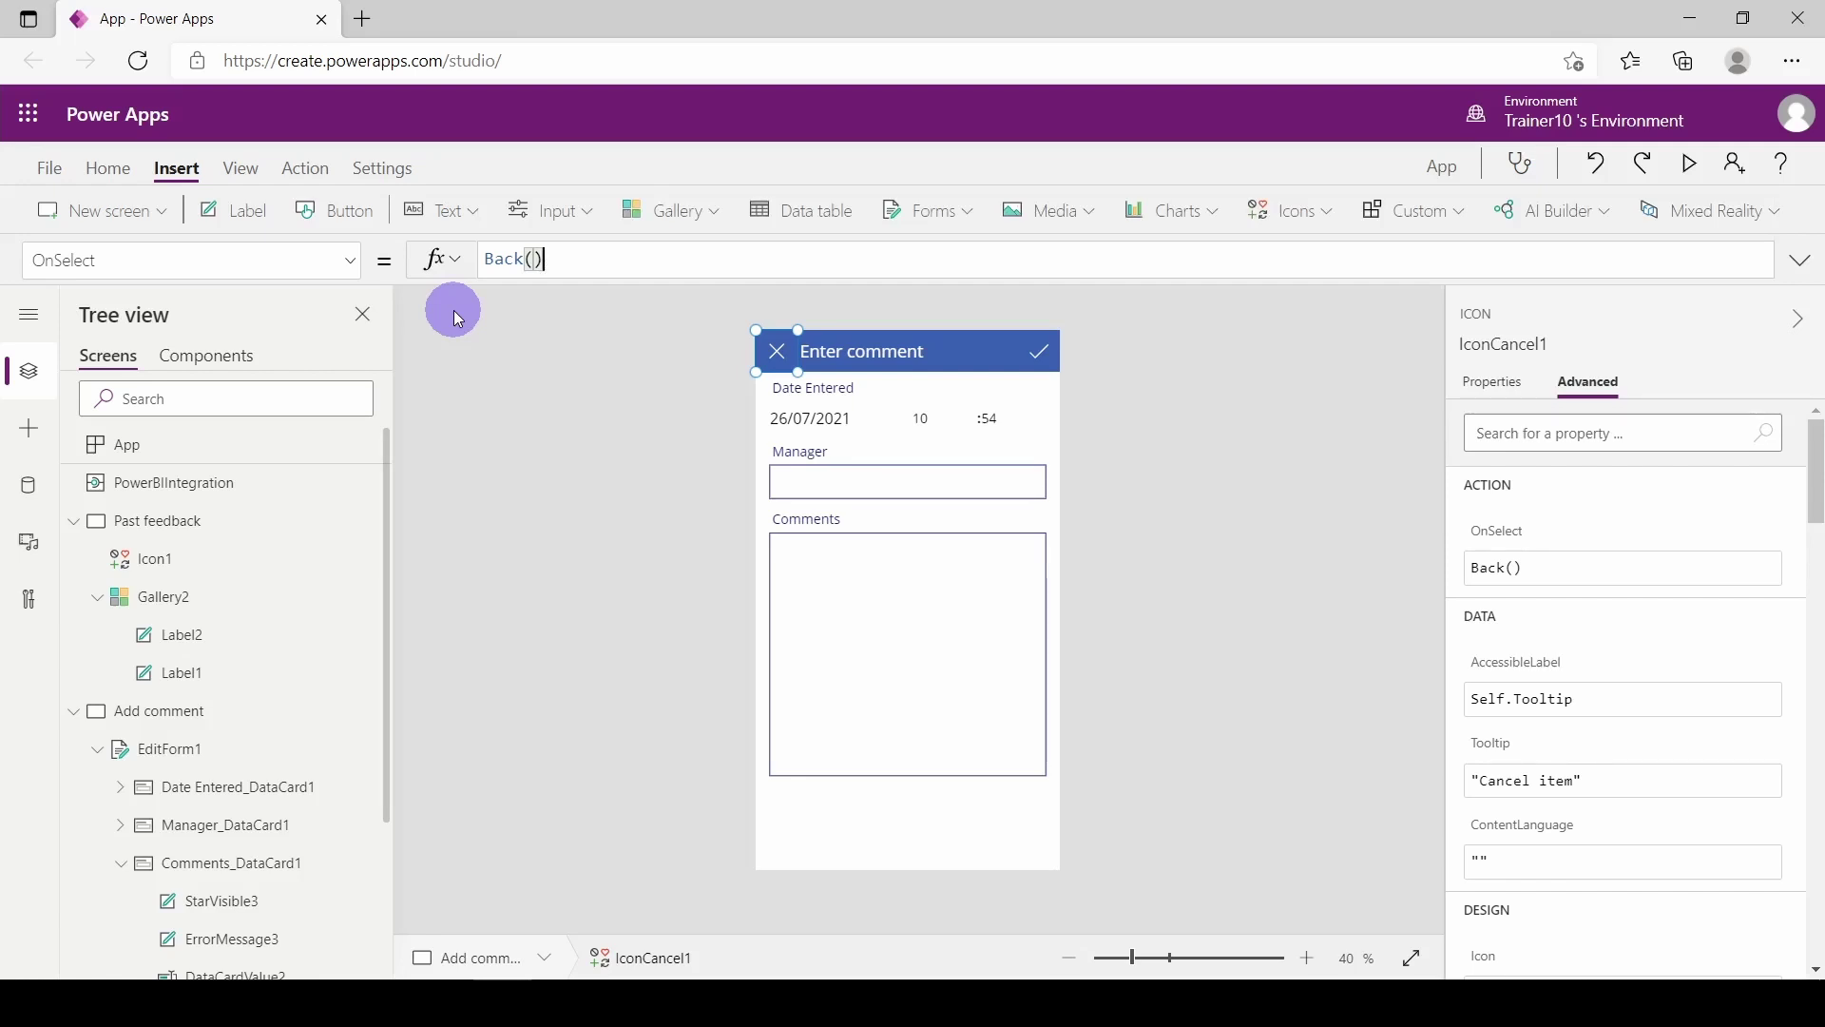
click(553, 515)
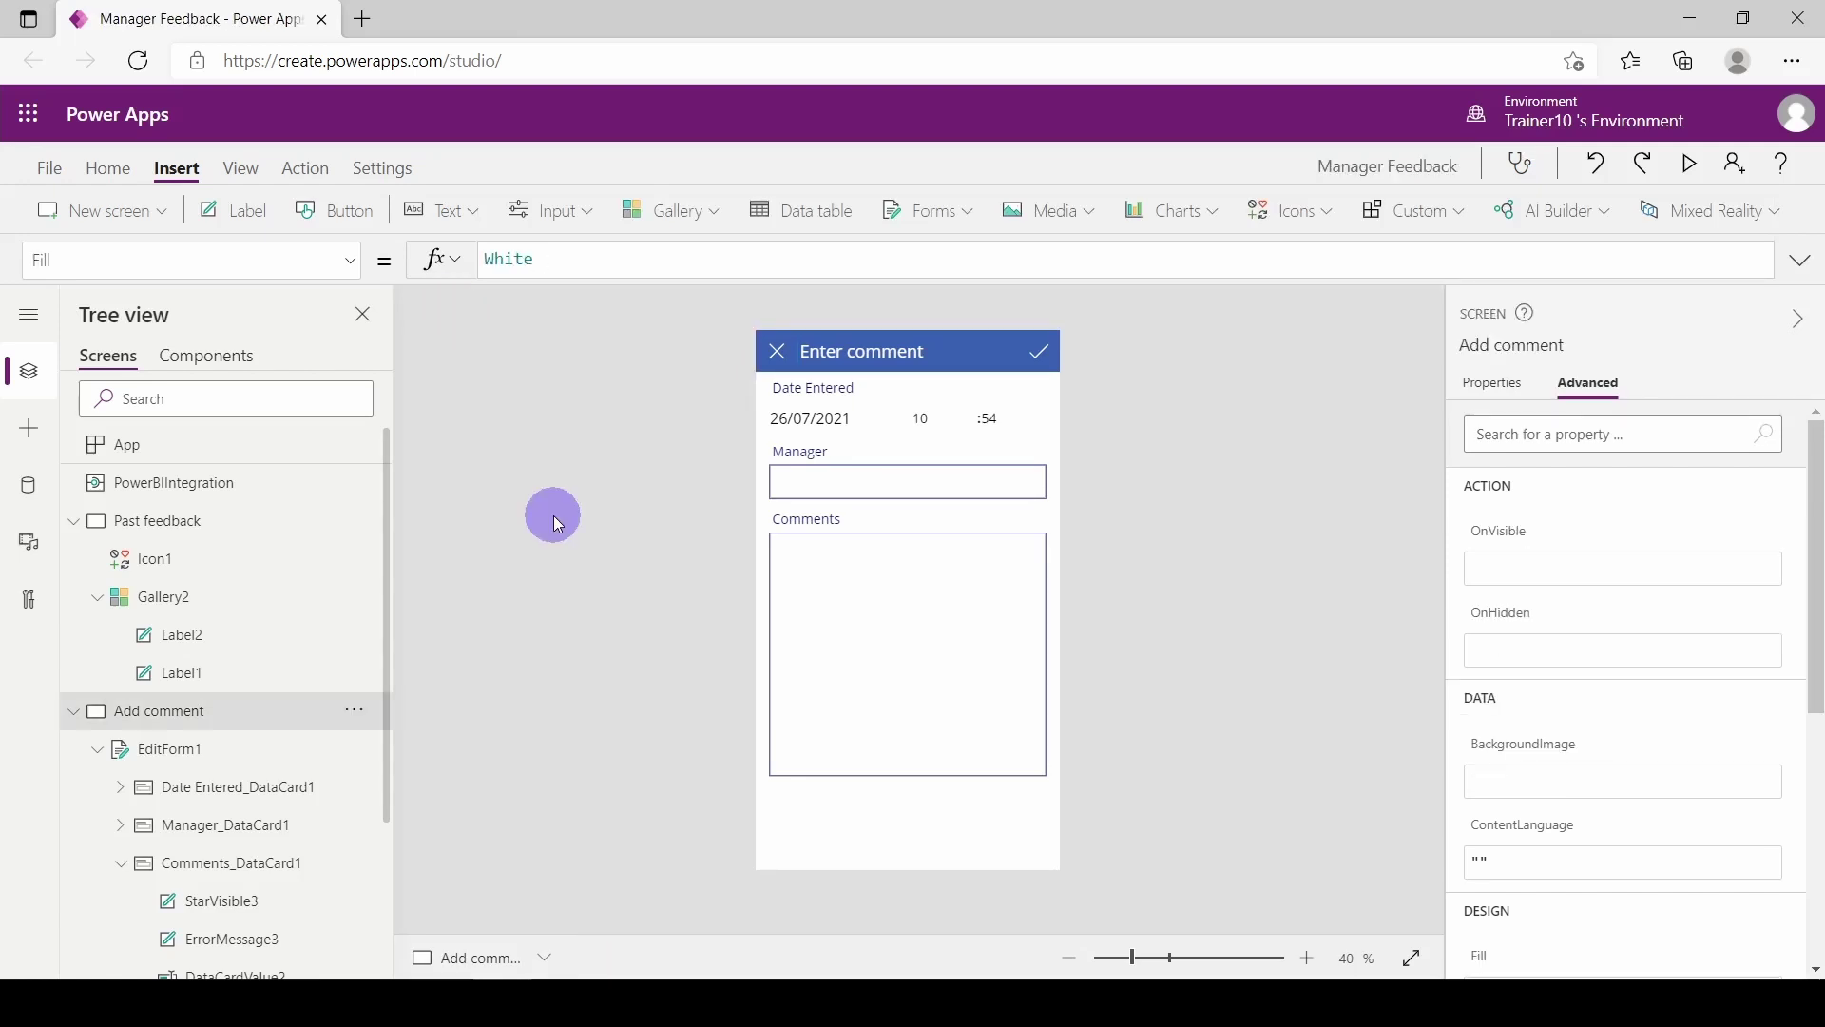
Step: Replace the OnSelect formula of the plus icon on the Past feedback screen with NewForm(EditForm1);
click(164, 534)
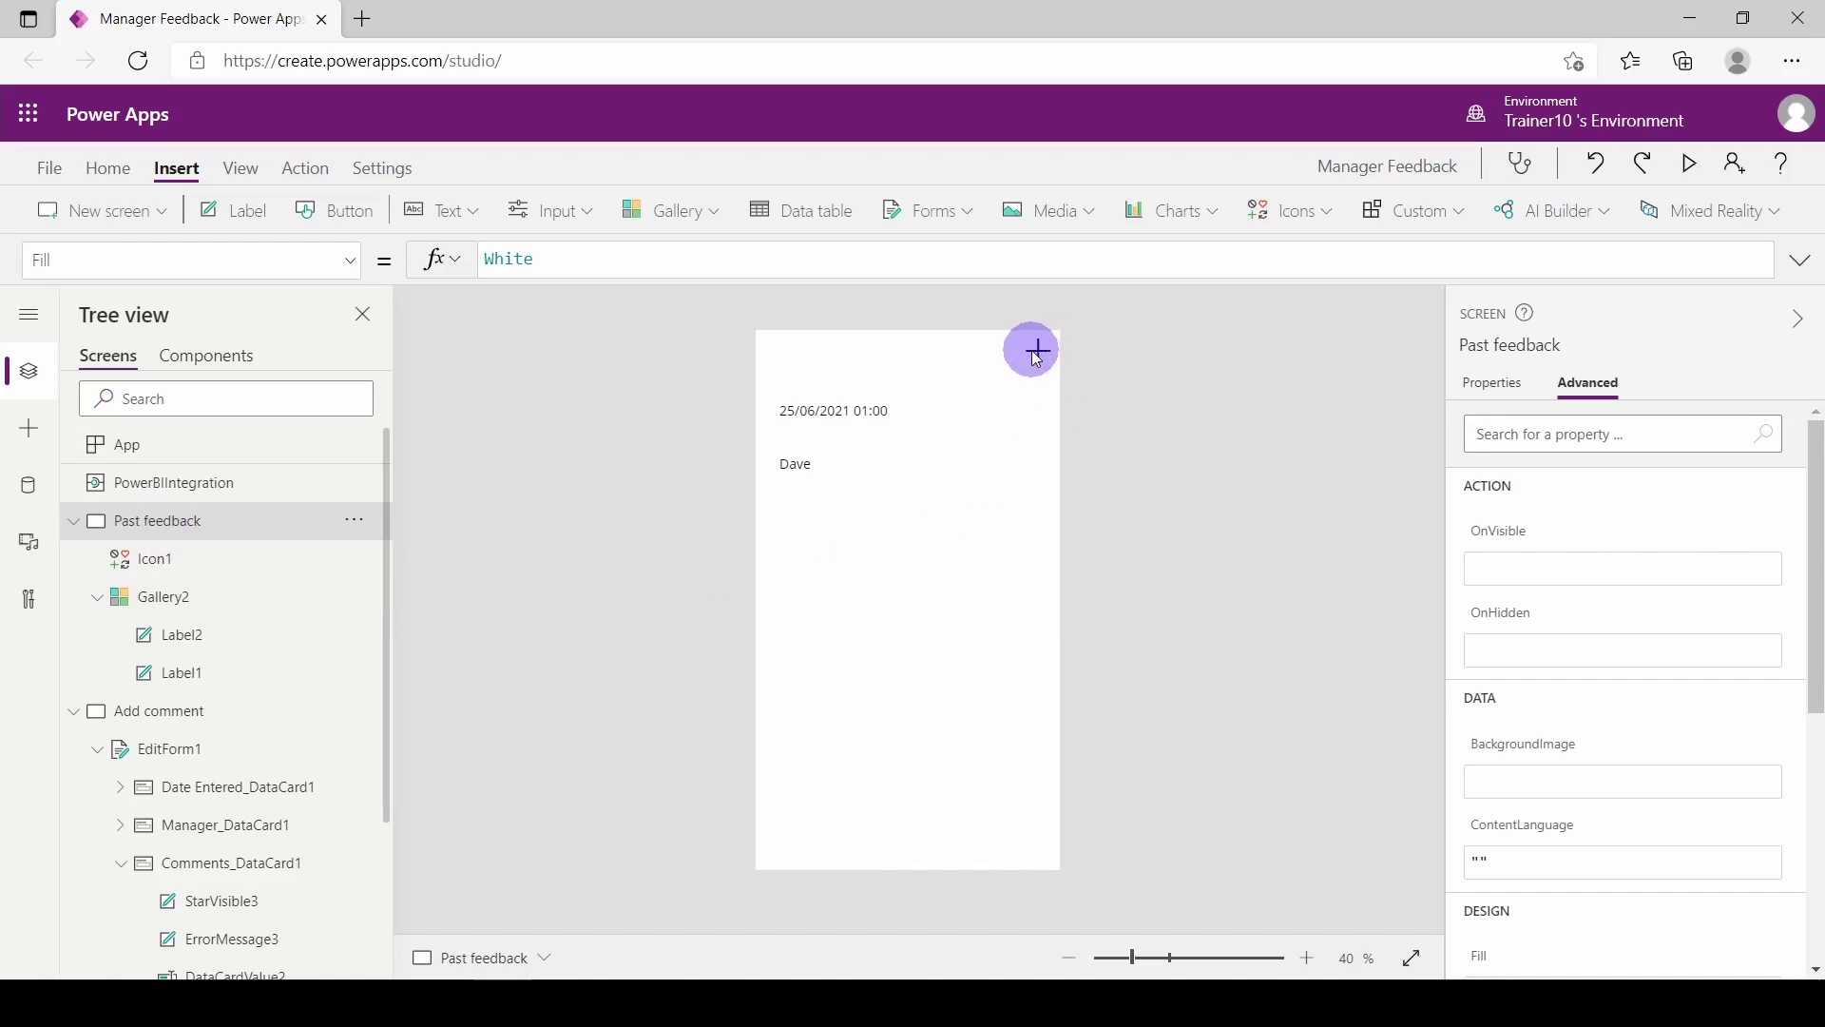
click(1034, 349)
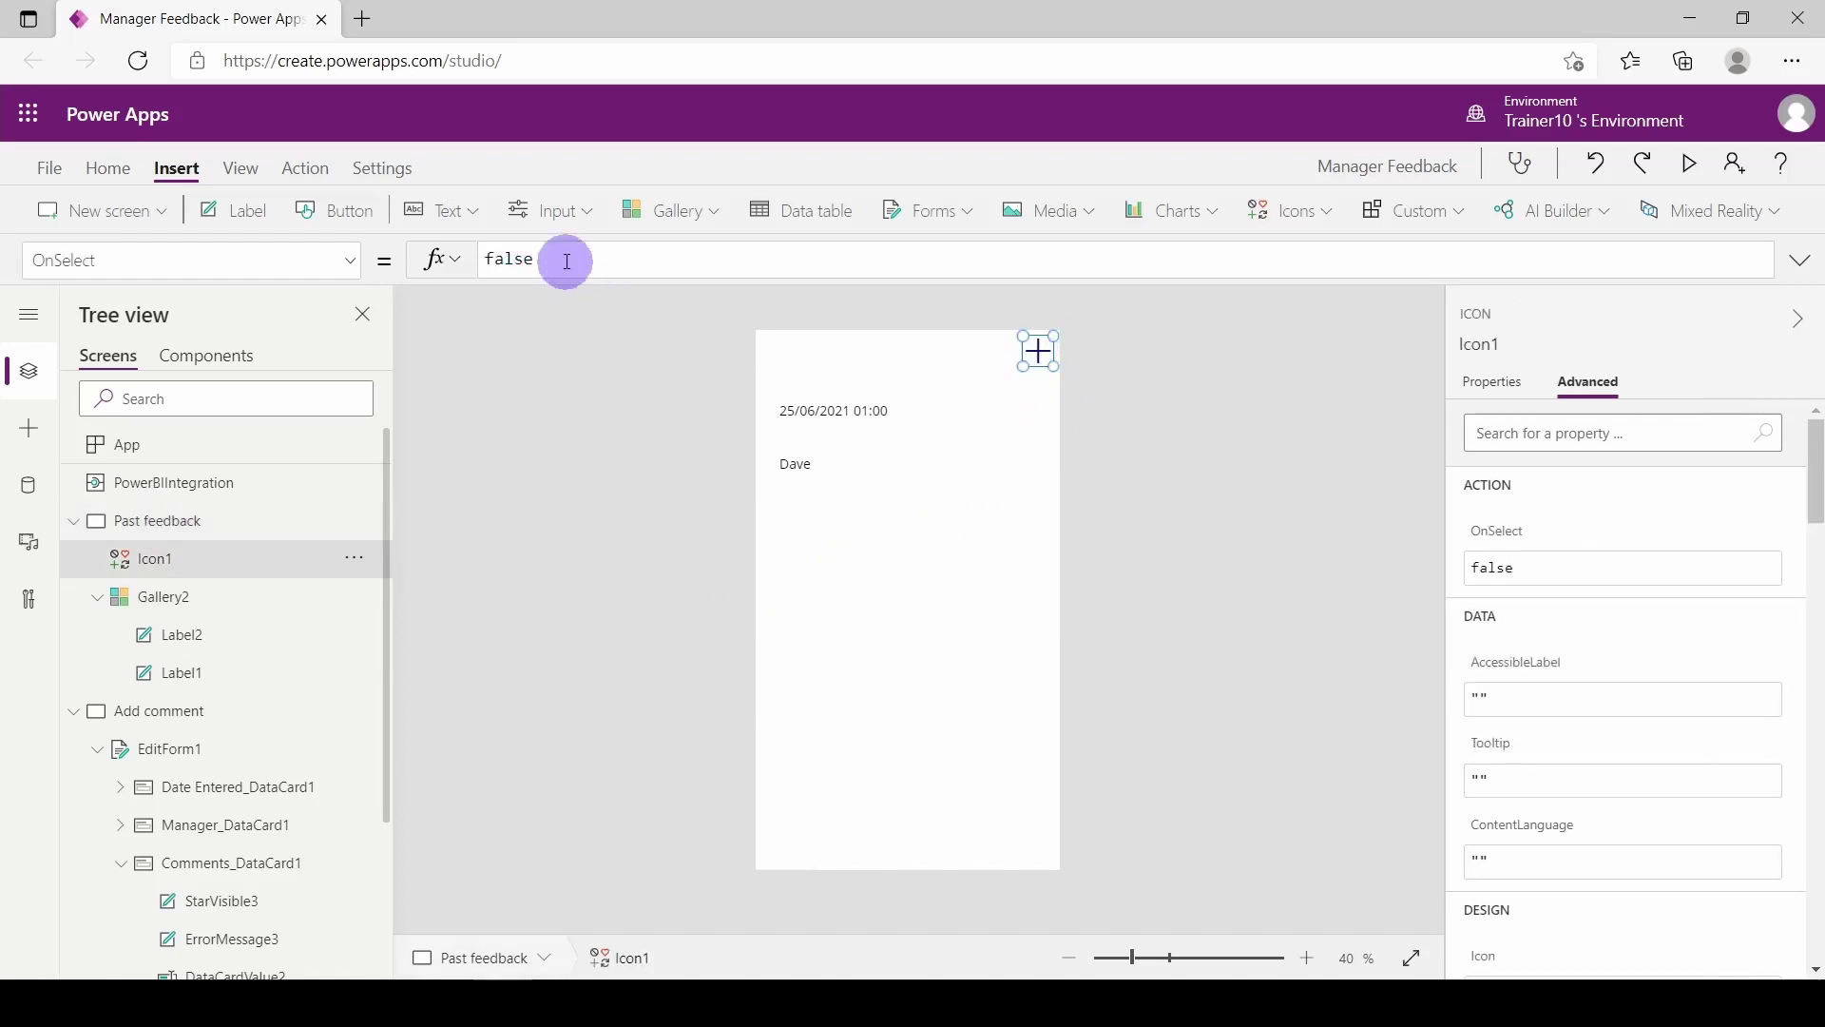
drag(562, 257, 424, 257)
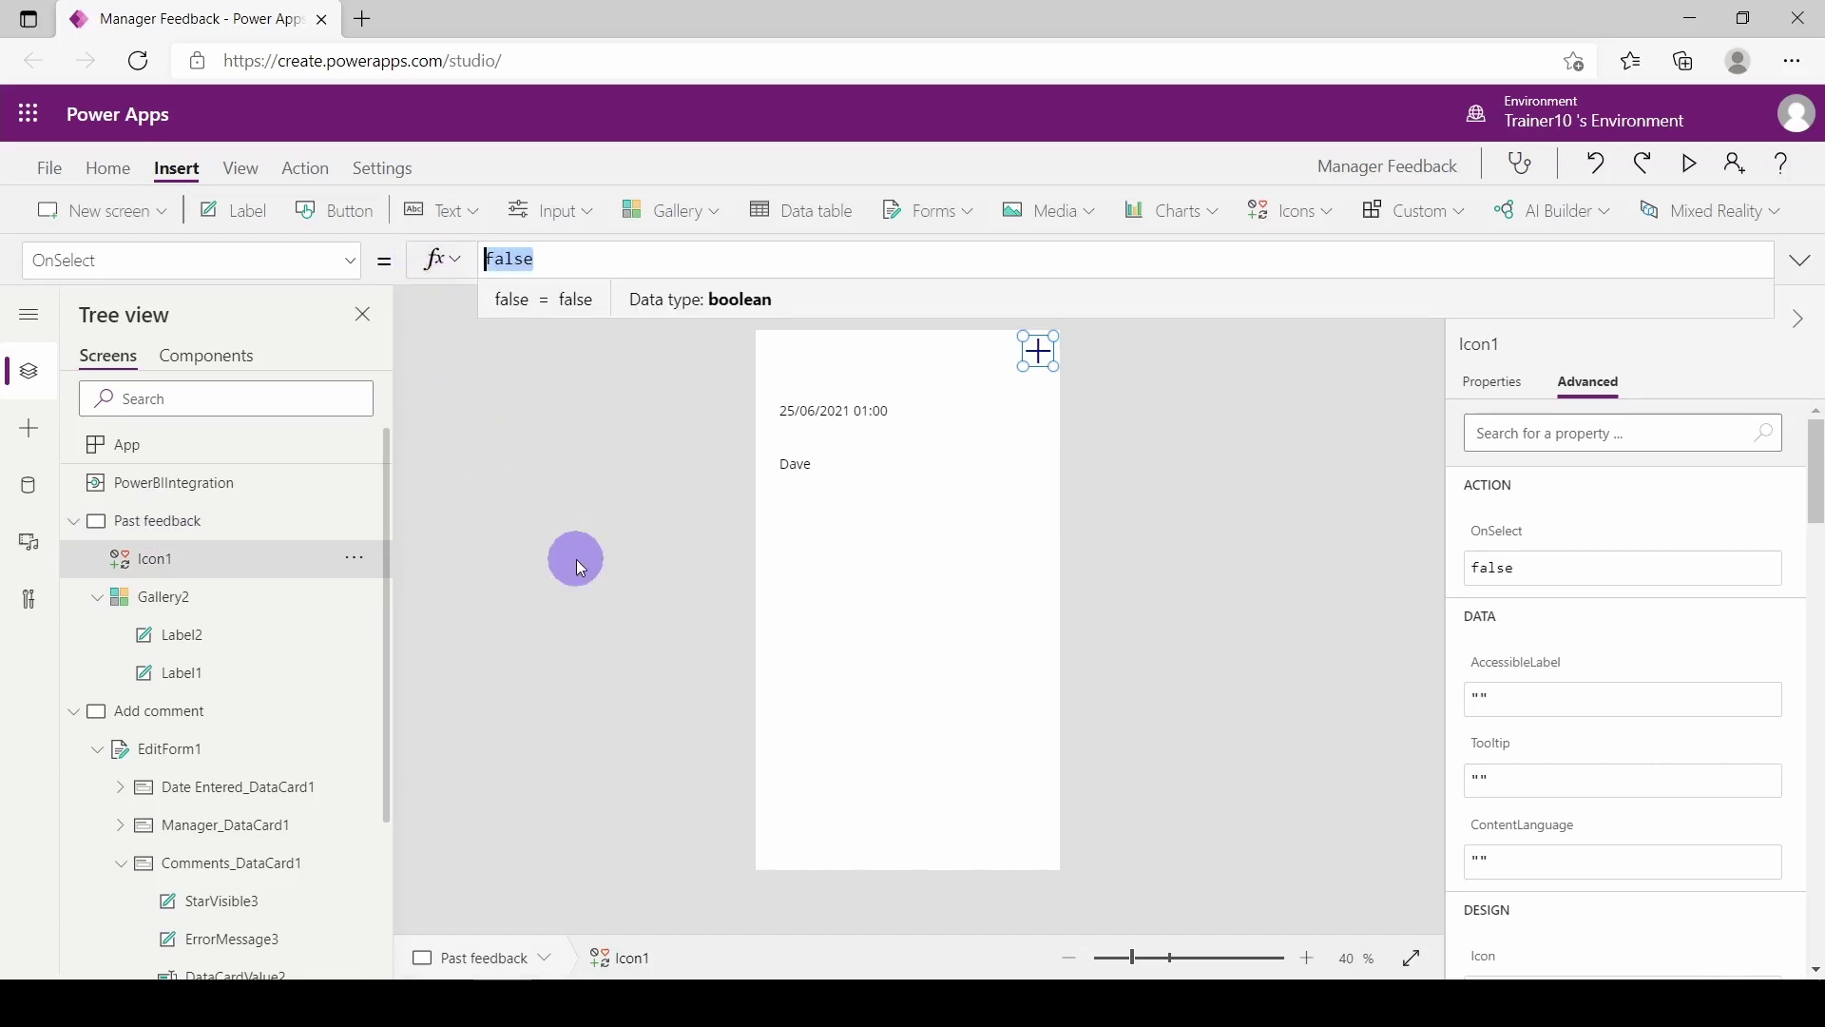
text(Newfo)
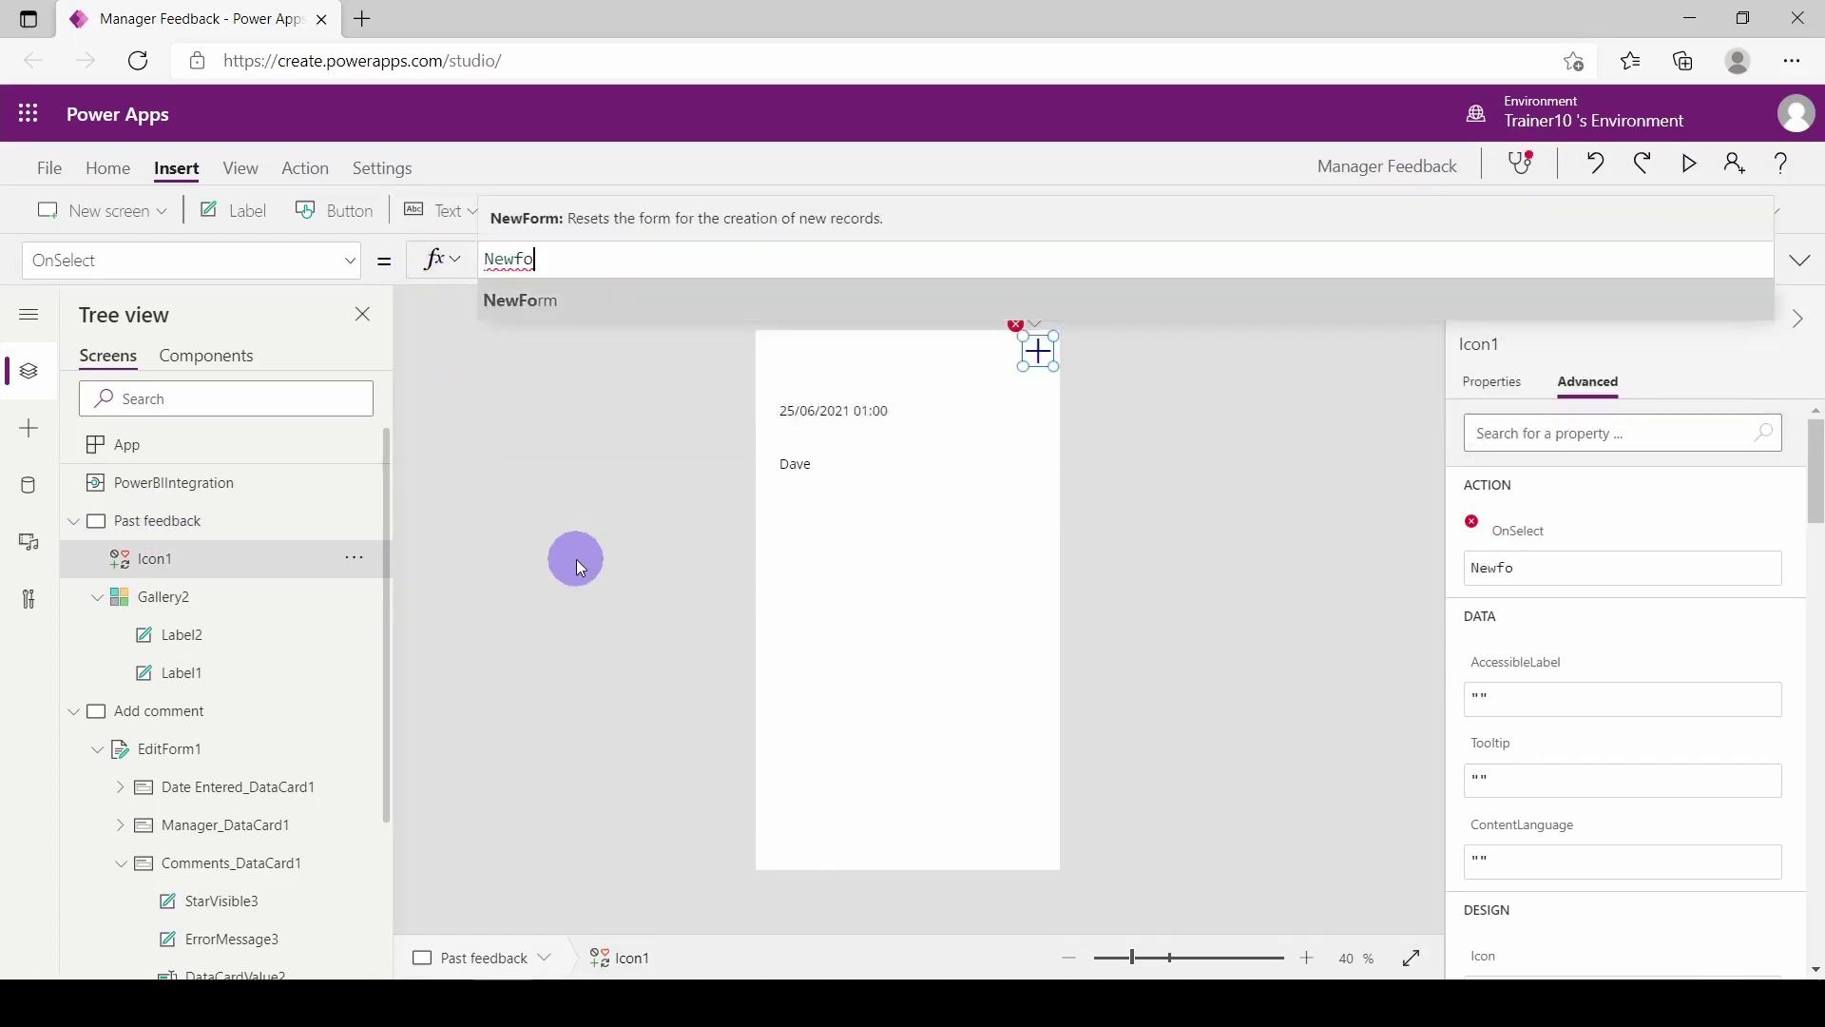
key(Tab)
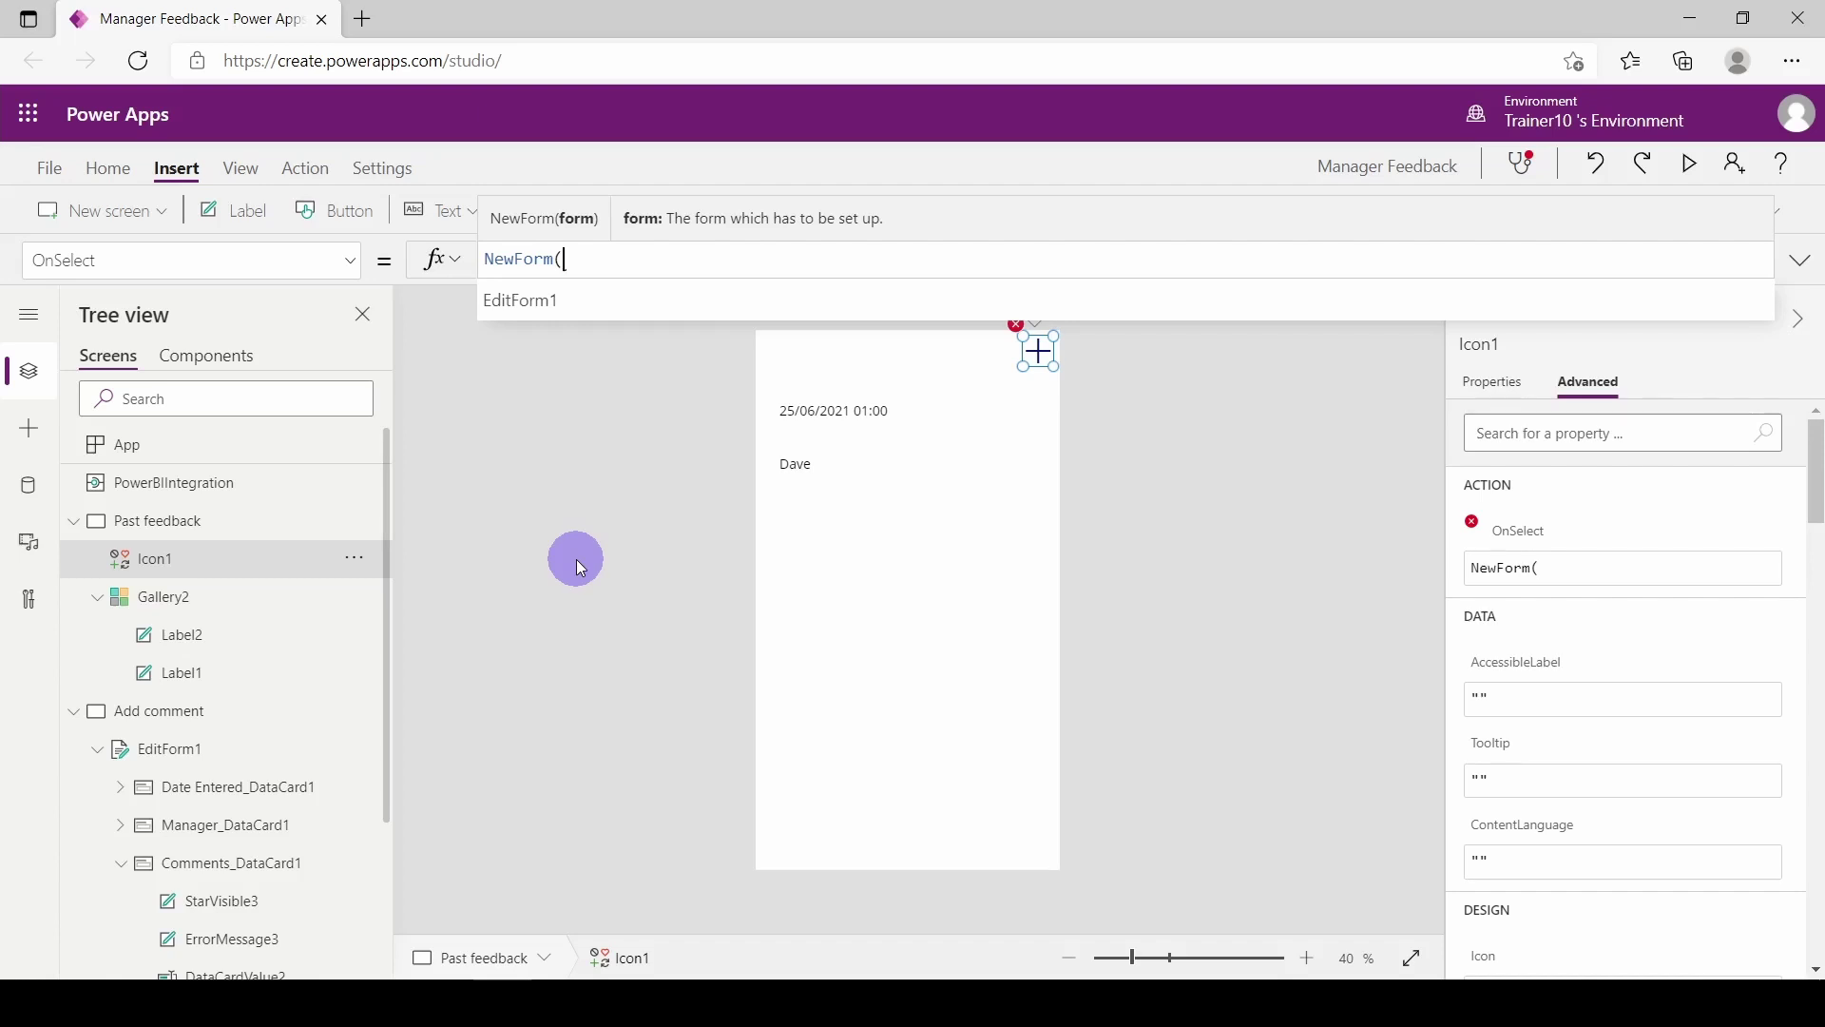
key(Down)
key(Tab)
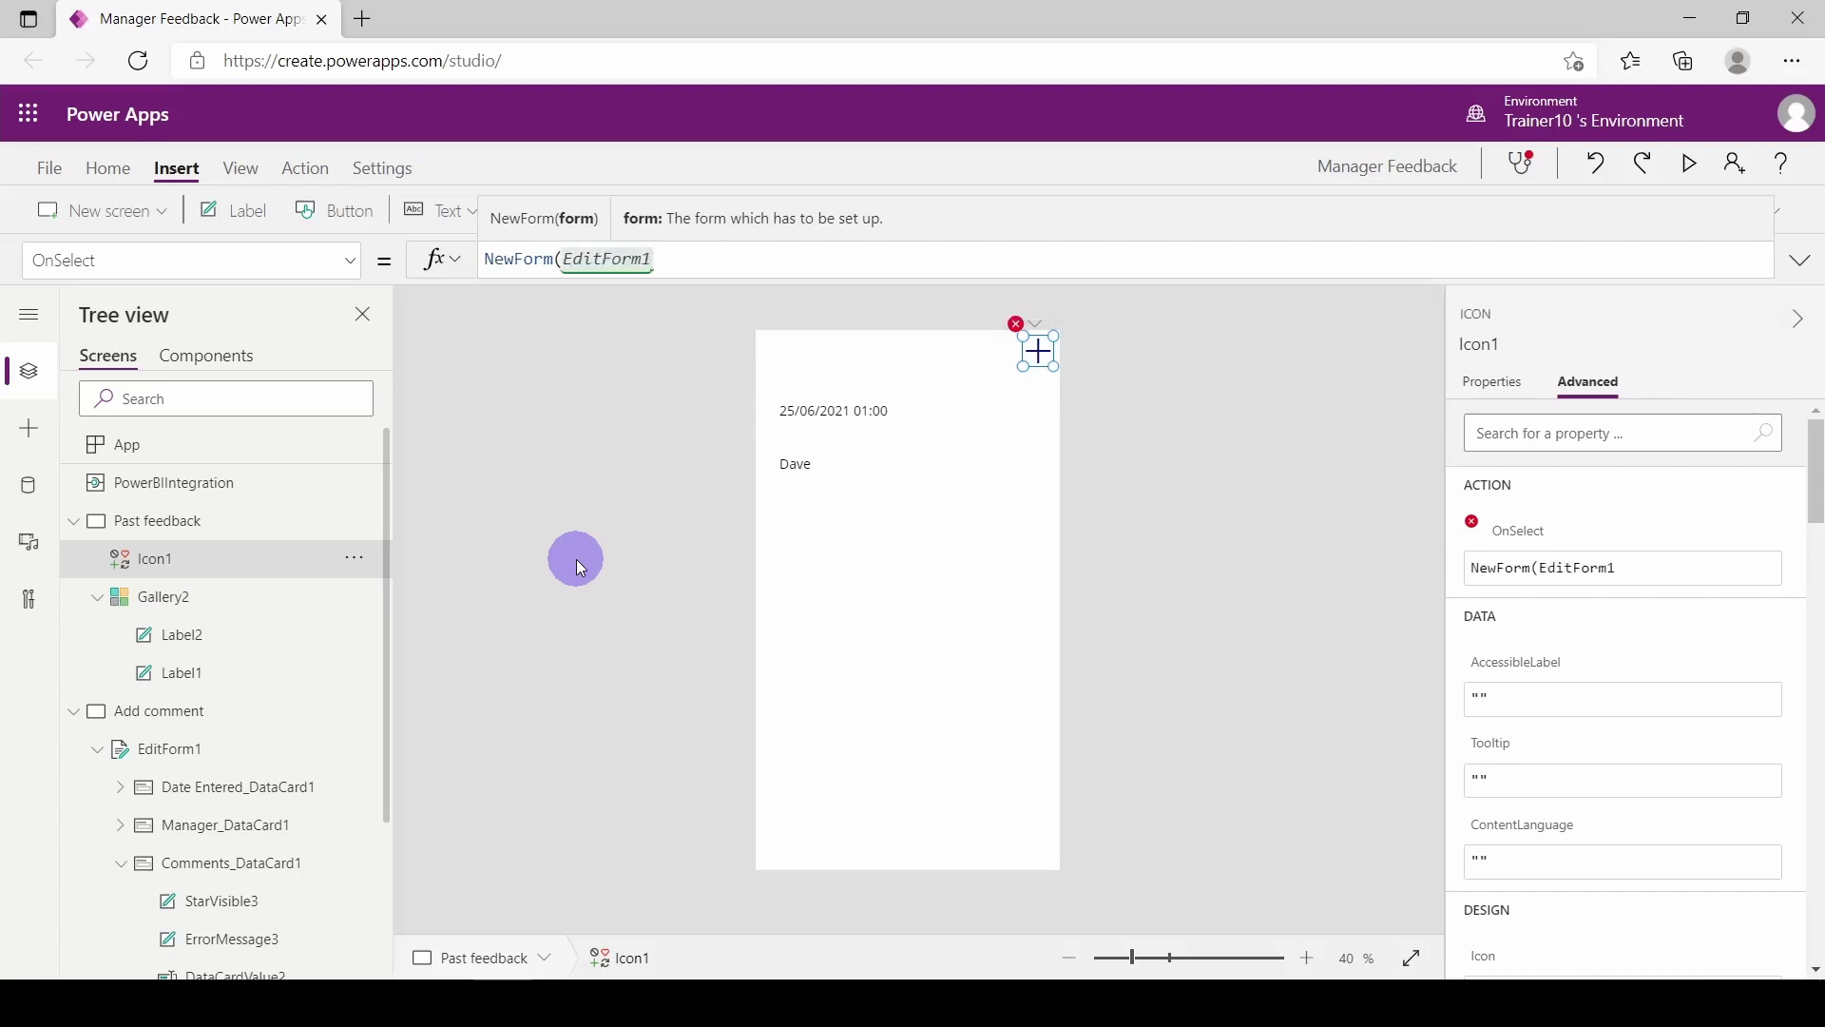
text();)
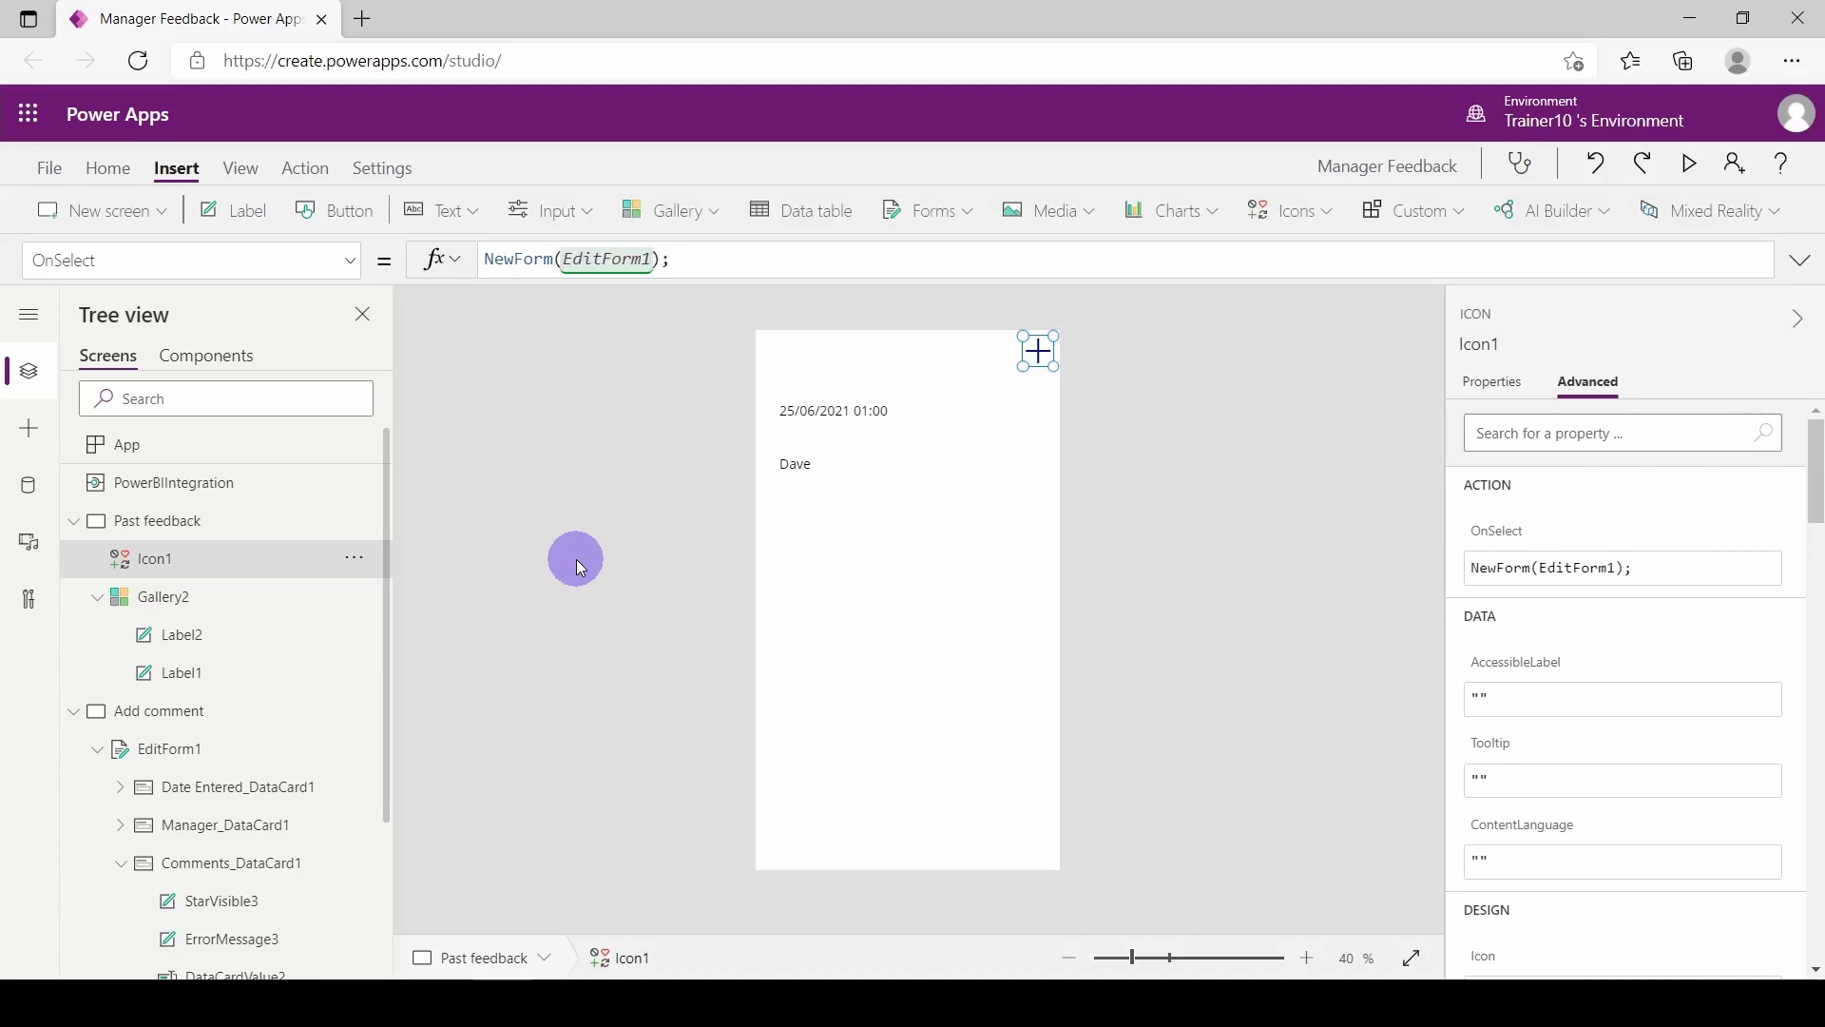
Step: Extend the plus icon's OnSelect formula with Navigate('Add comment')
text(Navi)
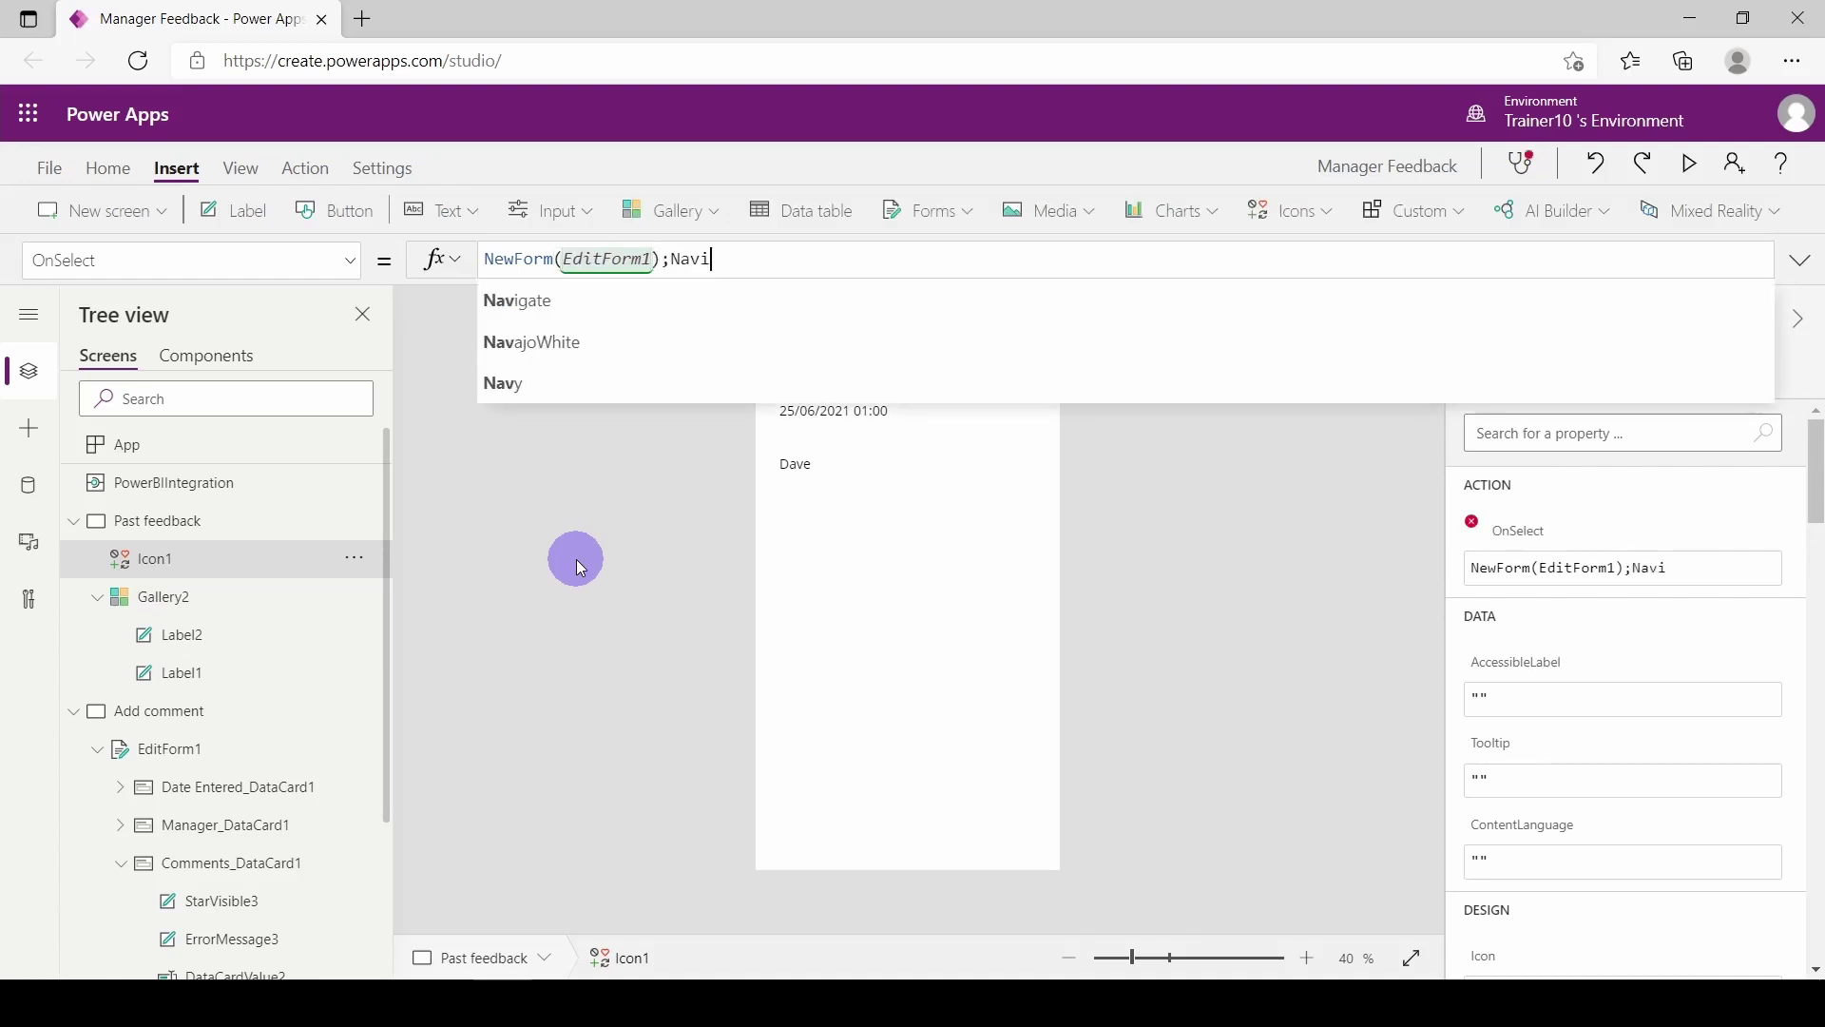
text(gate()
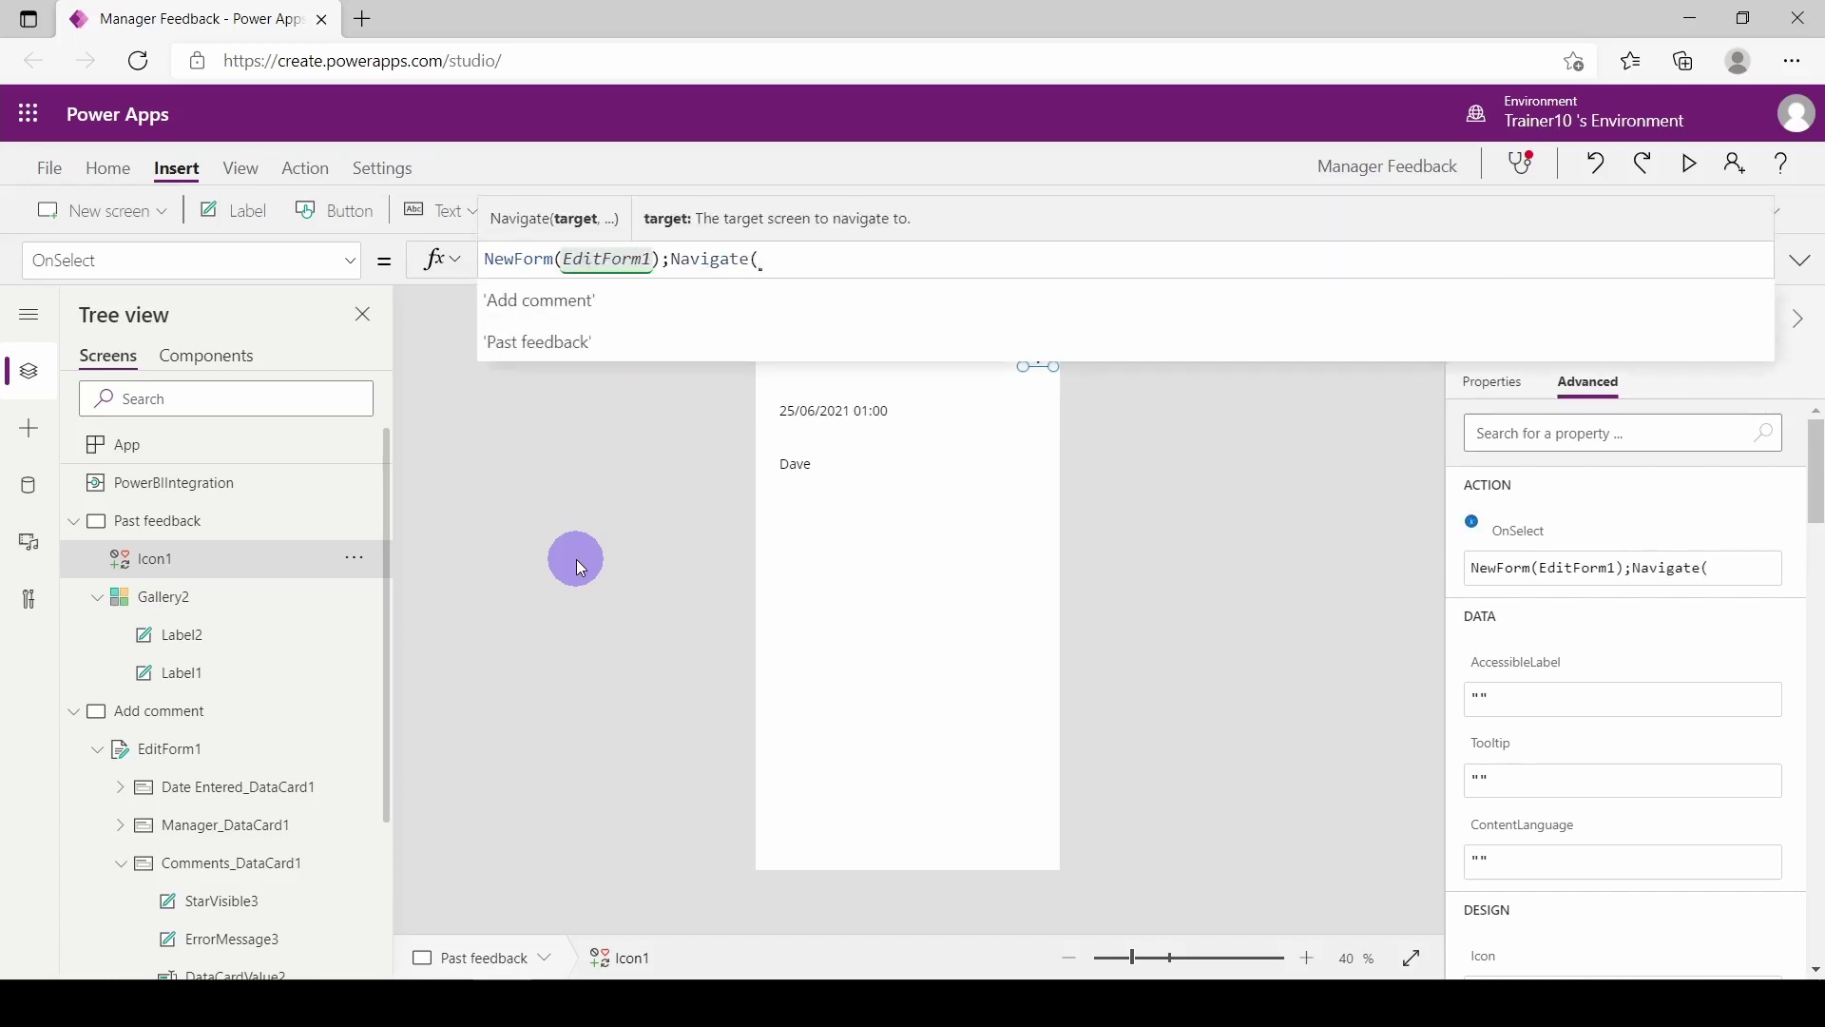
text(add)
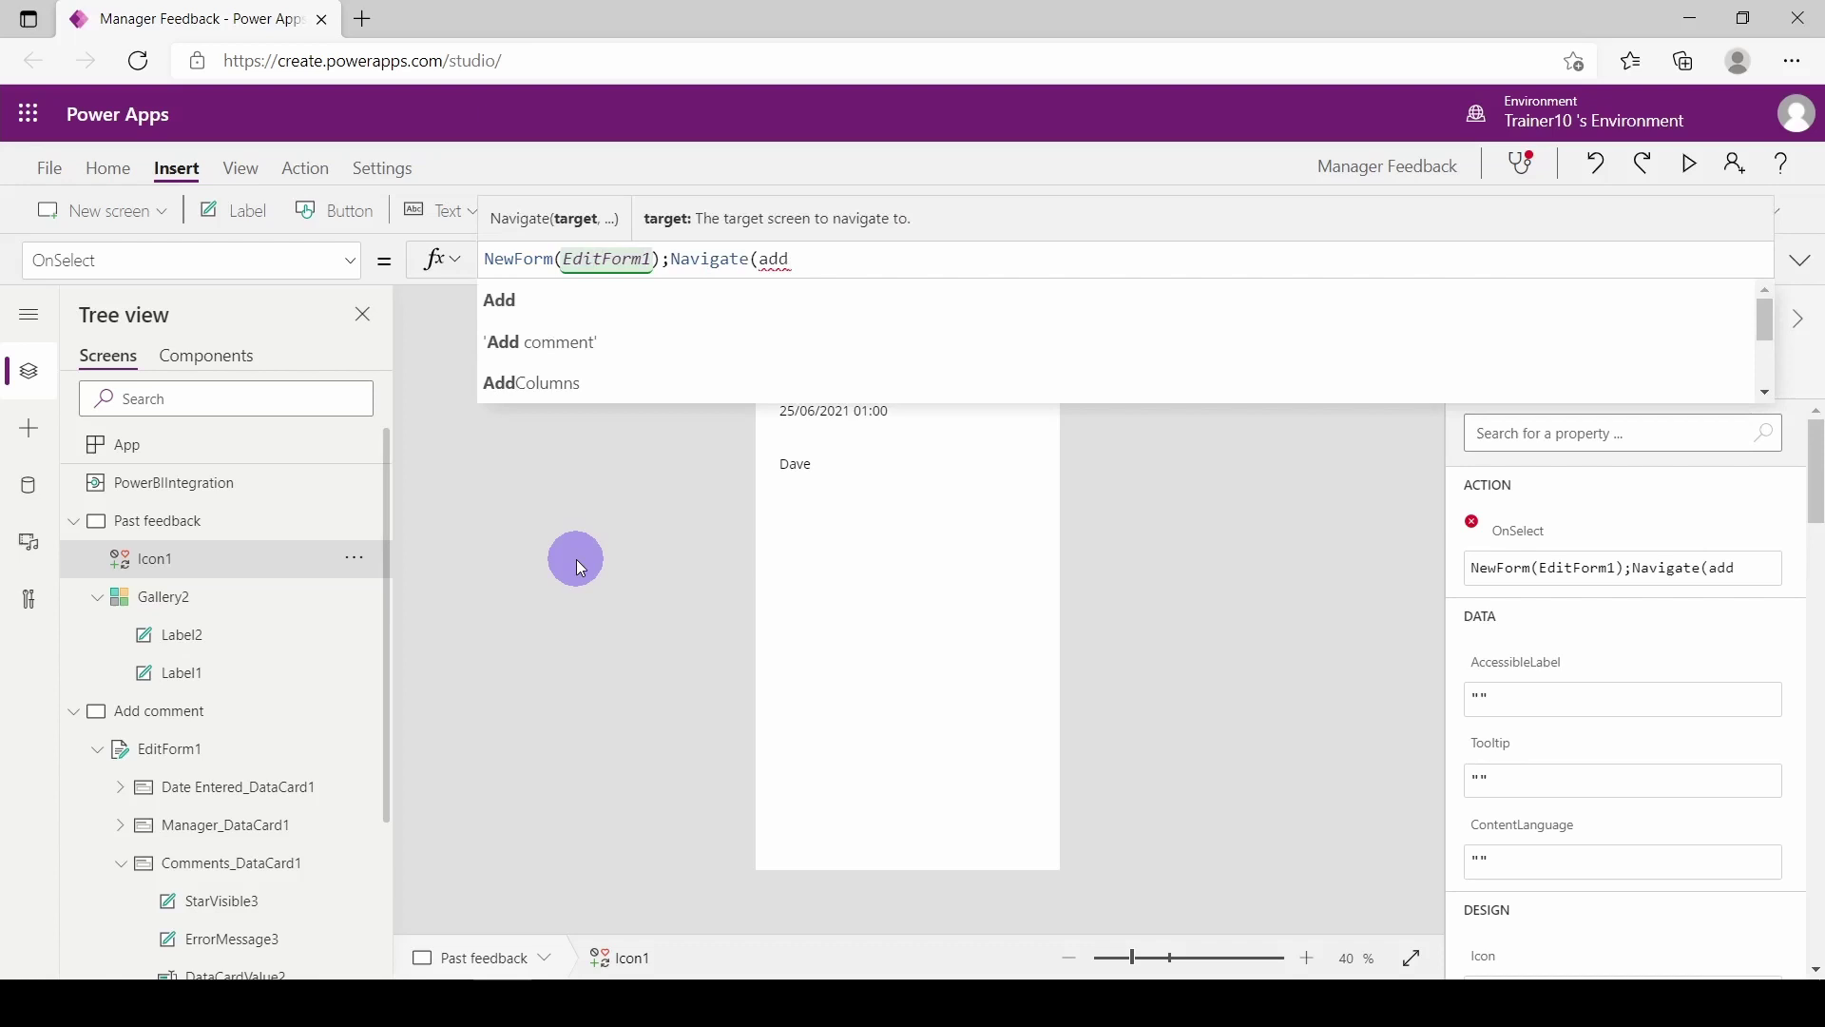
key(Down)
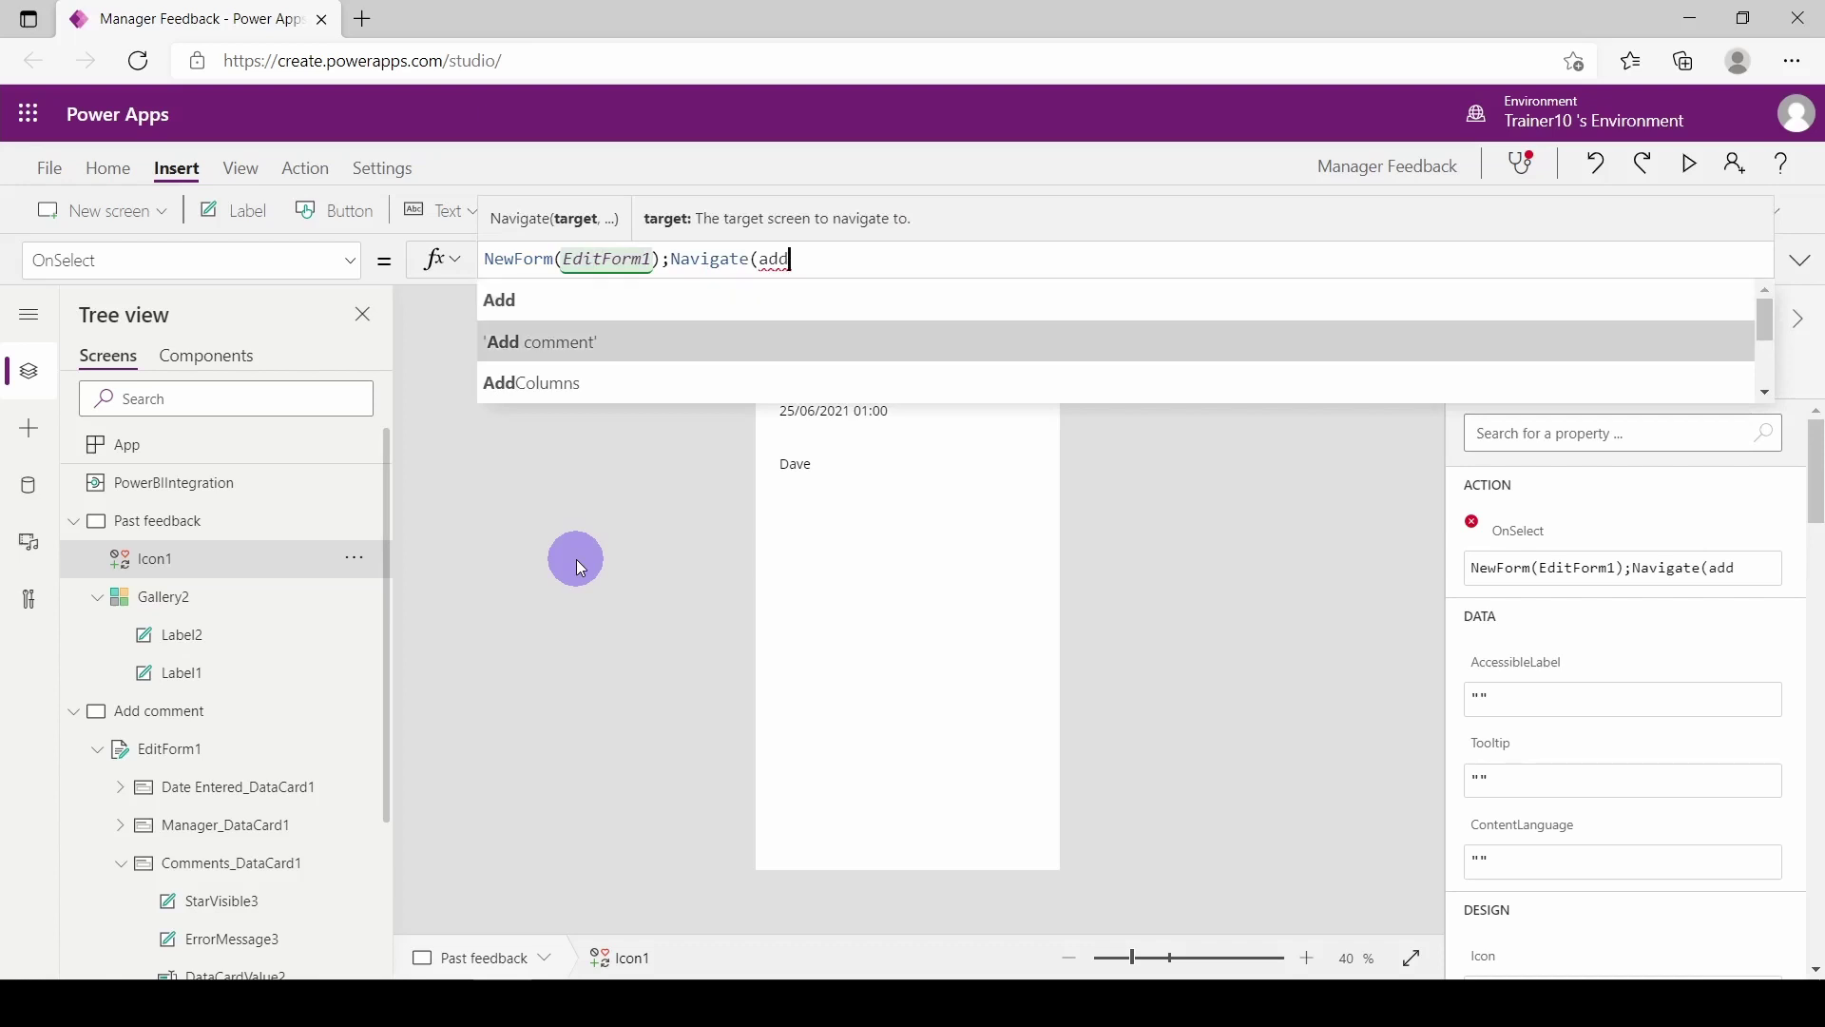
key(Tab)
text())
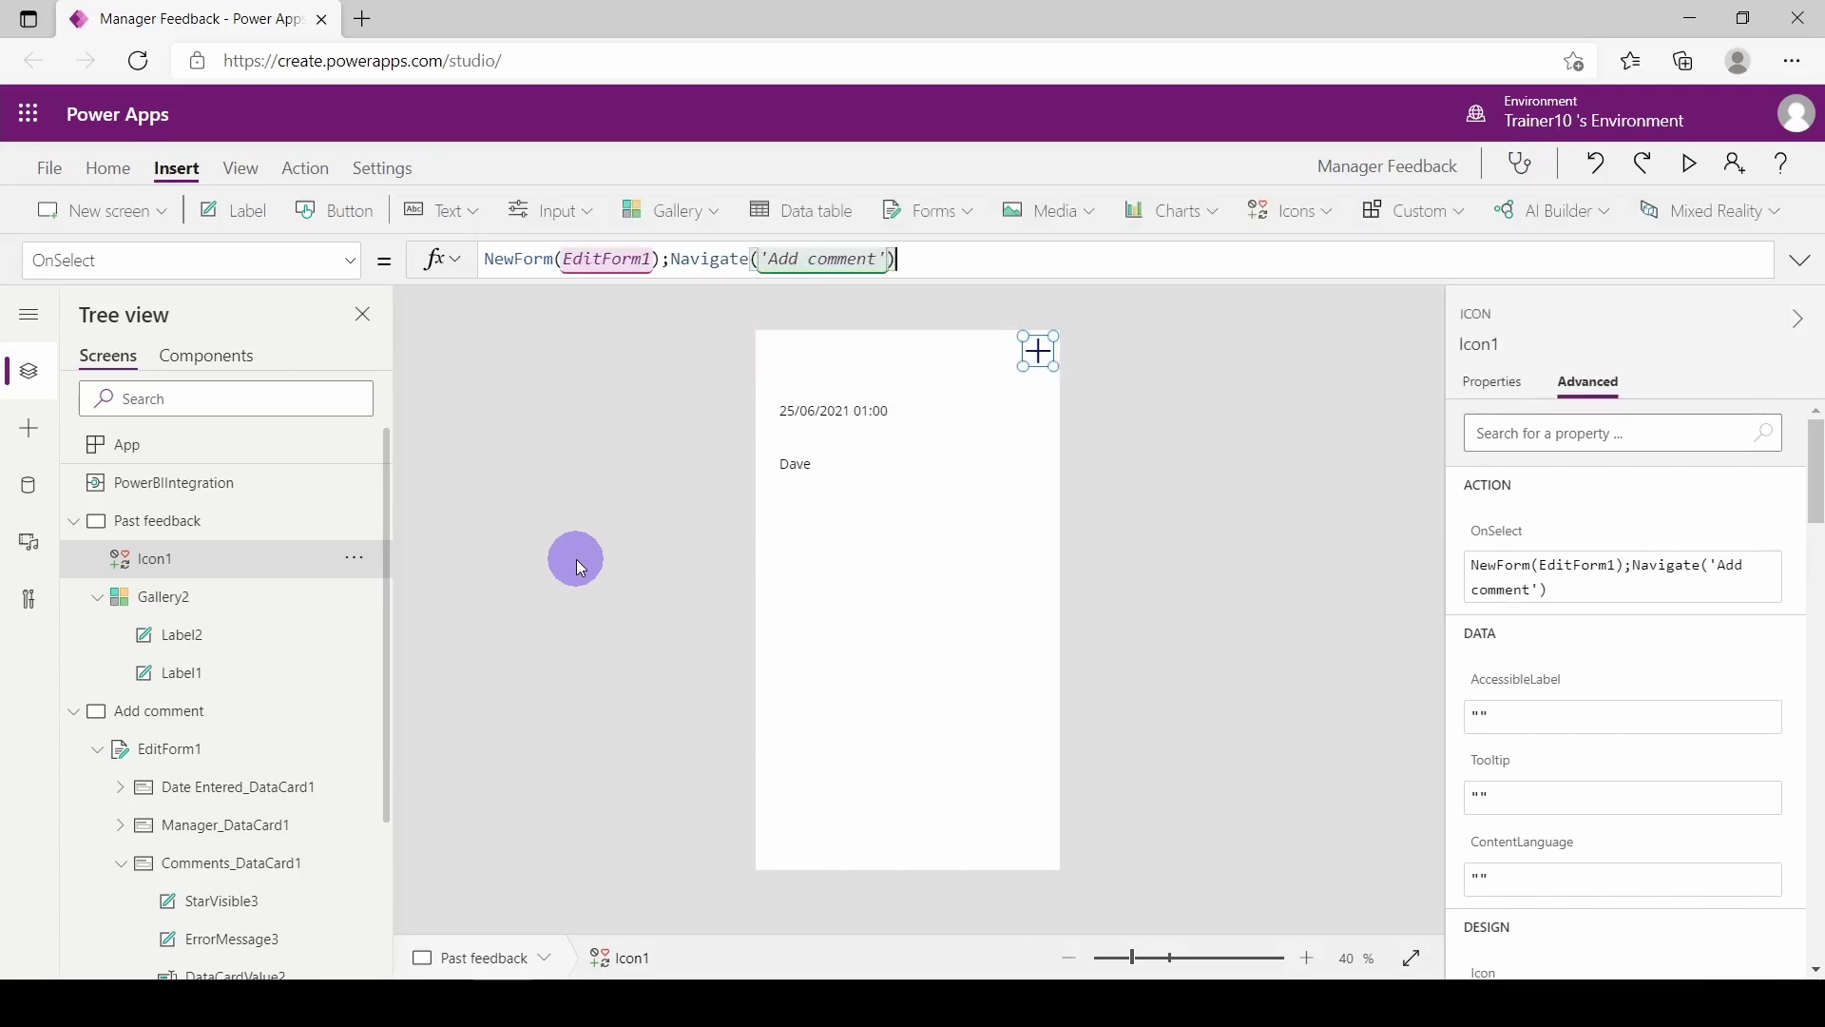
Step: Preview the app, start a new comment, fill in the manager's name and the comment "There is worrying trends....", and leave the preview
click(1688, 177)
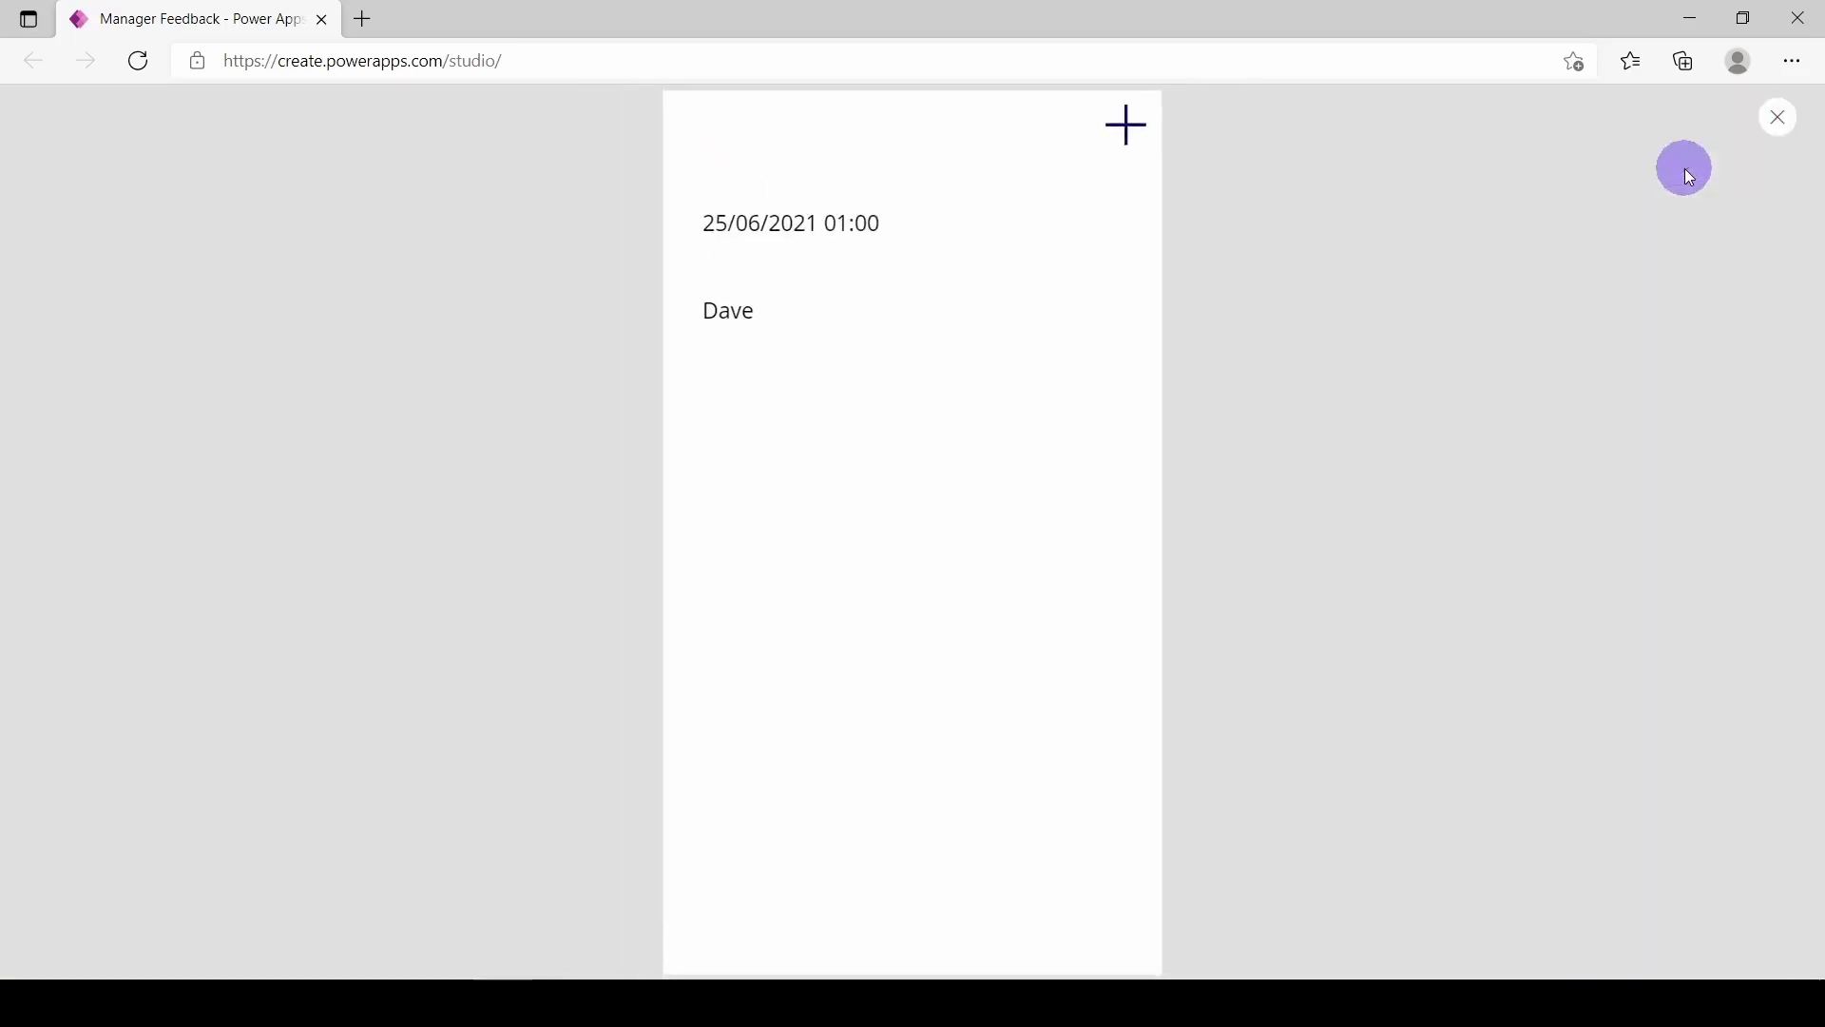
click(1128, 125)
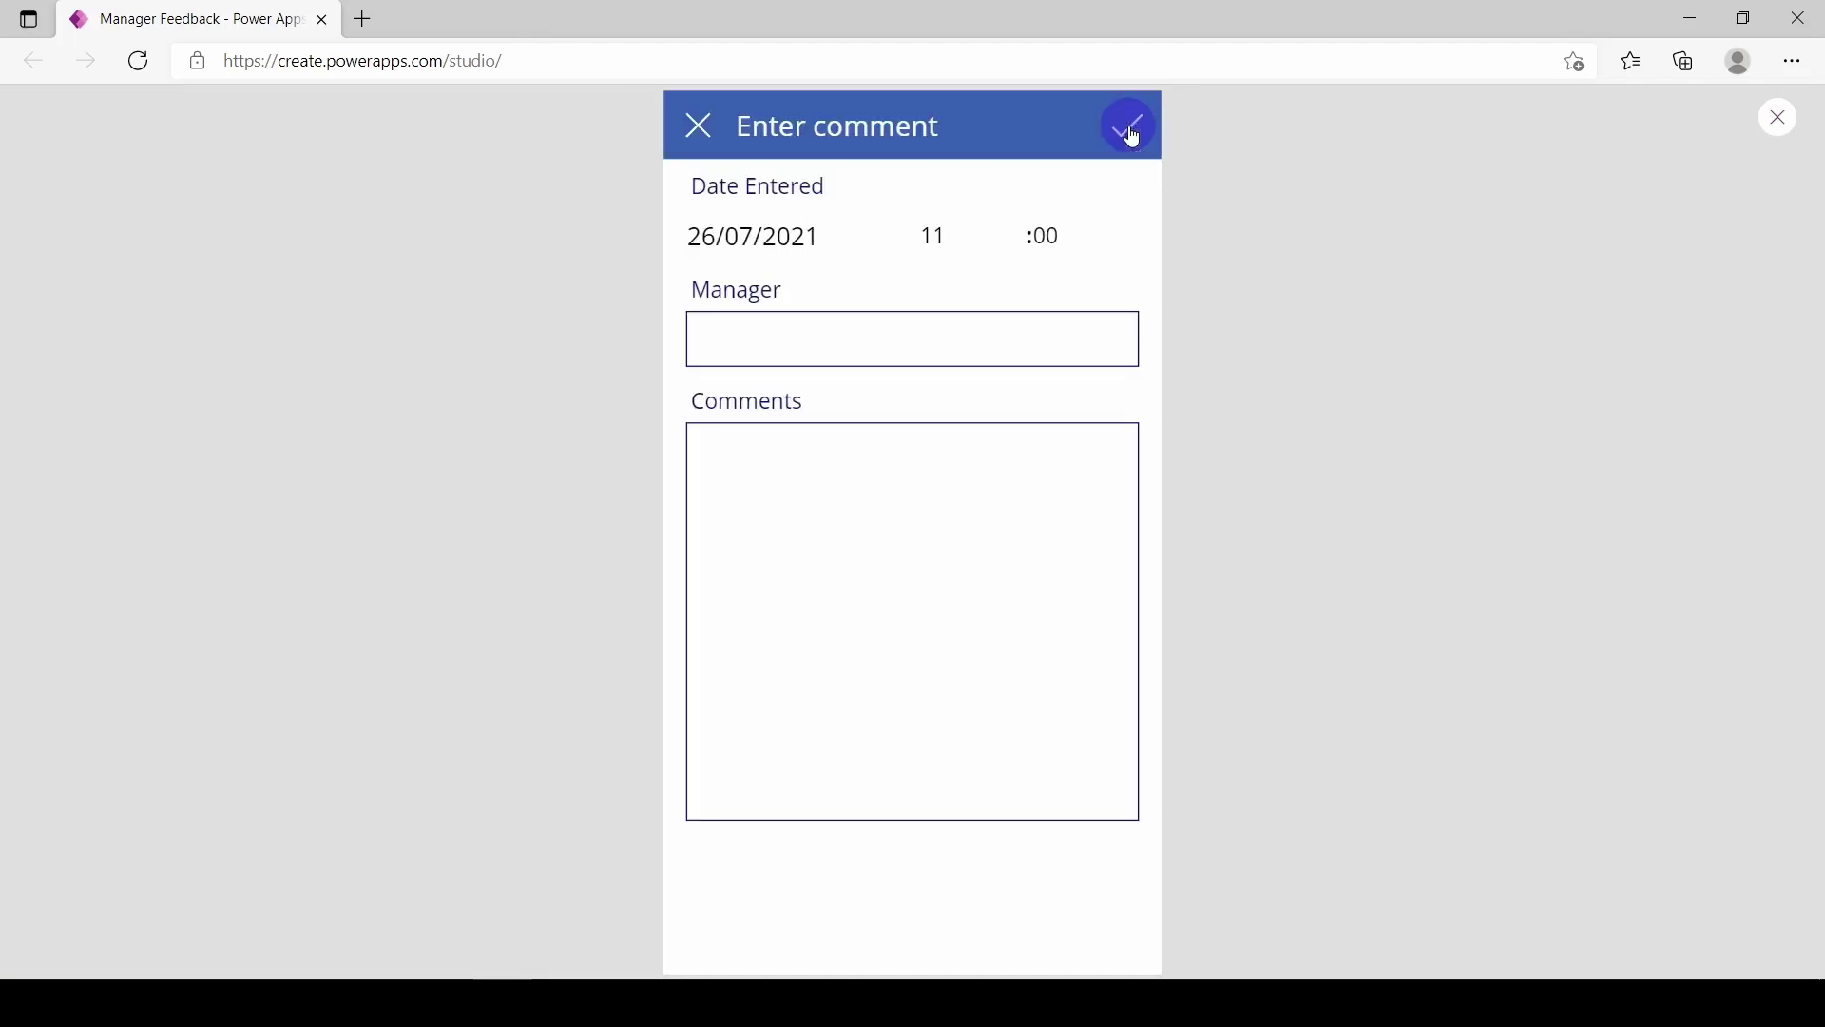
click(810, 344)
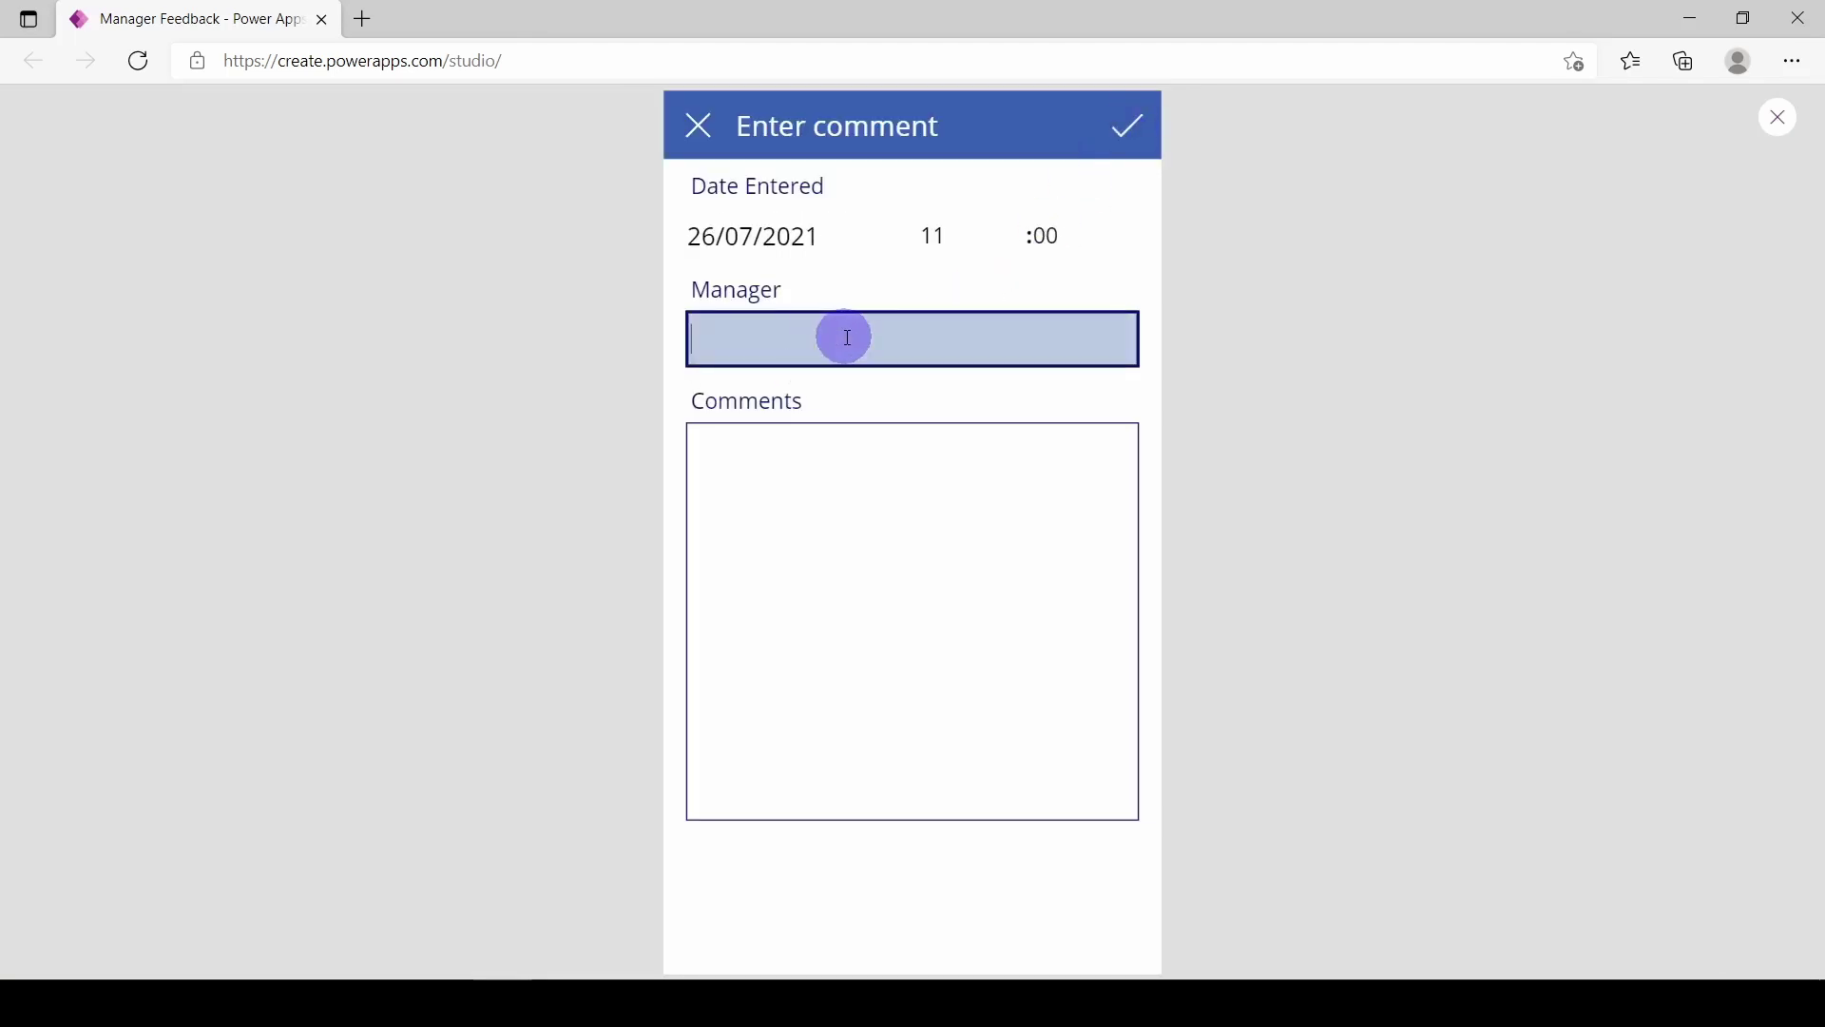
text(Sam)
click(816, 501)
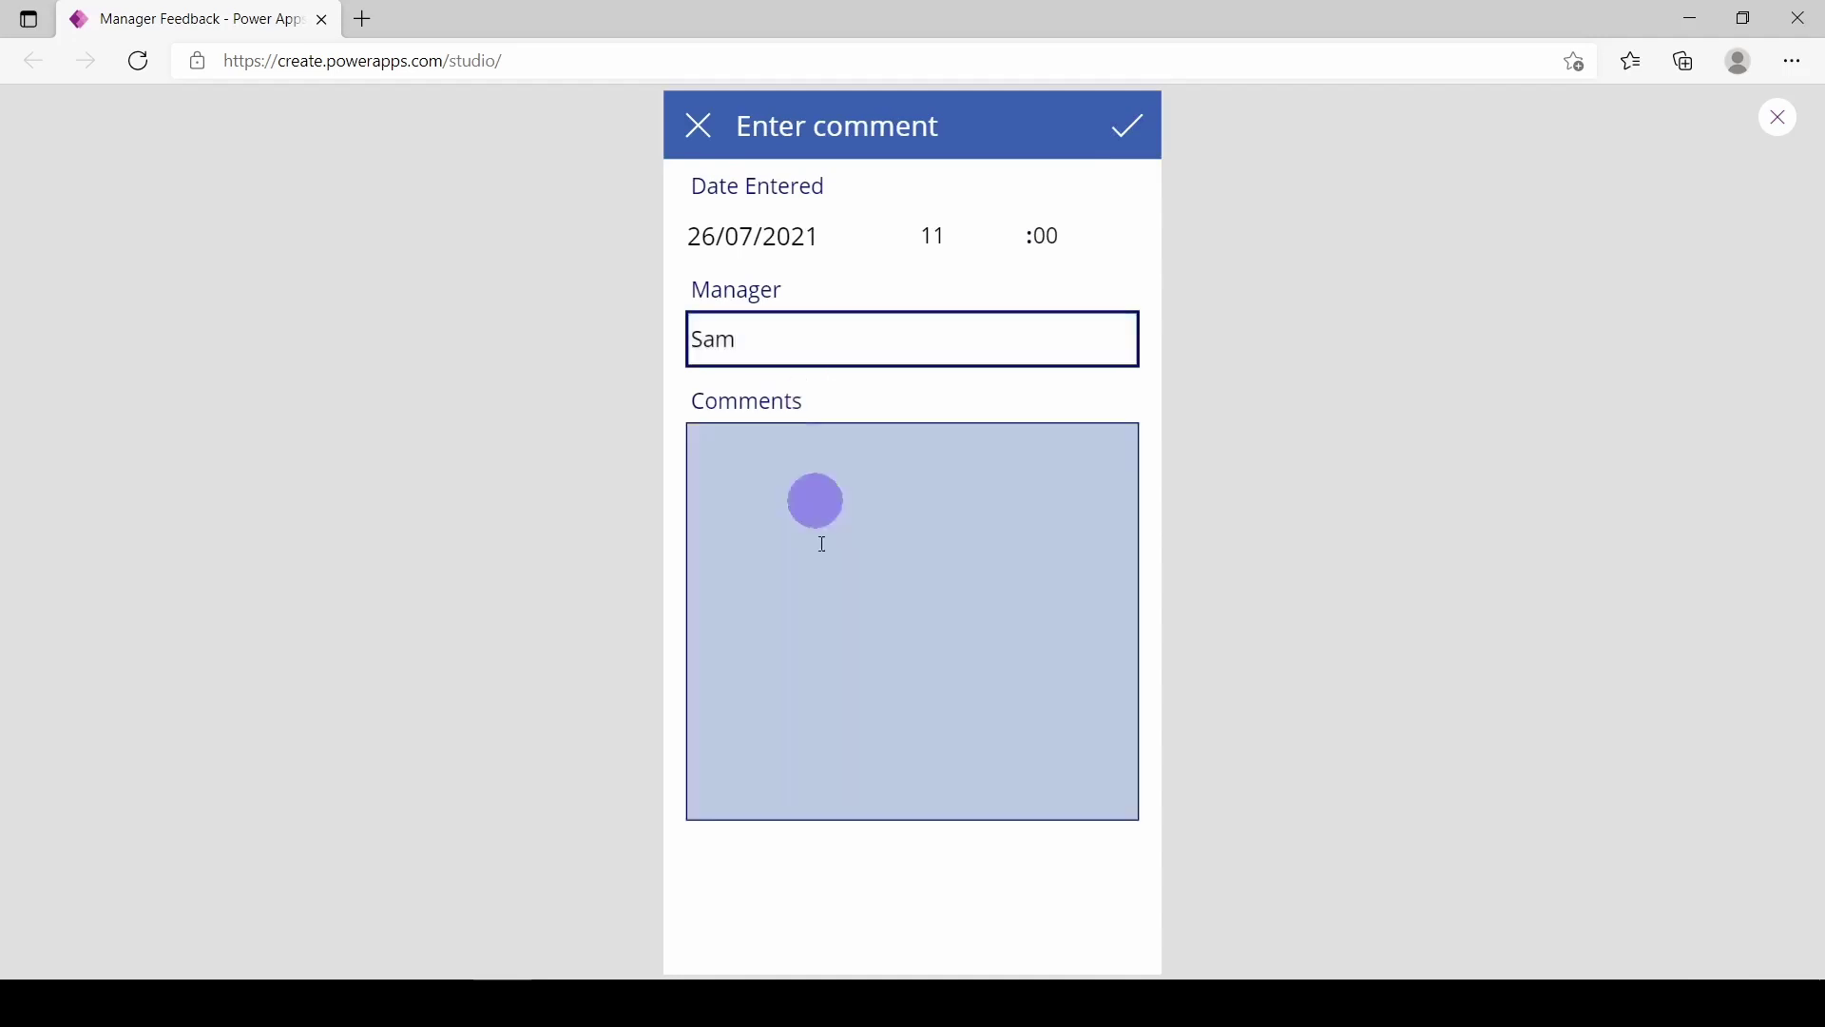
click(823, 544)
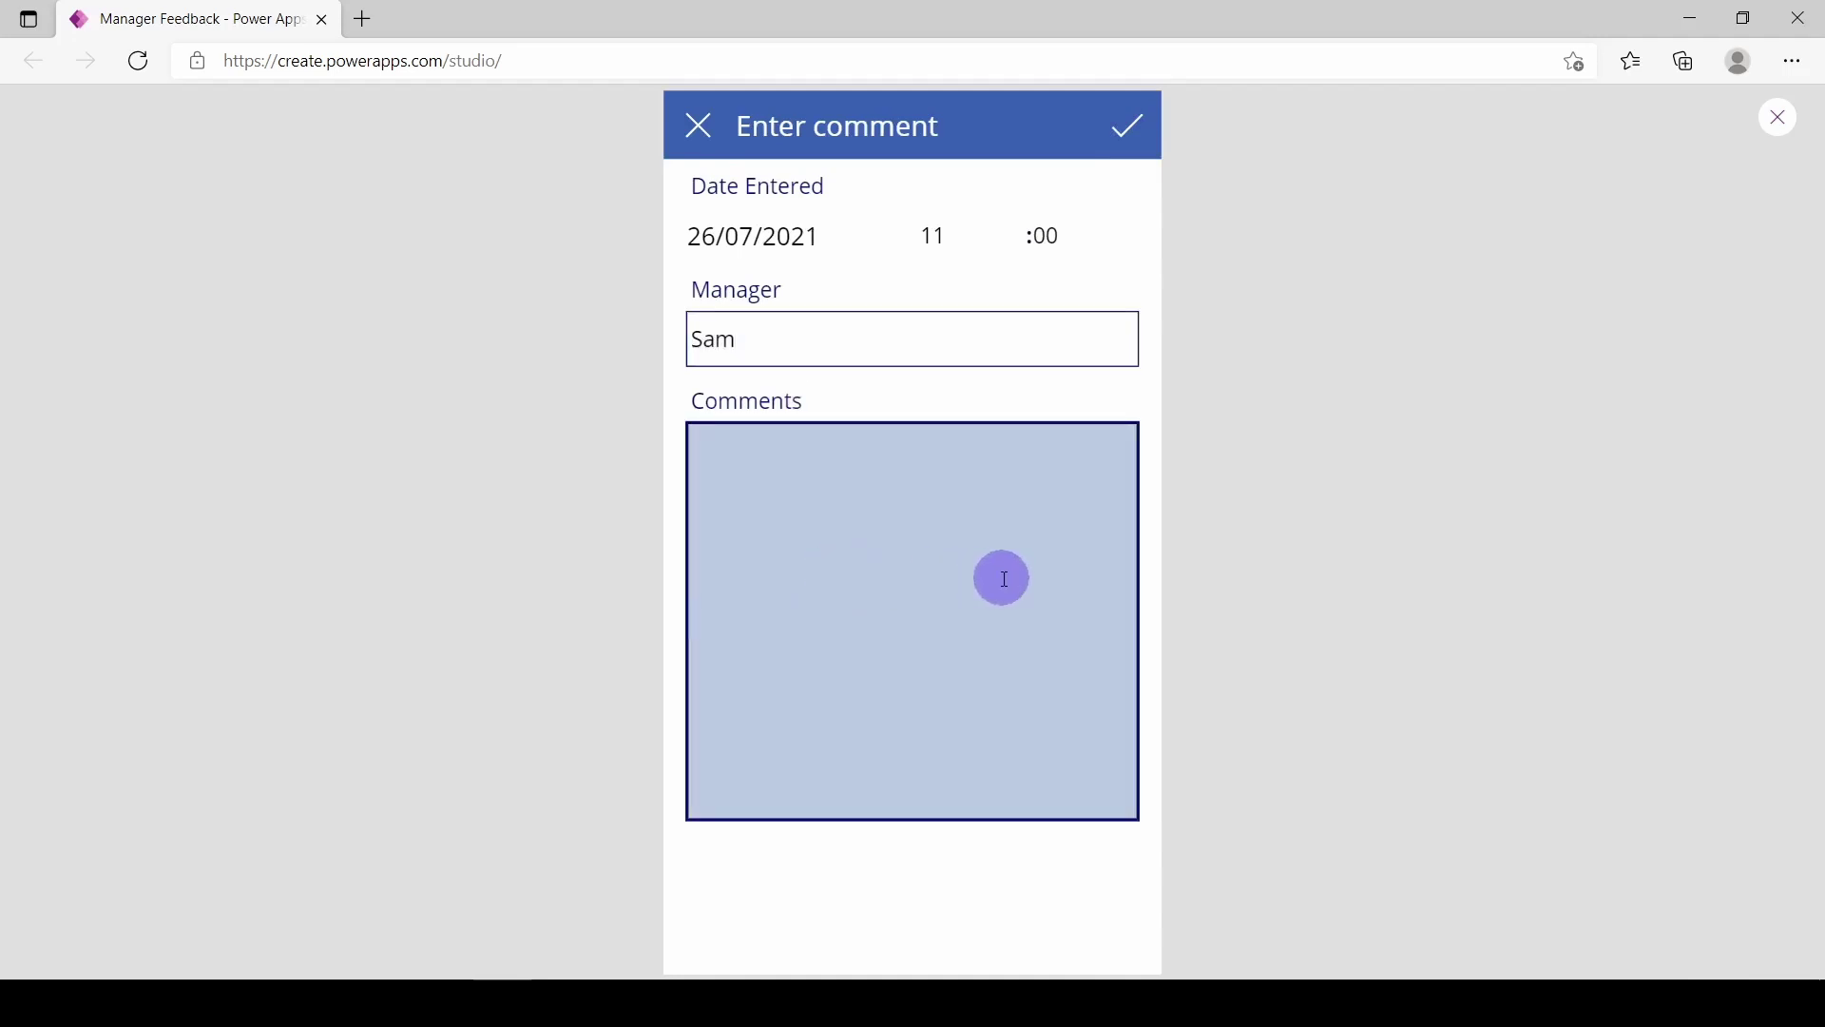
text(There is worrying tren)
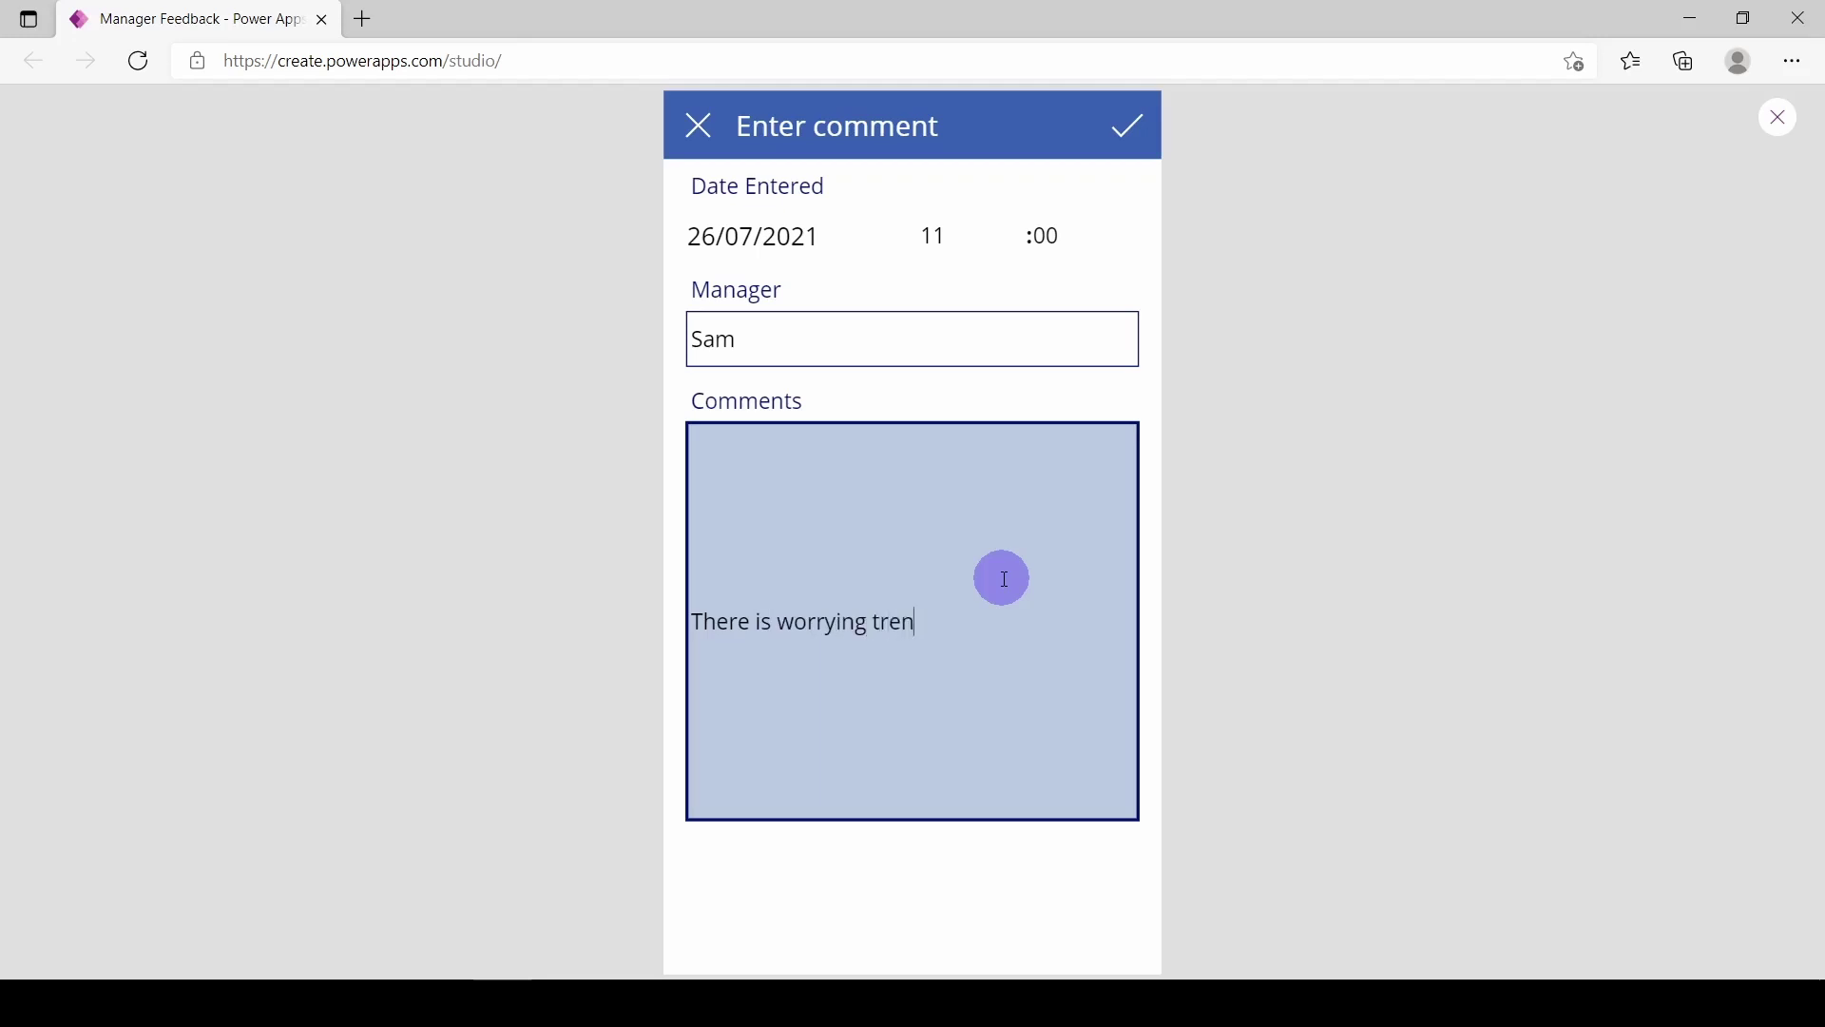
text(ds....)
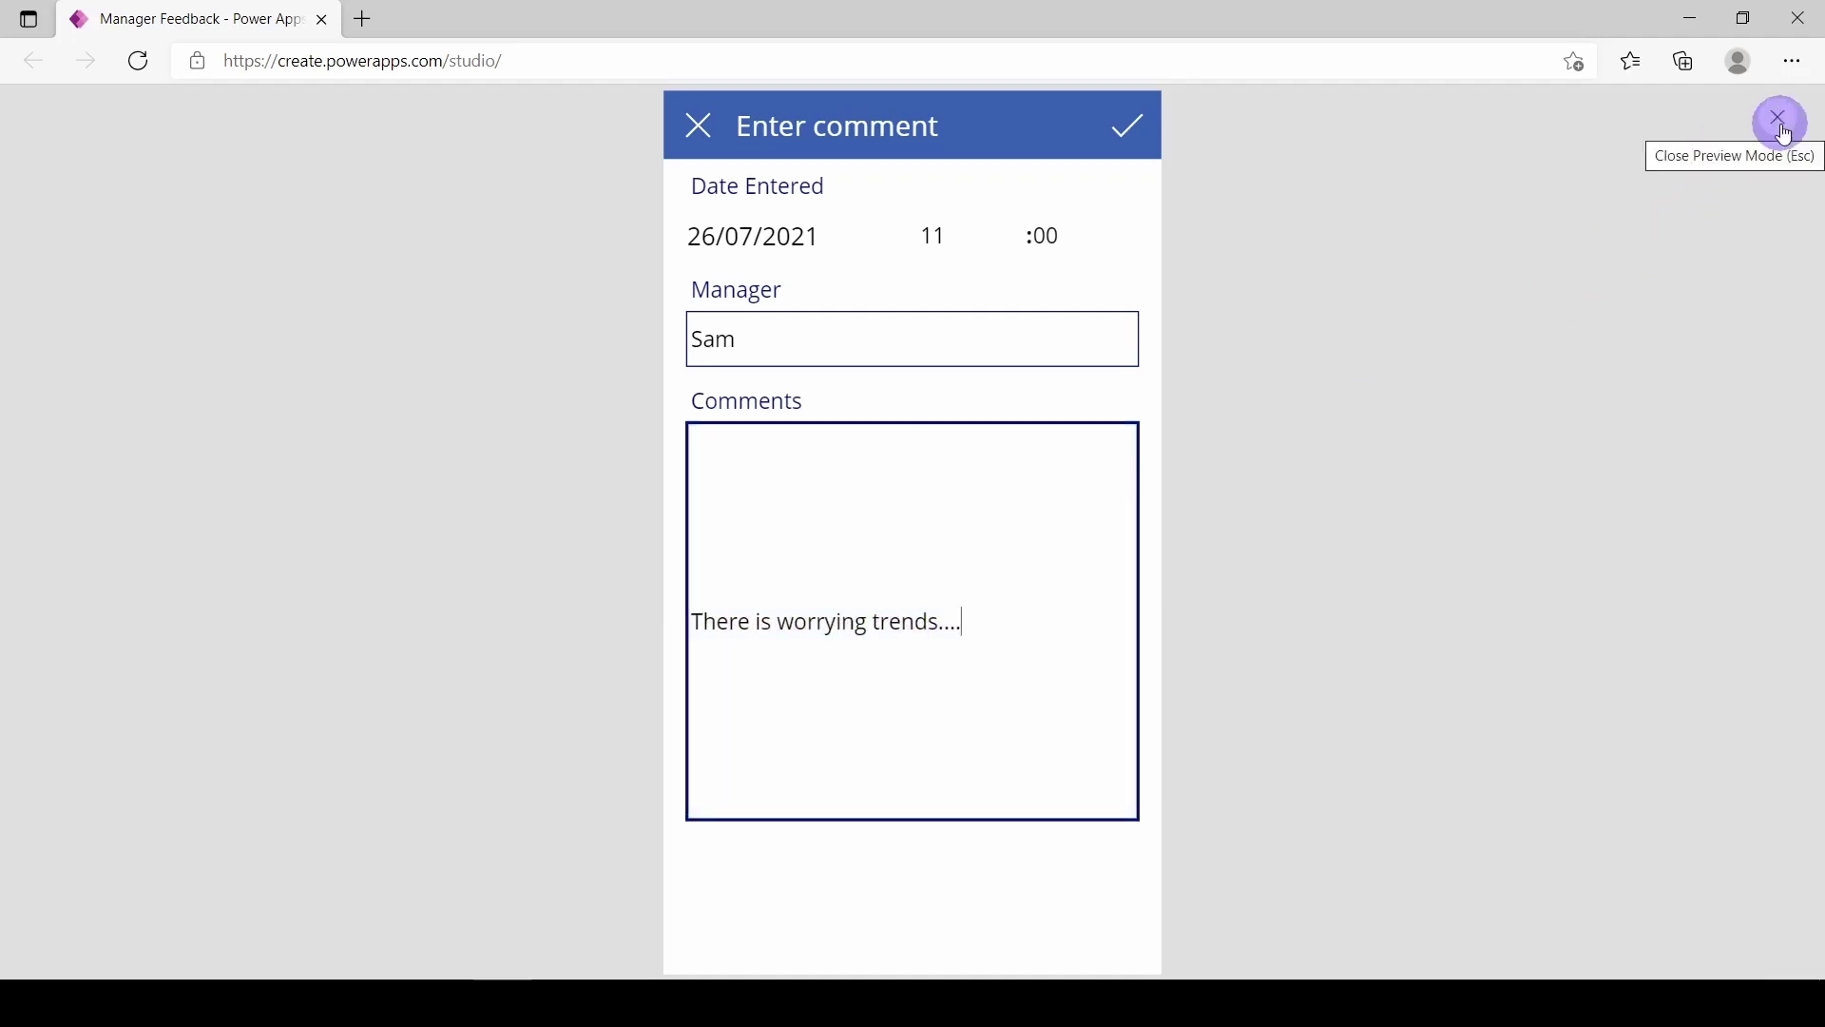
click(1782, 124)
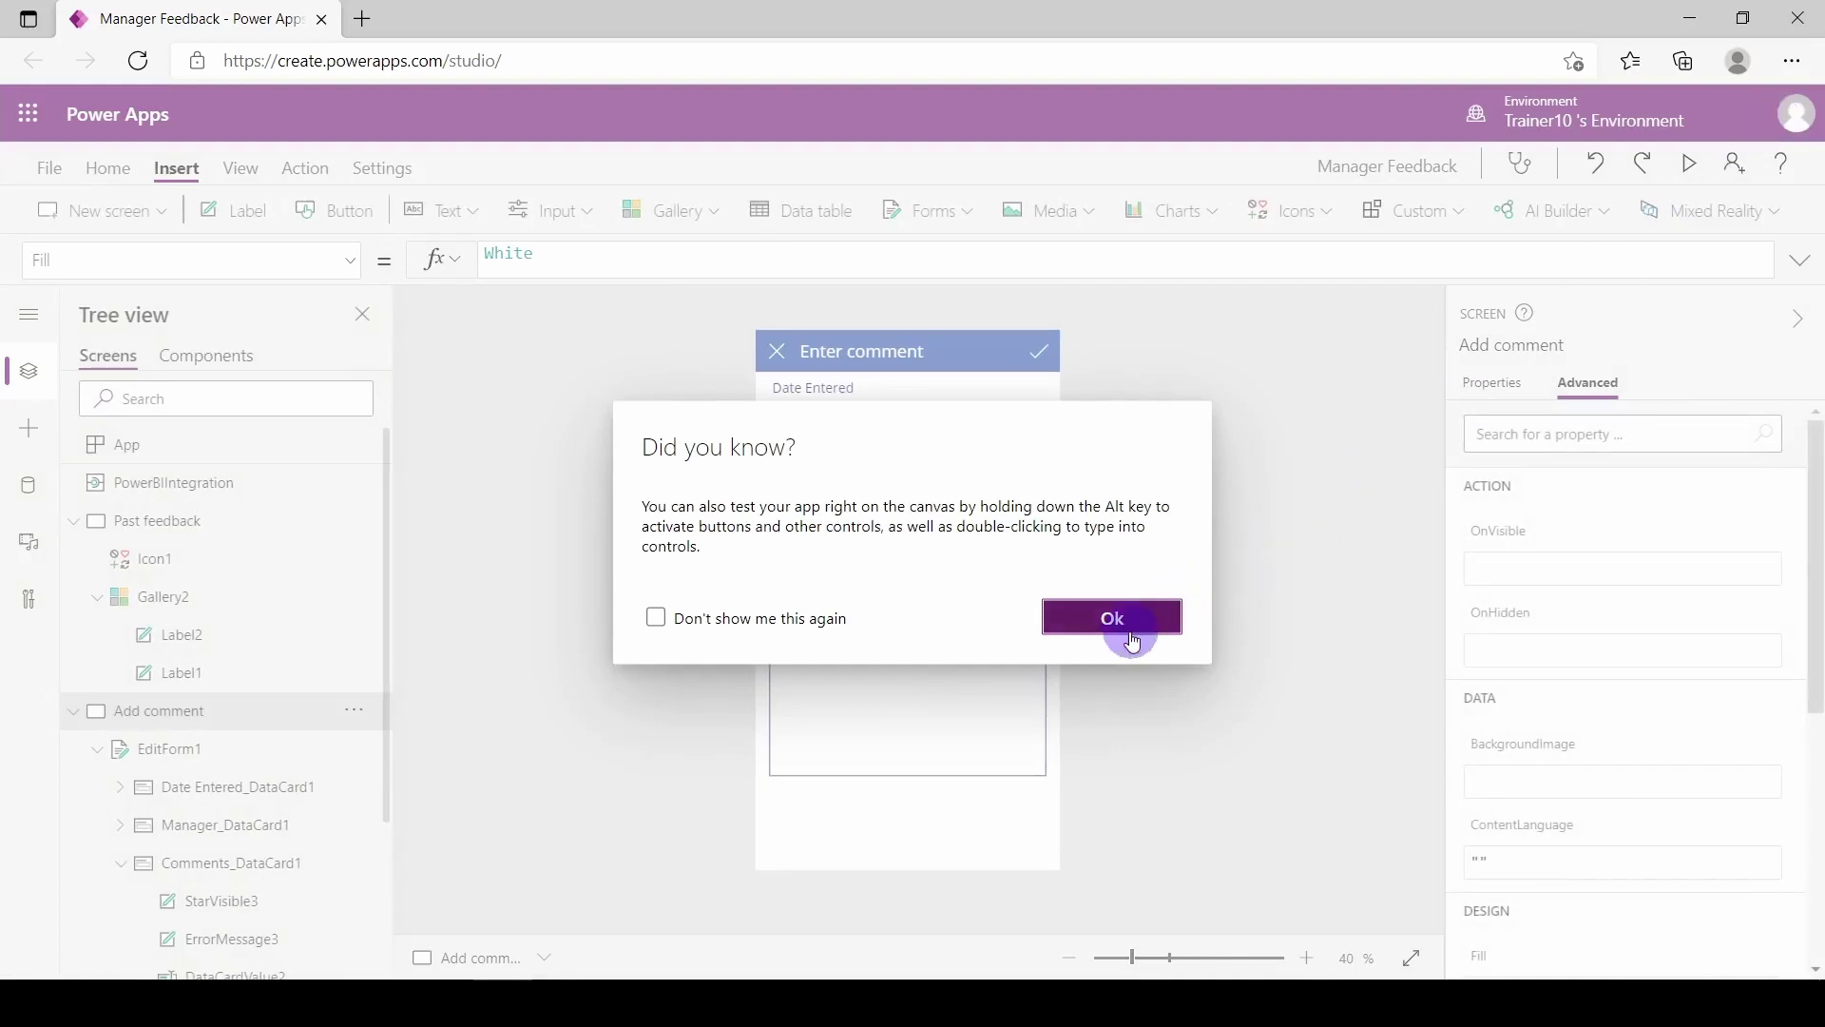
click(1131, 639)
Step: Set the Mode of the Comments text input to Multiline and submit the entered comment with the form's checkmark
click(895, 761)
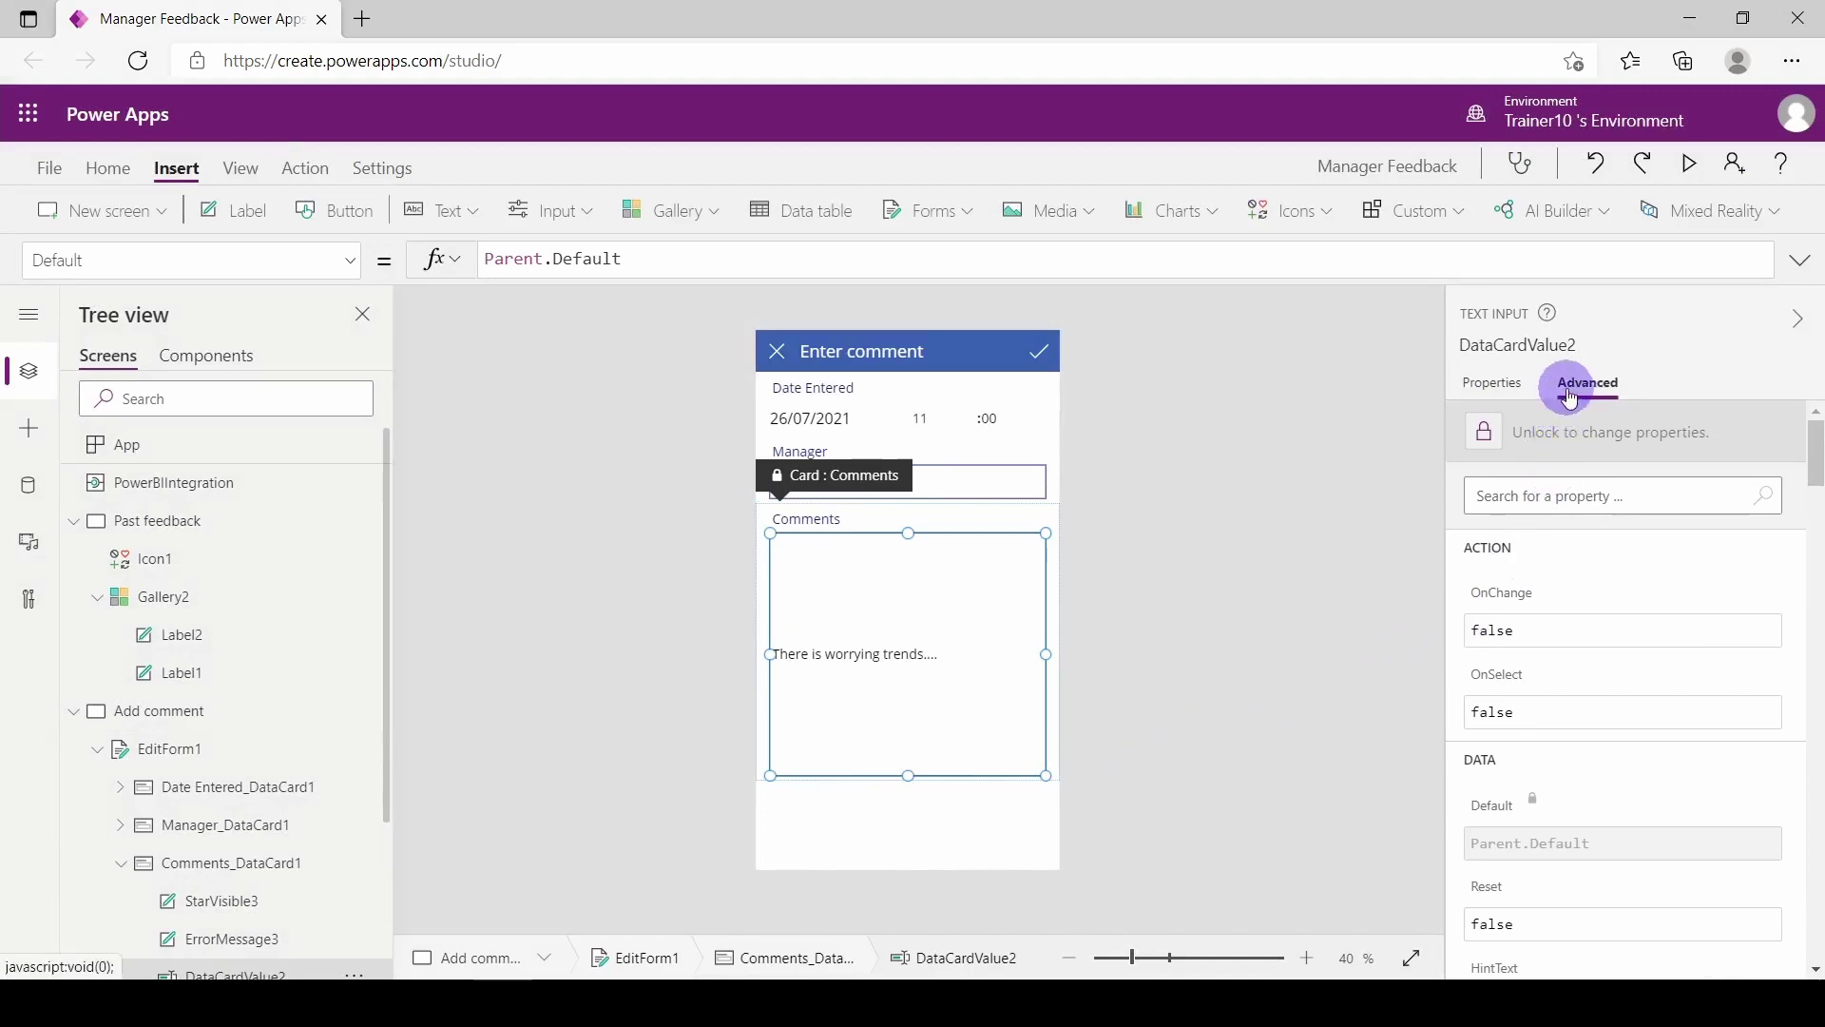
click(1520, 385)
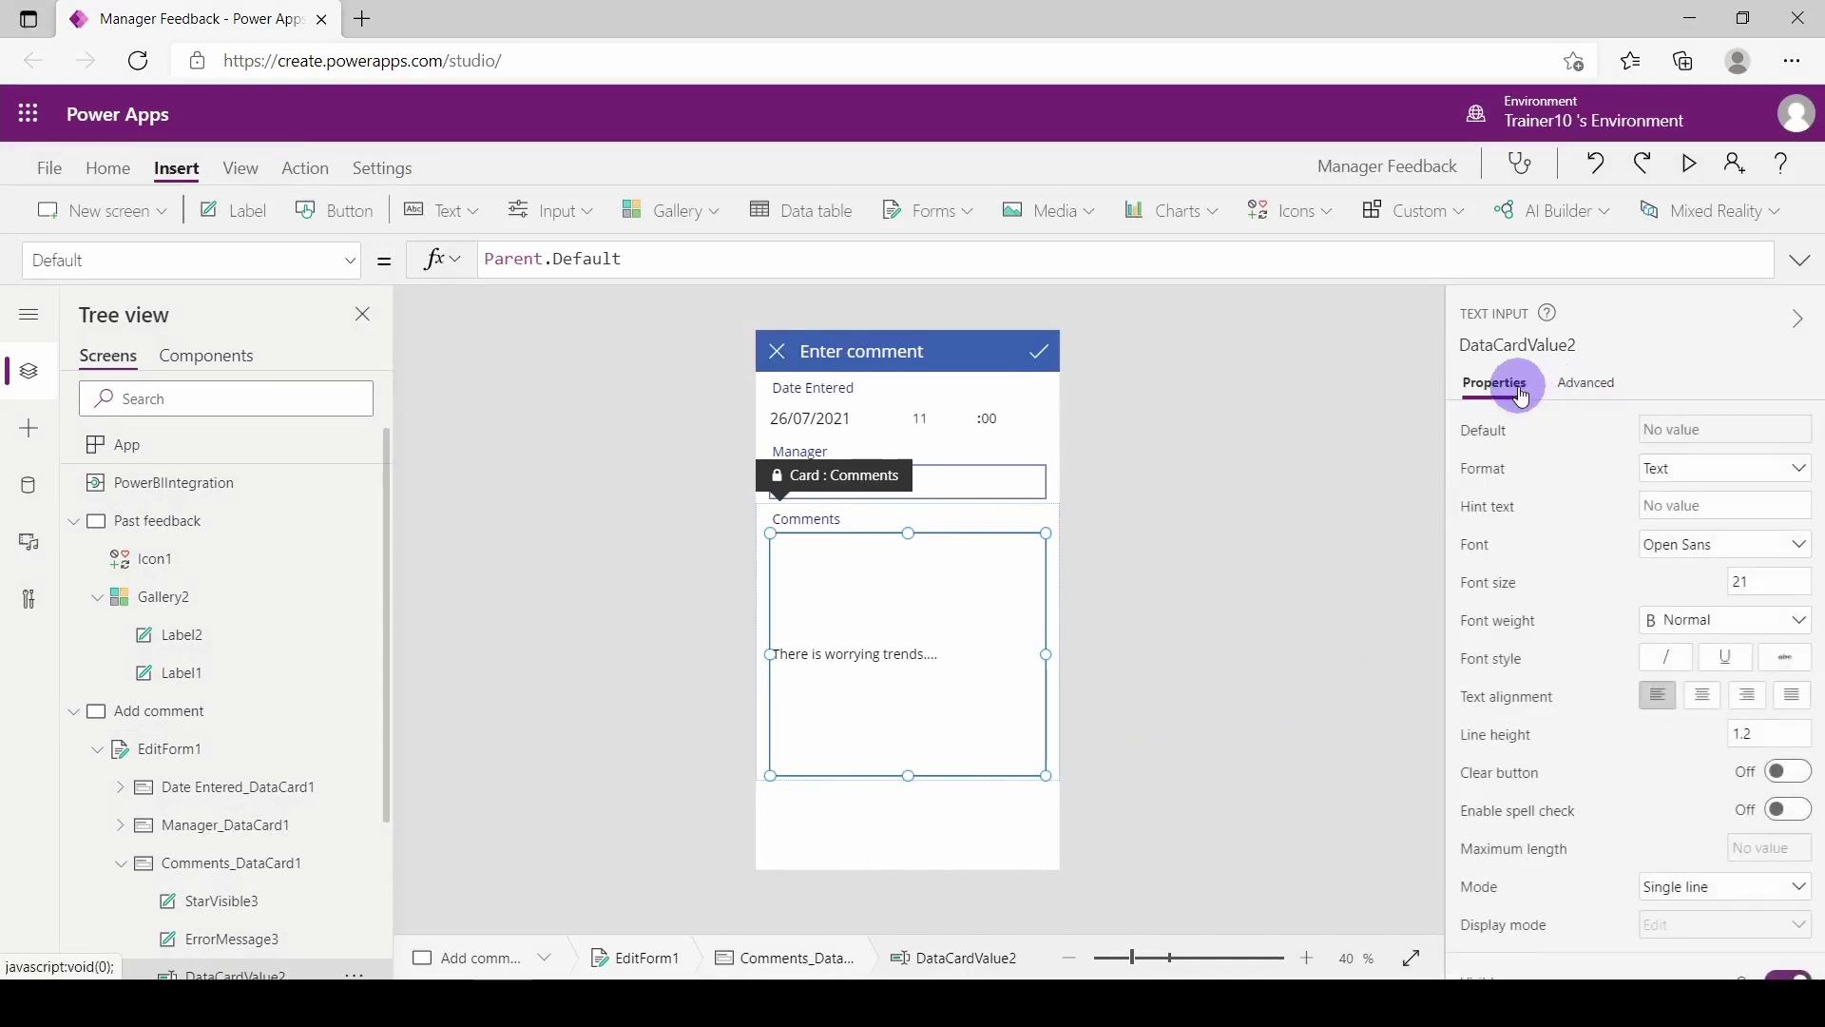
scroll(1511, 528, down, 1)
scroll(1521, 540, down, 1)
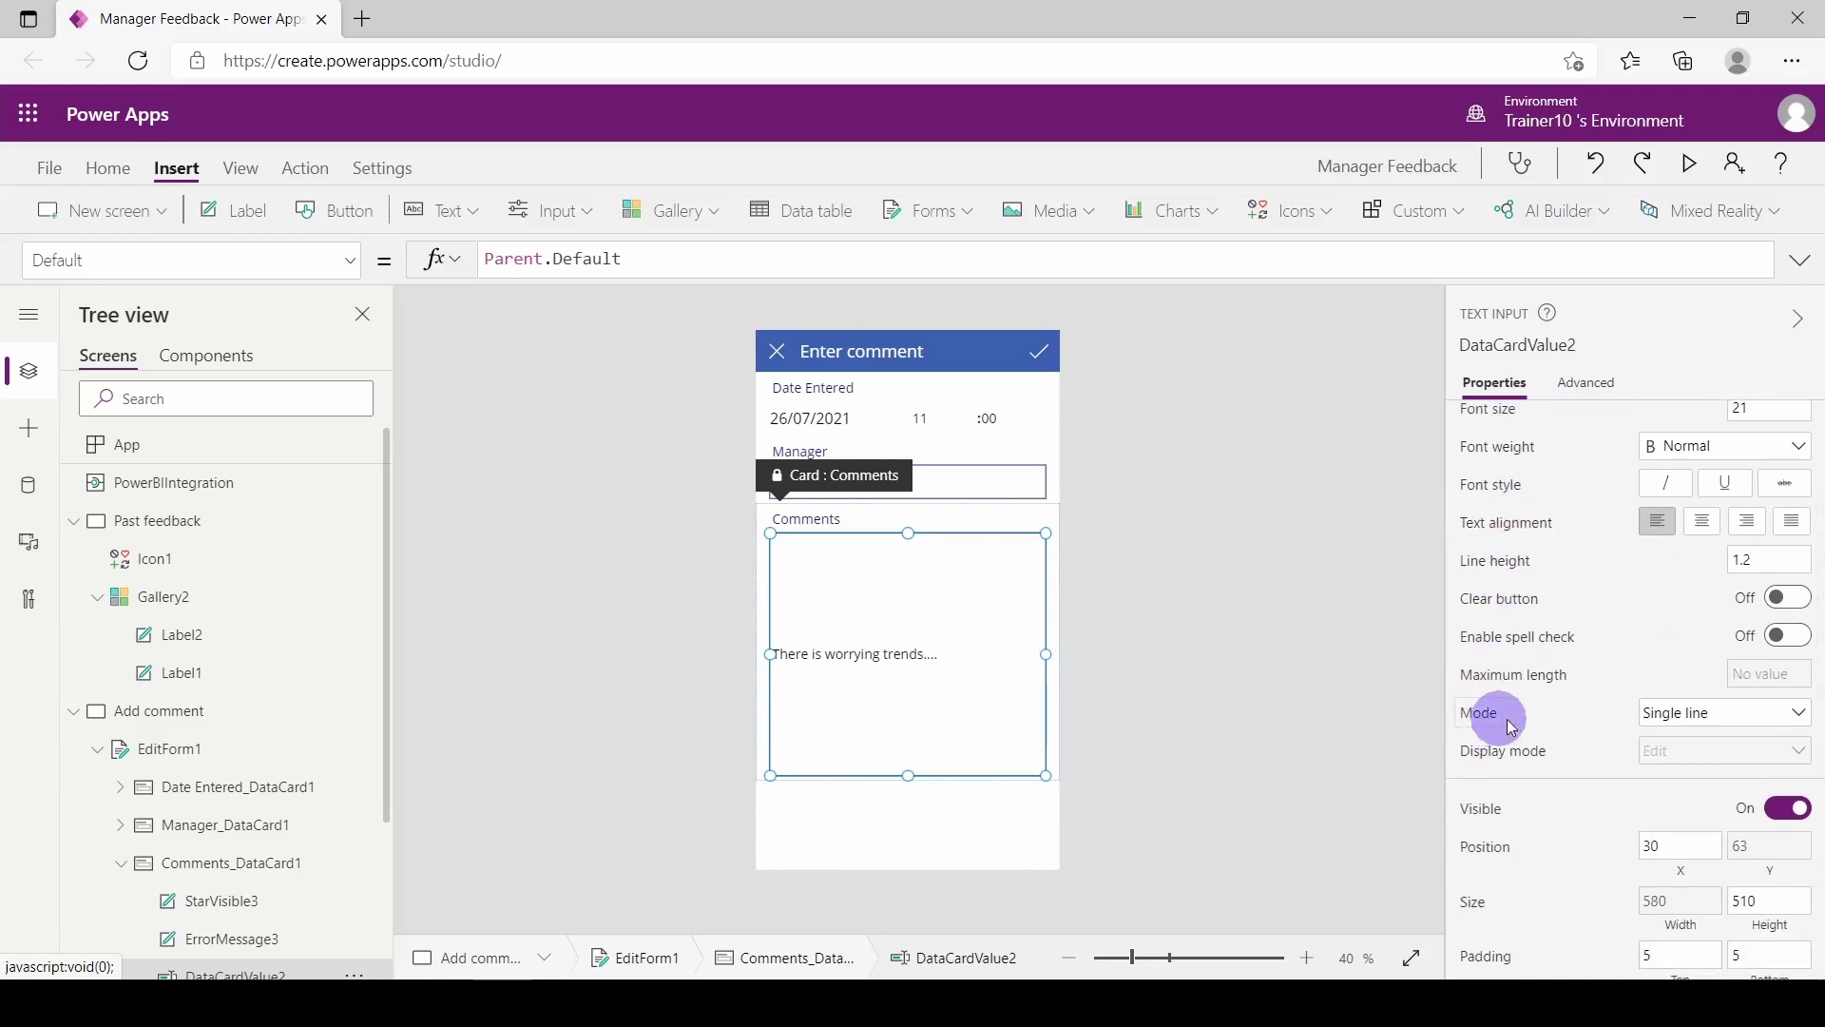
click(1699, 718)
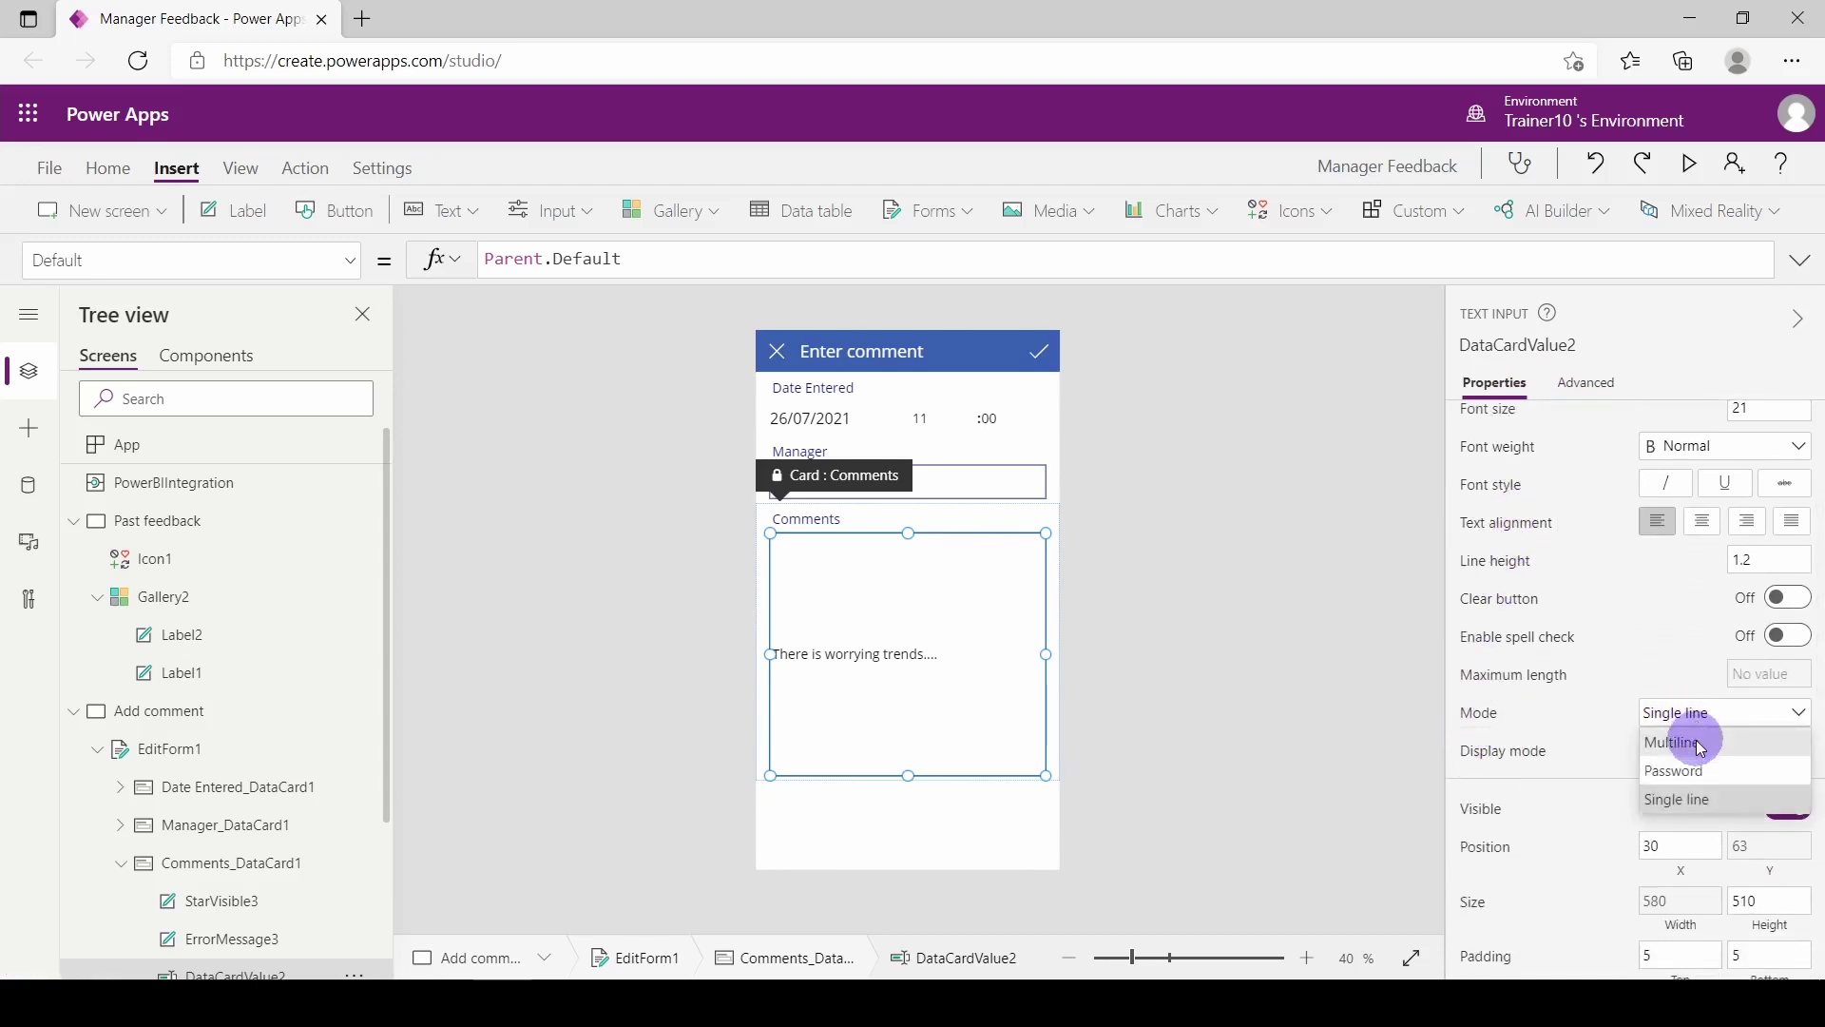
click(1694, 743)
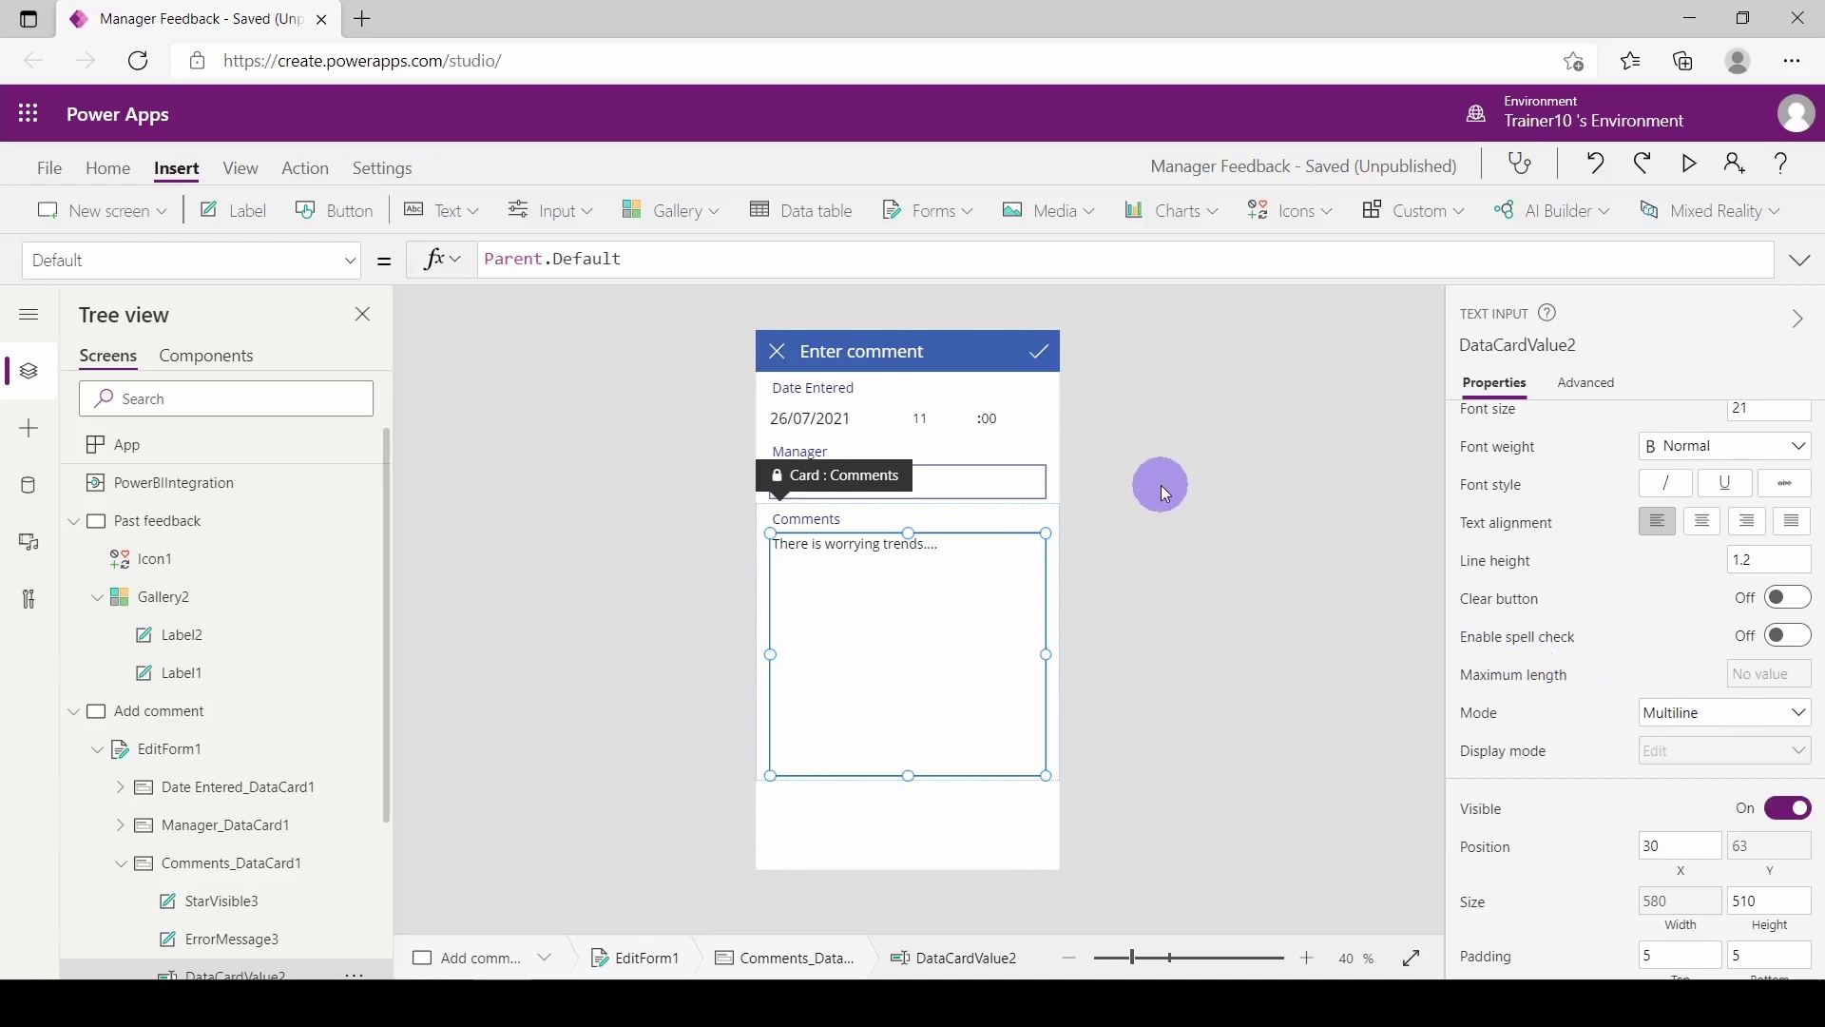
click(1041, 364)
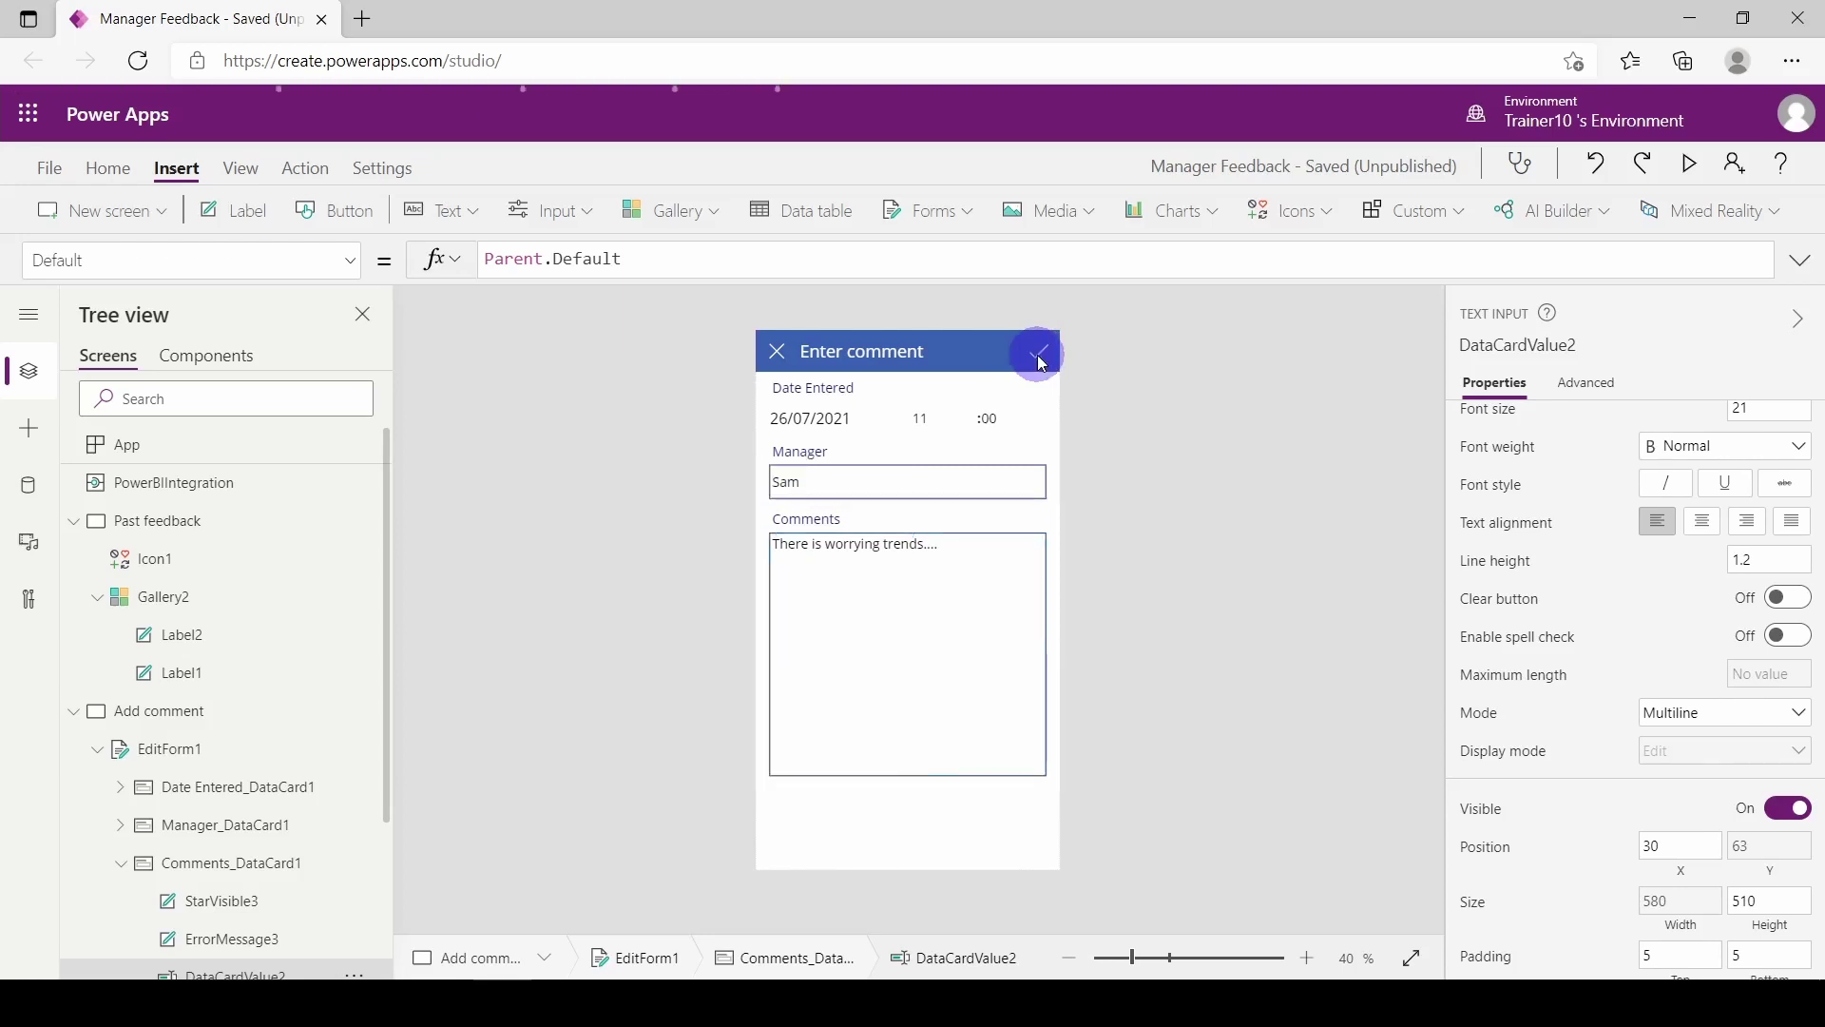
click(1041, 364)
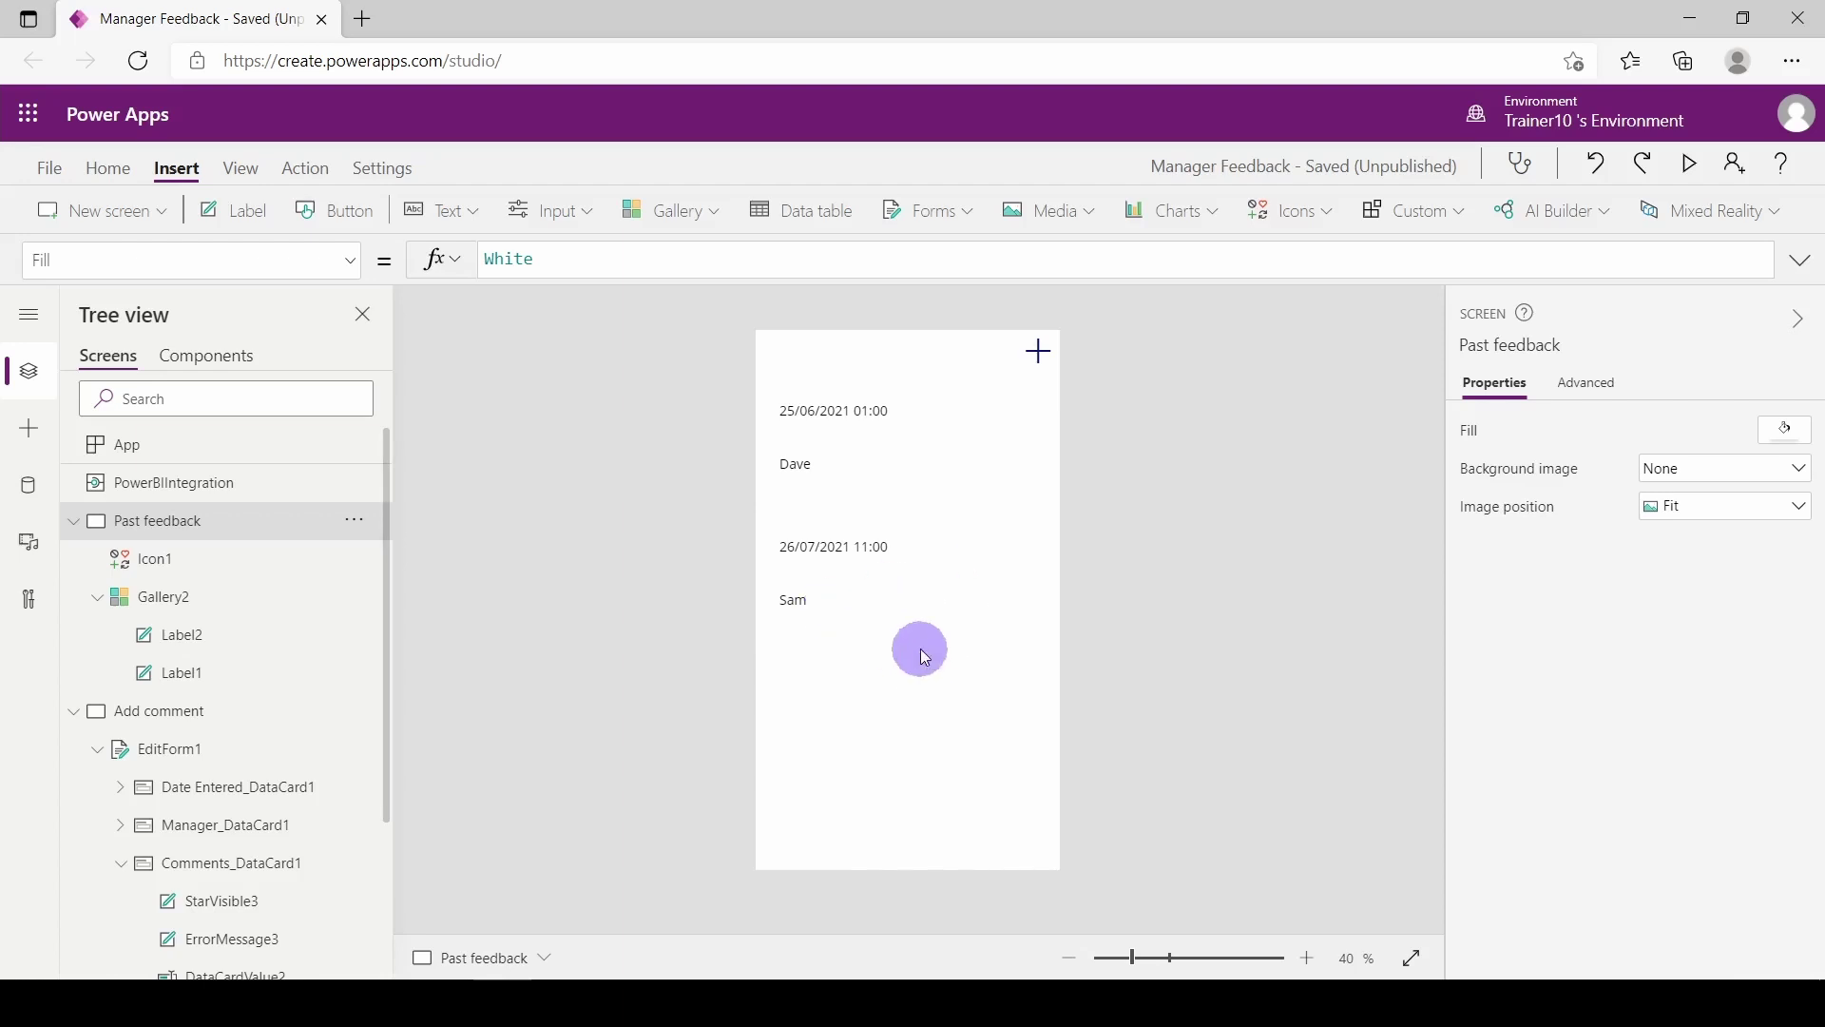
Step: Insert a Search icon into the past feedback gallery and place it at the right end of the entry, at about X 536, Y 88
click(926, 412)
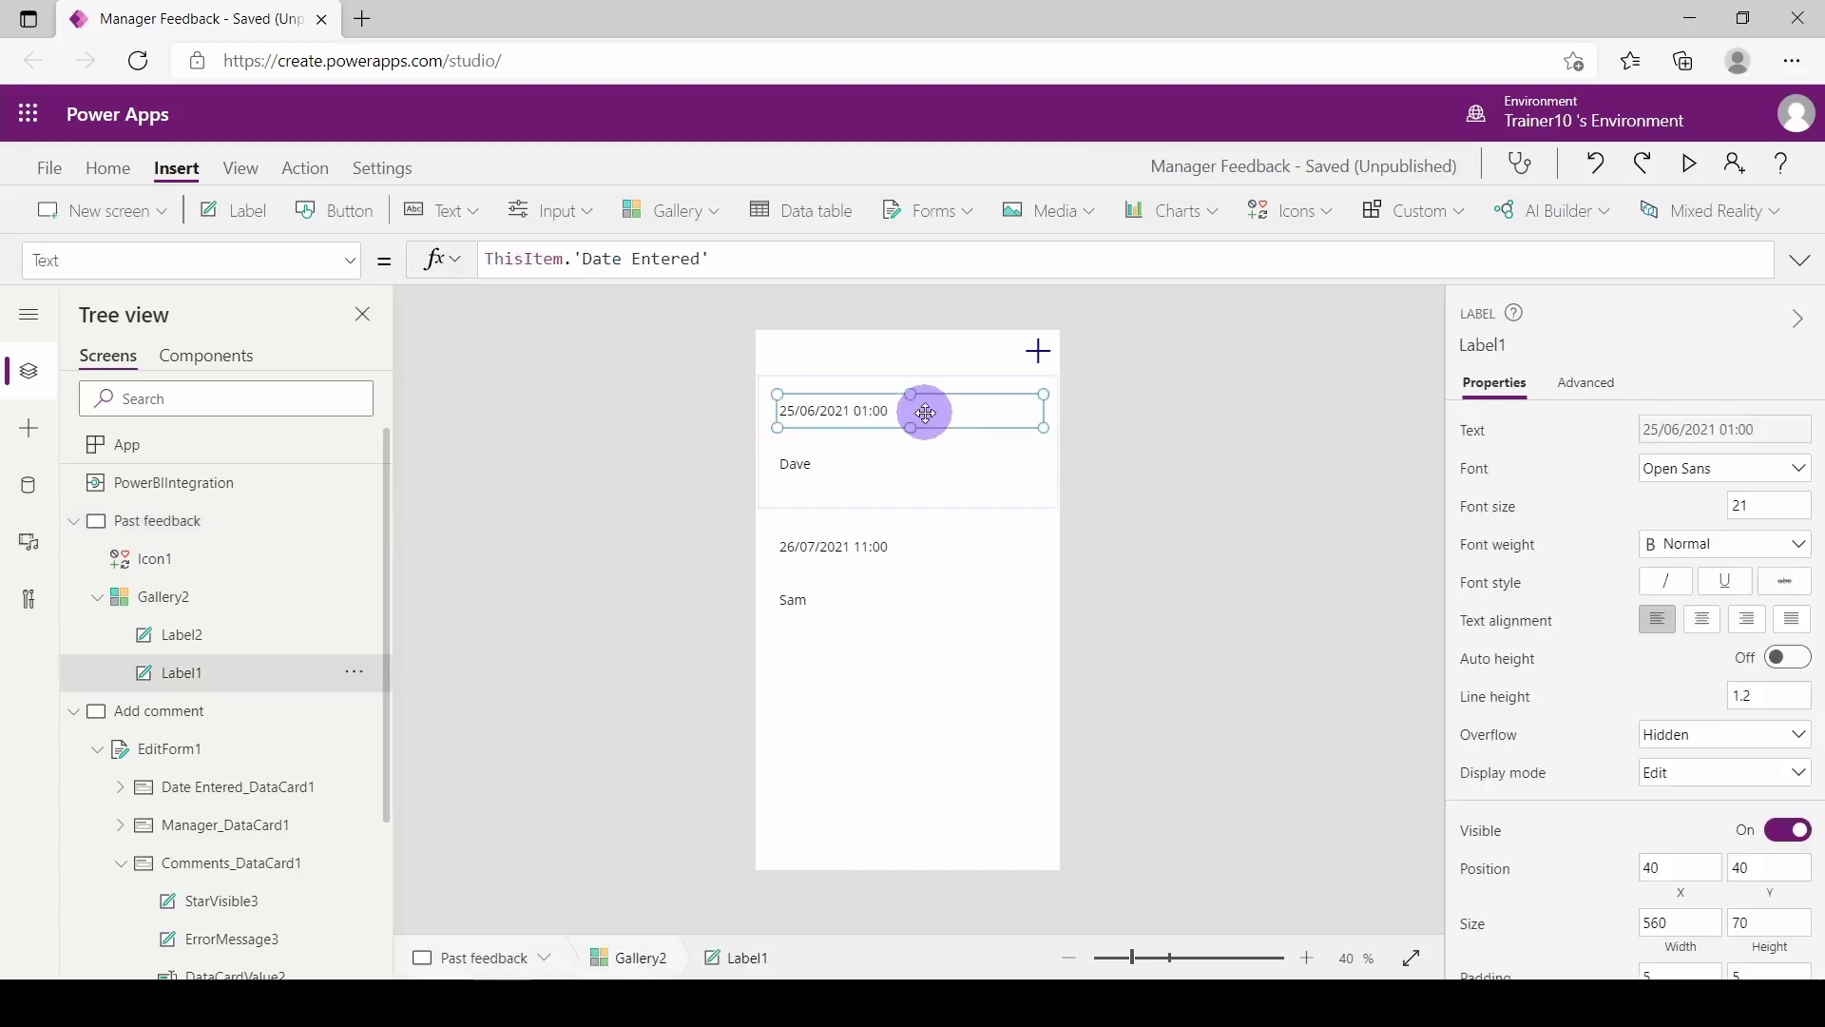
click(928, 500)
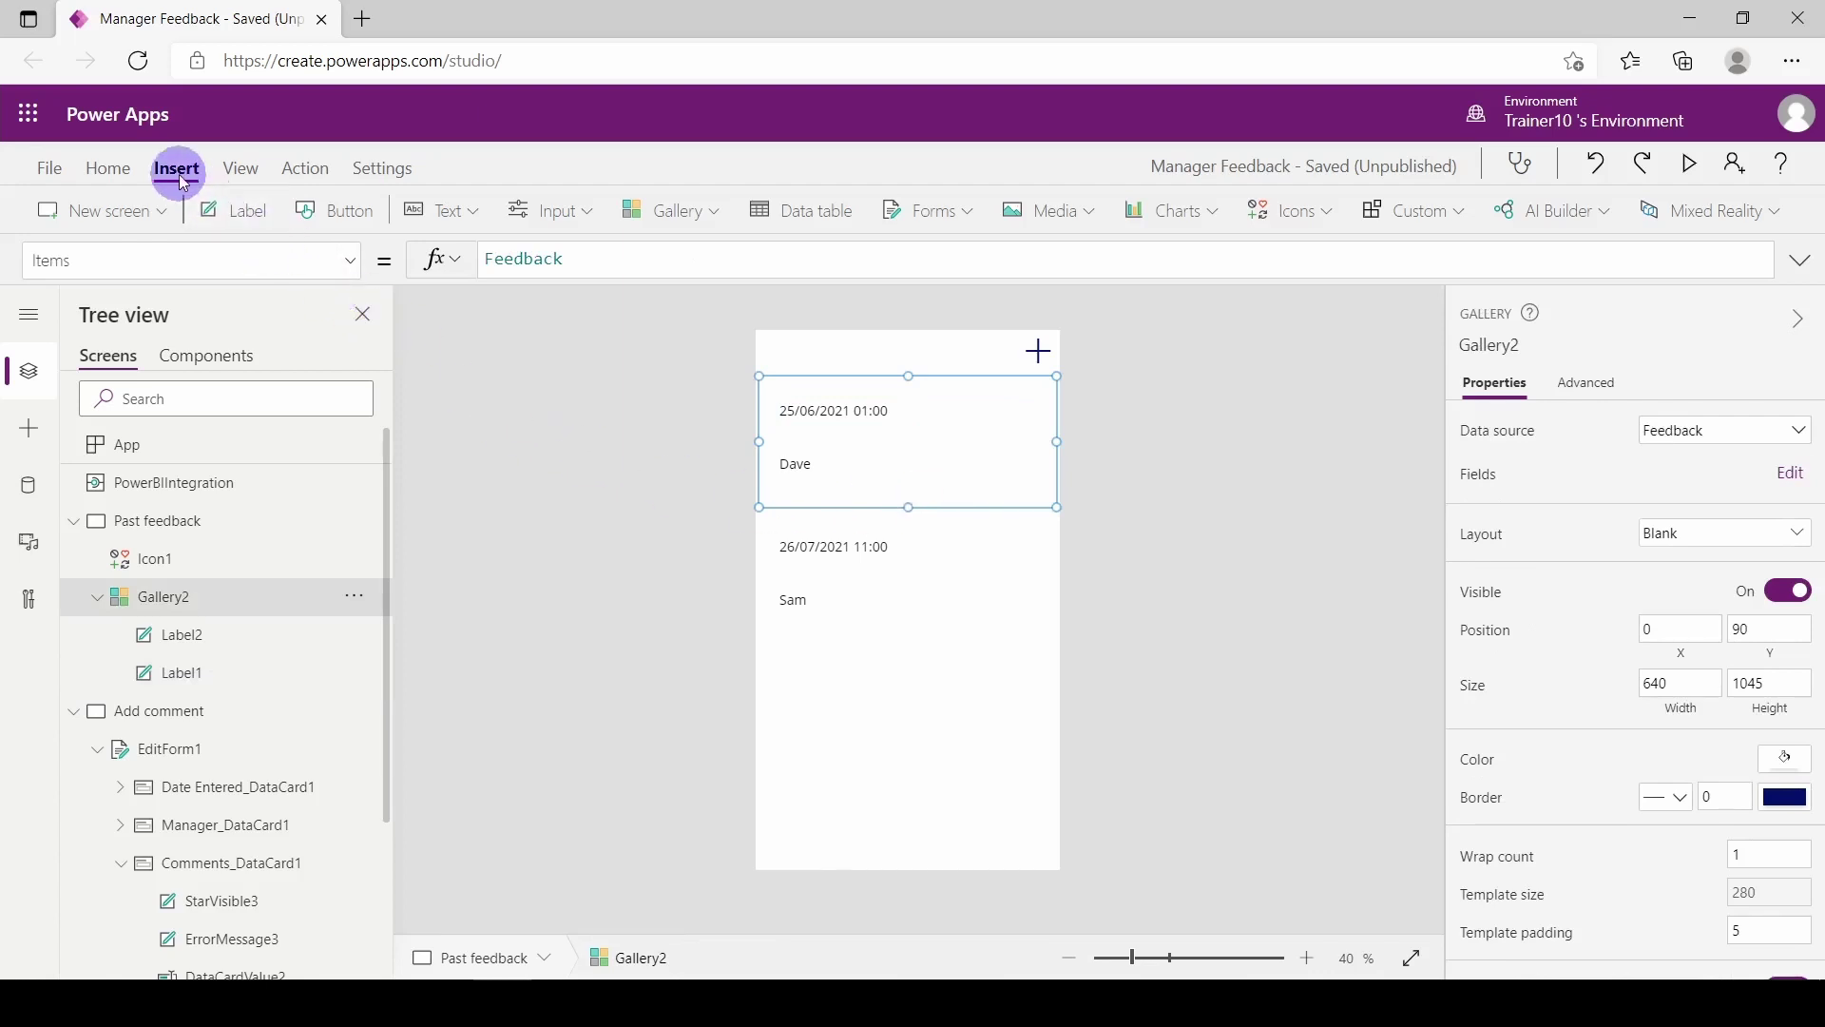
click(1328, 213)
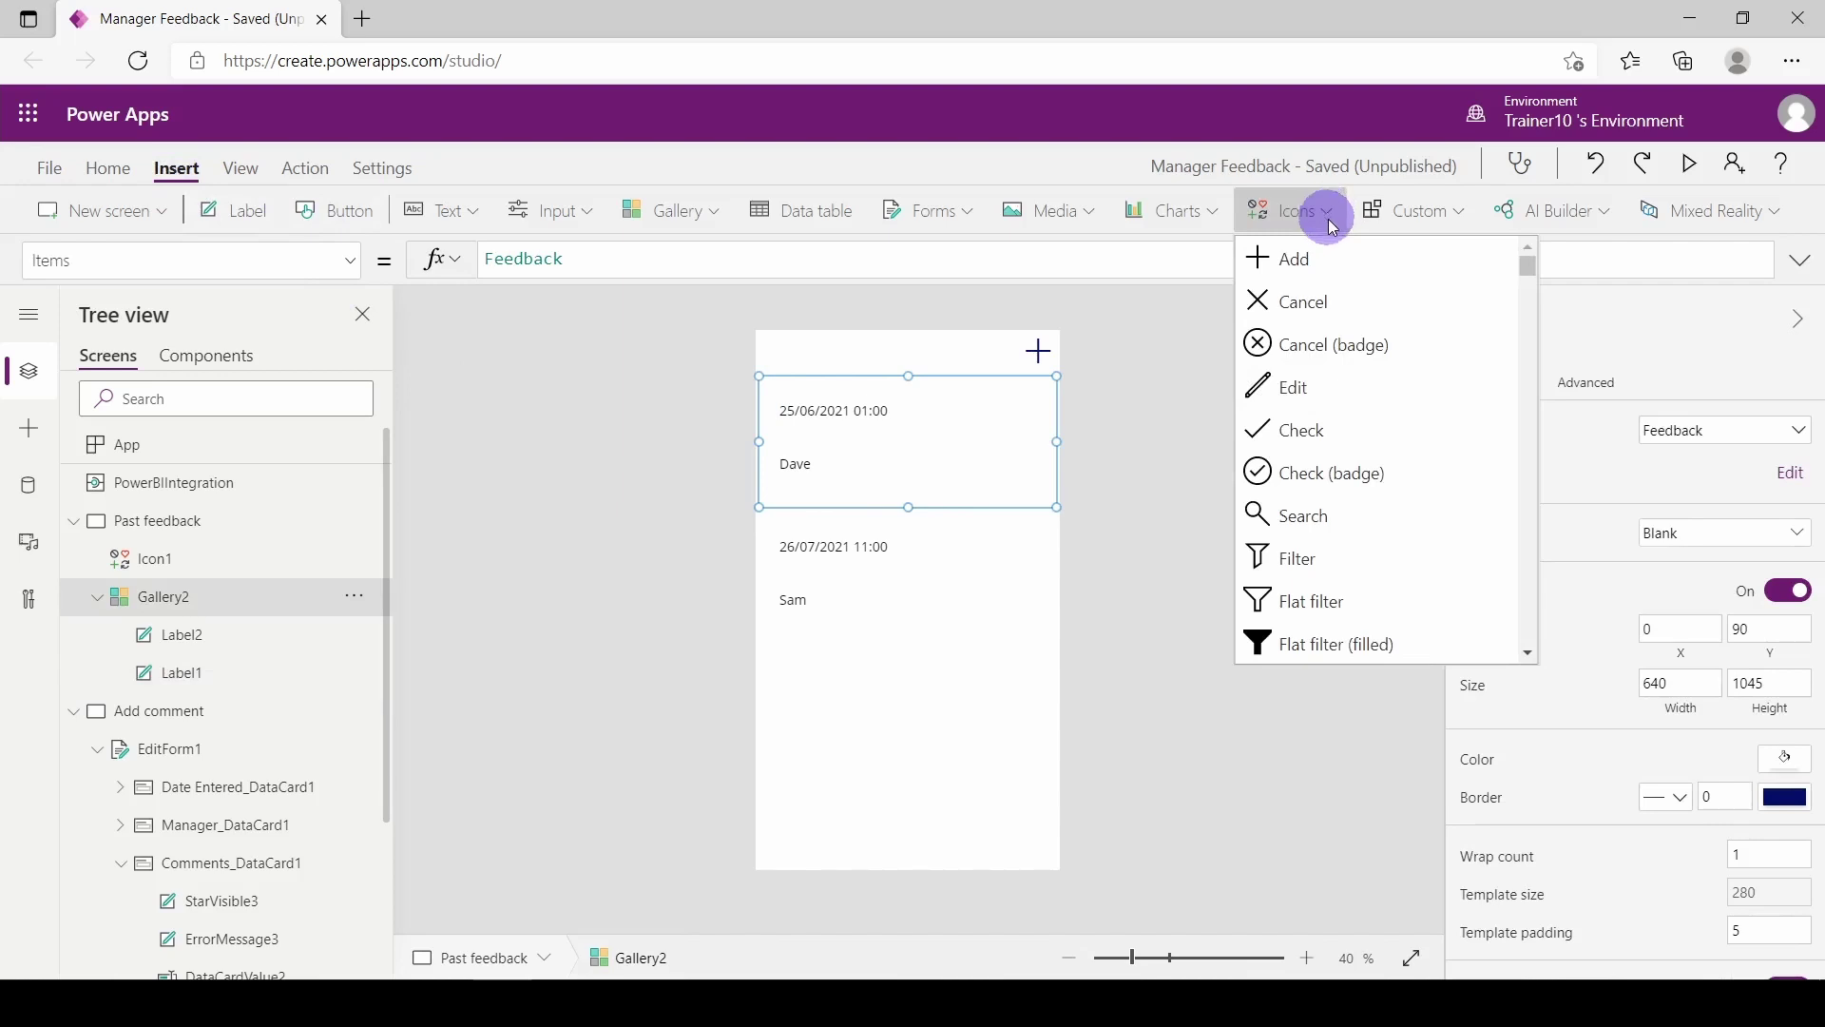
click(1279, 521)
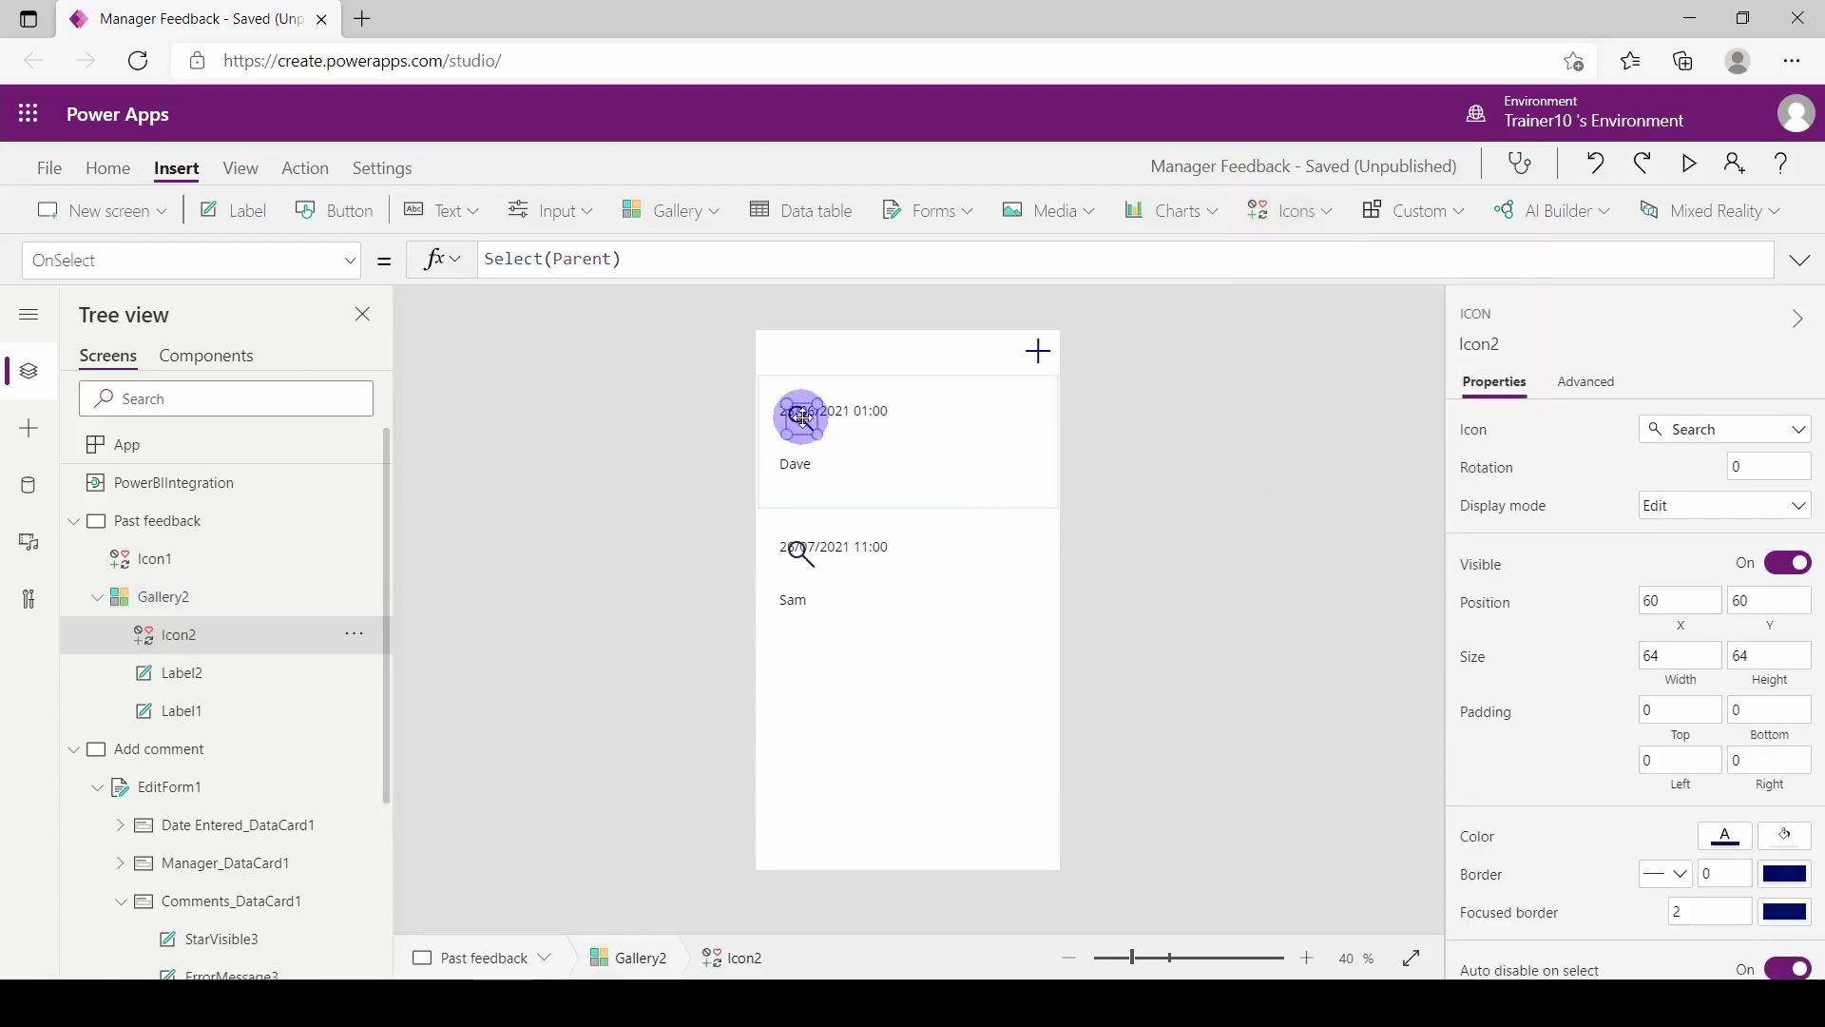
drag(801, 418, 1031, 429)
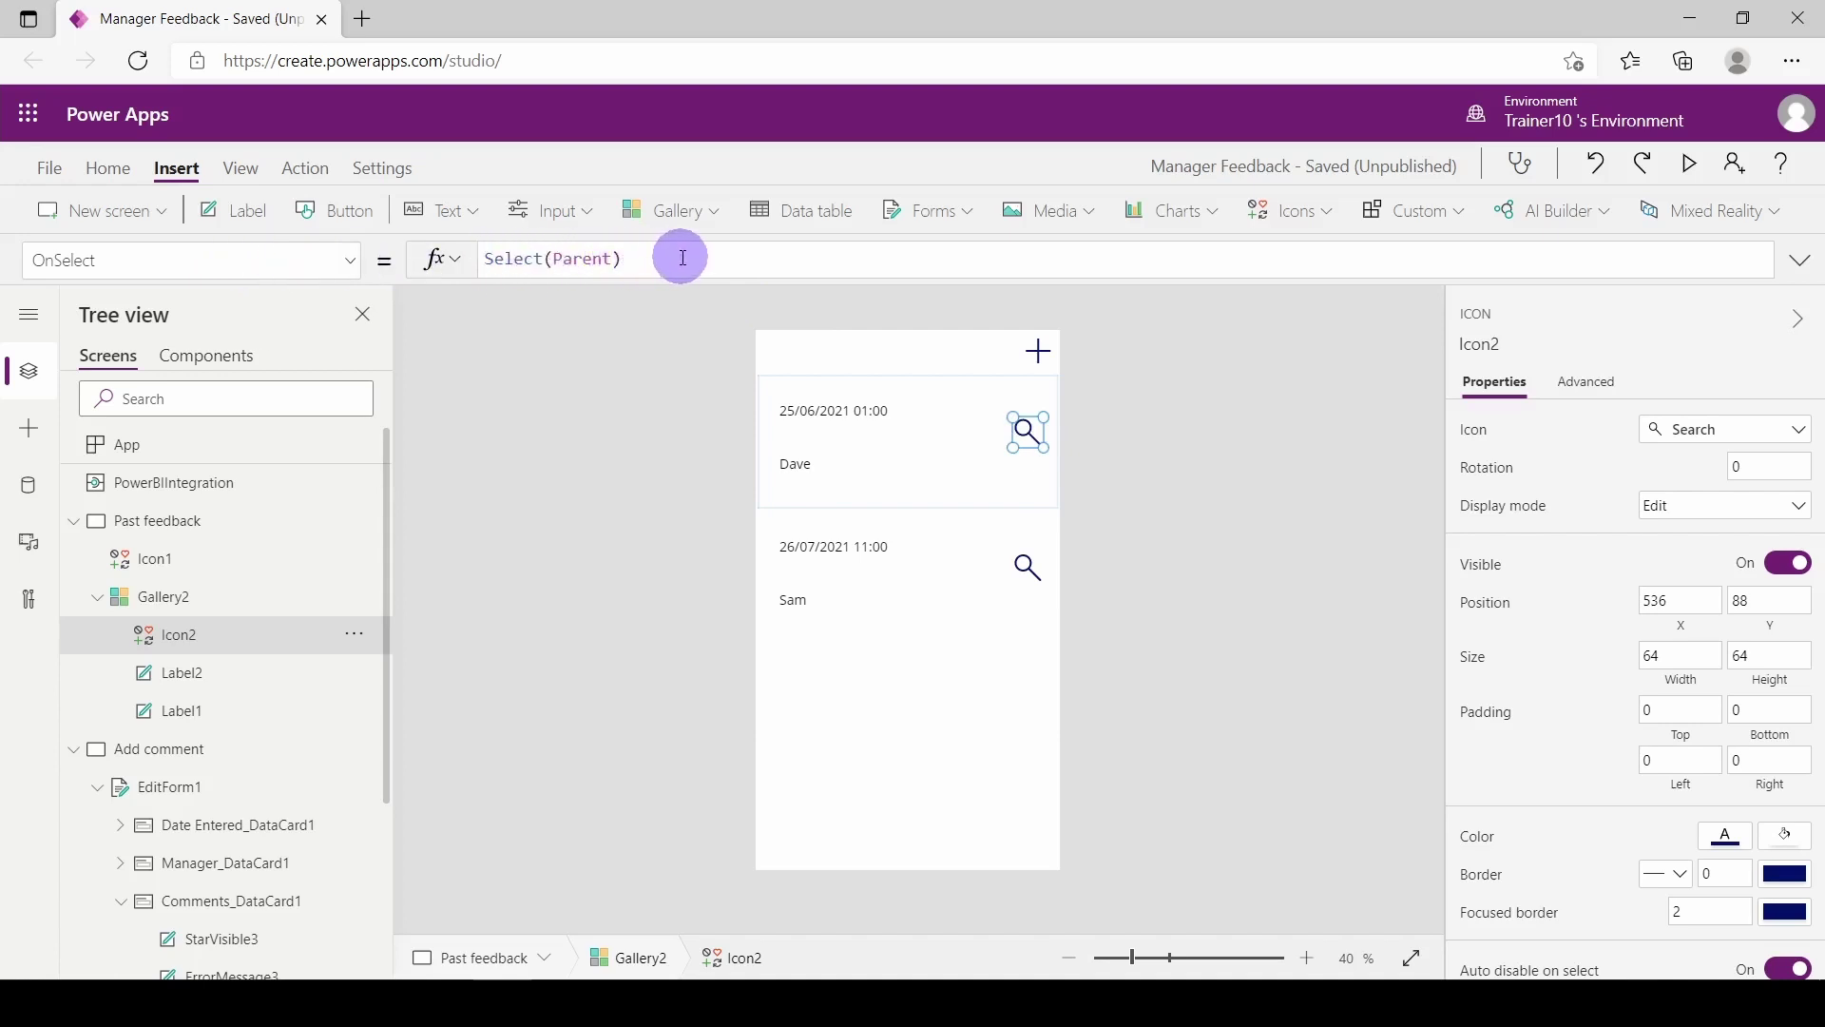
Step: Replace the OnSelect formula of the gallery's Search icon with Navigate(ShowDetails)
drag(681, 259, 482, 262)
text(N)
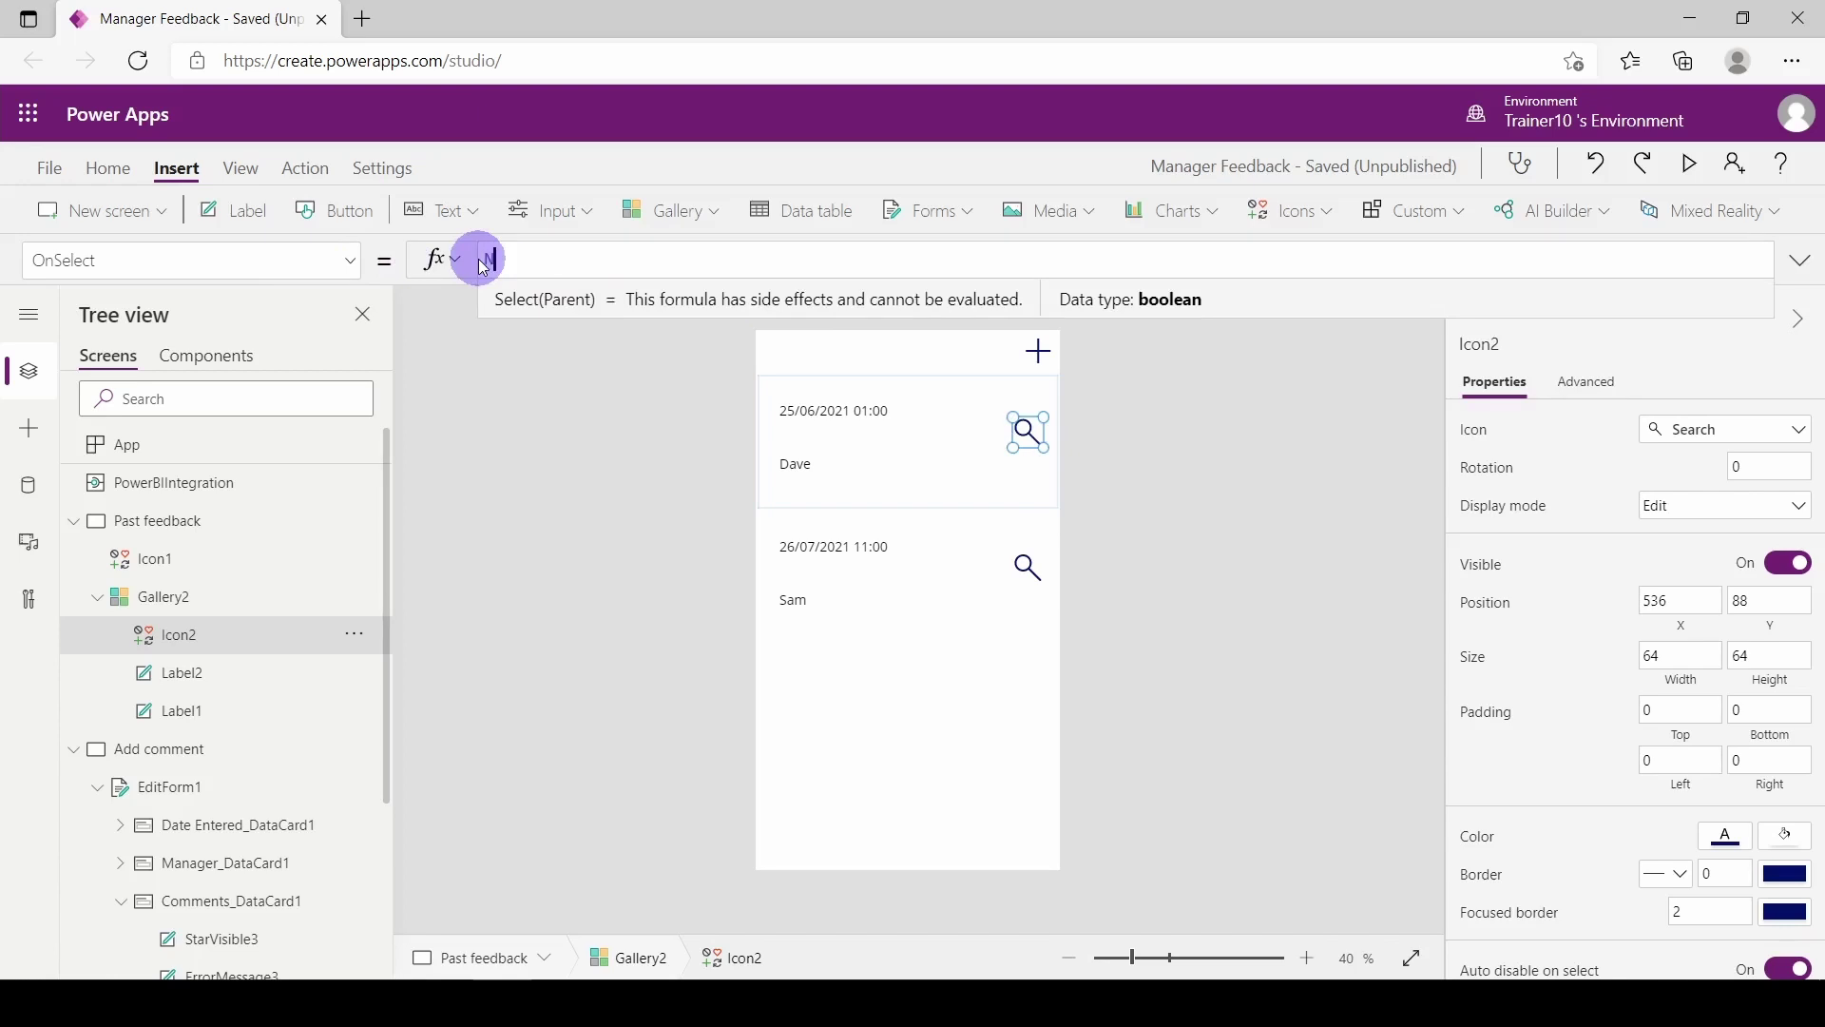
text(avigate()
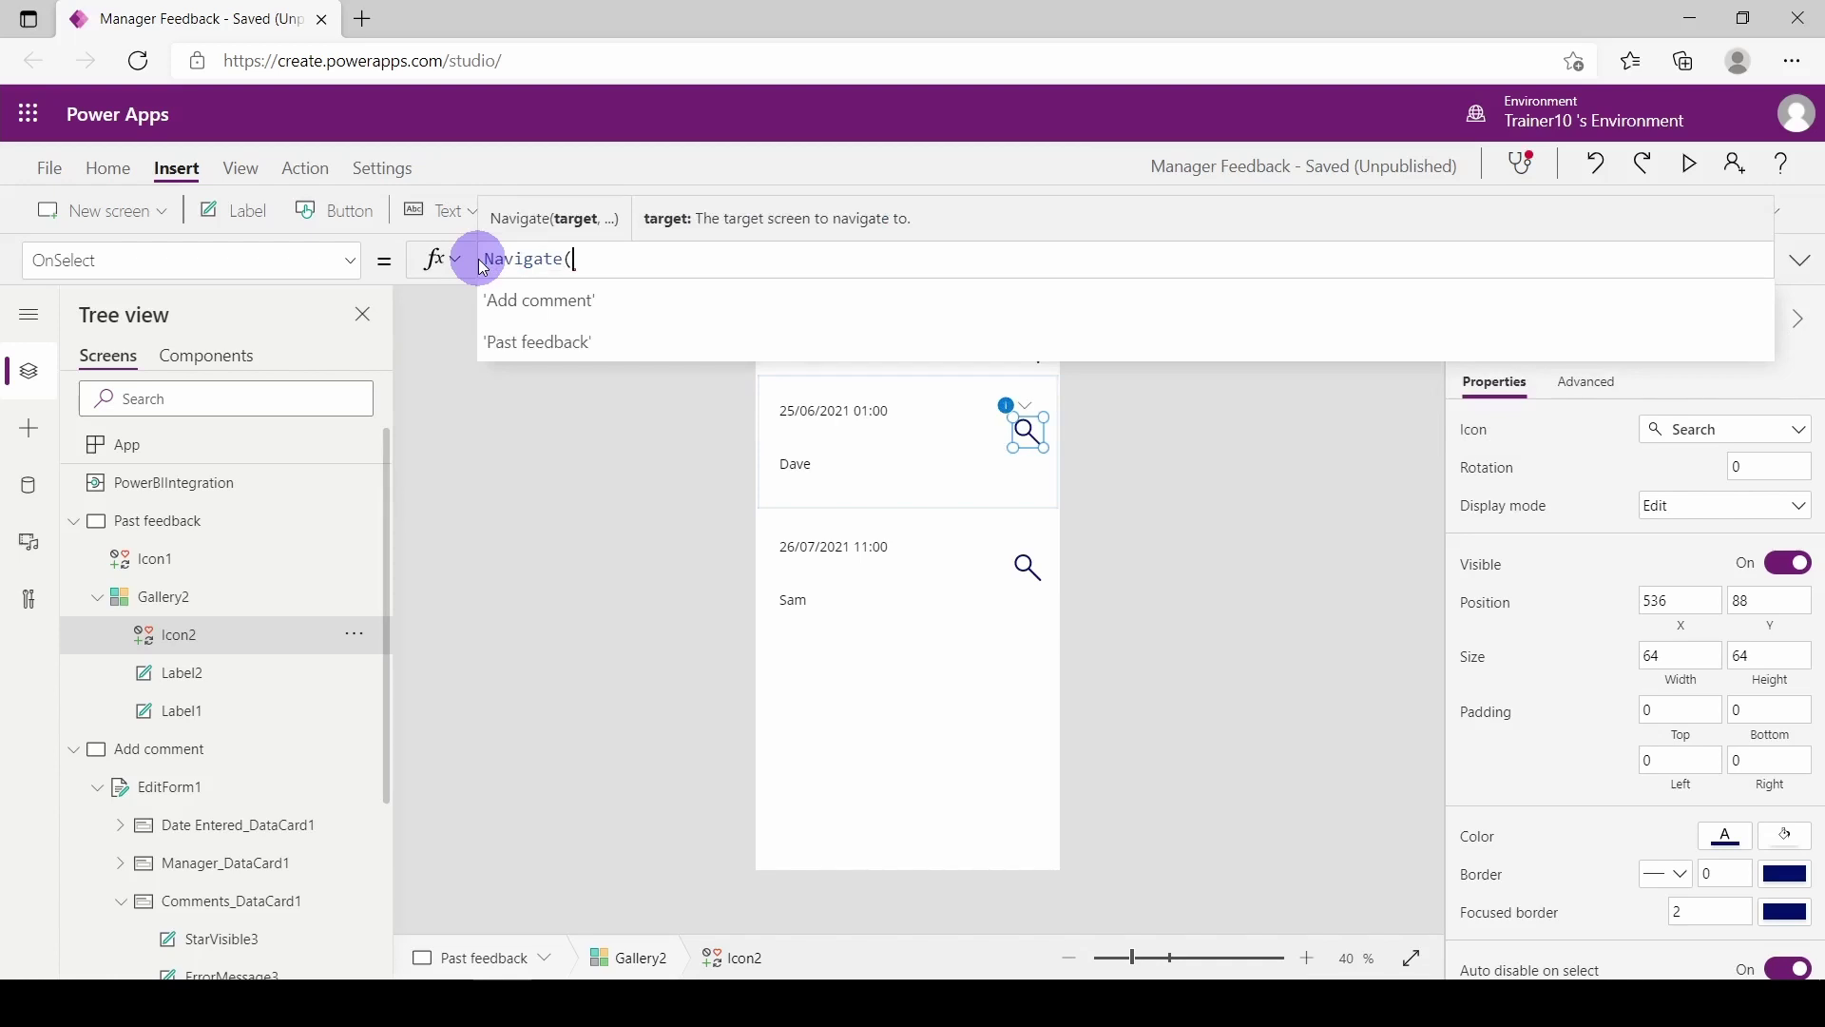
text(Show)
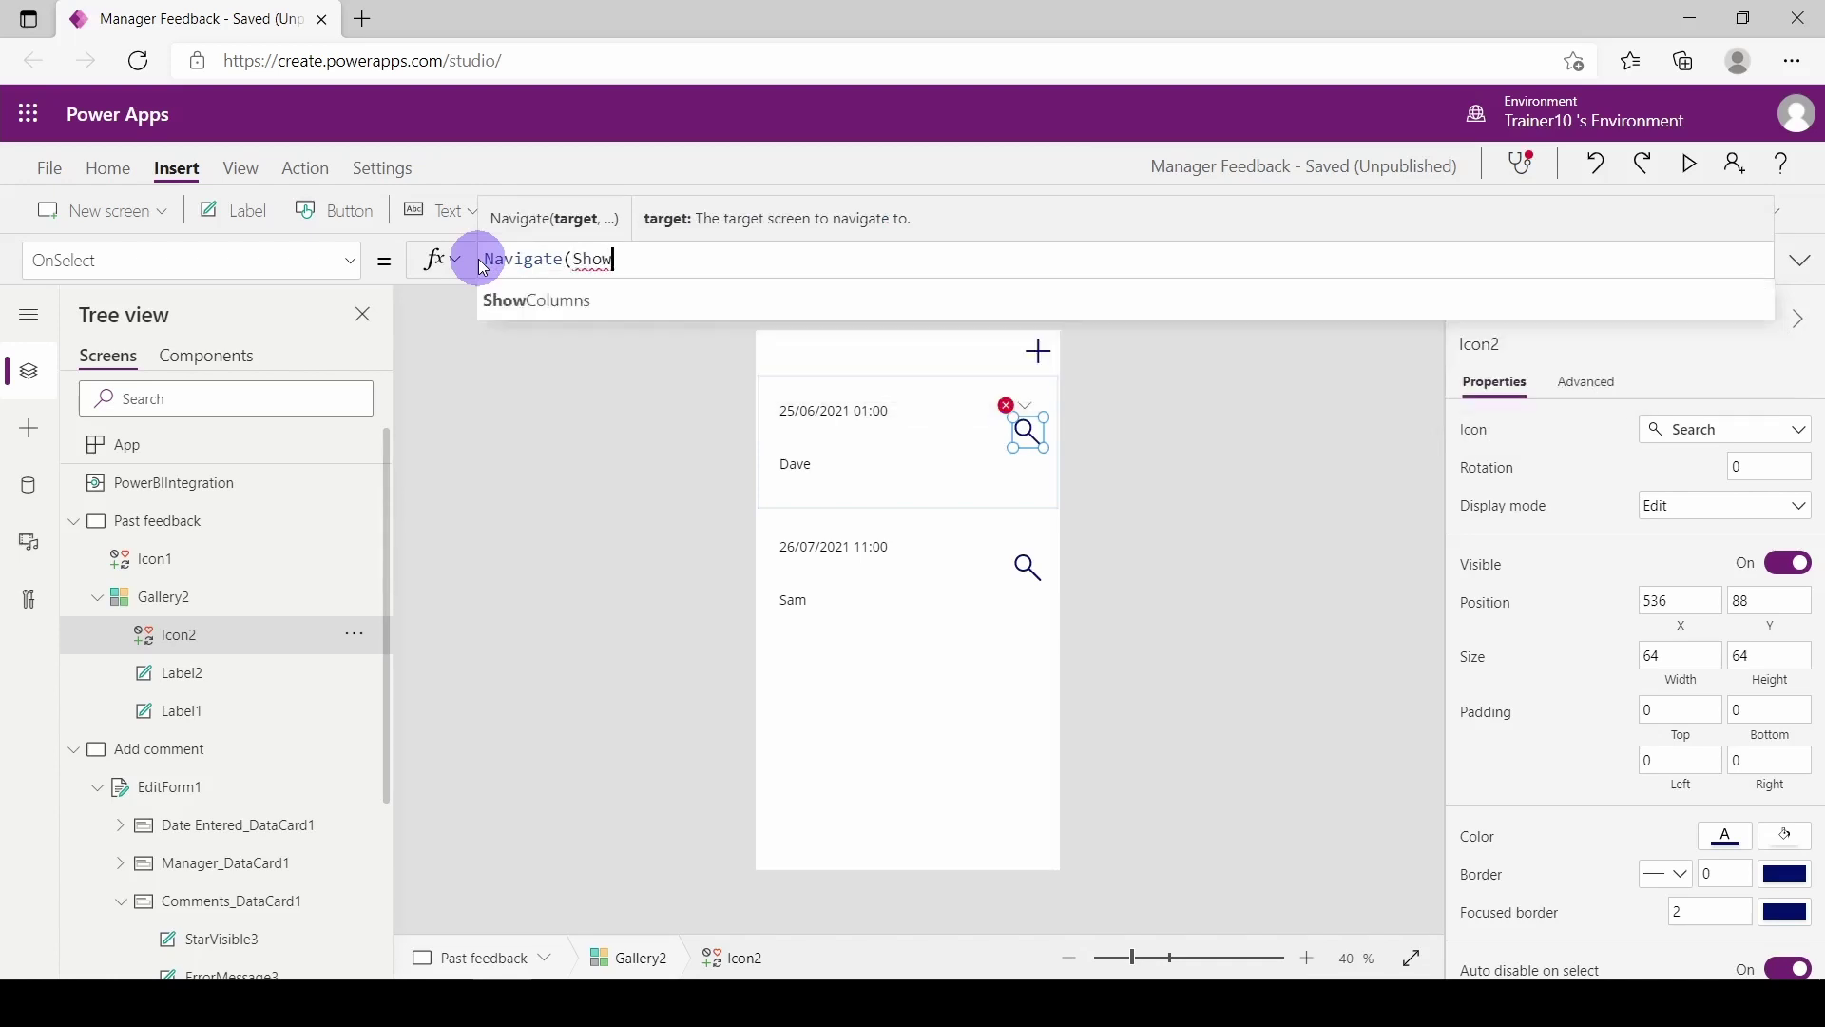
text(Details))
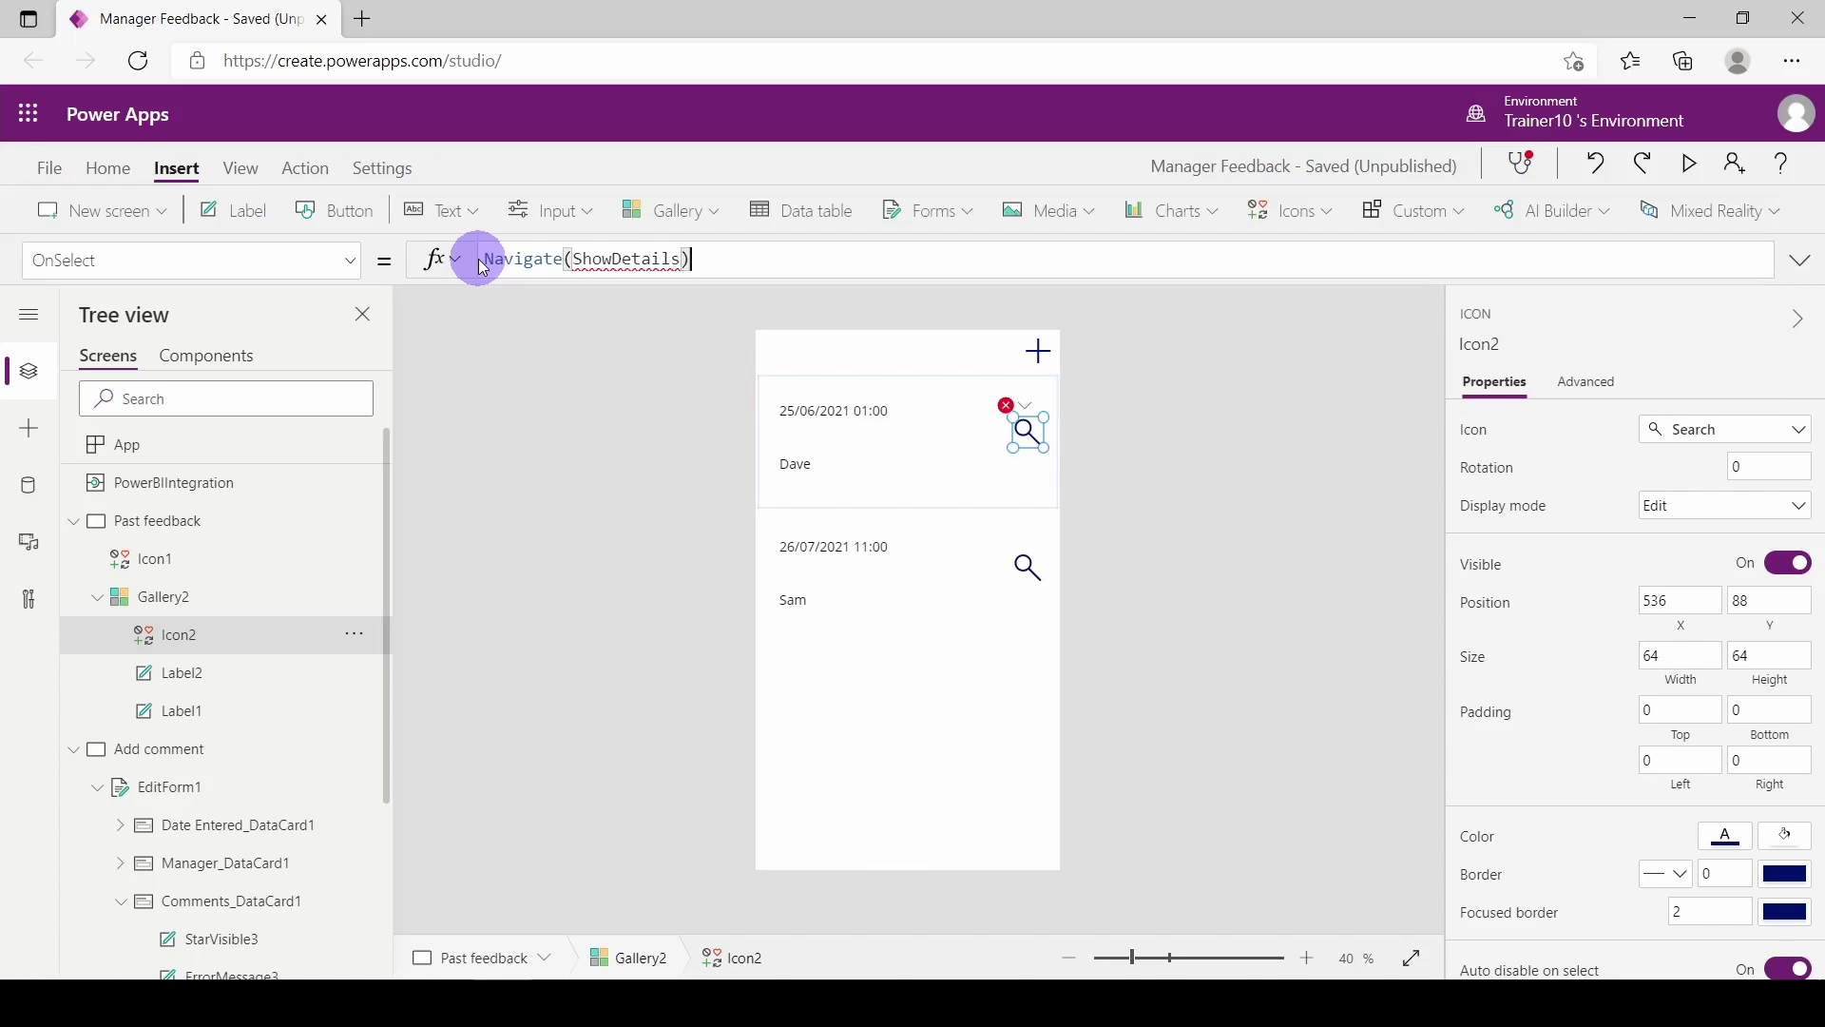
key(shift+Return)
key(BackSpace)
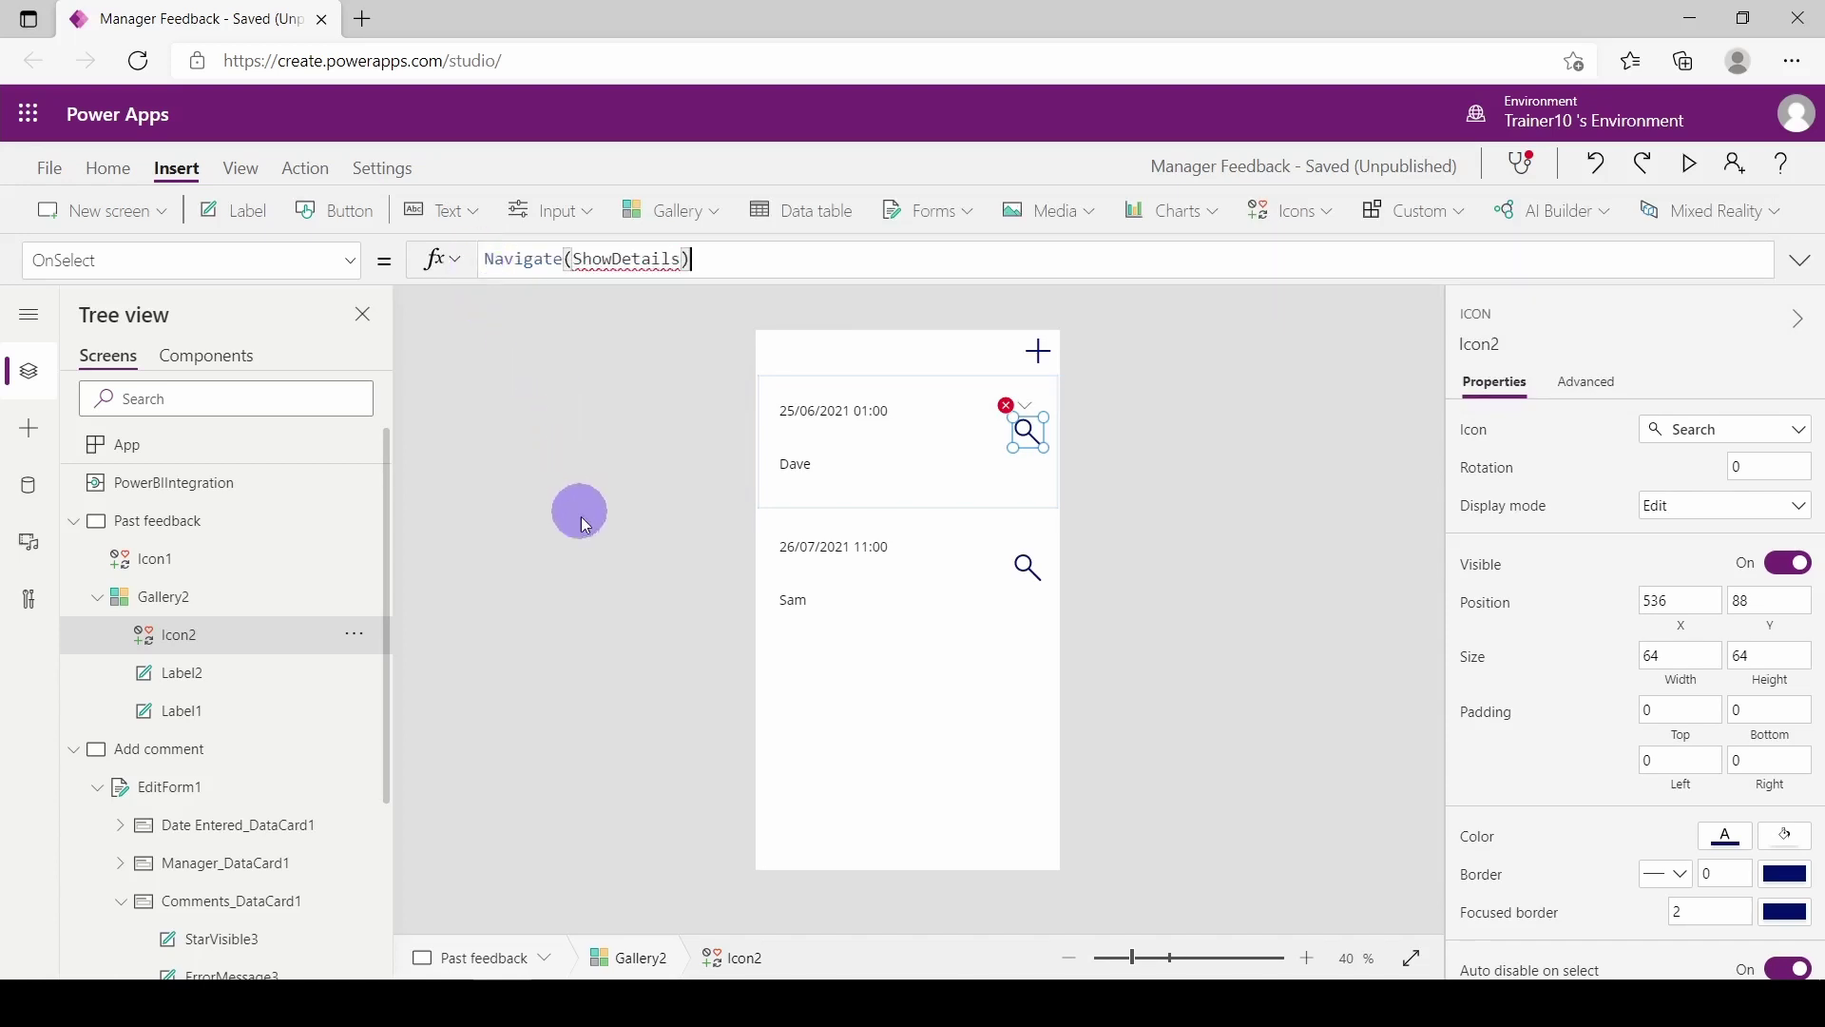
click(580, 527)
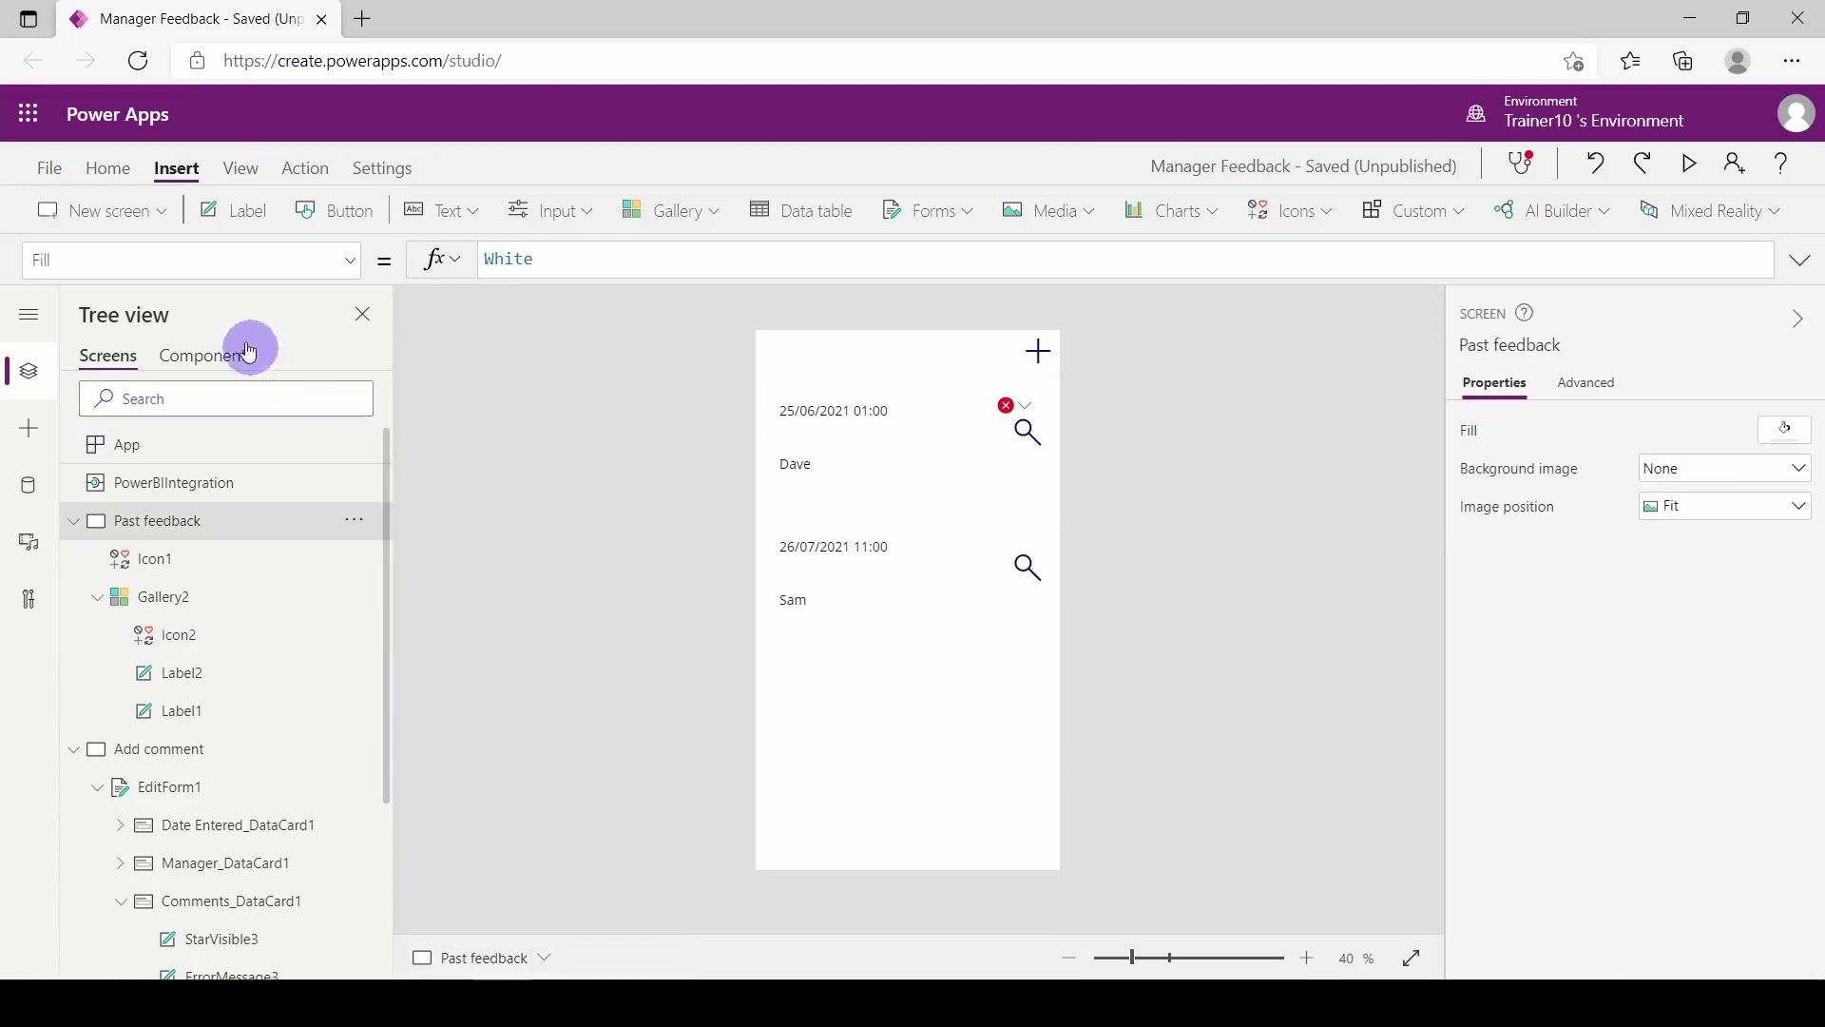
Step: Add a new Blank screen to the app and rename it ShowDetails
click(163, 211)
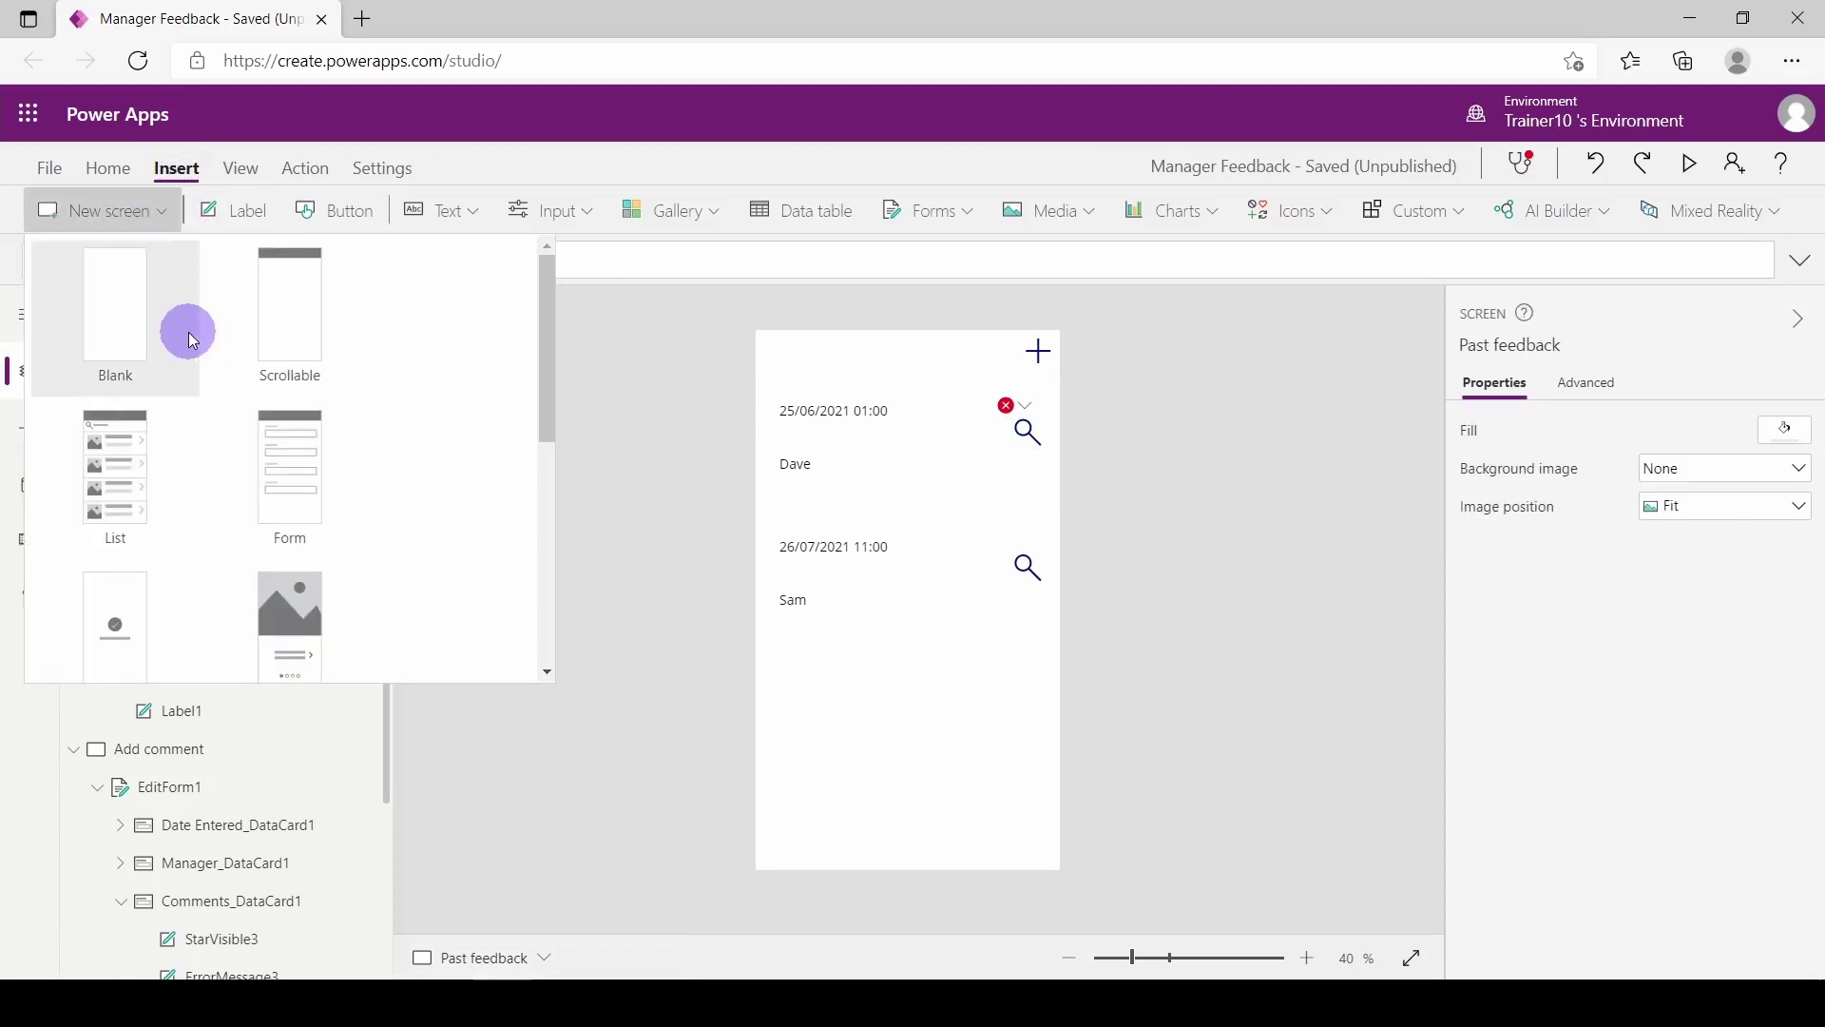
click(124, 332)
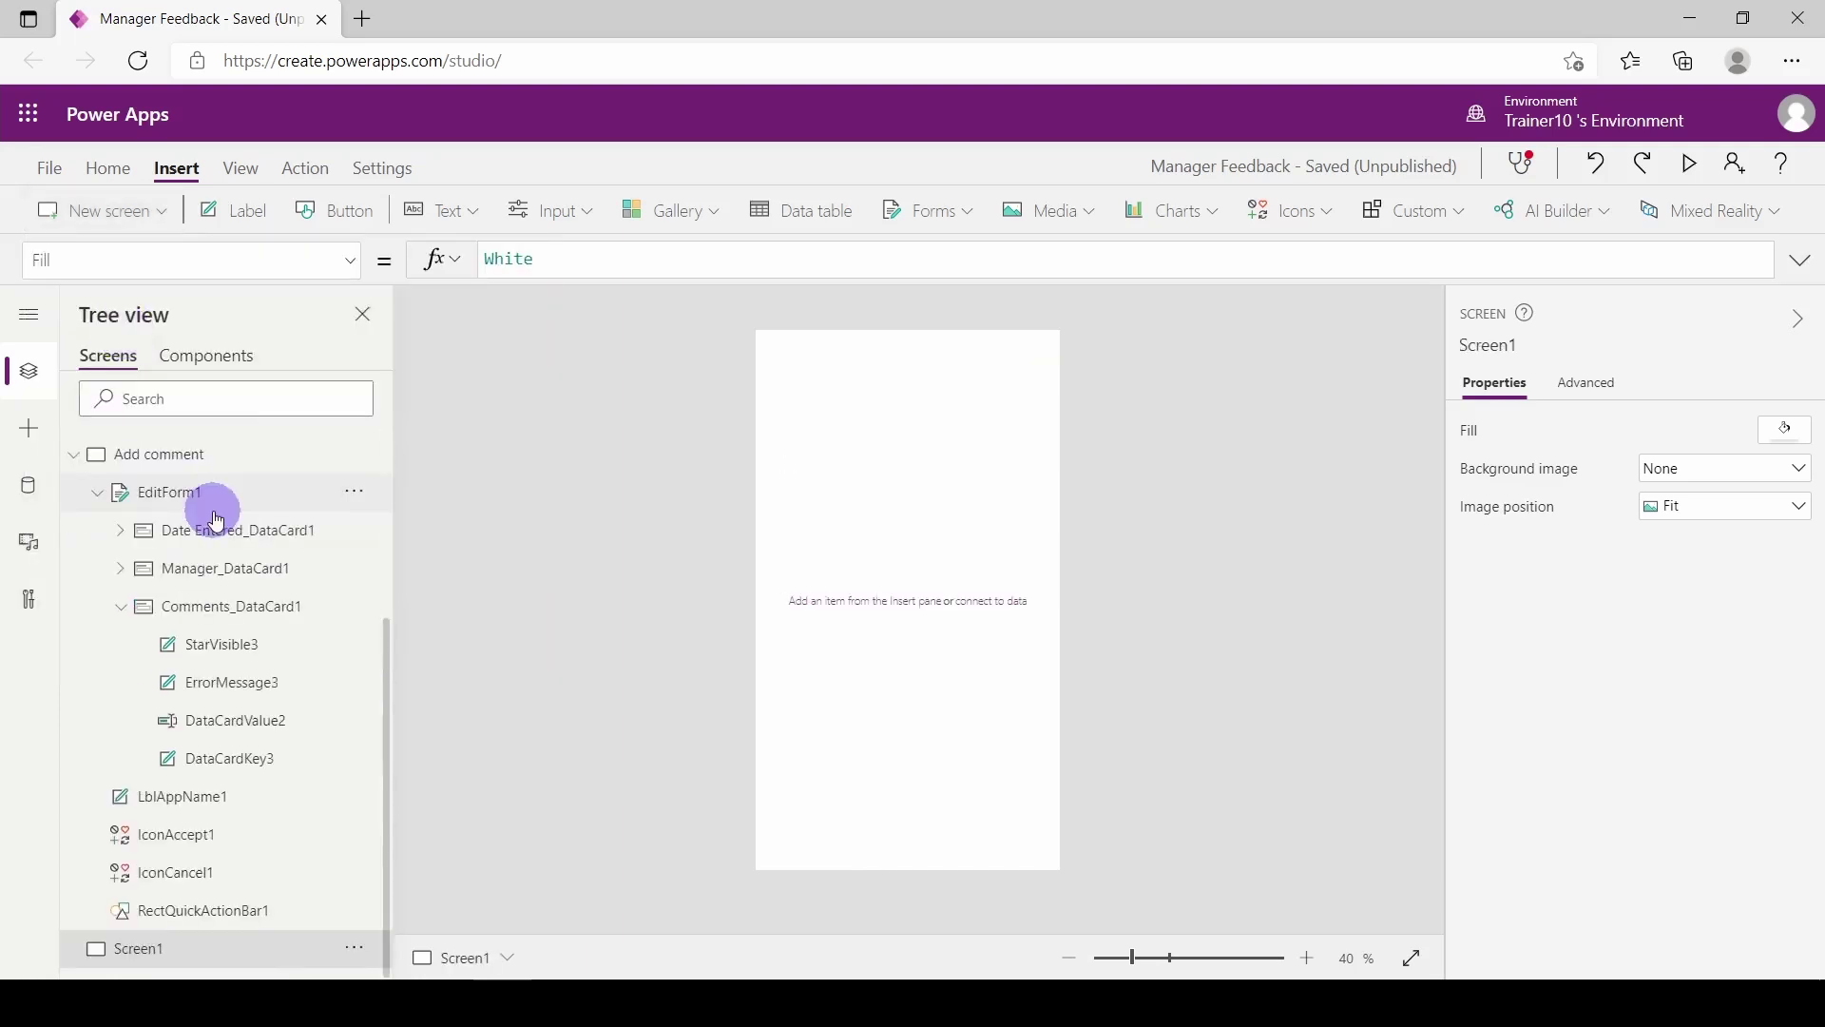
double_click(146, 947)
text(Show De)
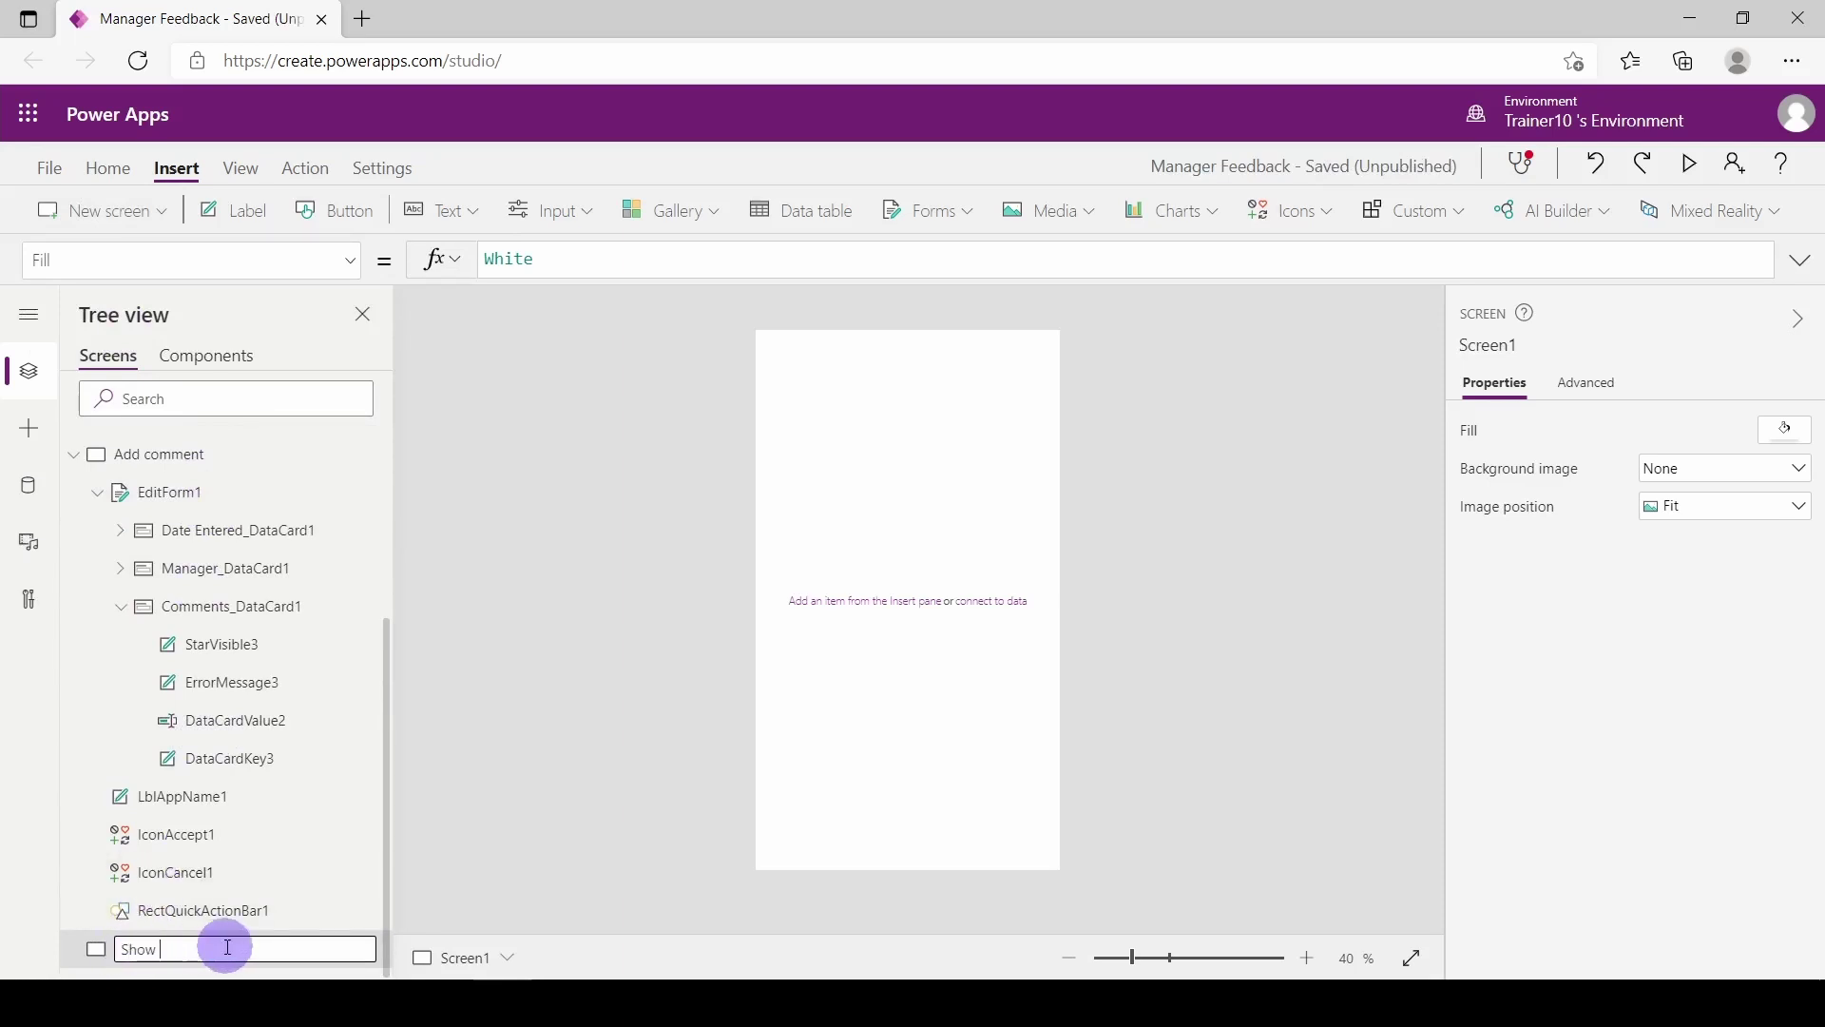
key(BackSpace)
key(BackSpace)
key(BackSpace)
text(Details)
key(Return)
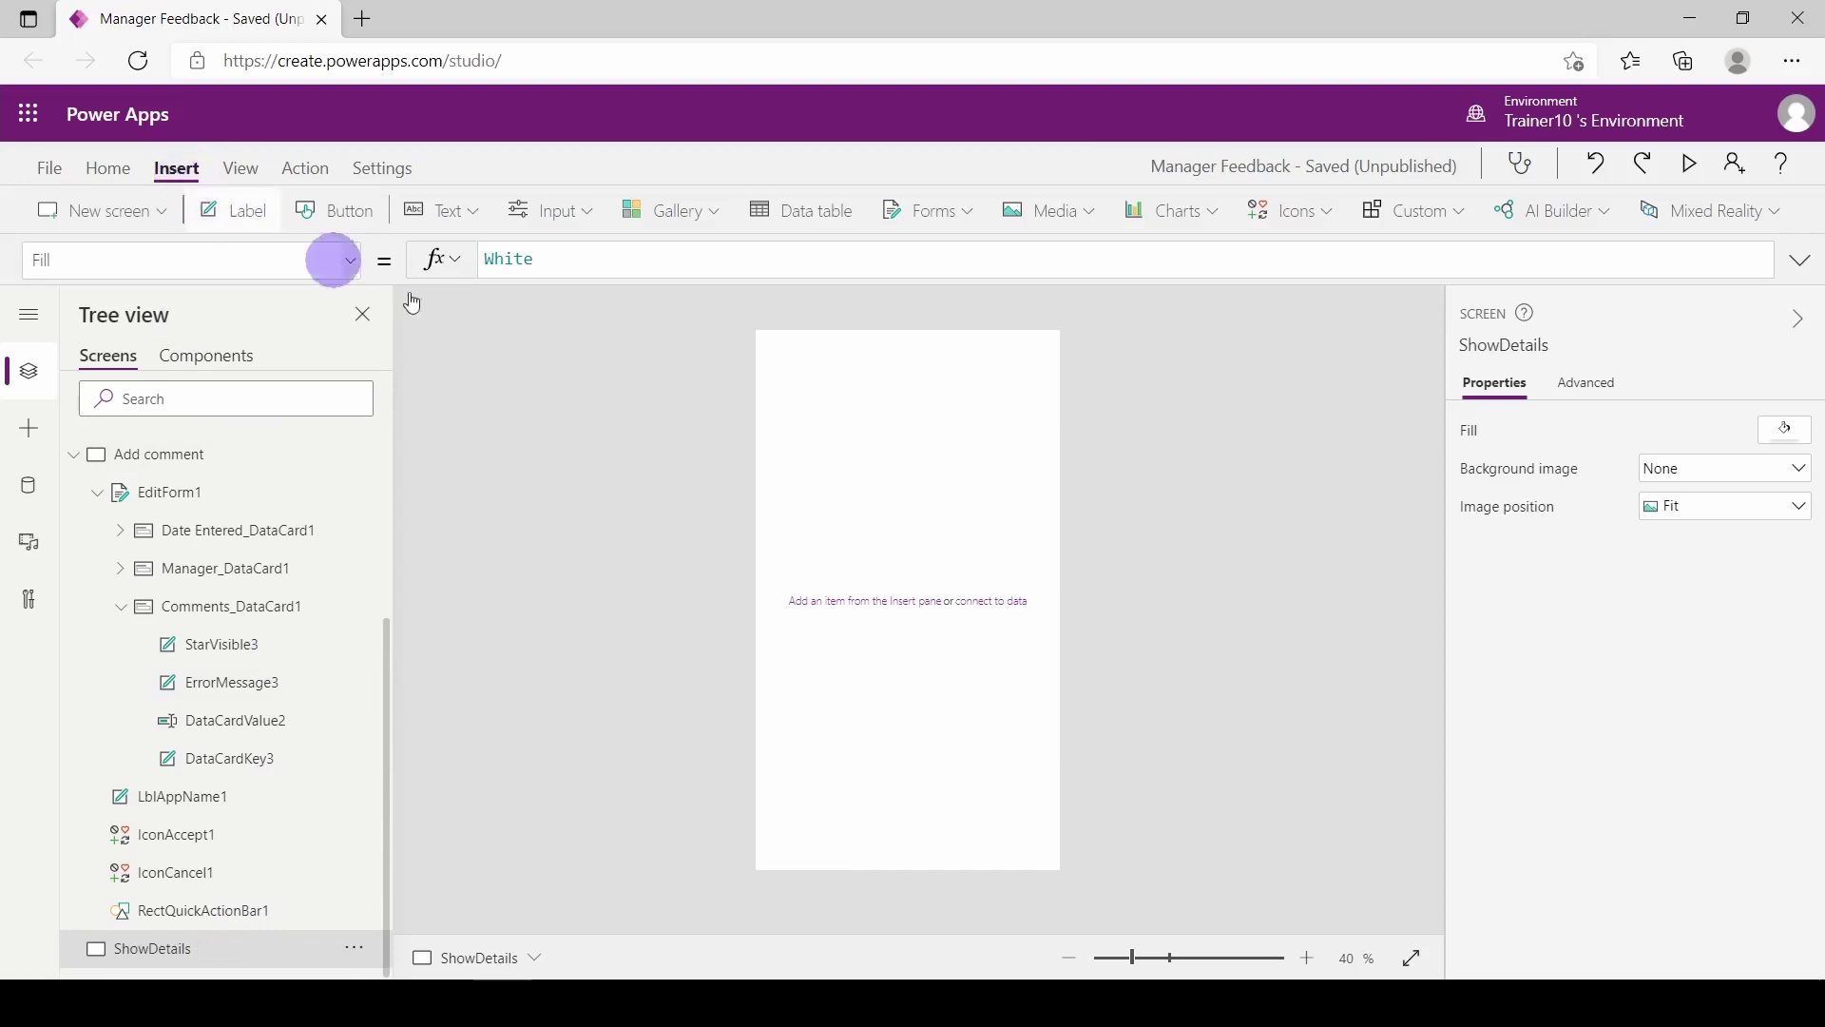
Step: Insert a Display form on the ShowDetails screen and connect it to the Feedback data source
click(965, 213)
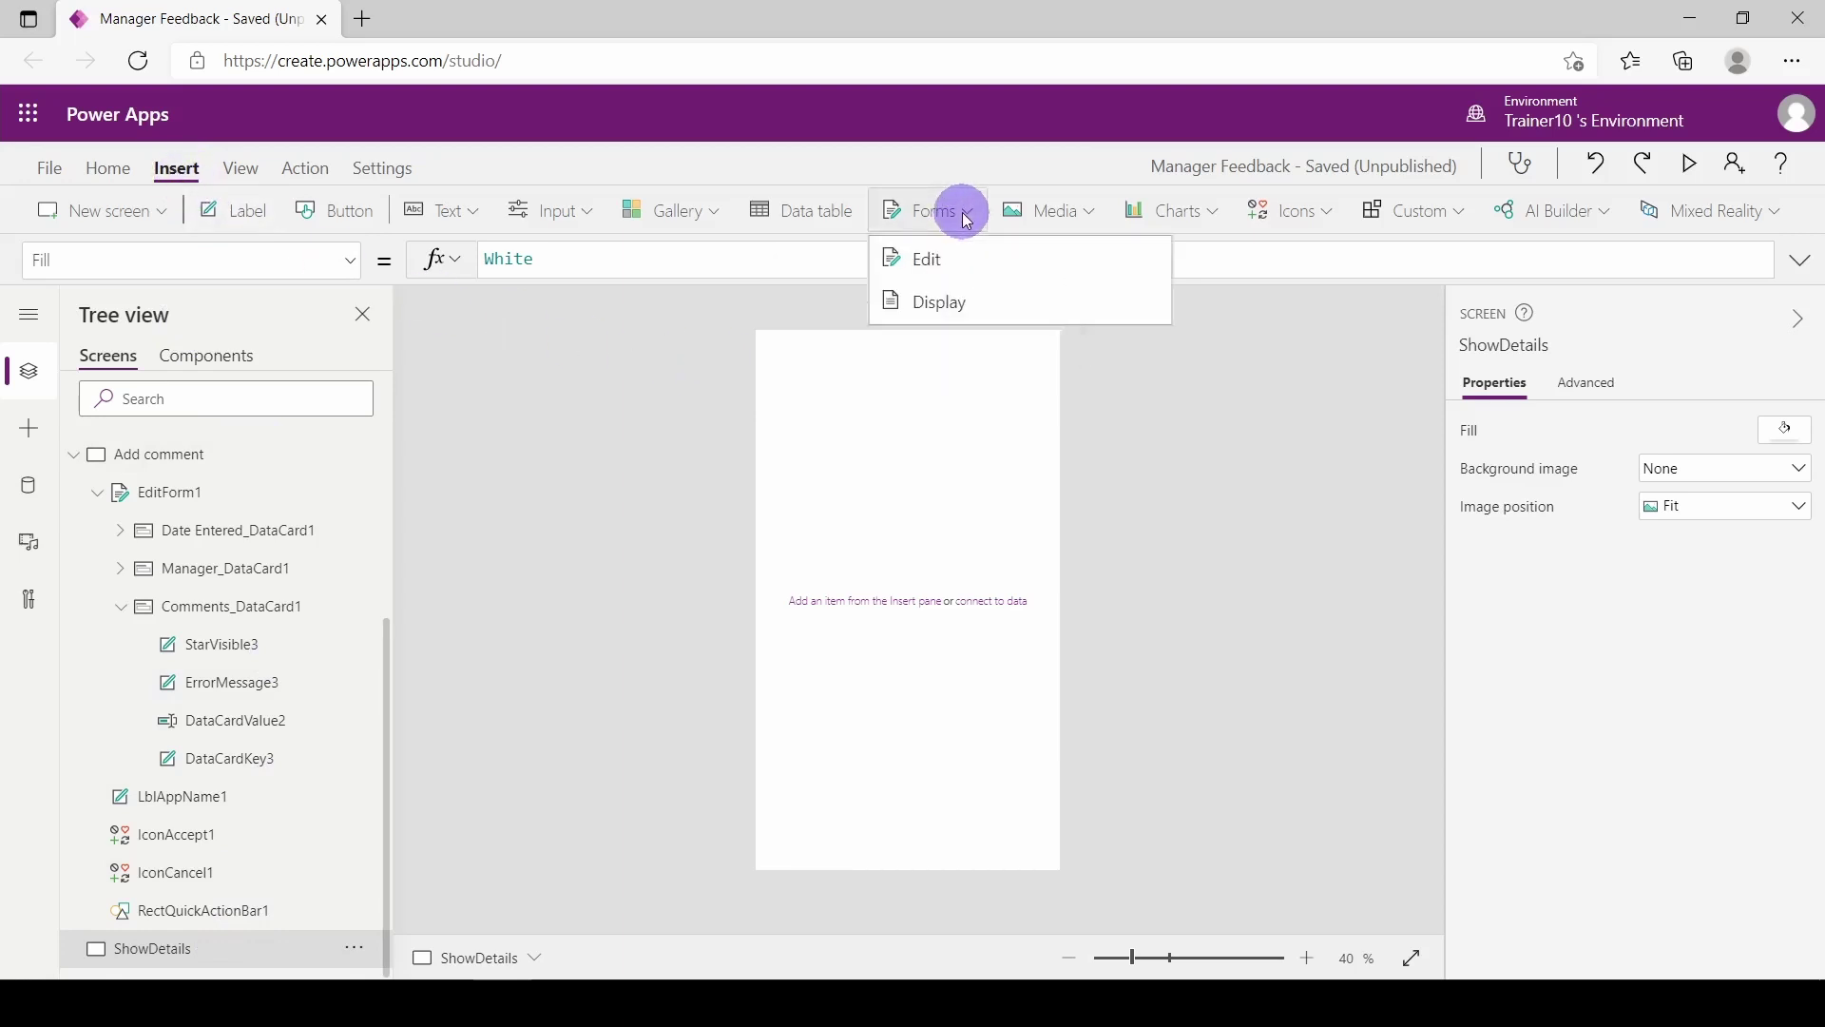
click(950, 302)
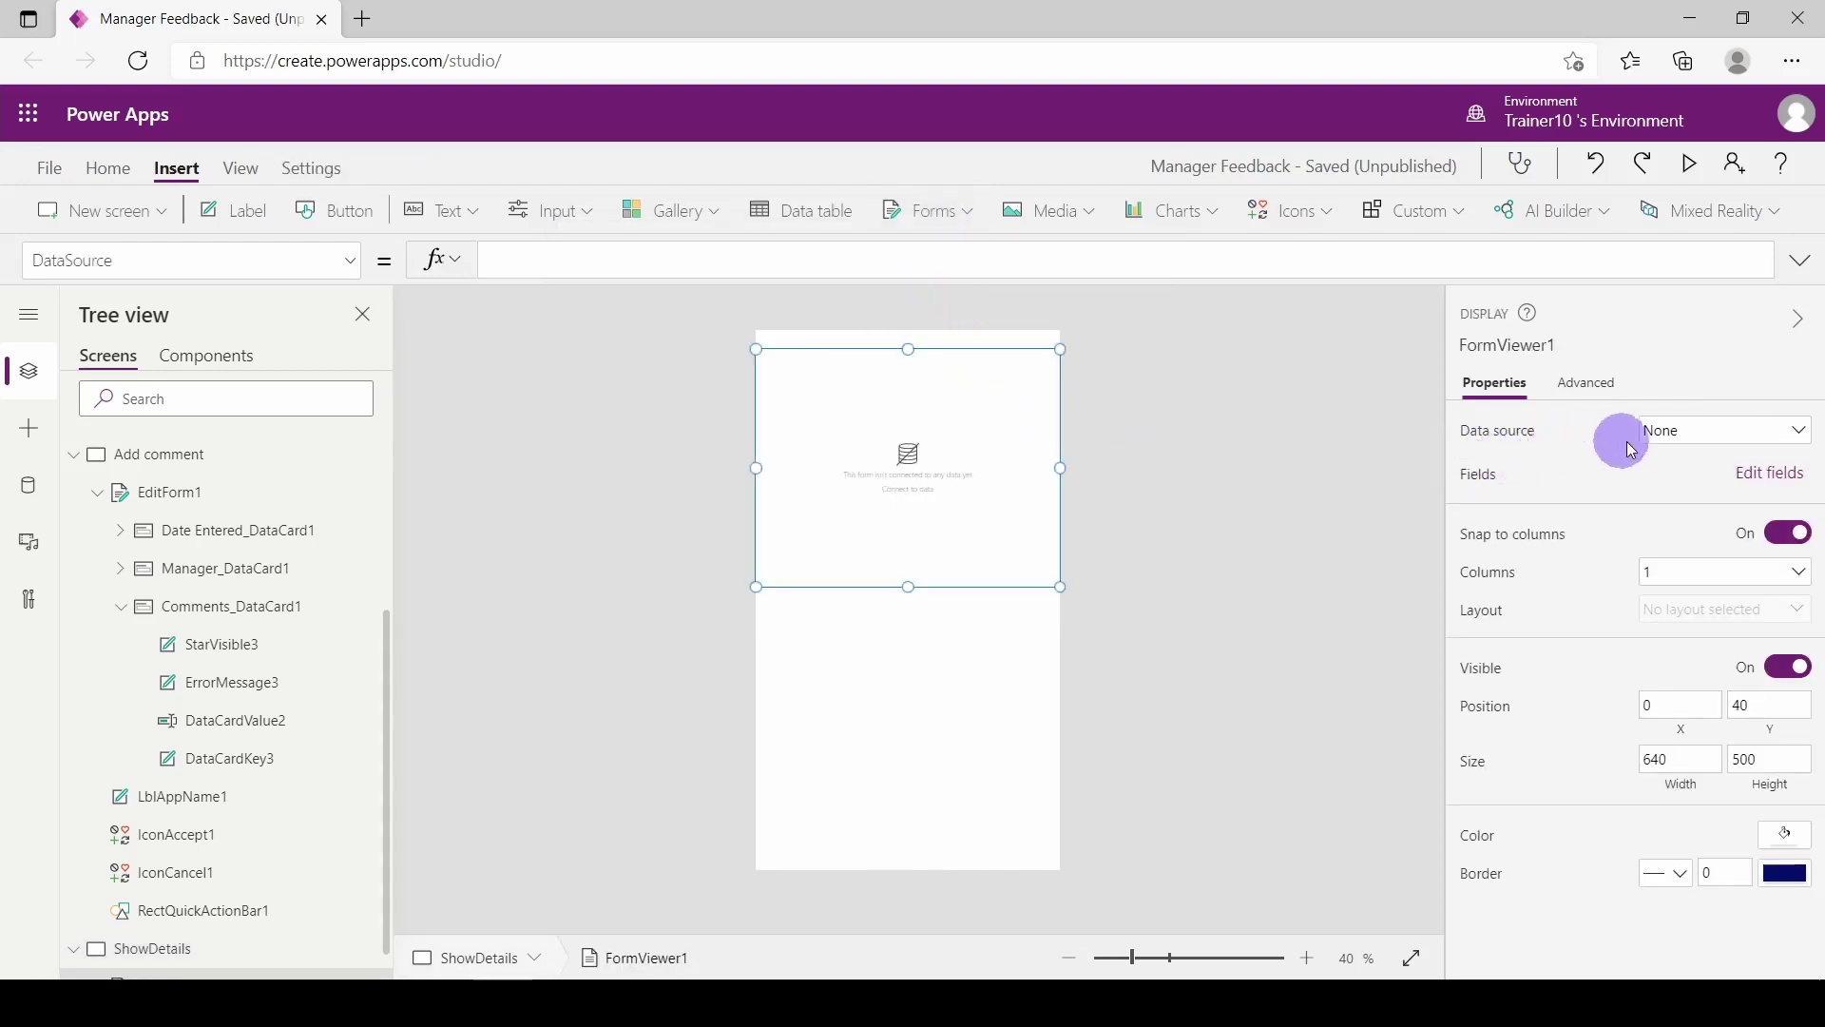
click(1677, 436)
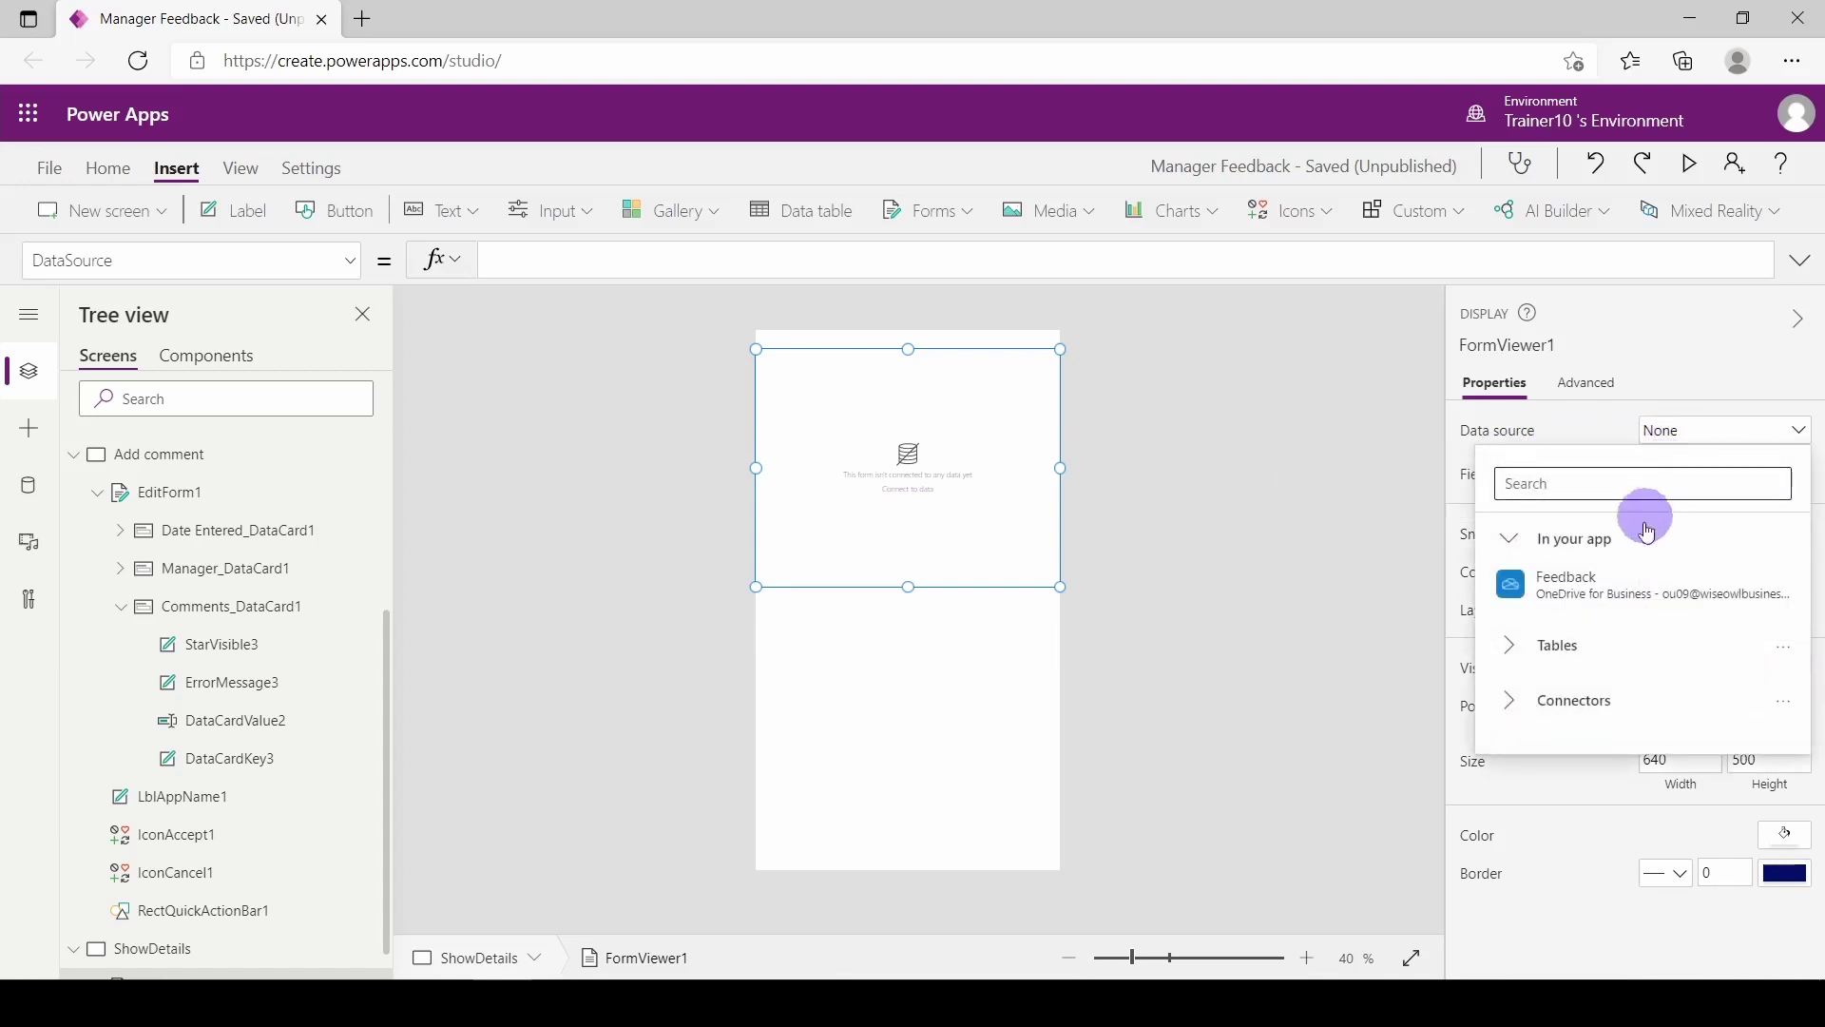
click(1623, 584)
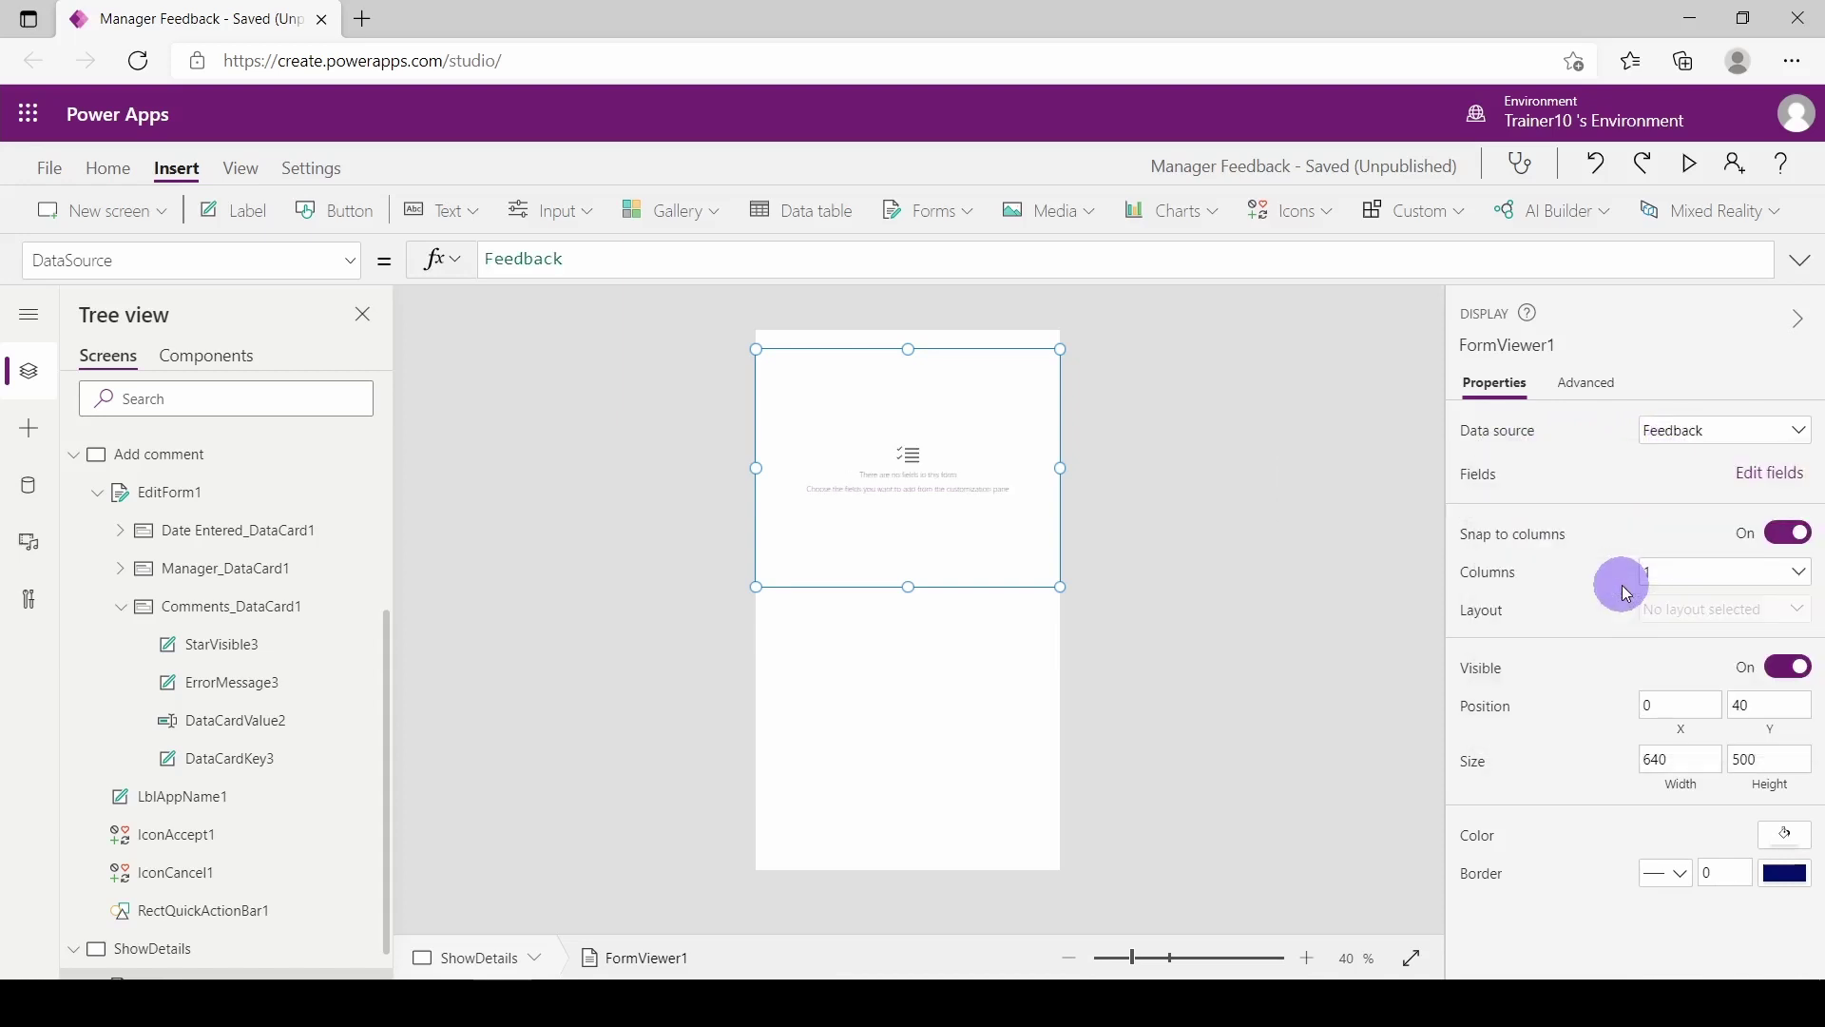
Step: Add the Date Entered, Manager and Comments fields to the display form and stretch it down to a height of about 1080
click(1768, 480)
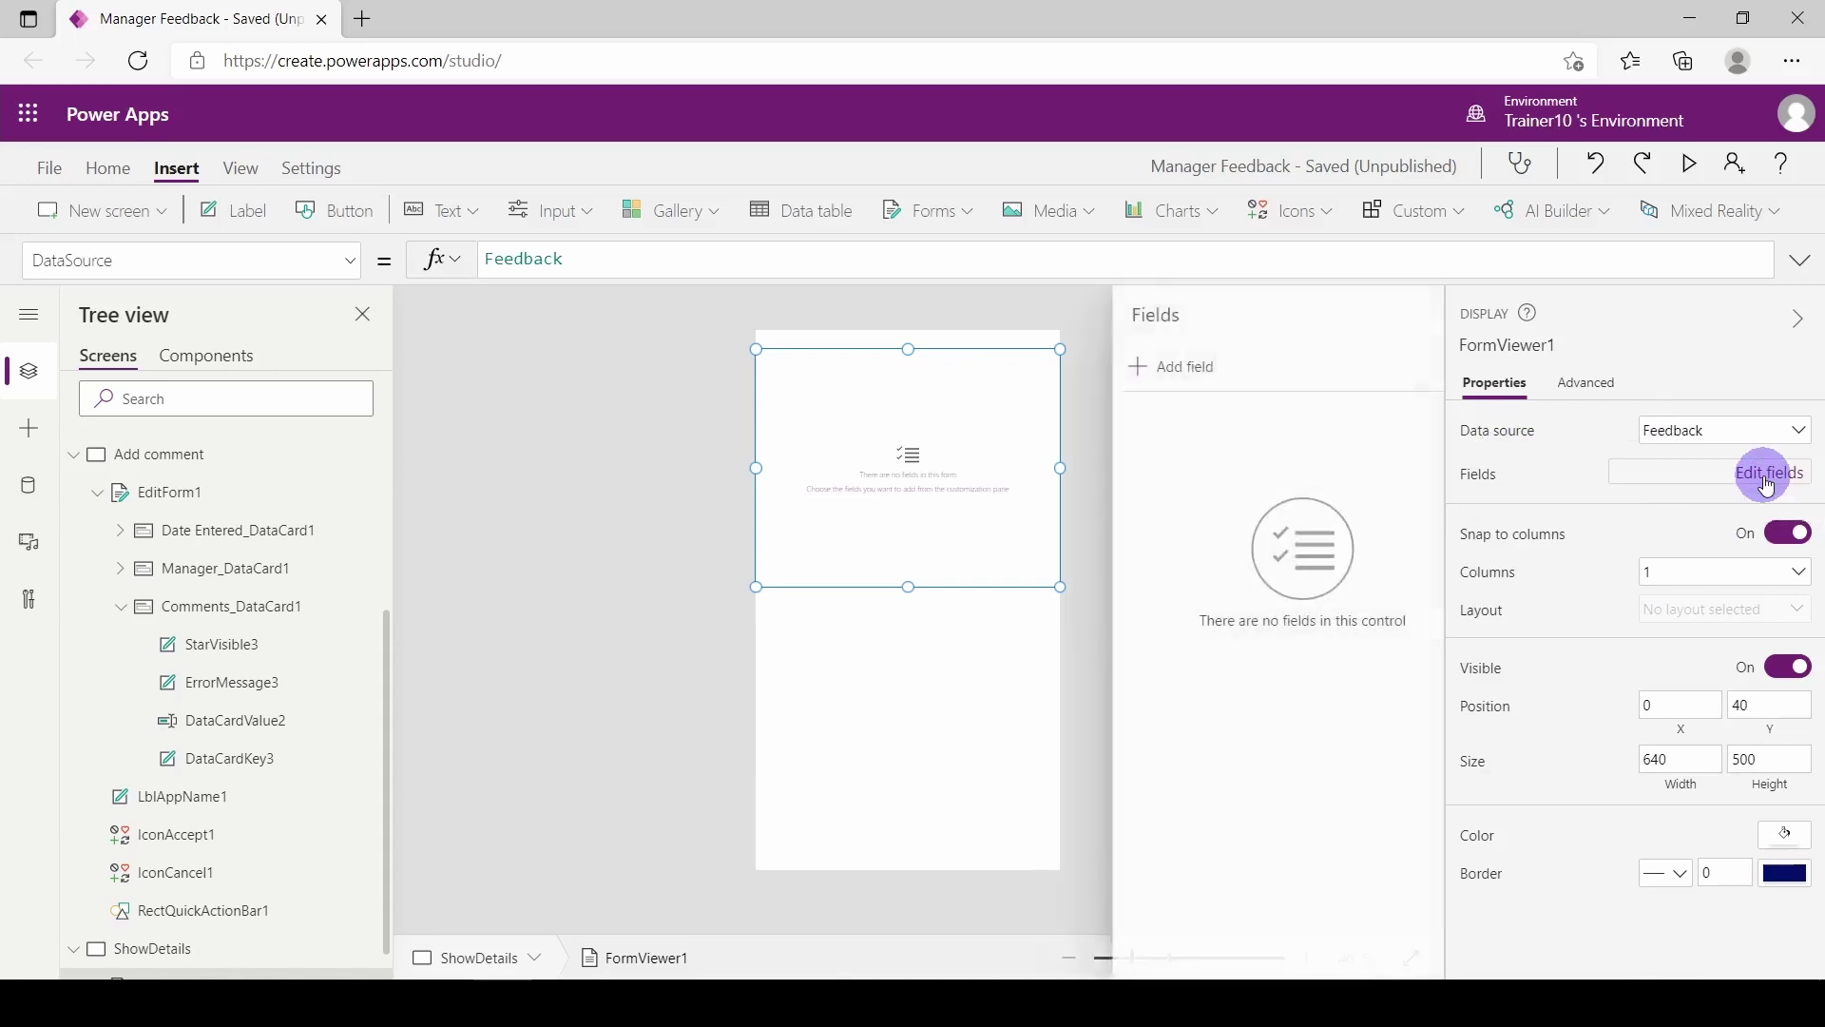
click(1139, 368)
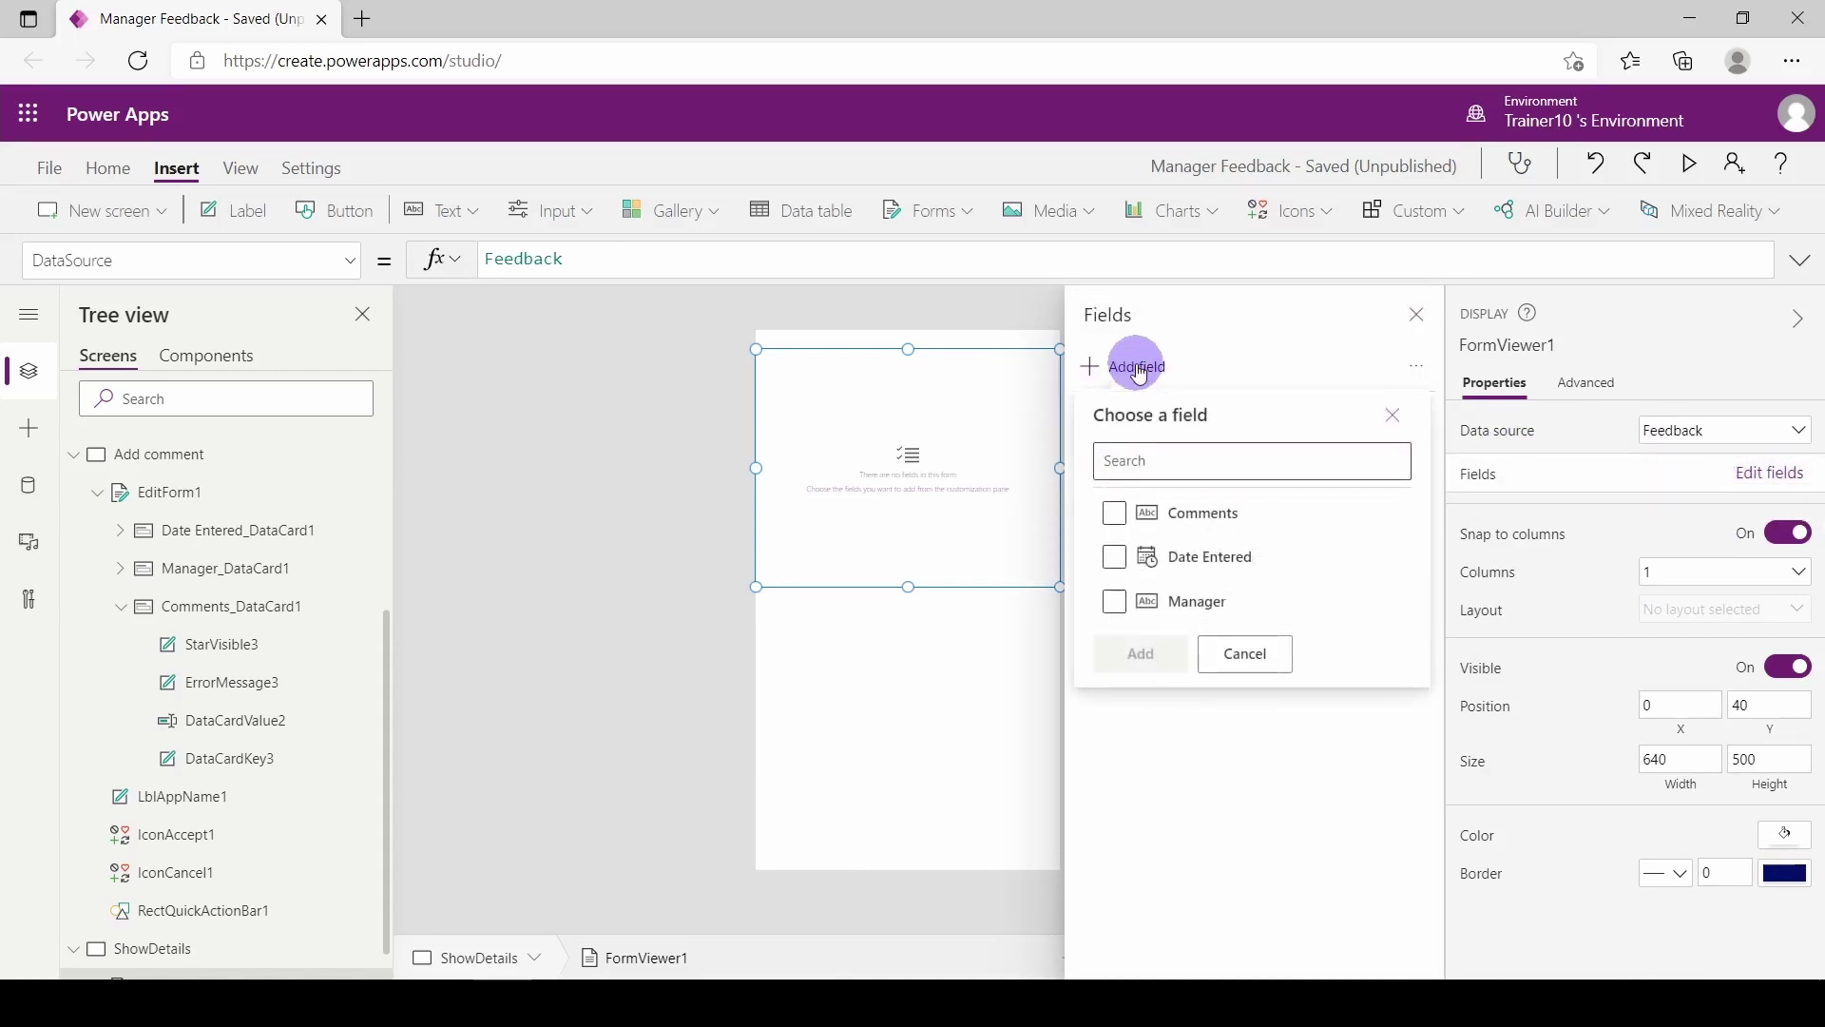
click(1115, 556)
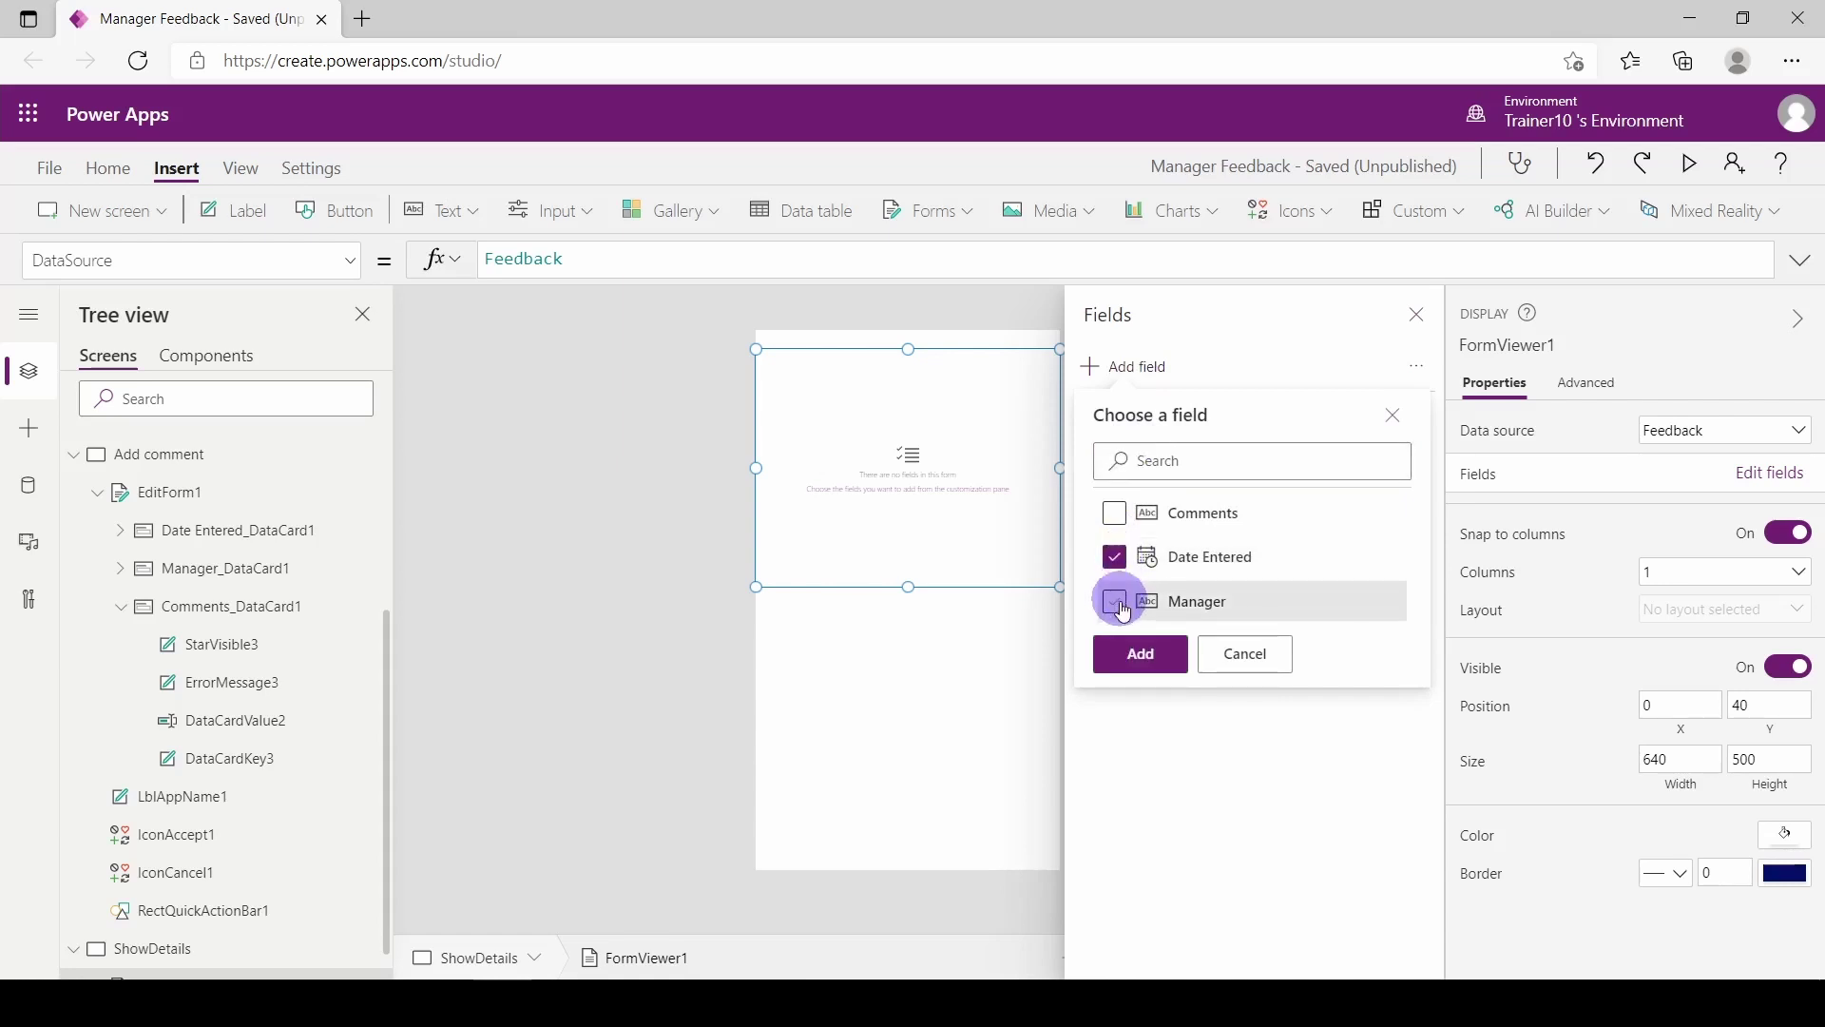
click(1117, 602)
click(1113, 516)
click(1145, 655)
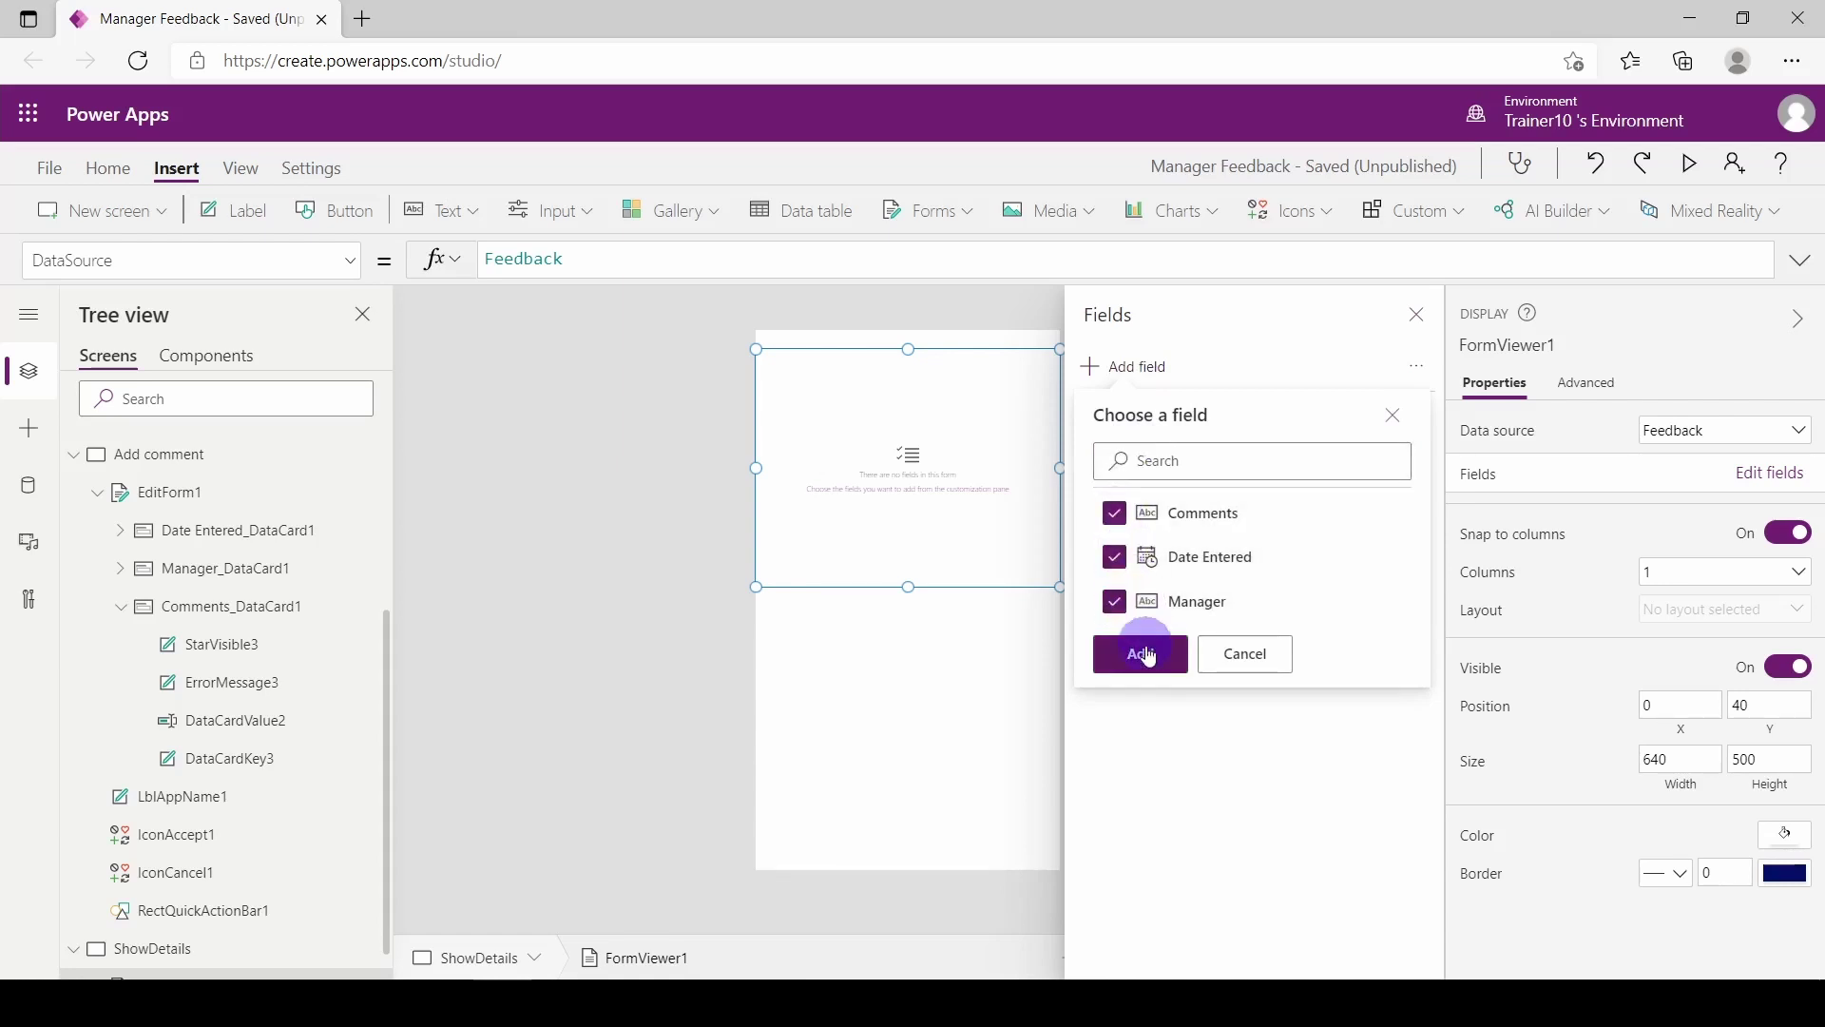
click(1150, 656)
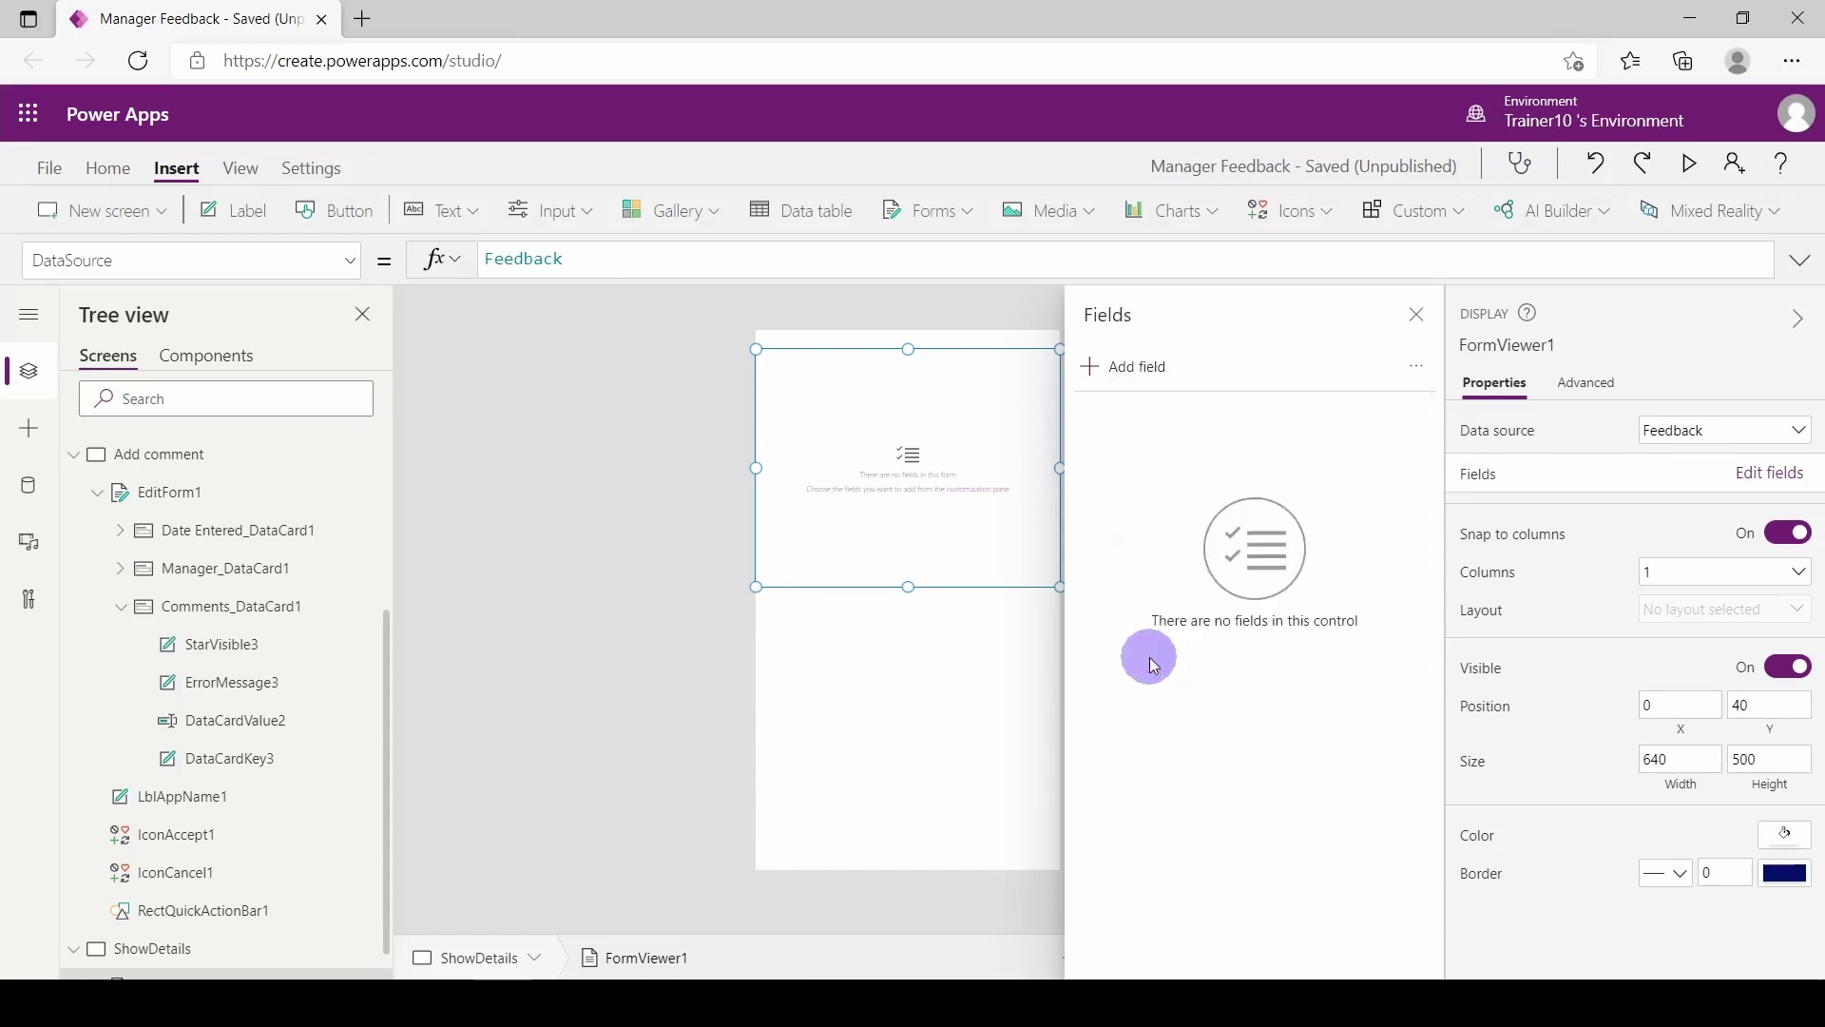
click(1423, 312)
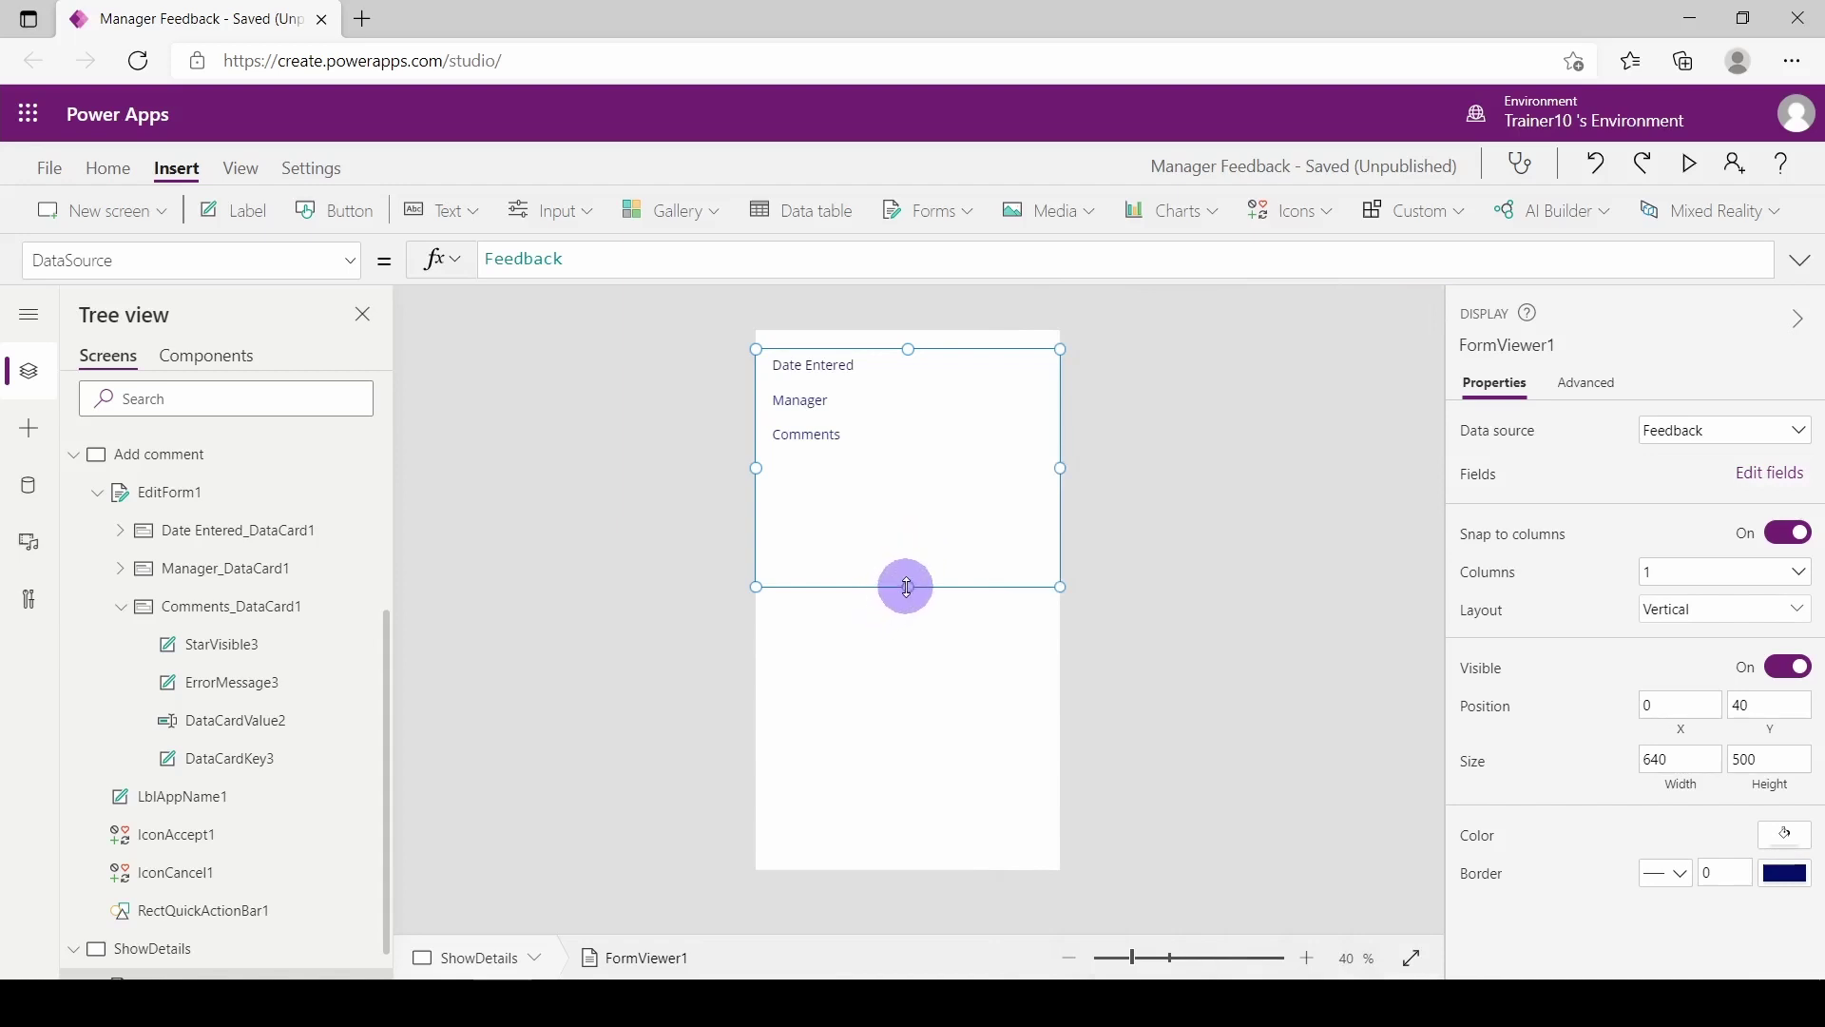
drag(908, 587, 916, 860)
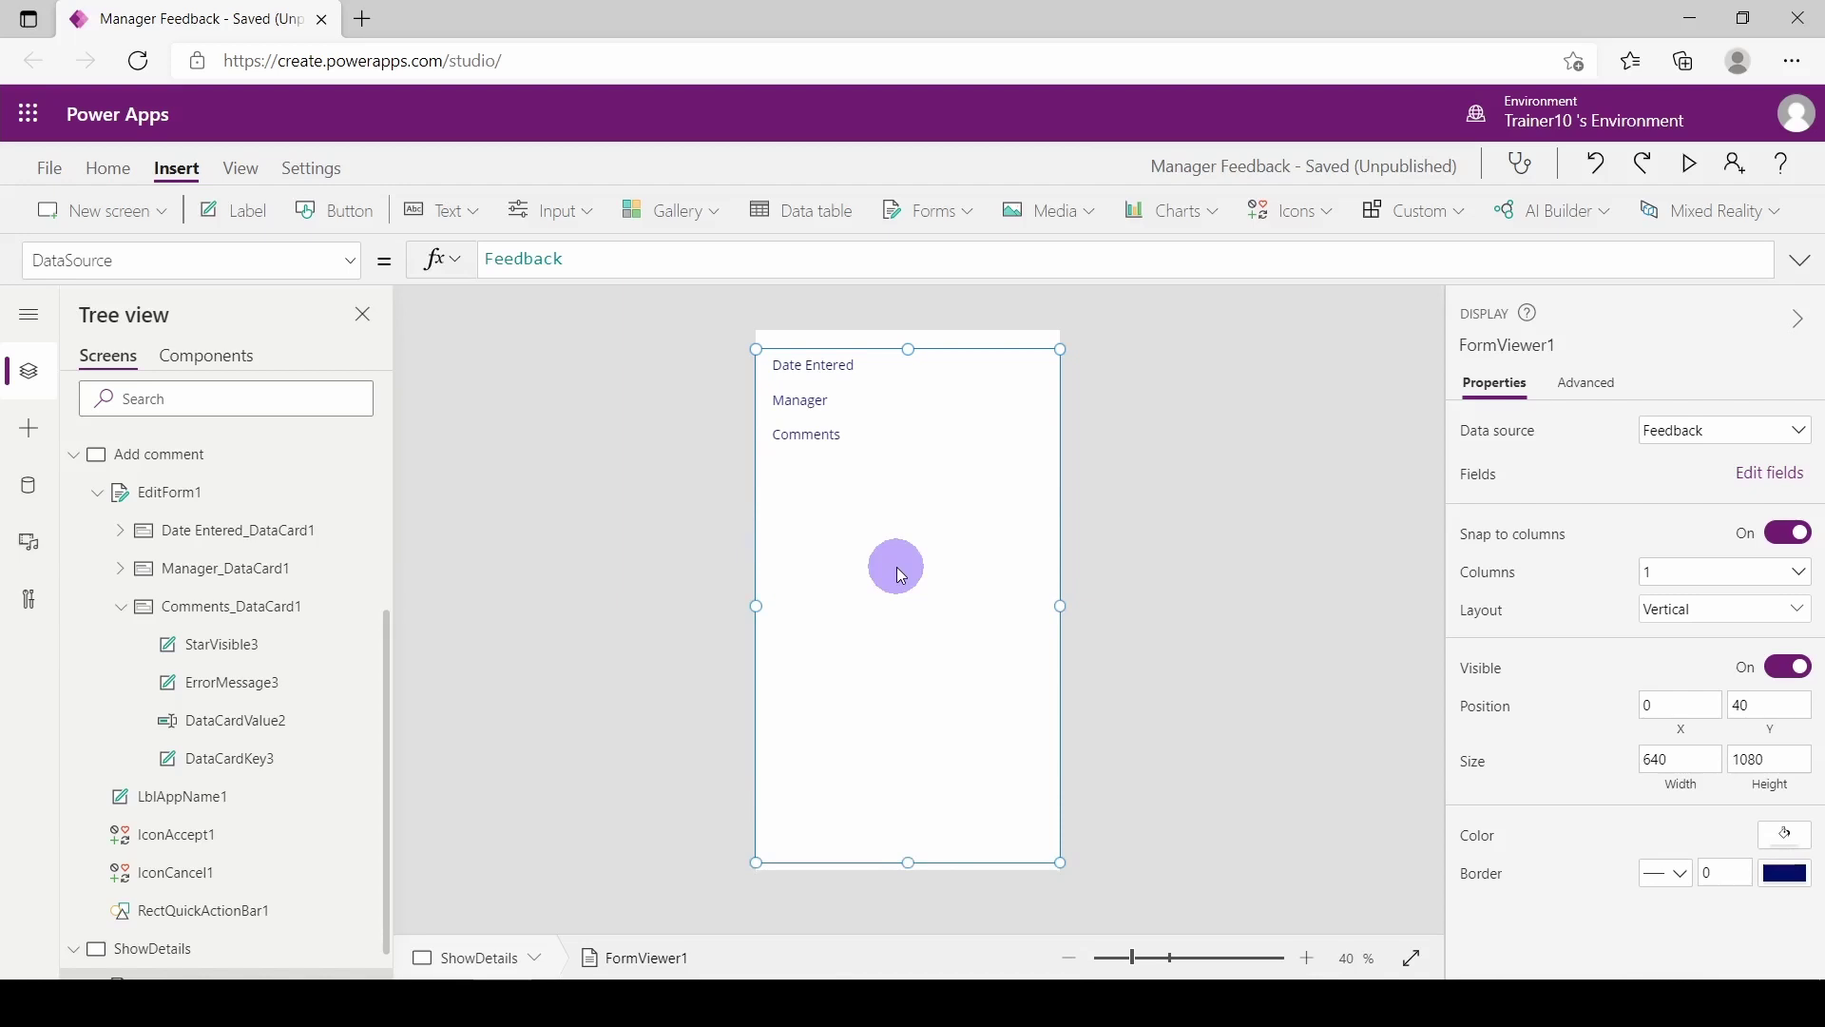
Step: Set the display form's Item property to Gallery2.Selected
click(351, 267)
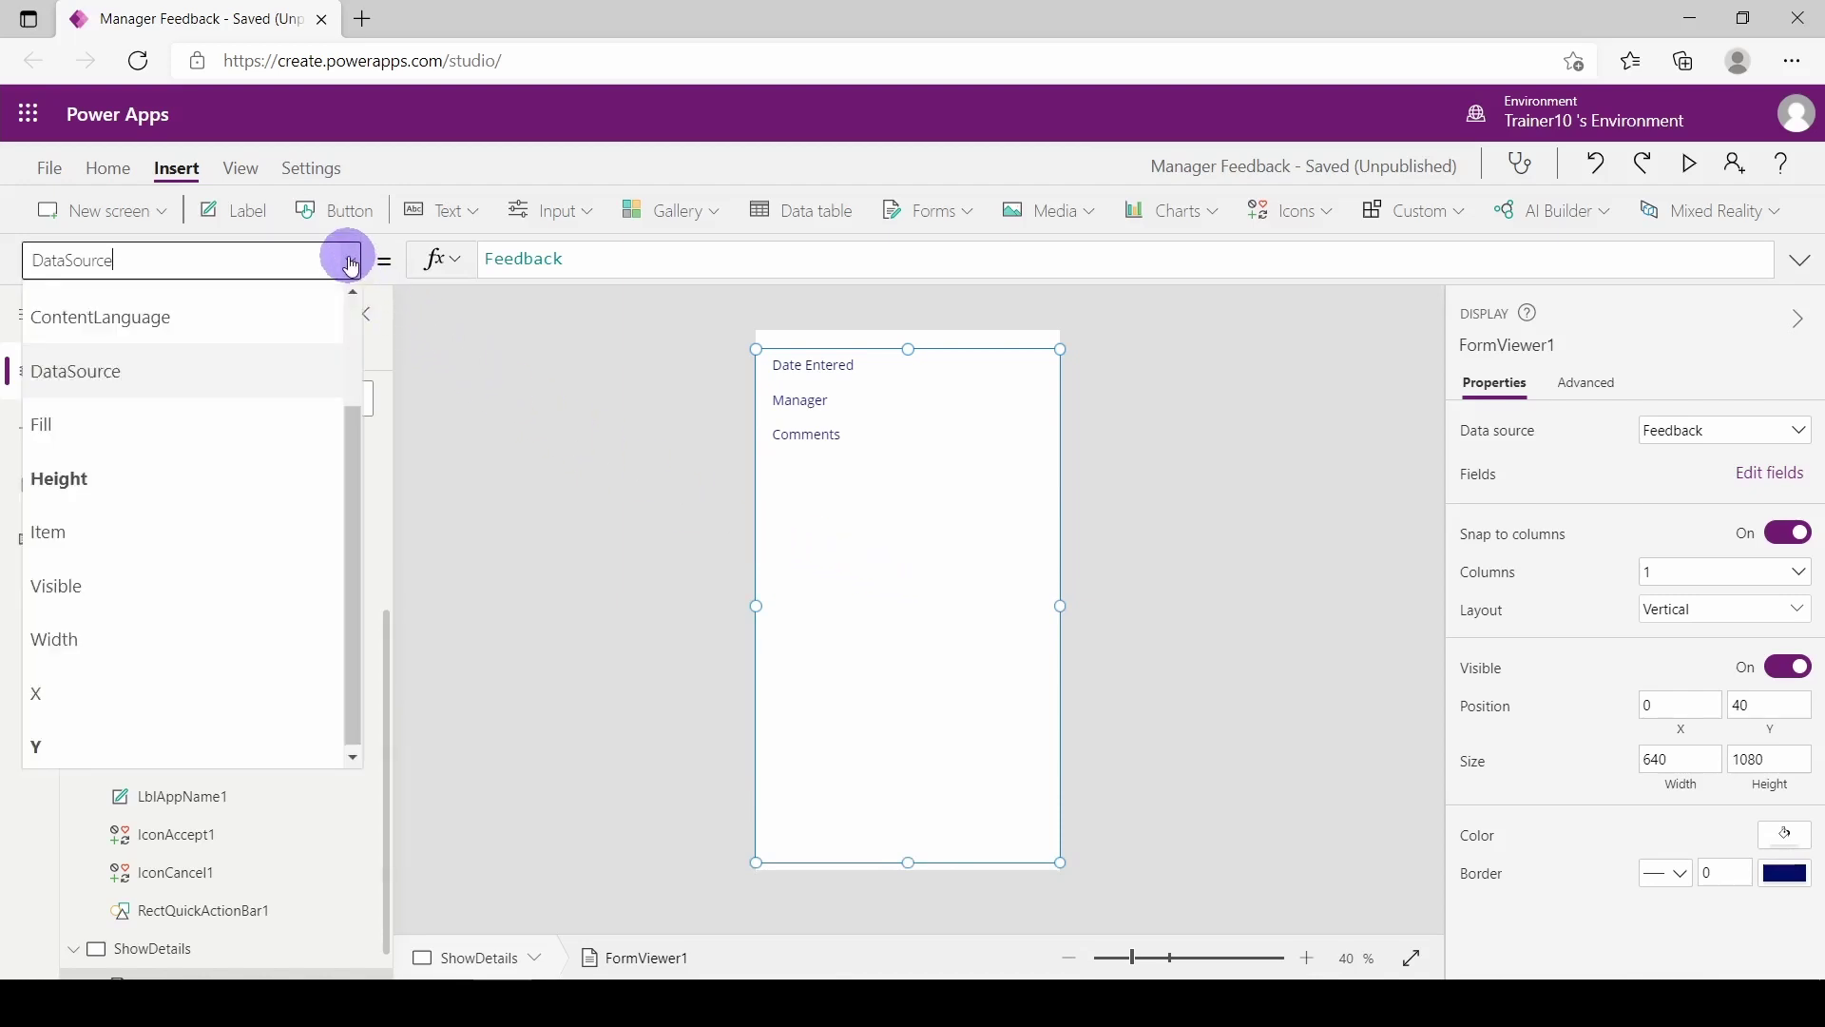
click(219, 521)
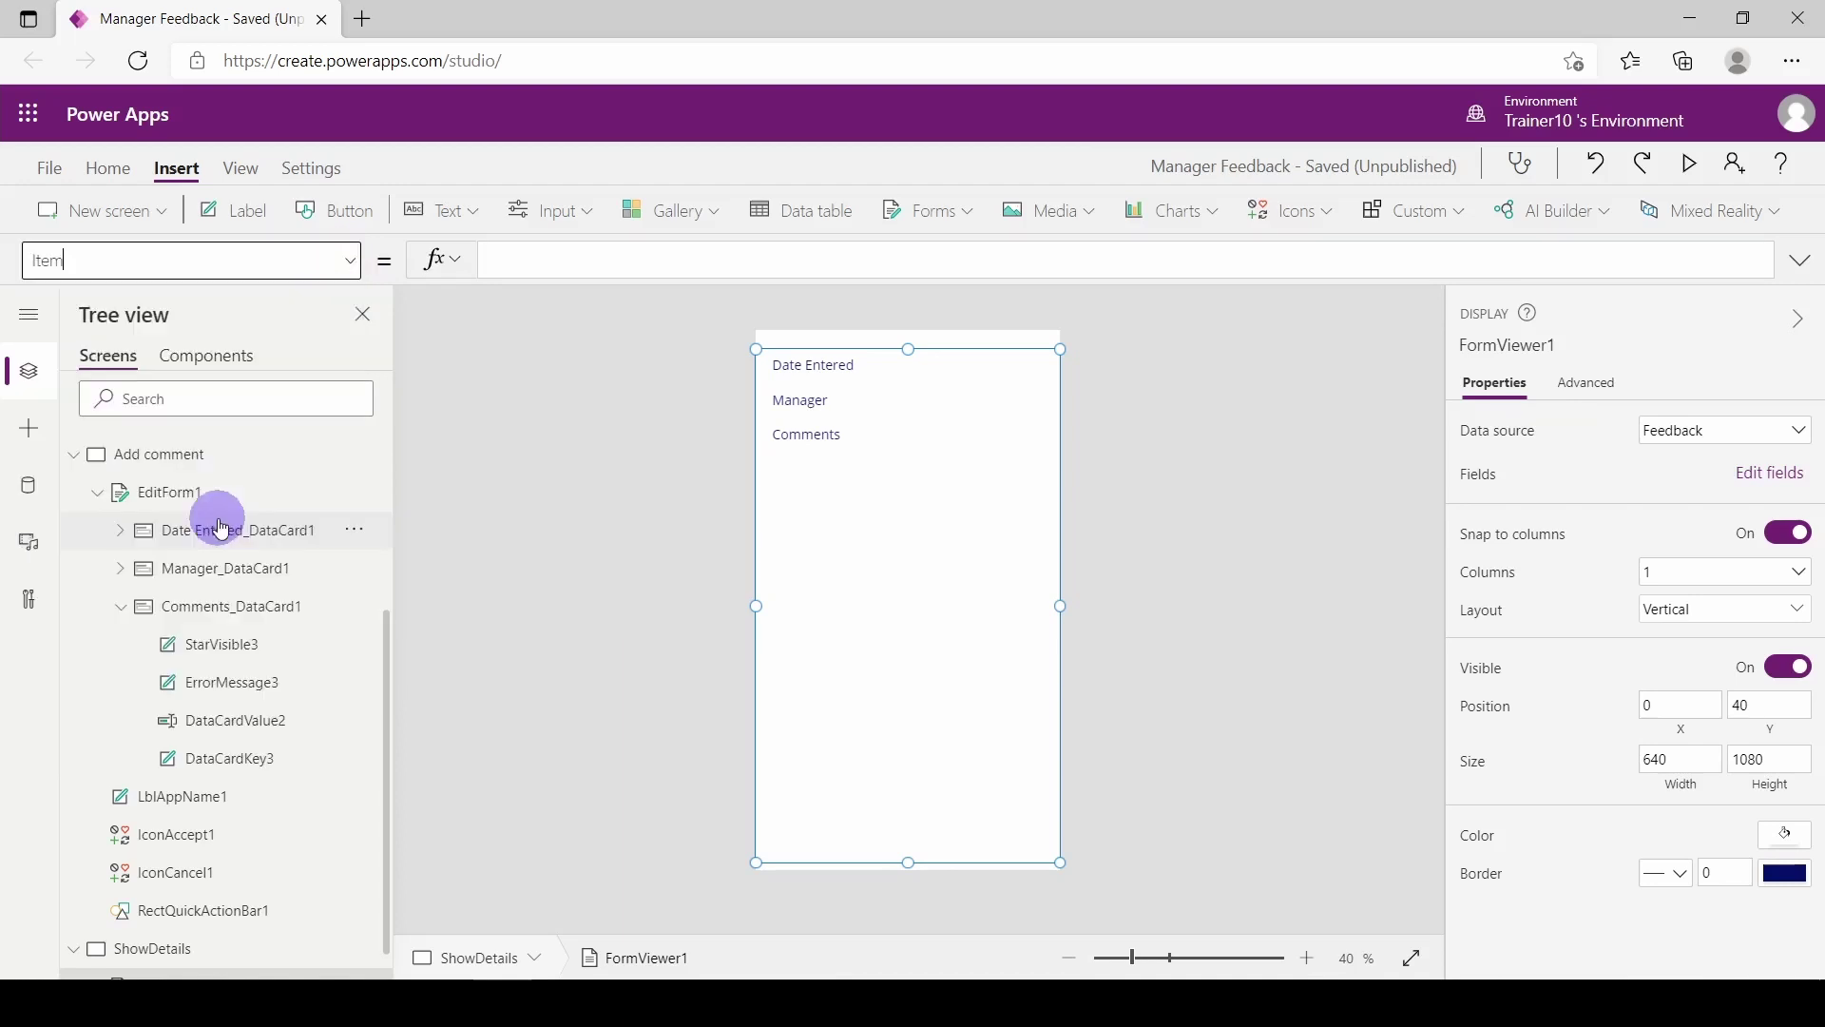
click(552, 251)
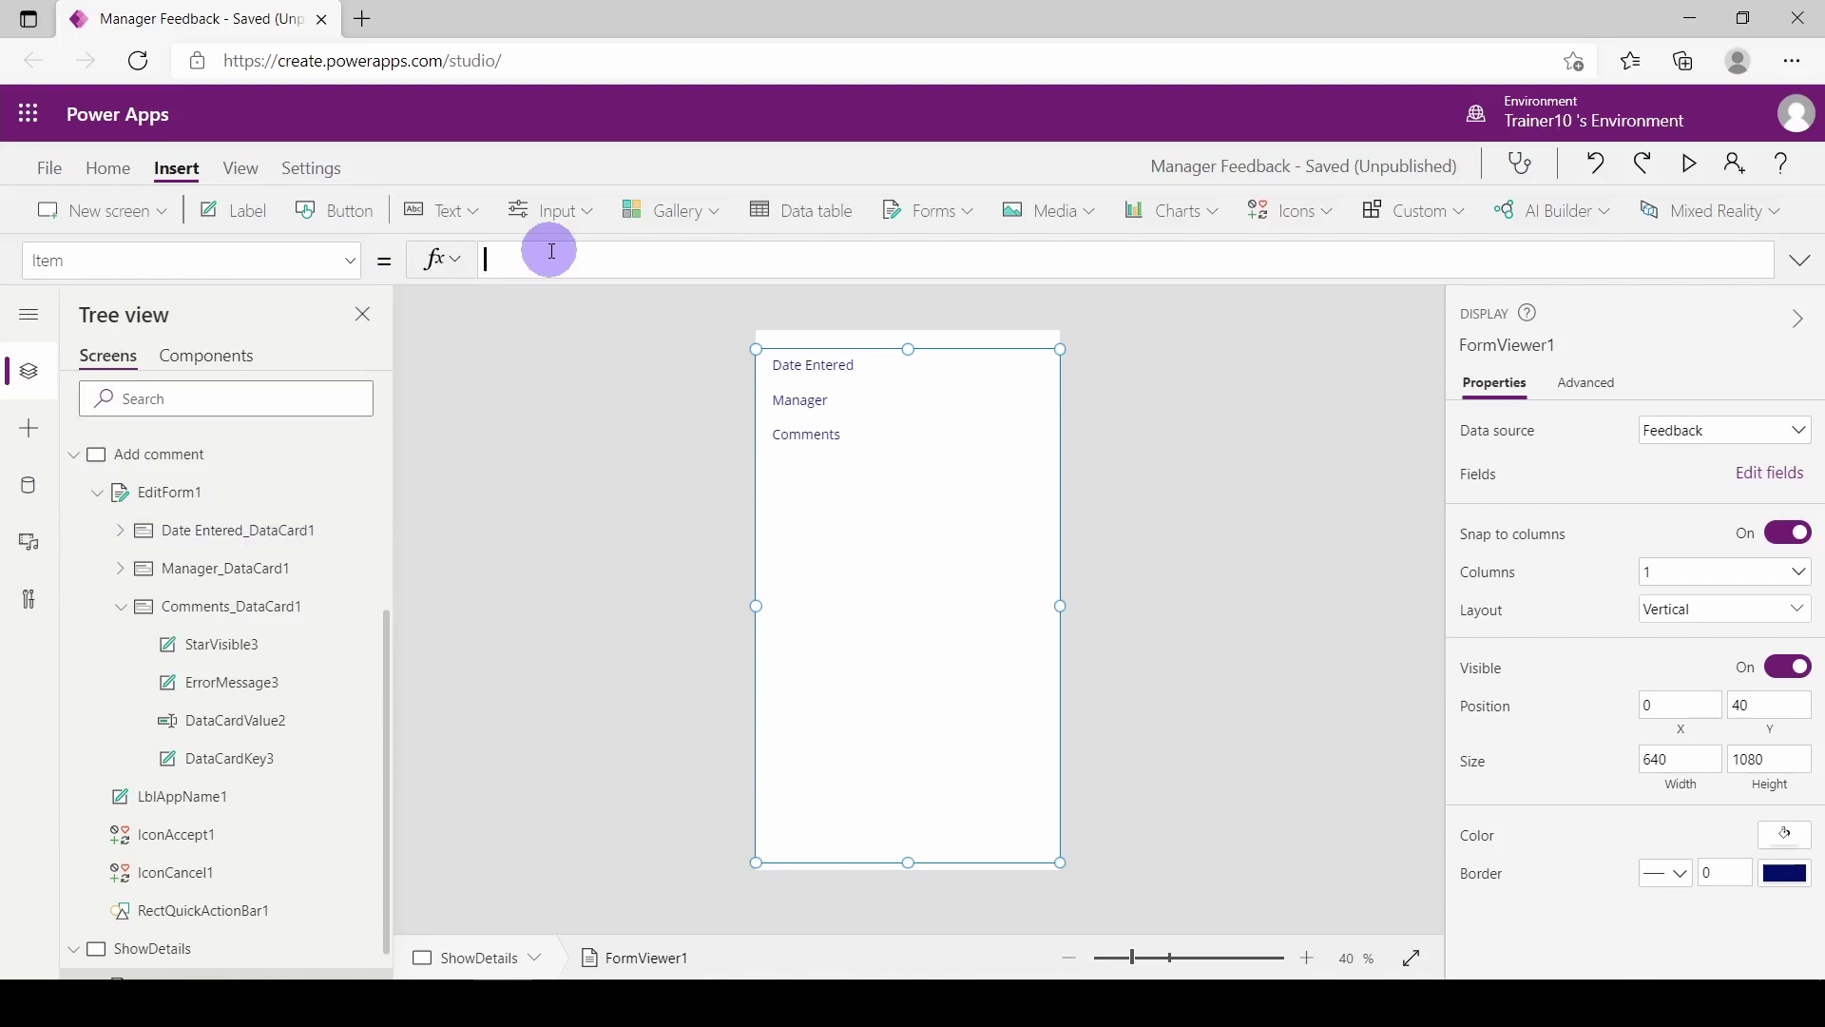
text(Ga)
key(Down)
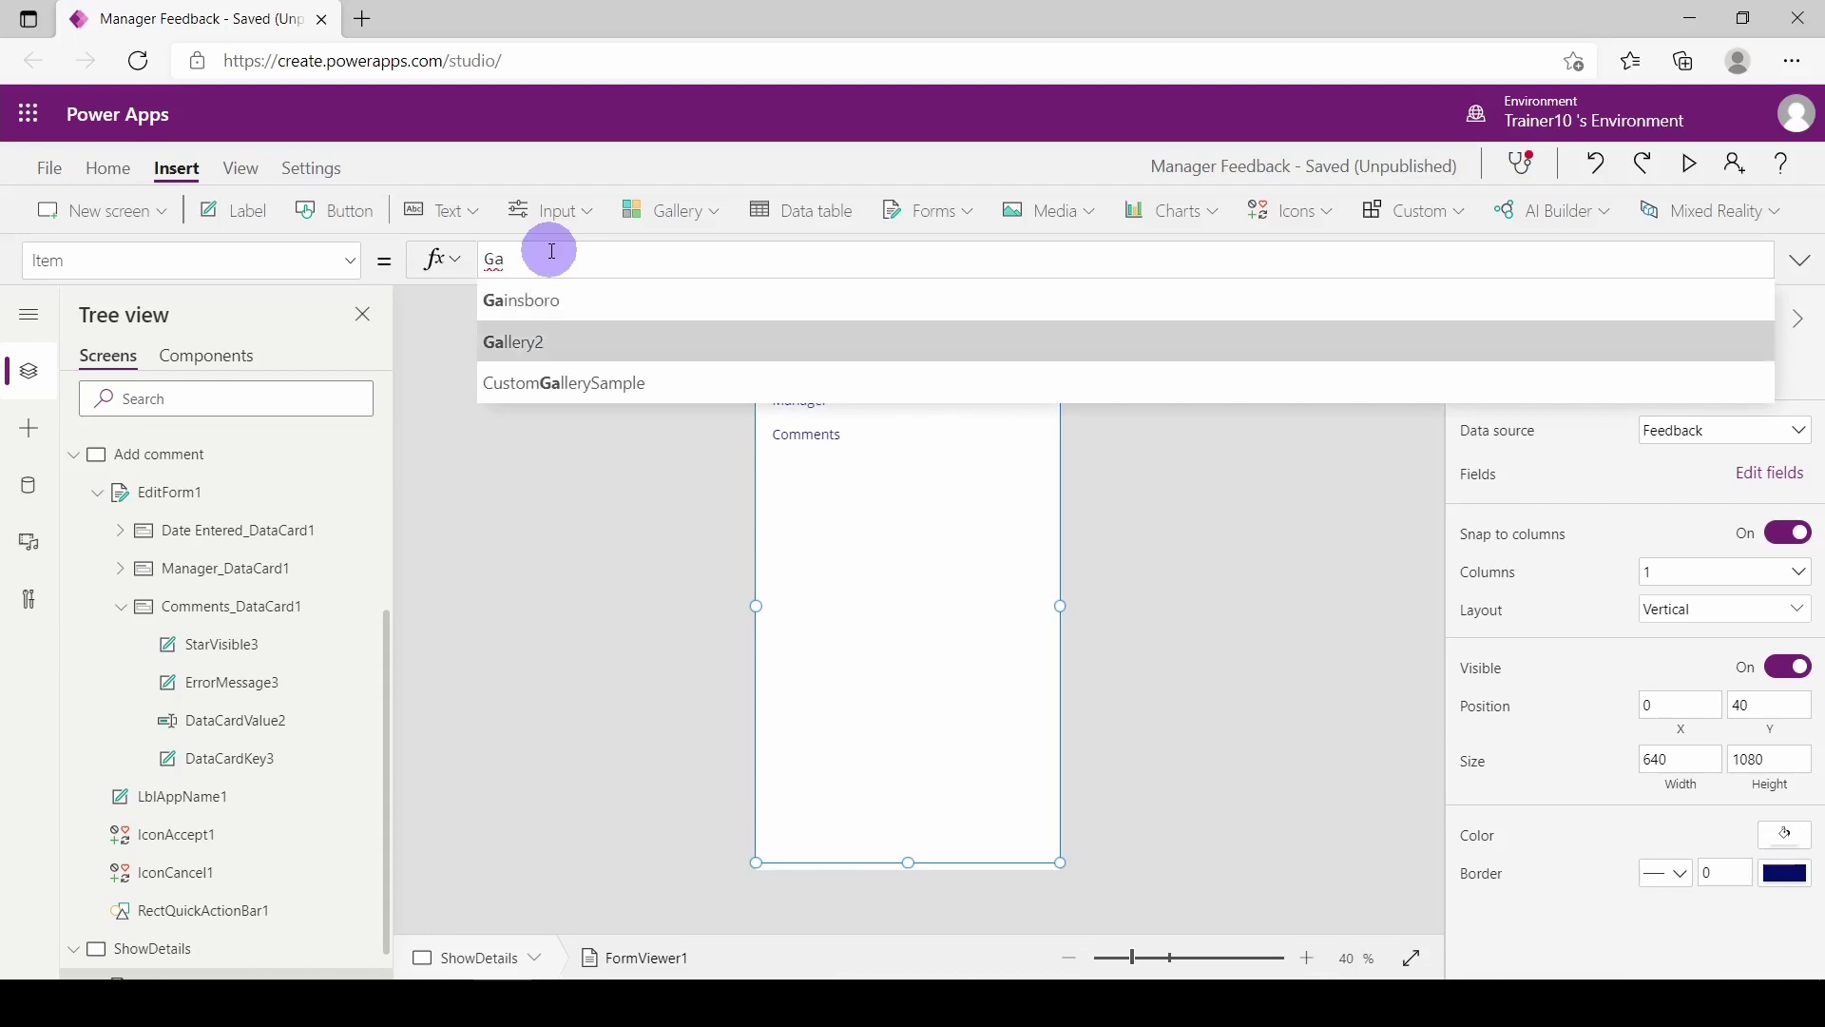
key(Tab)
text(.se)
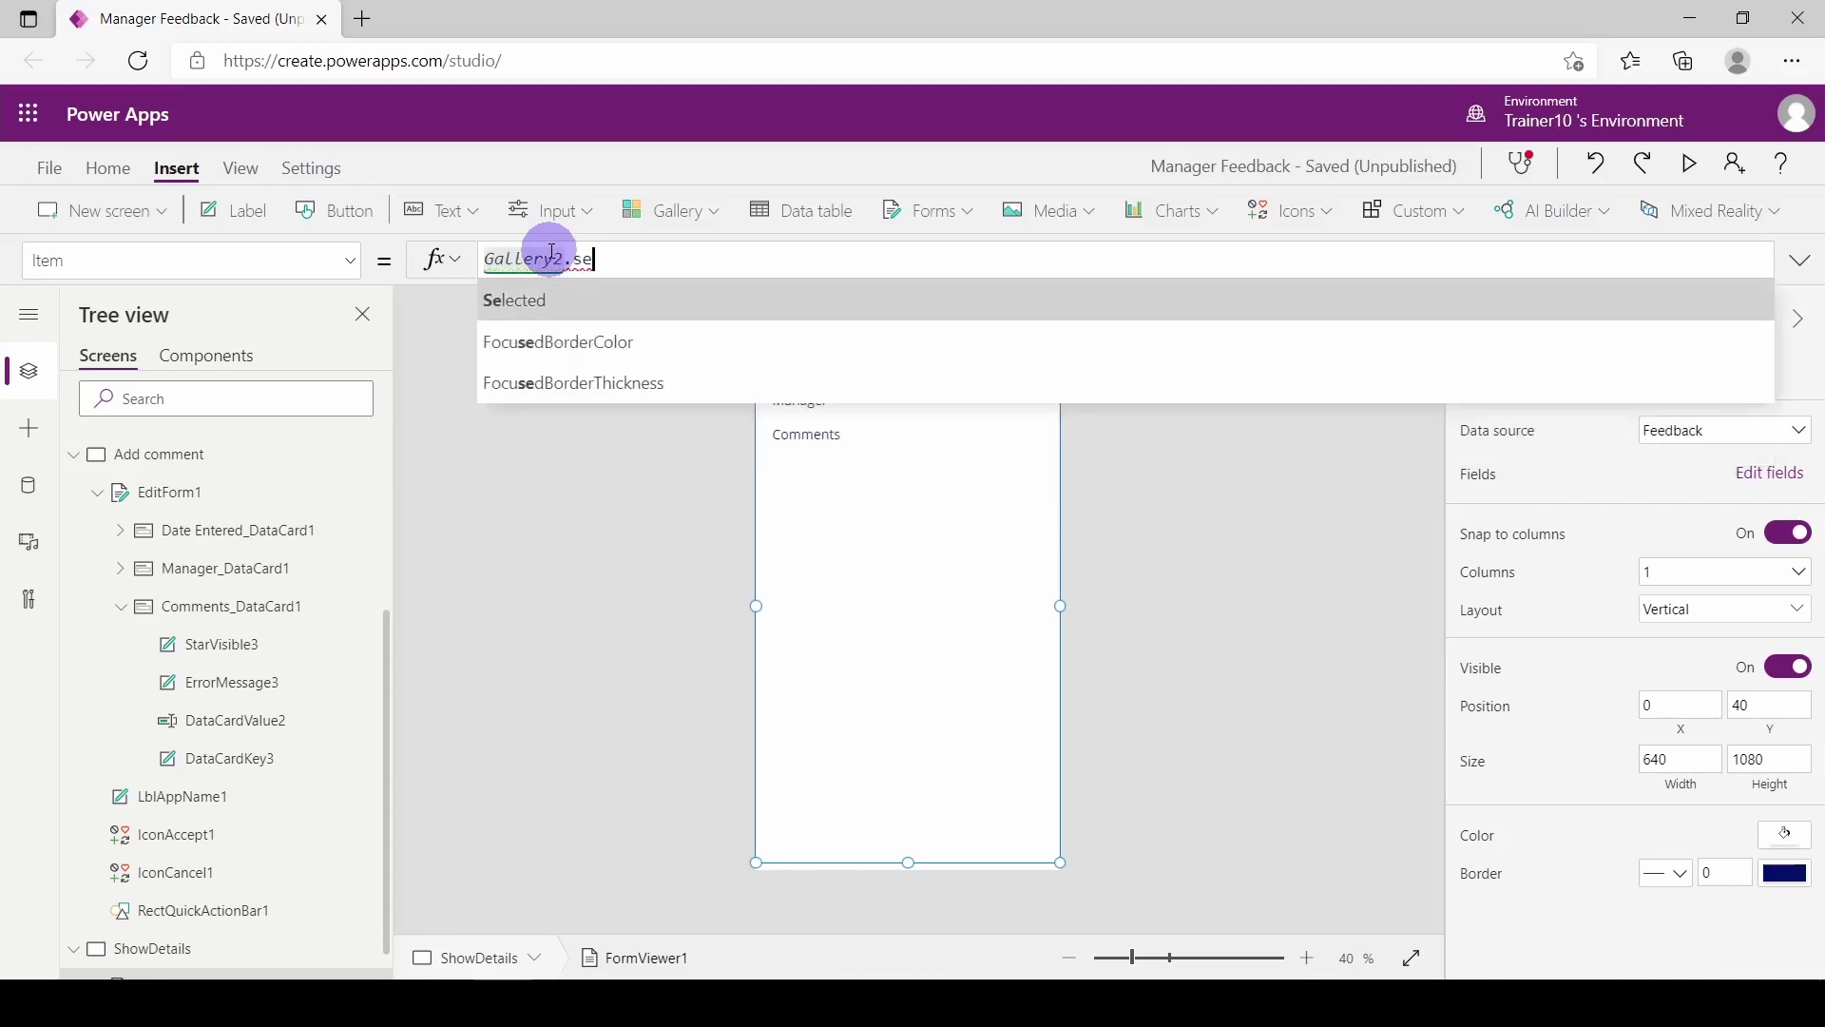
key(Tab)
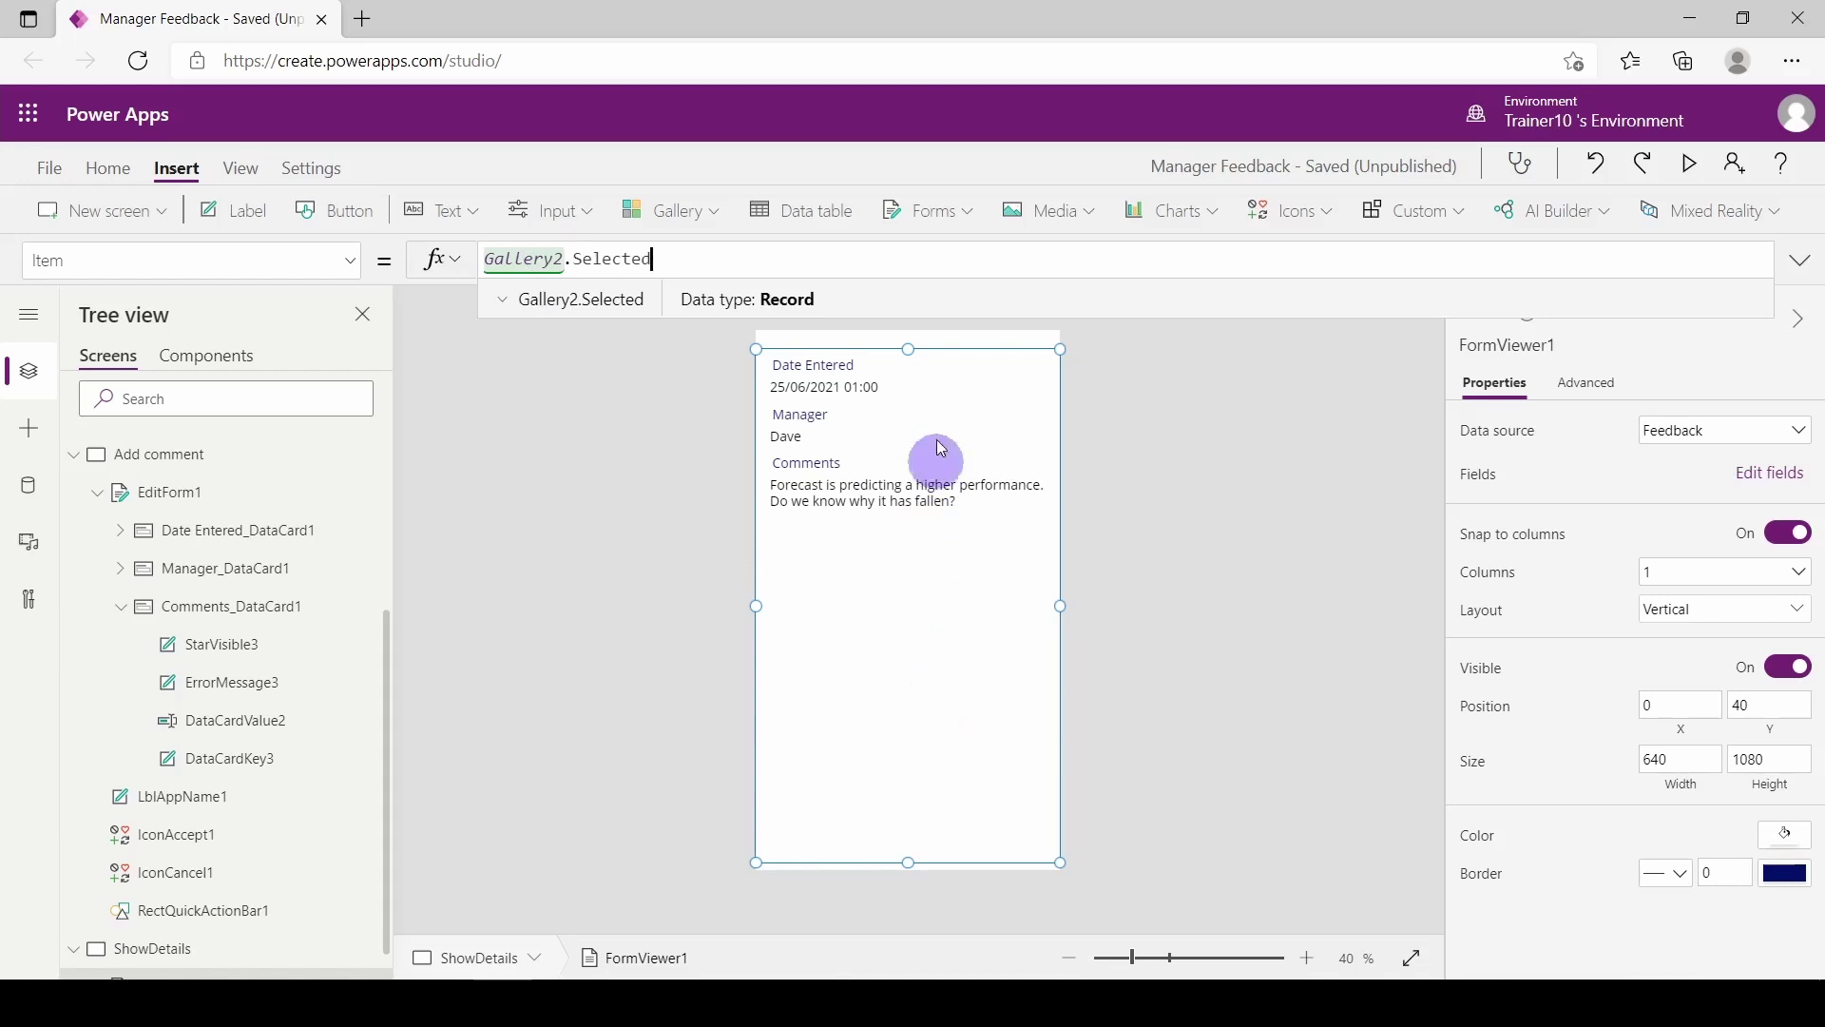
Step: Lower the display form's upper edge to about Y 152 and insert a Back icon in the space above it
drag(908, 349, 909, 401)
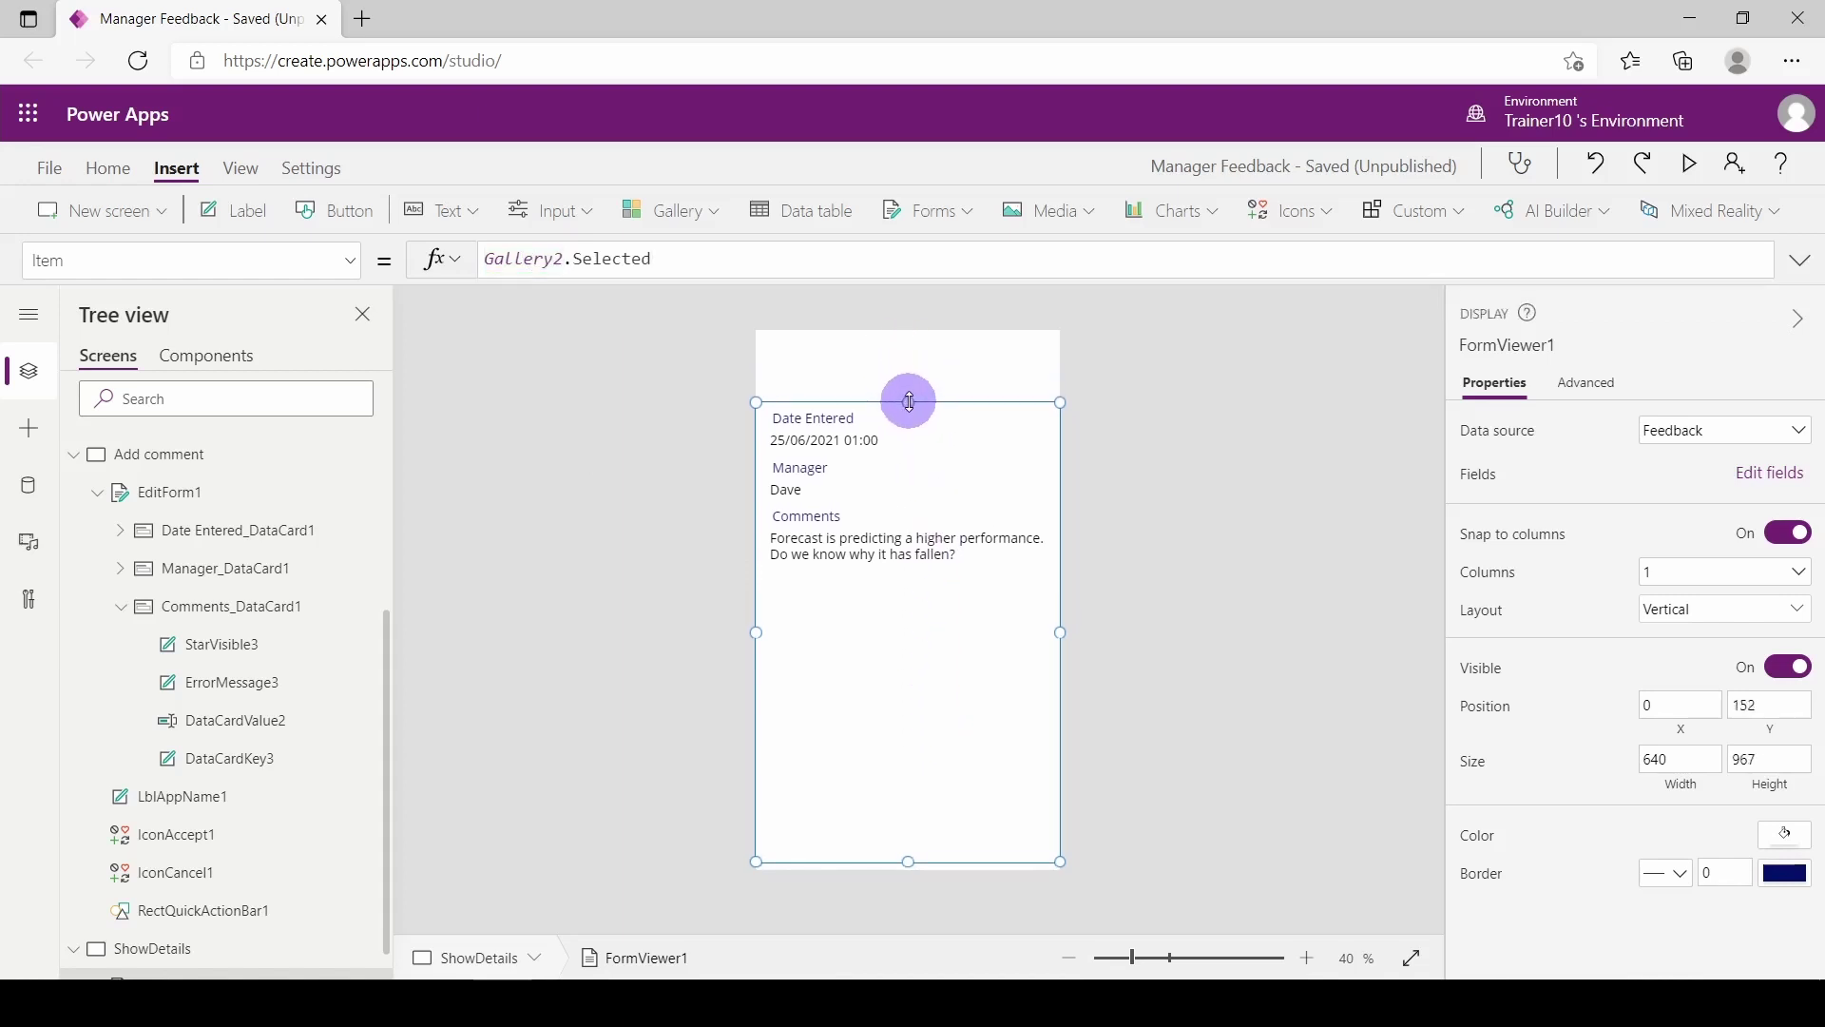
click(855, 369)
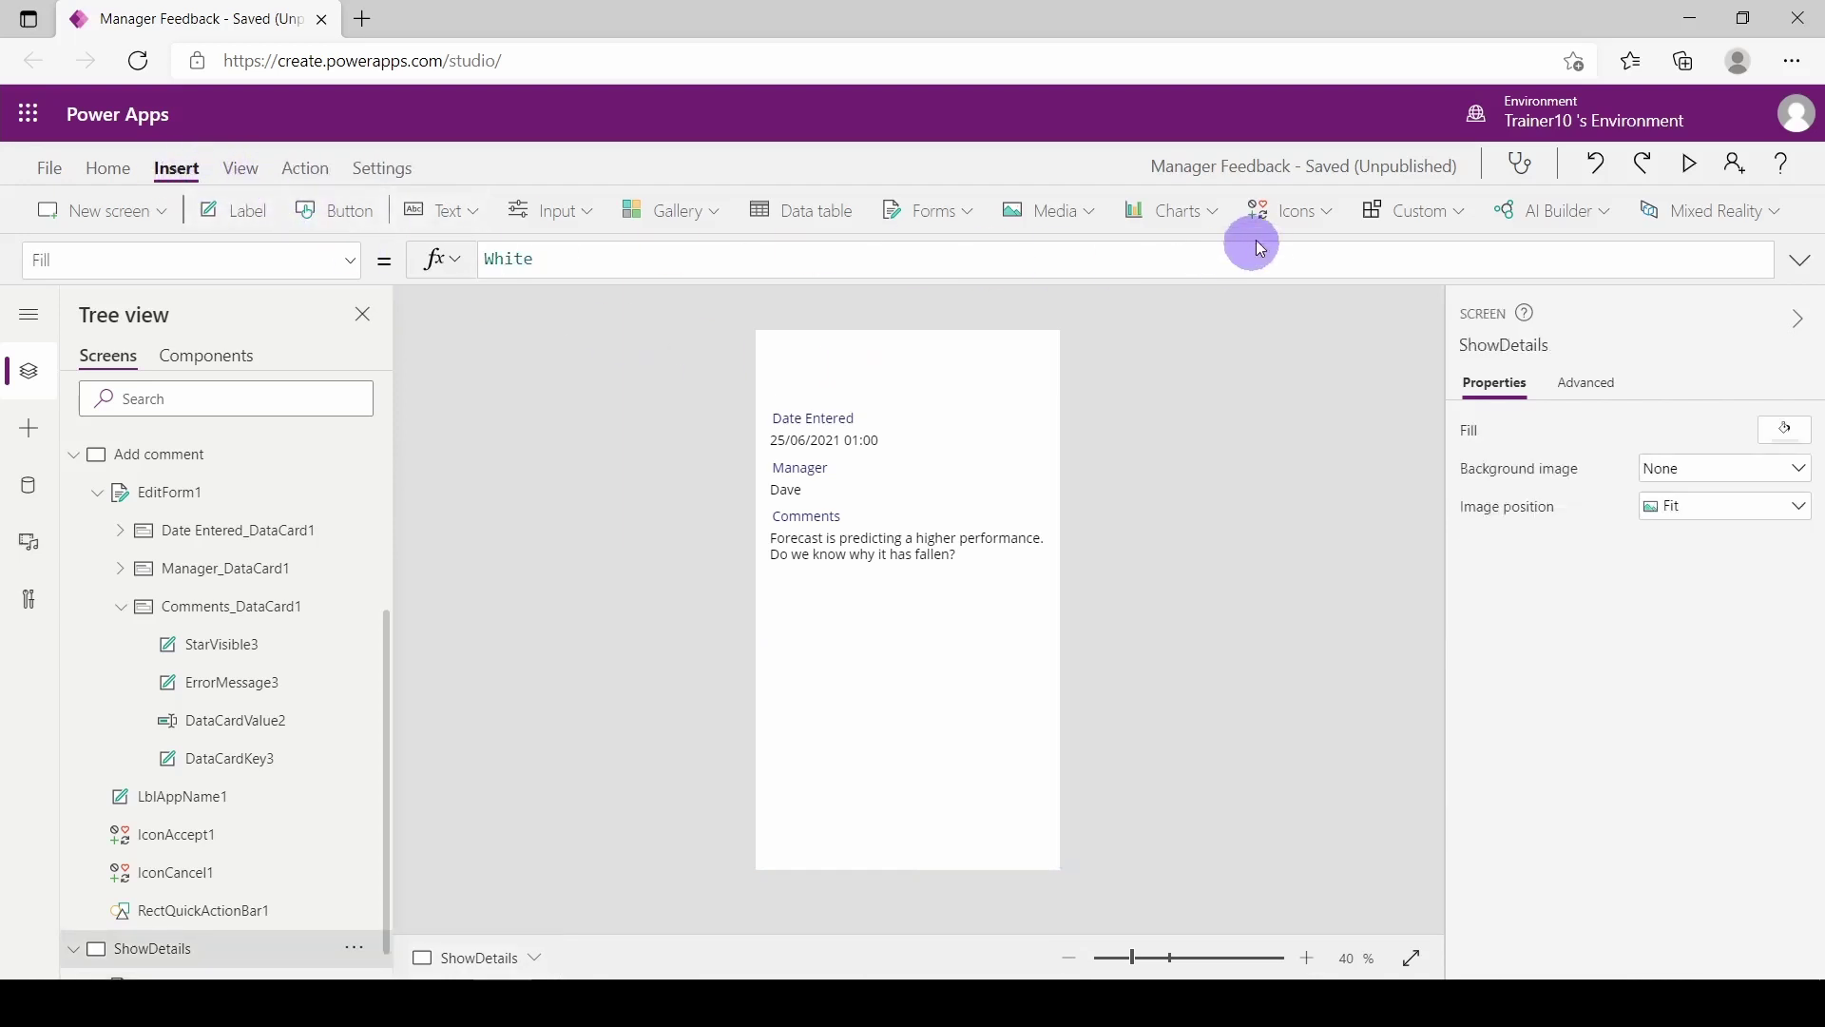
click(1303, 217)
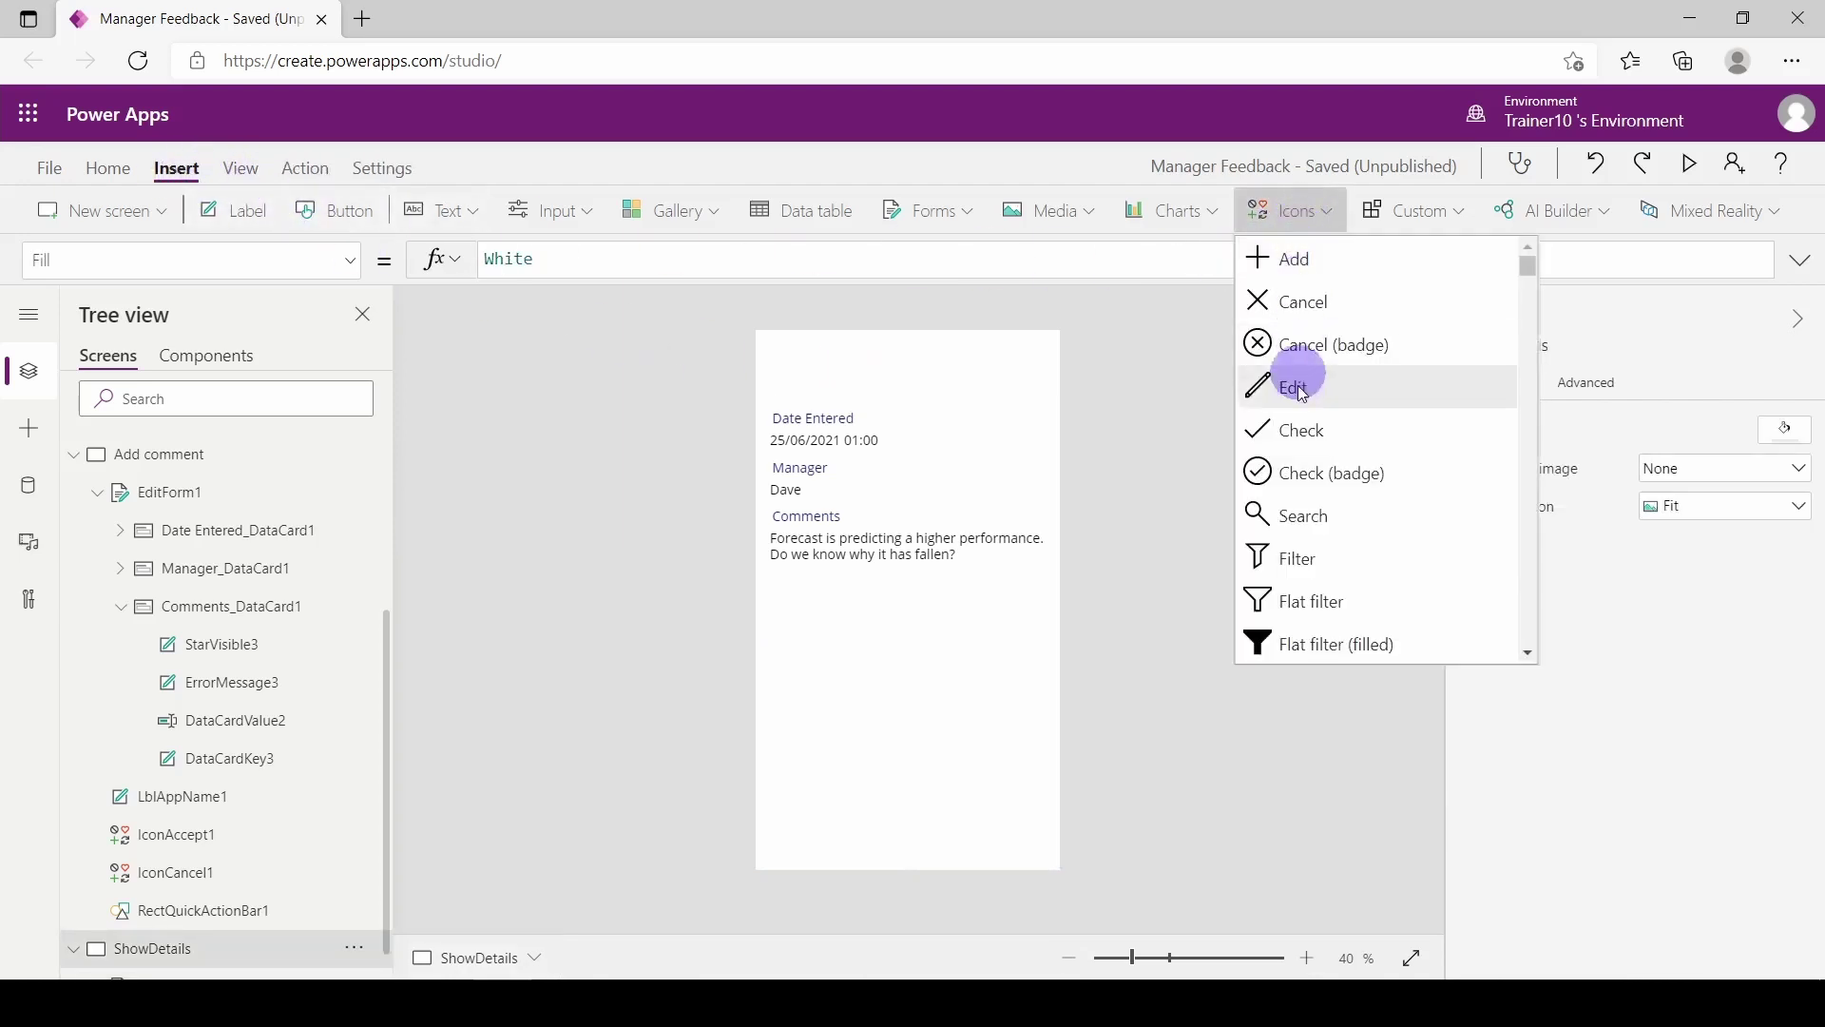
scroll(1298, 514, down, 2)
scroll(1302, 506, down, 5)
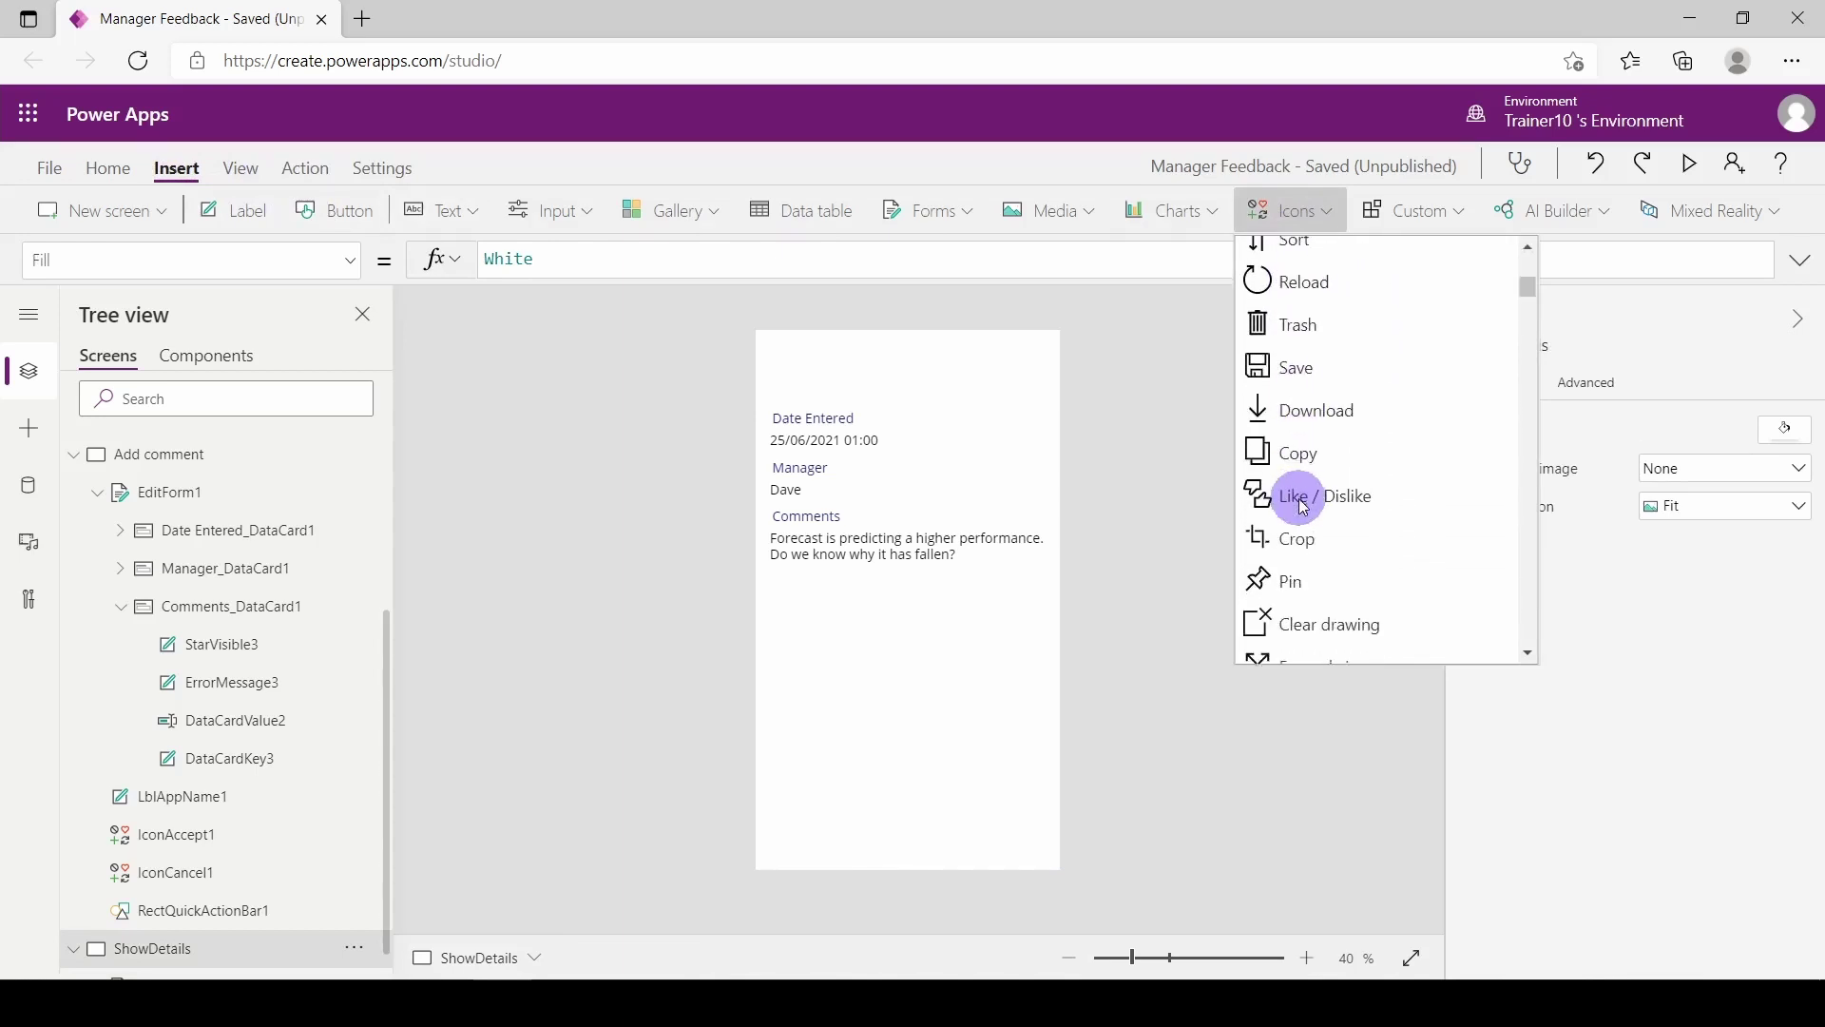
scroll(1302, 507, down, 6)
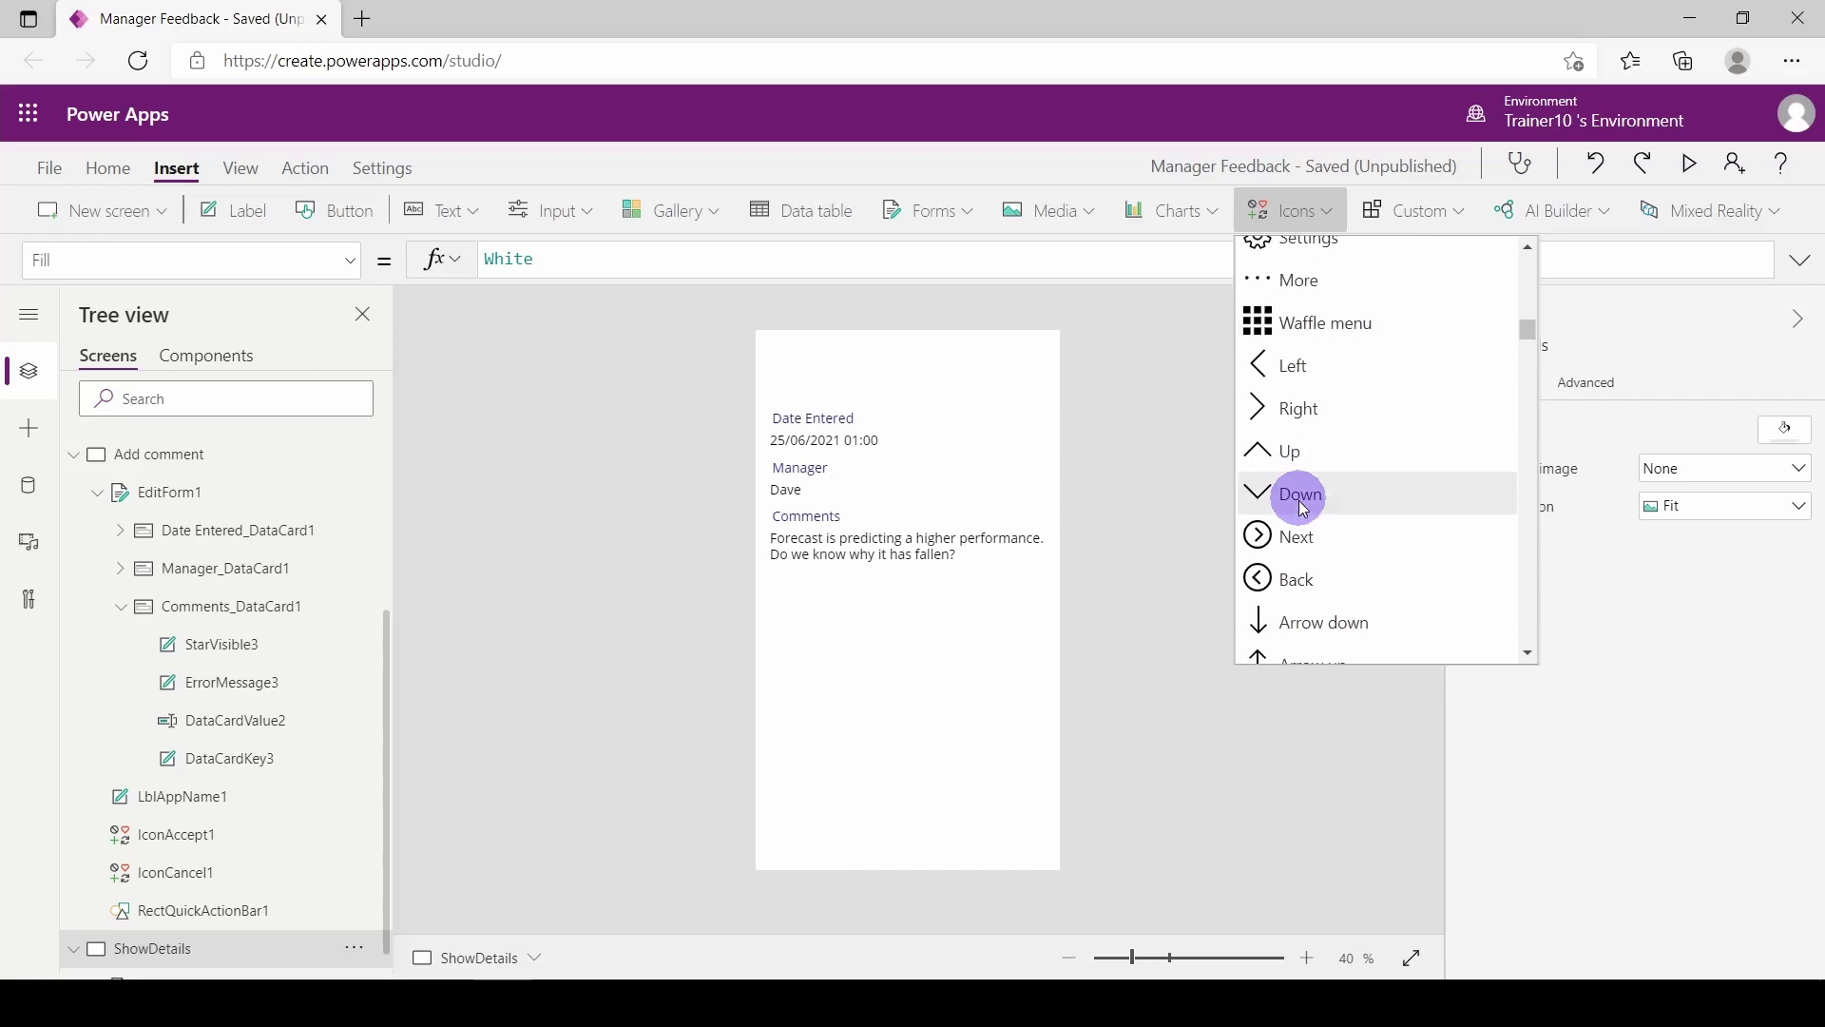
click(1295, 579)
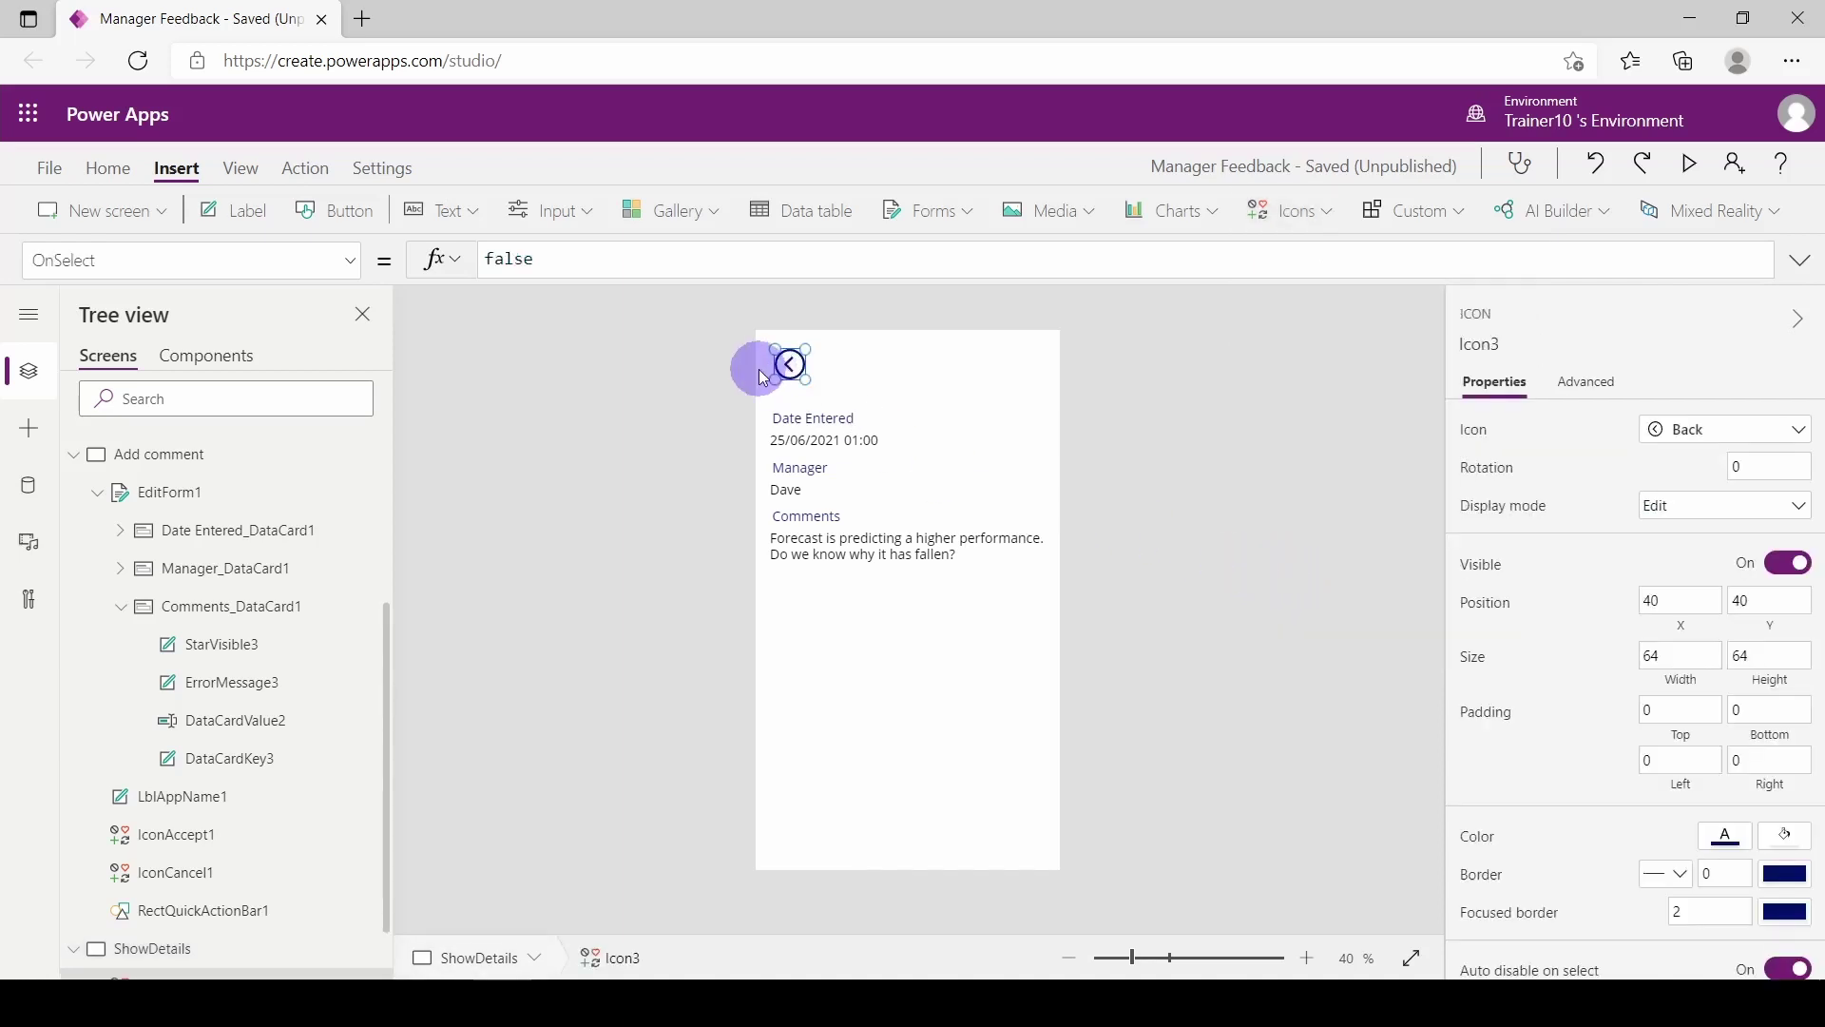
Step: Set the Back icon's OnSelect property to Back()
drag(571, 263, 471, 260)
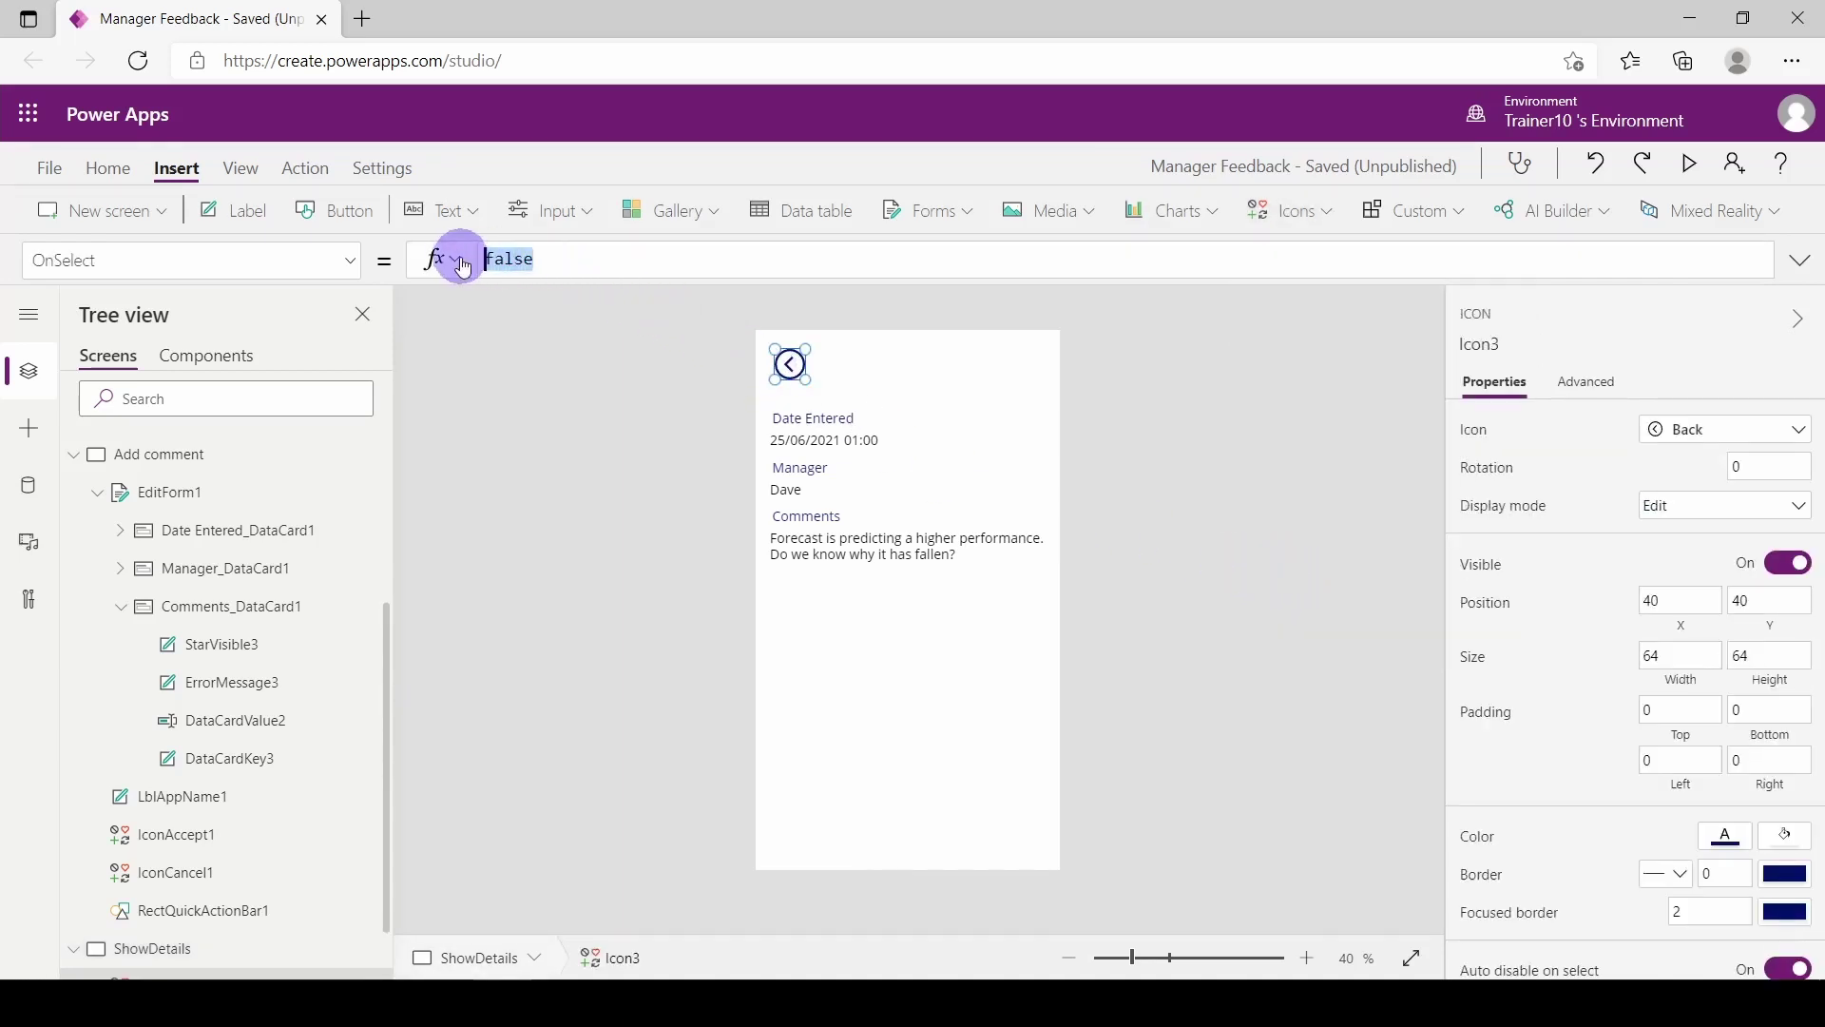
text(back)
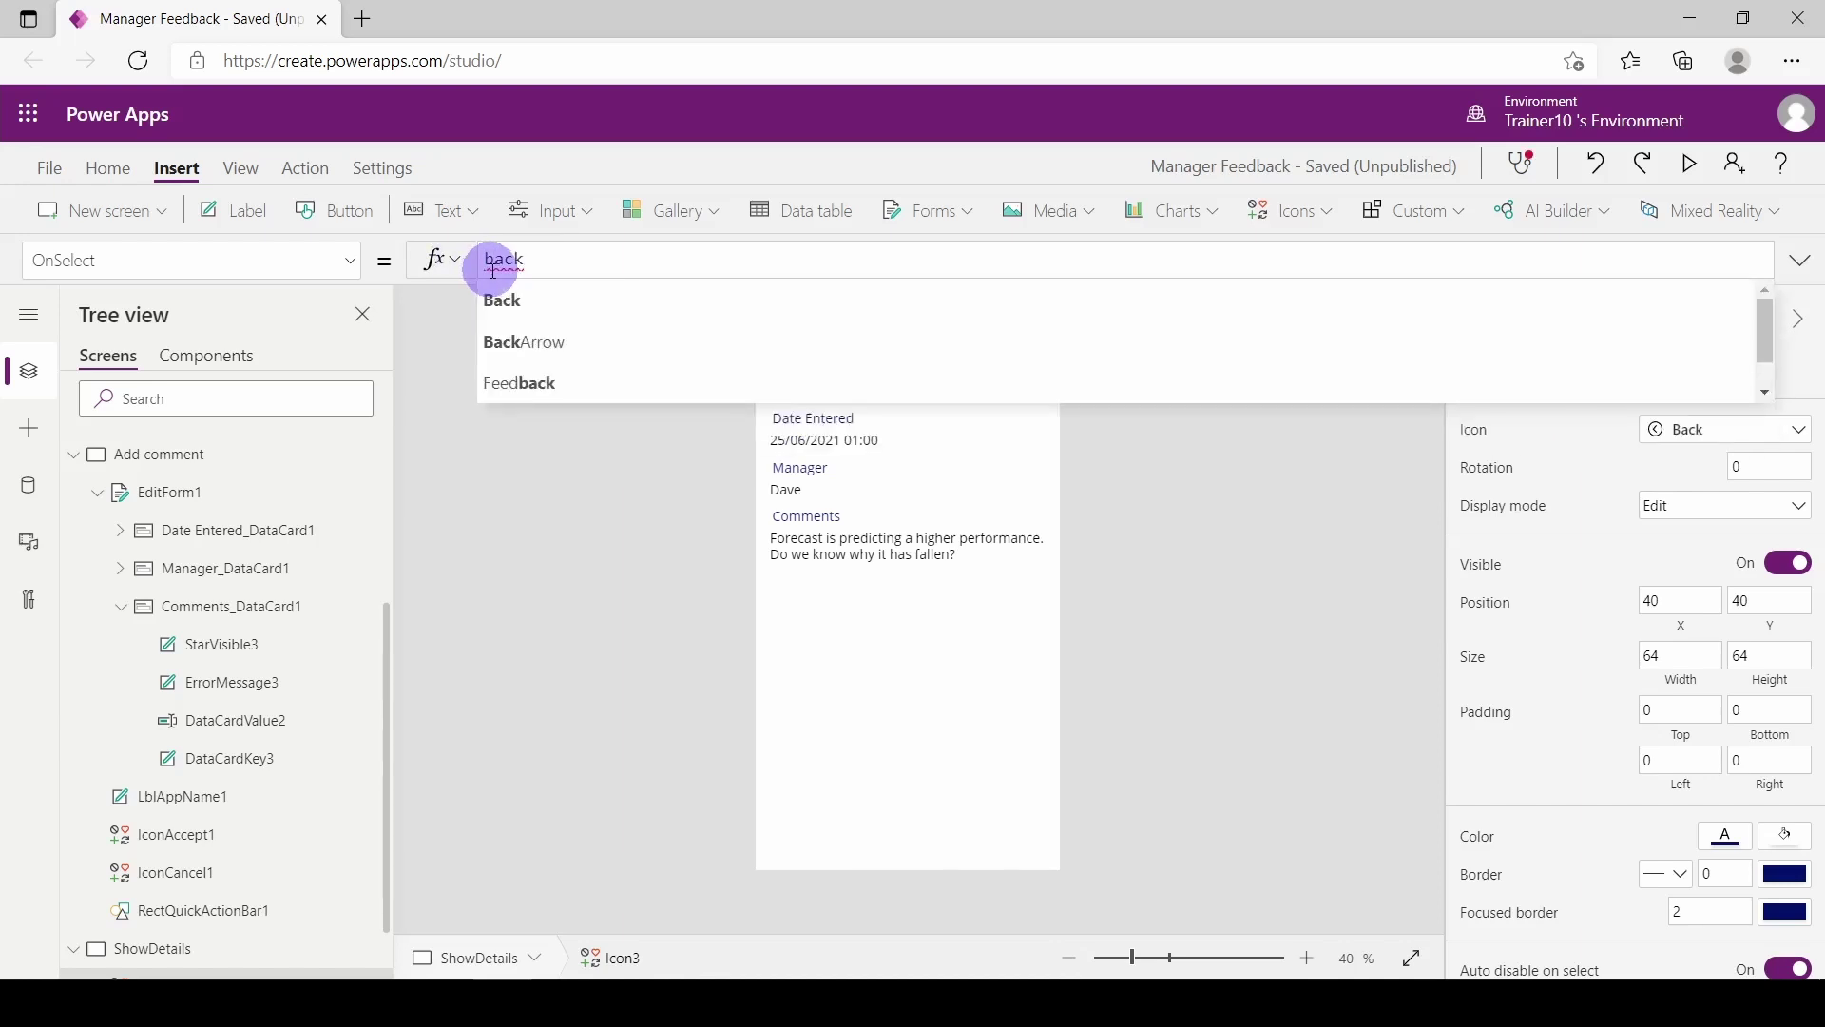
text(()
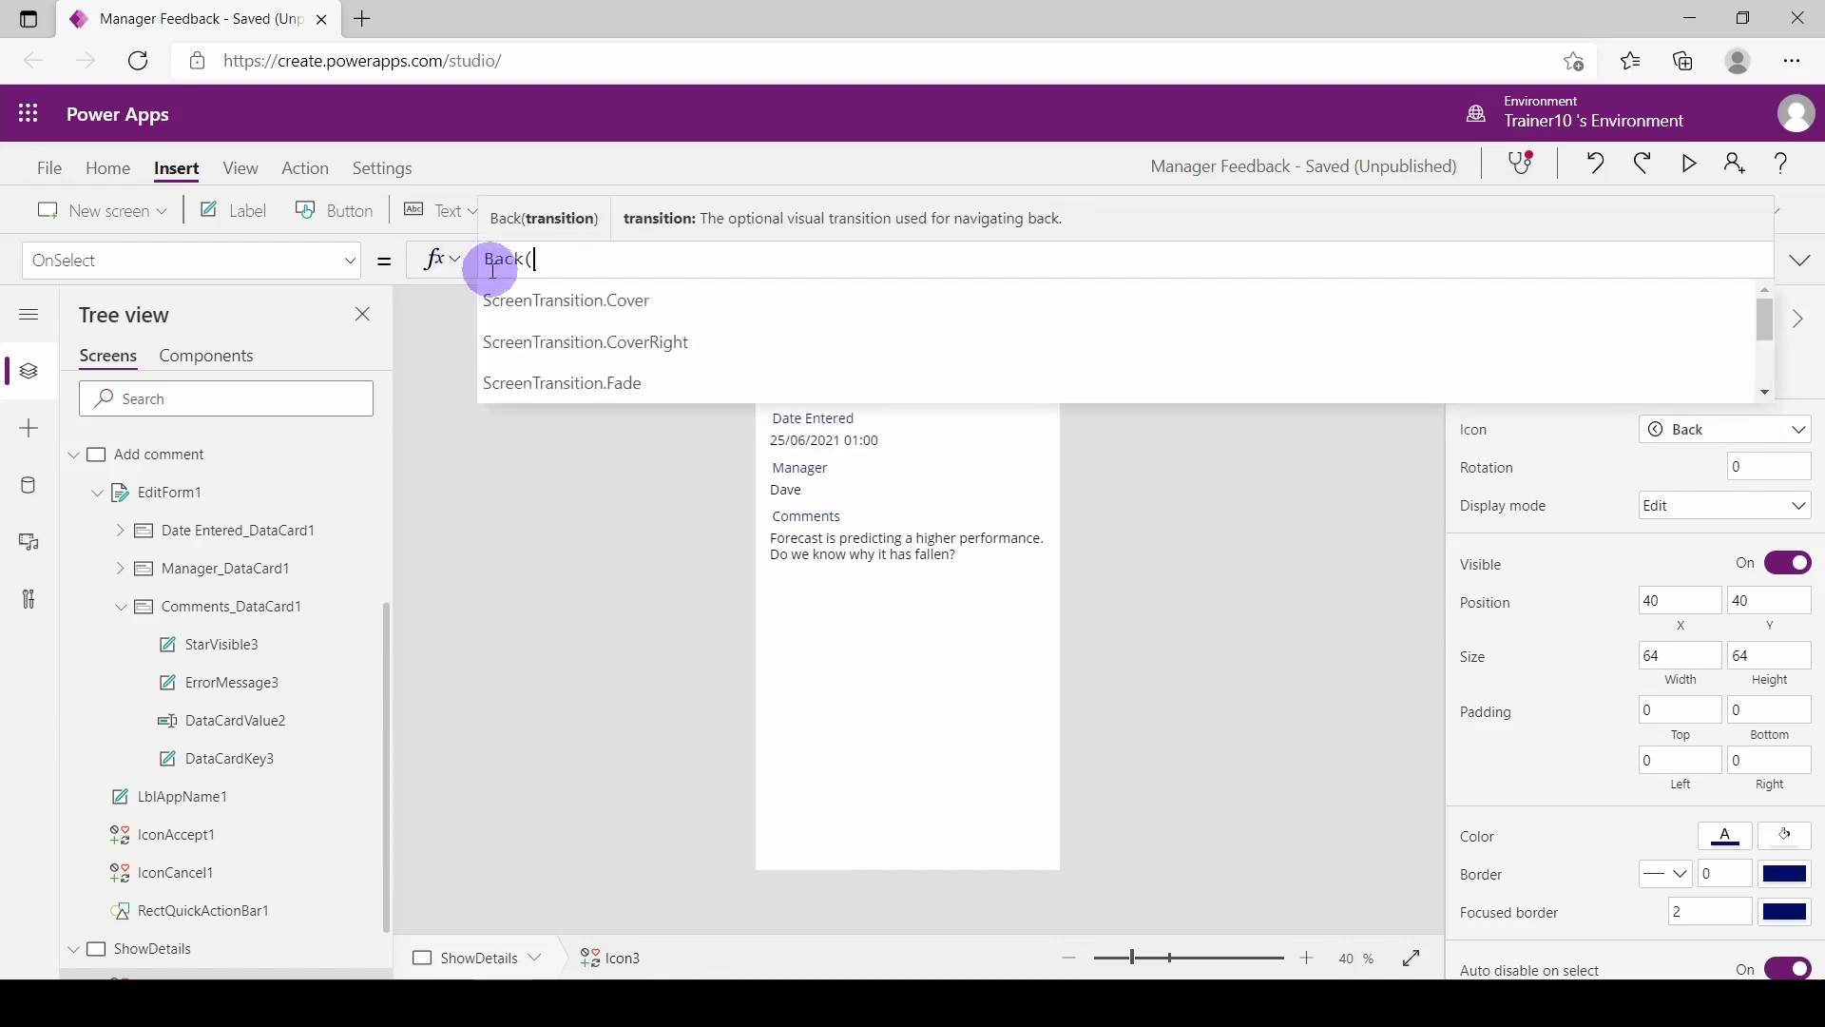
text())
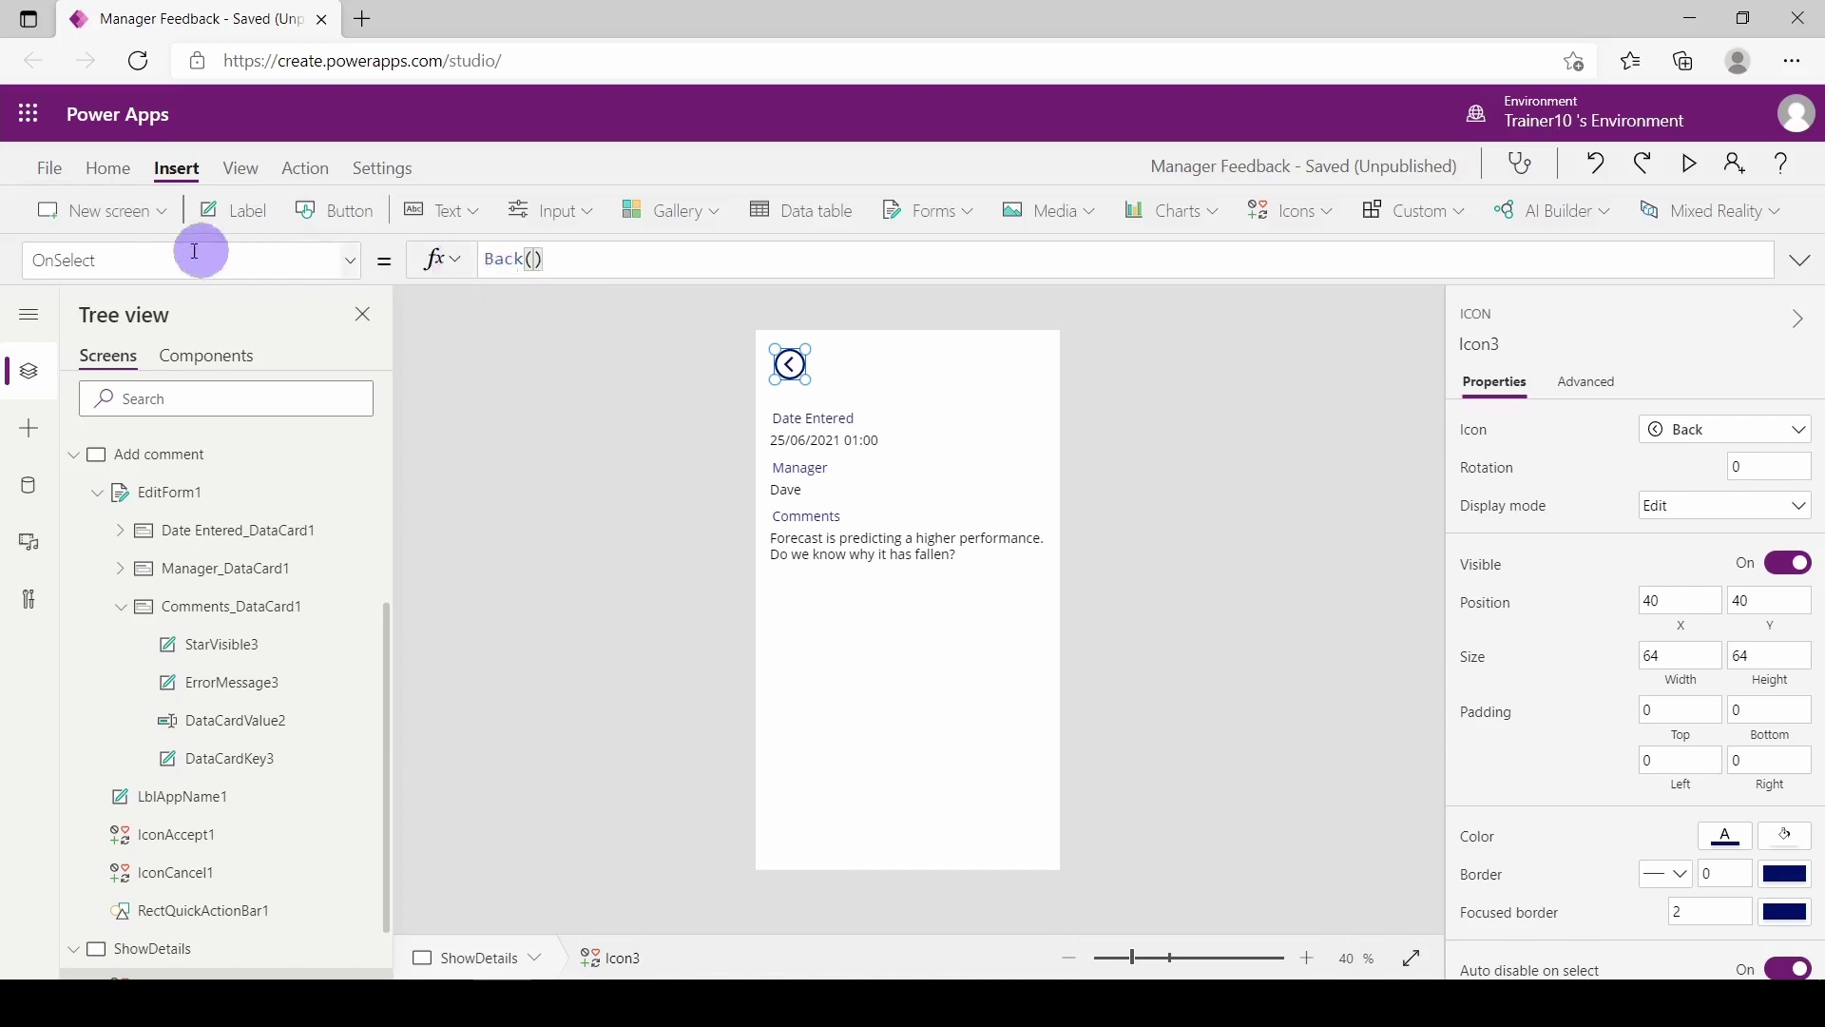
Step: Save the app to the cloud under the name Manager Feedback Report
click(50, 169)
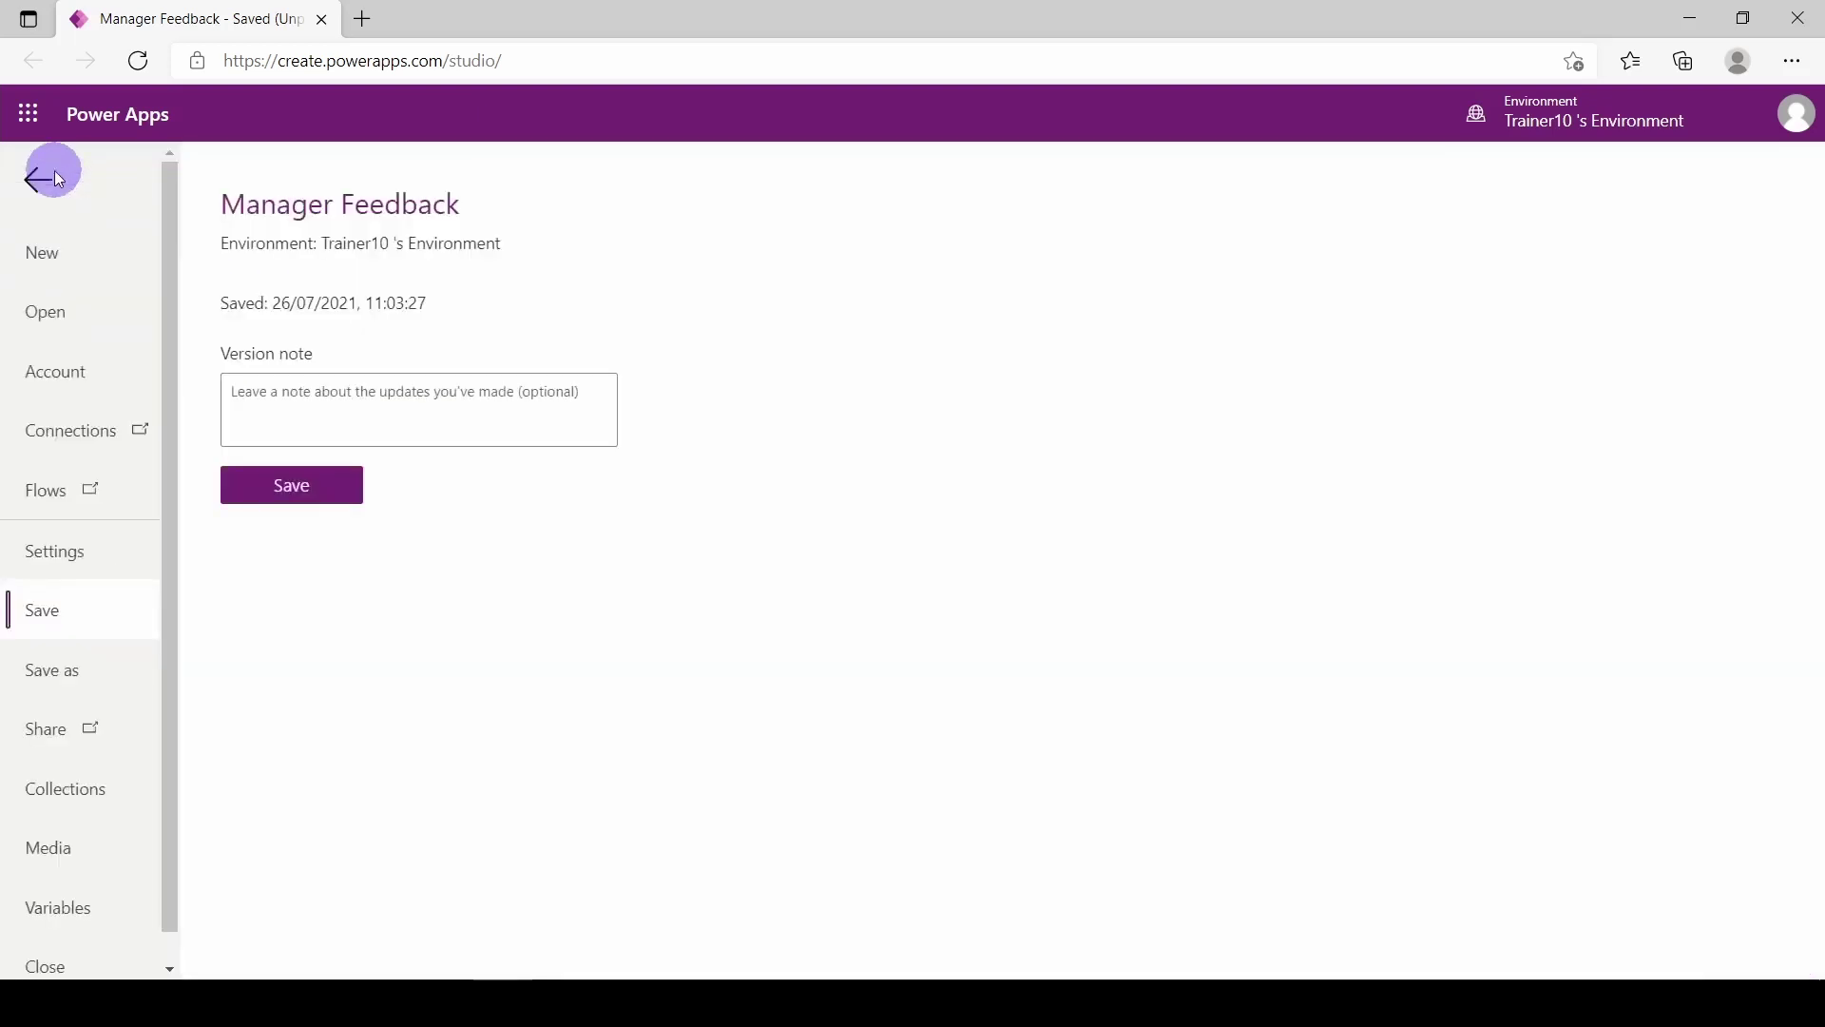
click(100, 678)
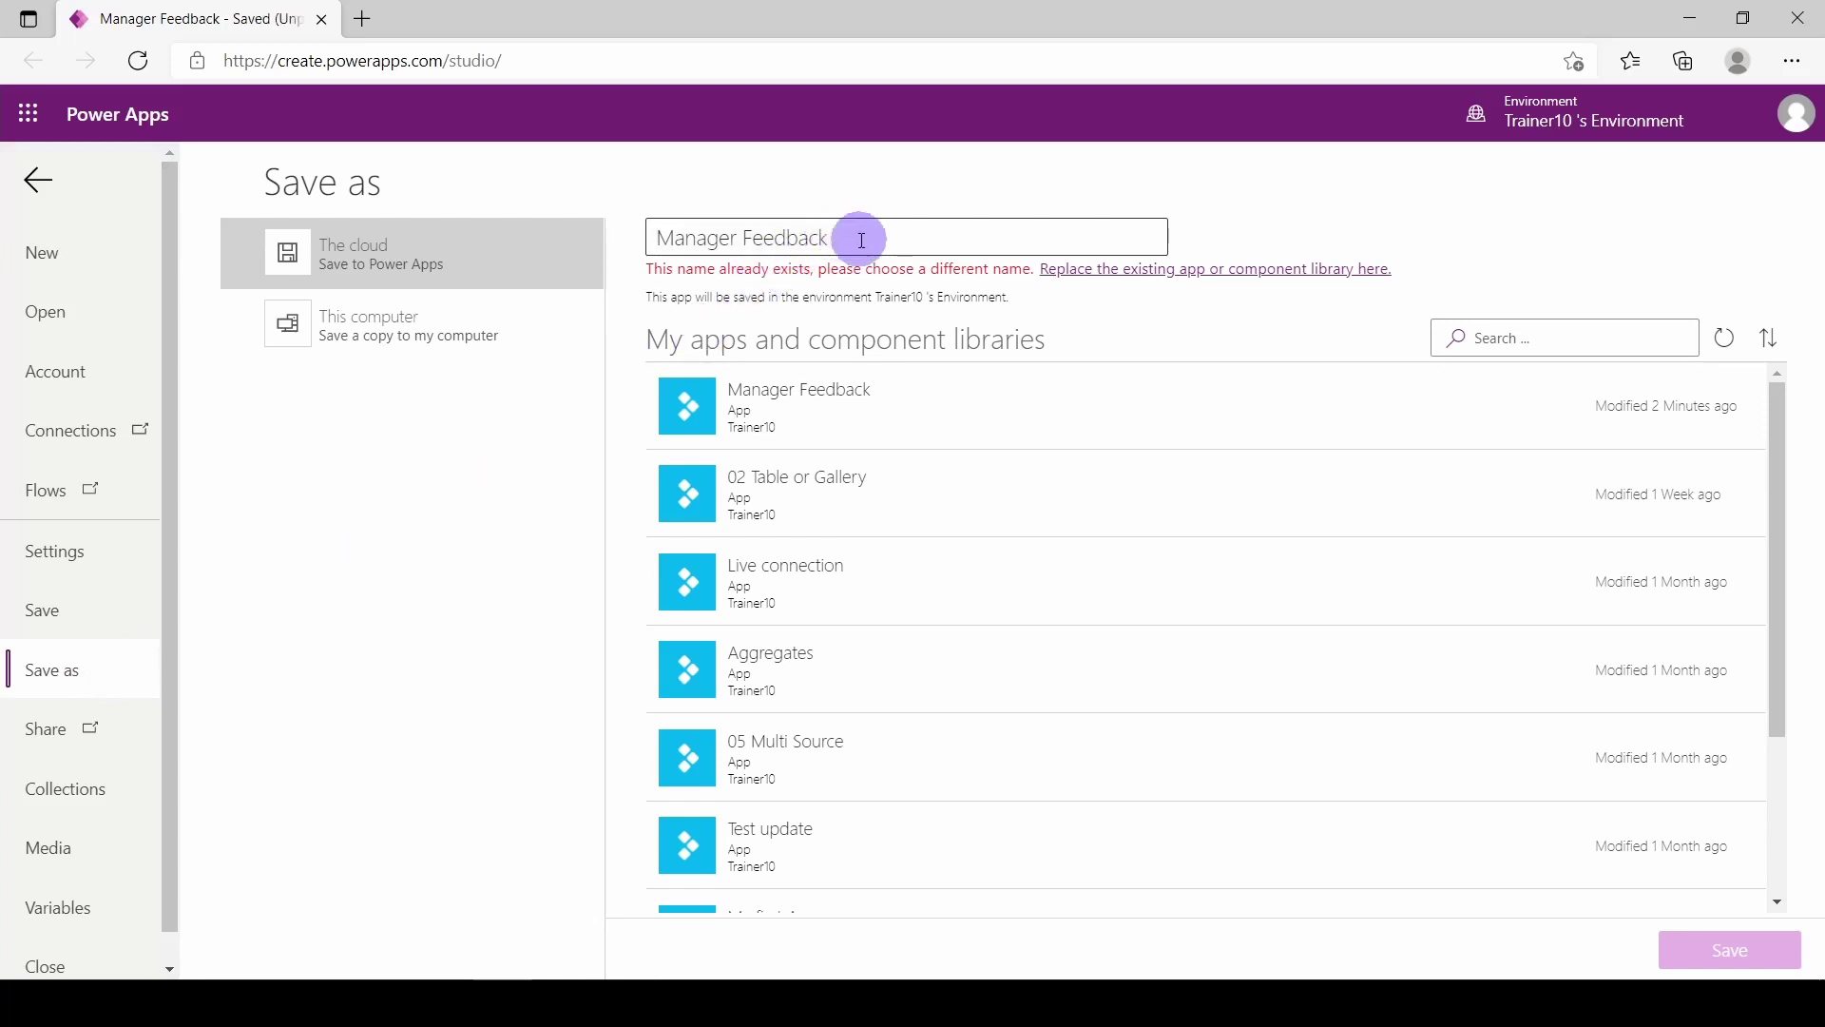
click(862, 239)
text(Report)
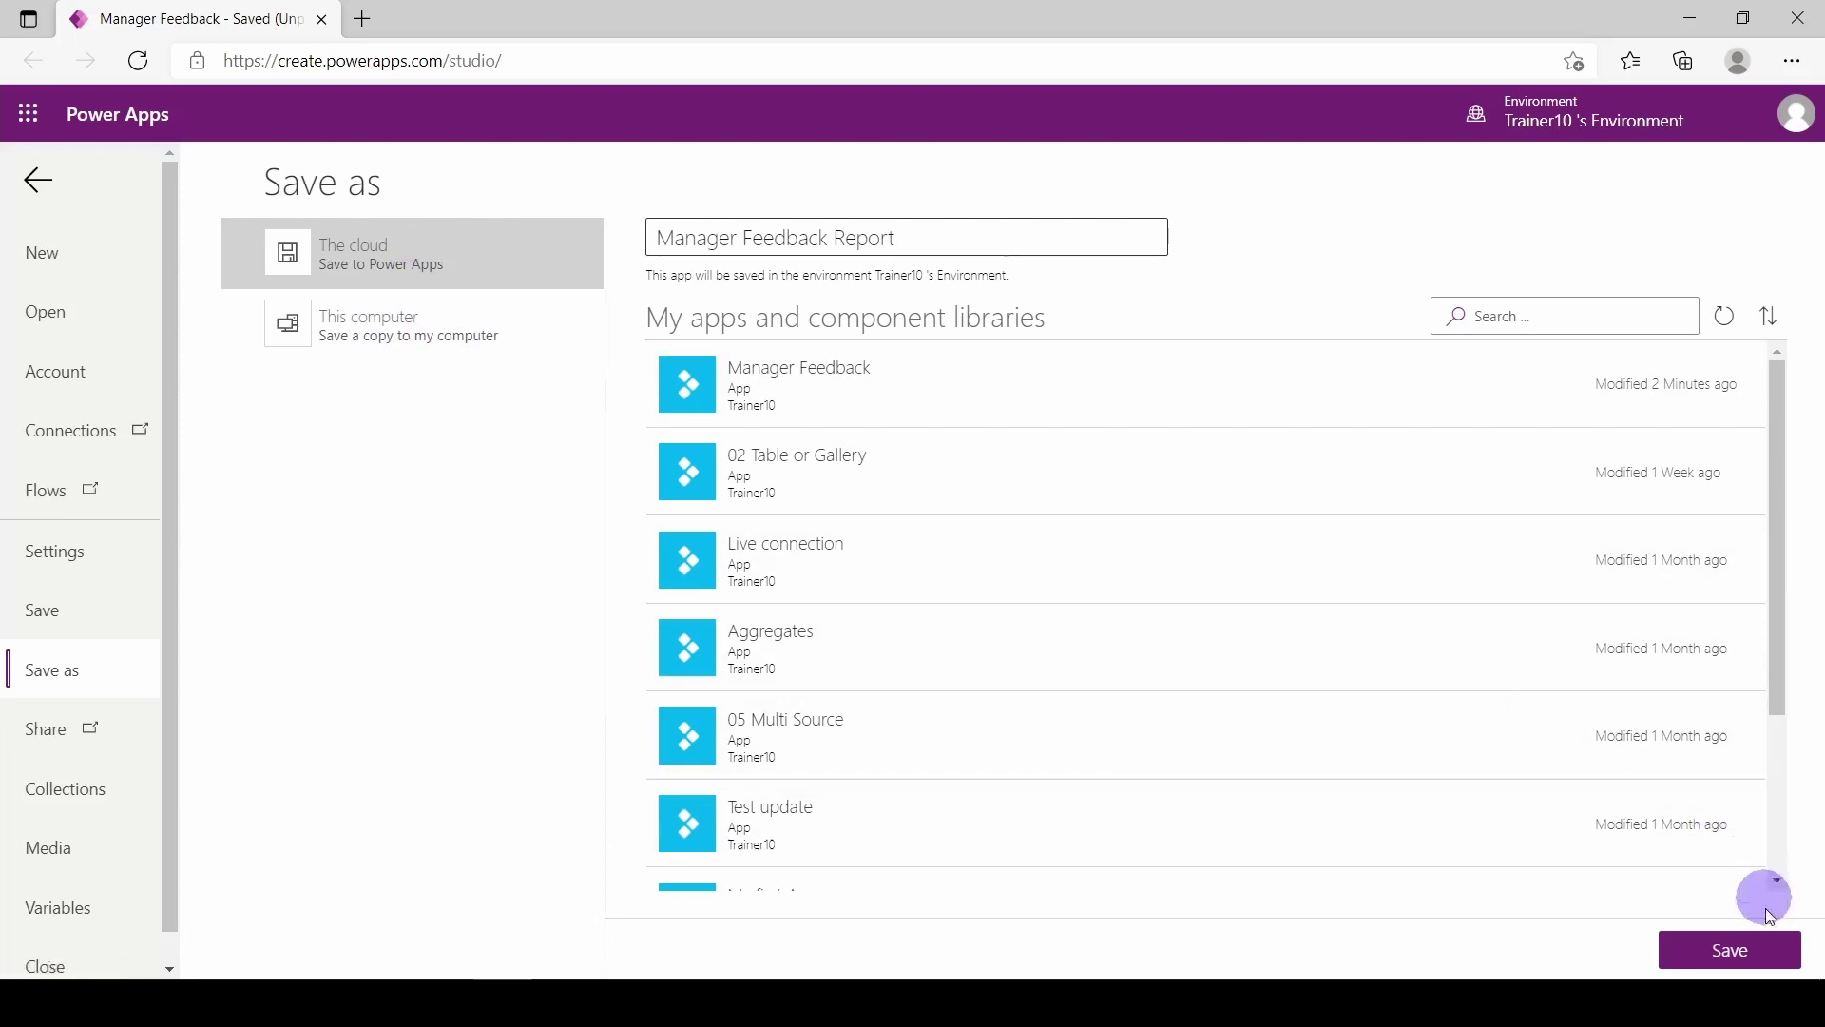
click(1759, 951)
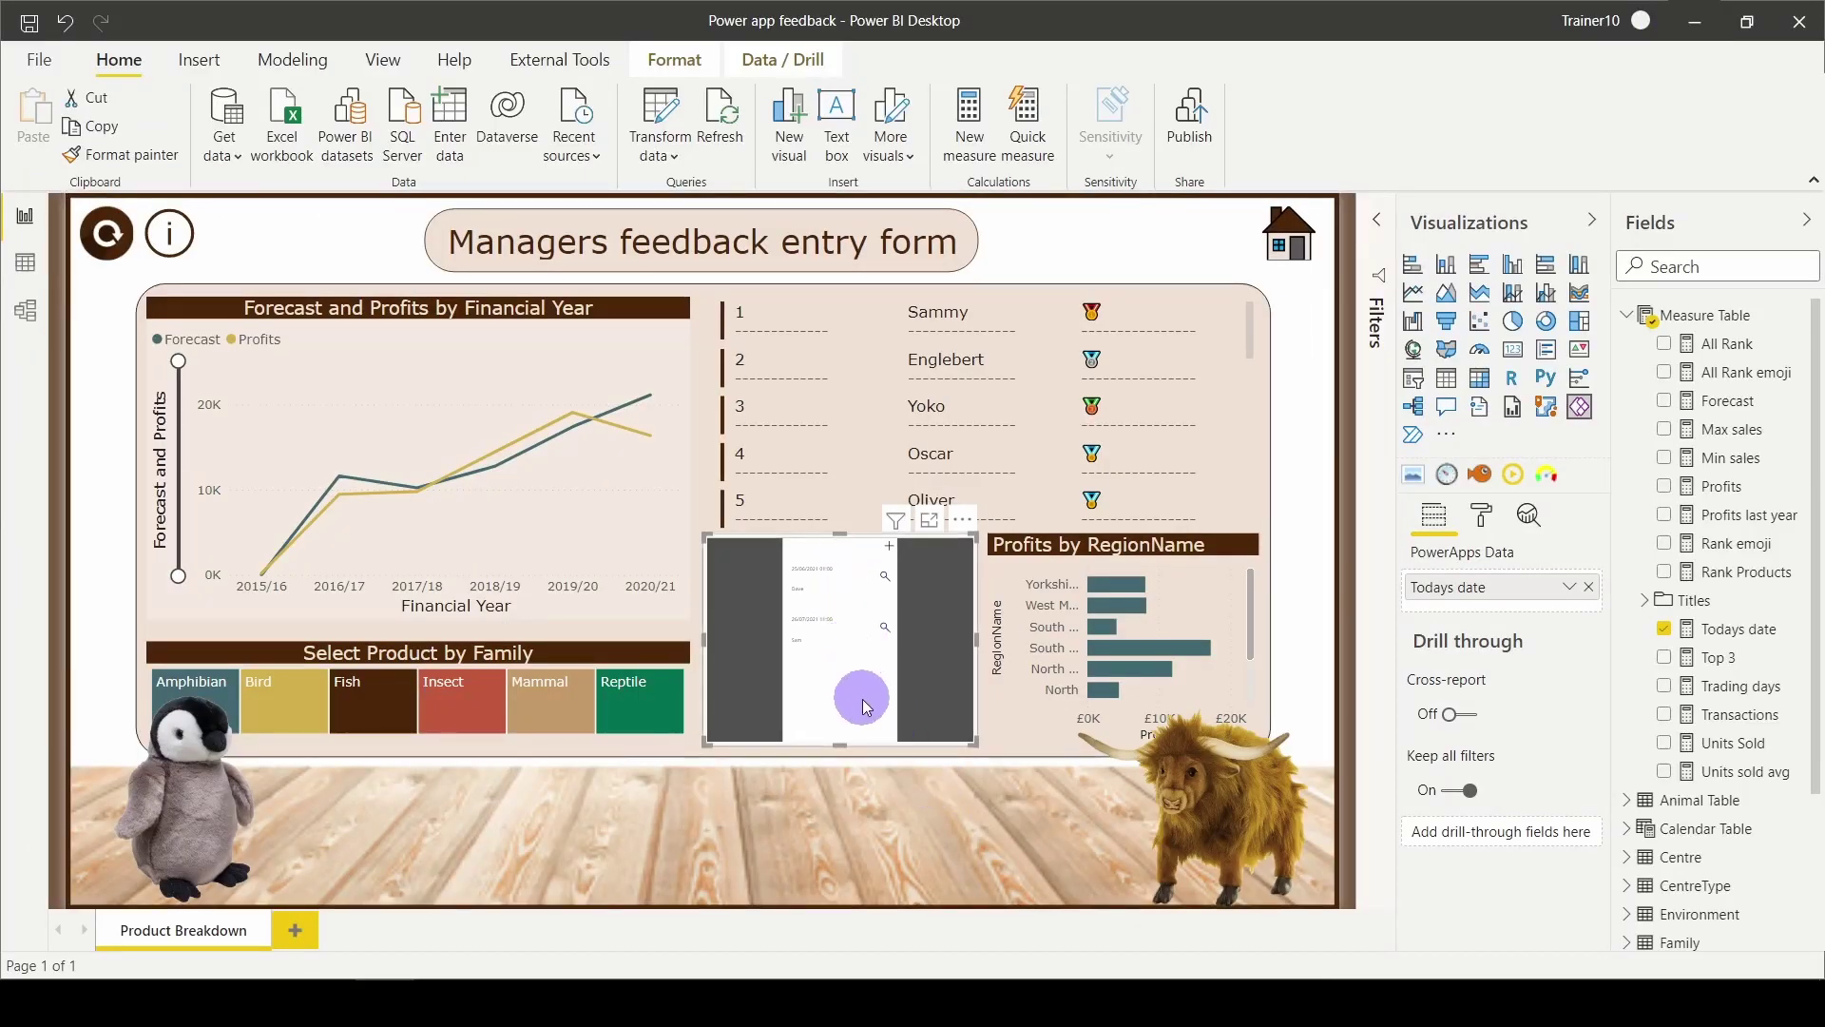
Step: In Power BI Desktop, enlarge the Power Apps visual in focus mode, view the 25/06/2021 entry's details and return to the feedback list
click(929, 522)
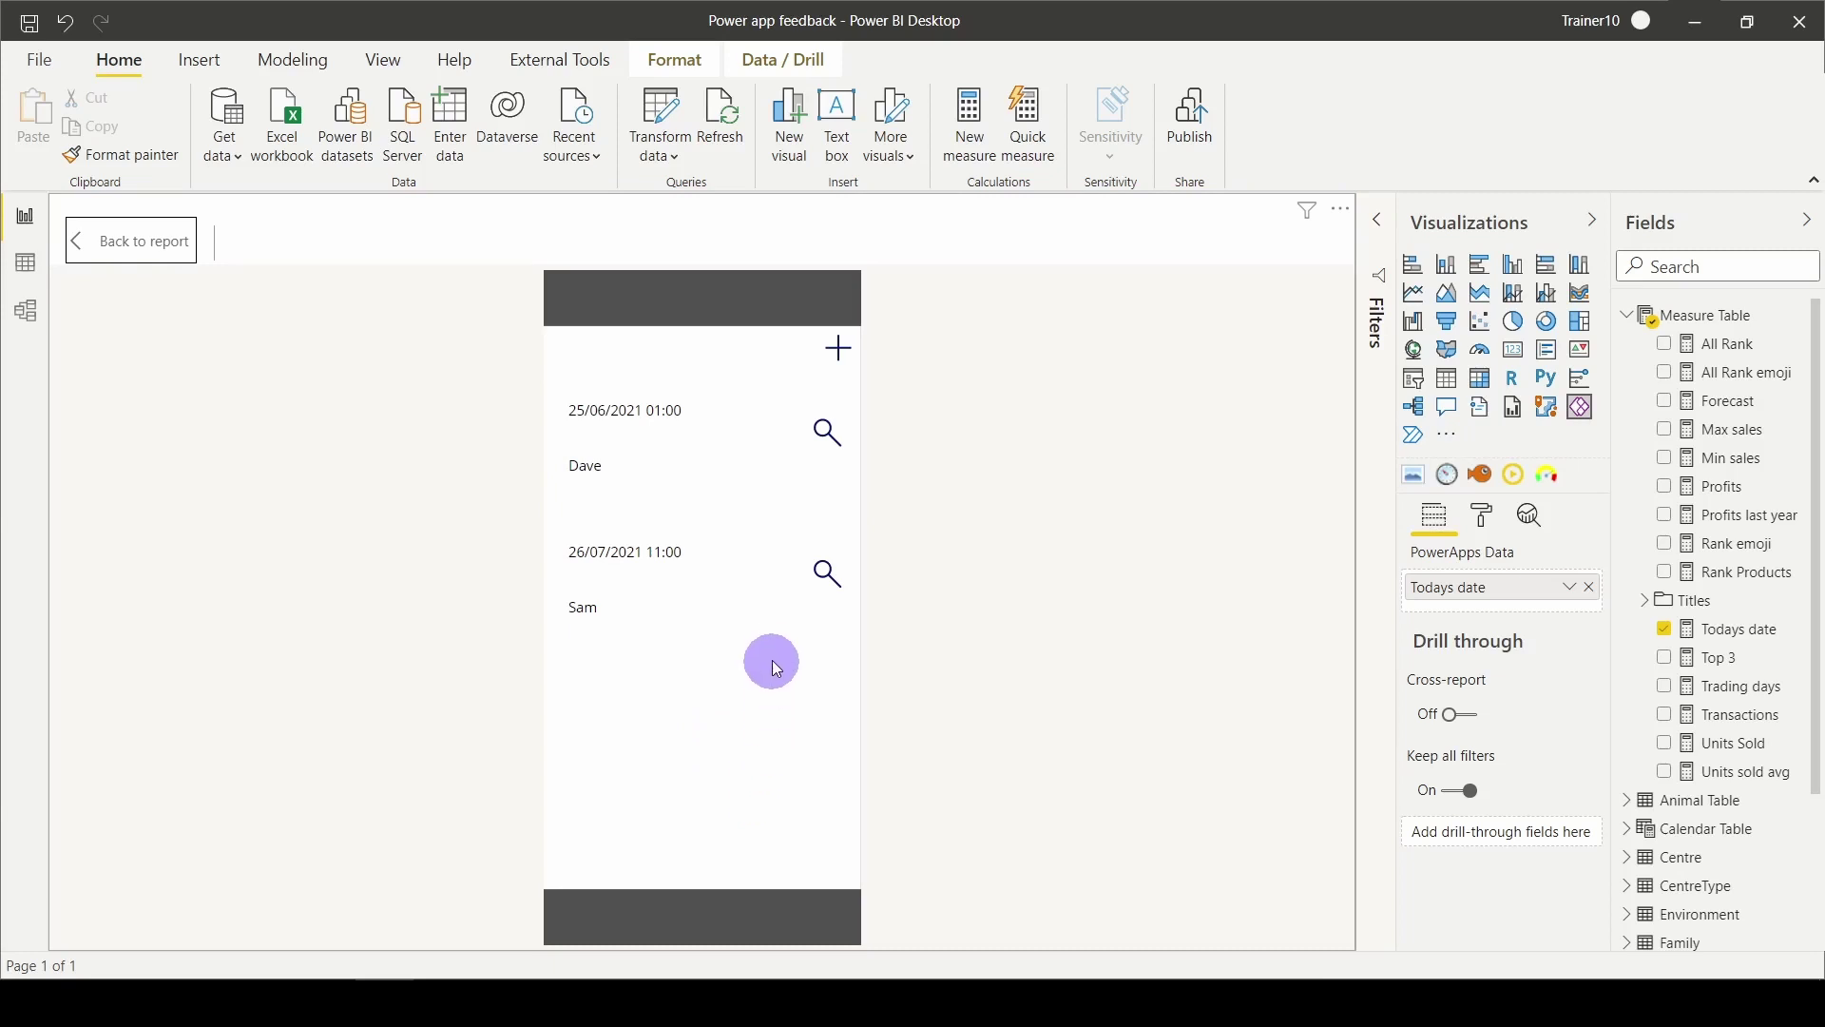
click(829, 428)
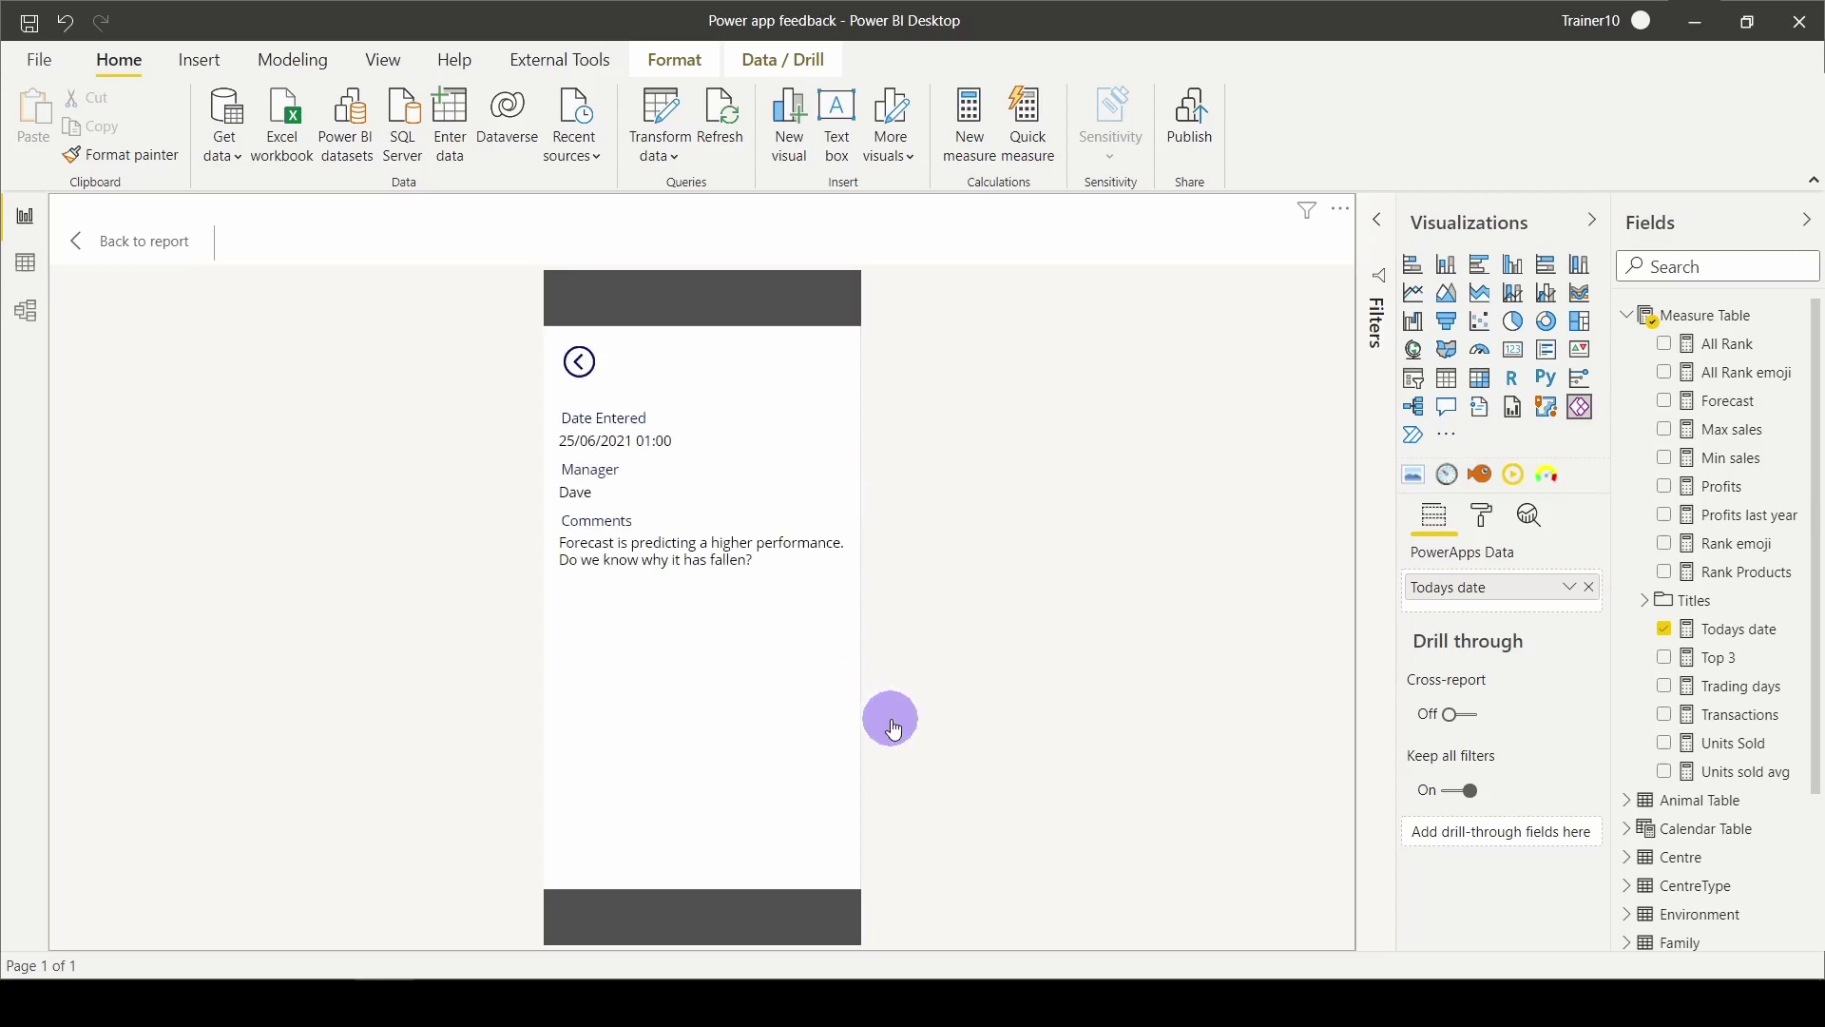
click(578, 370)
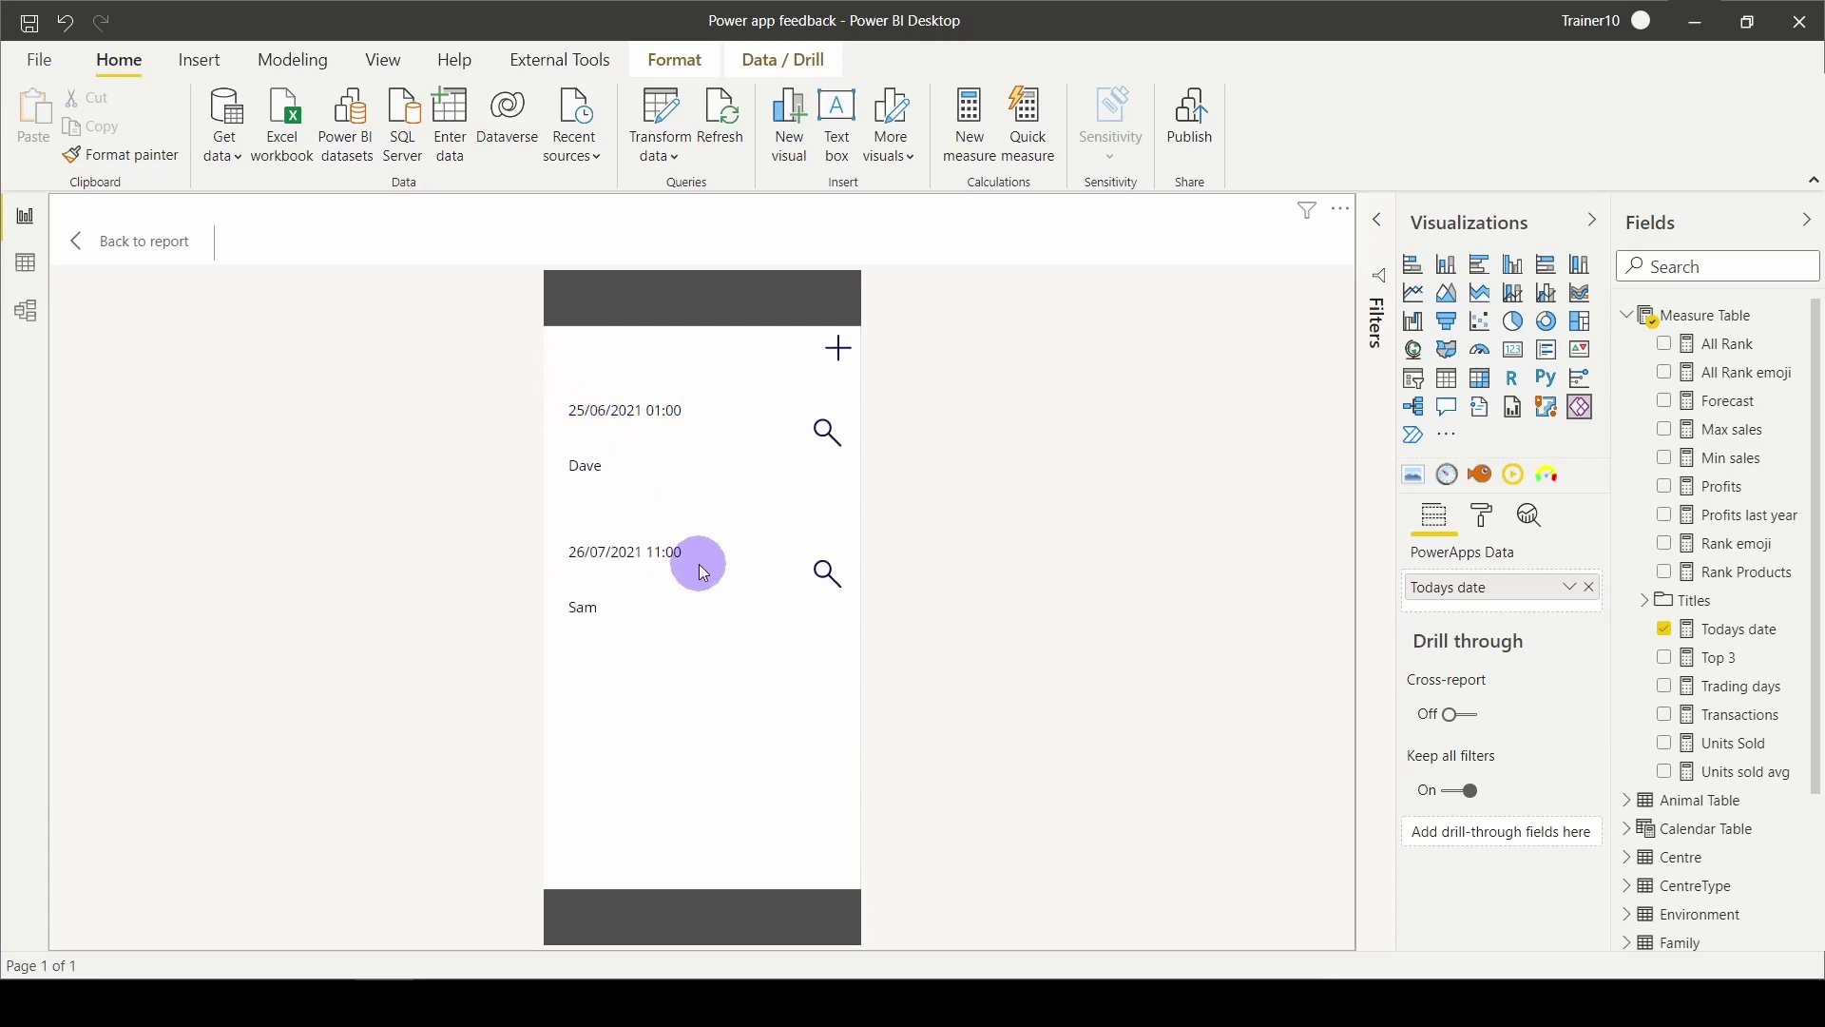
Step: Add a feedback entry in the embedded app with the manager's name and the comment "The data is good.", and submit it
click(840, 359)
click(665, 485)
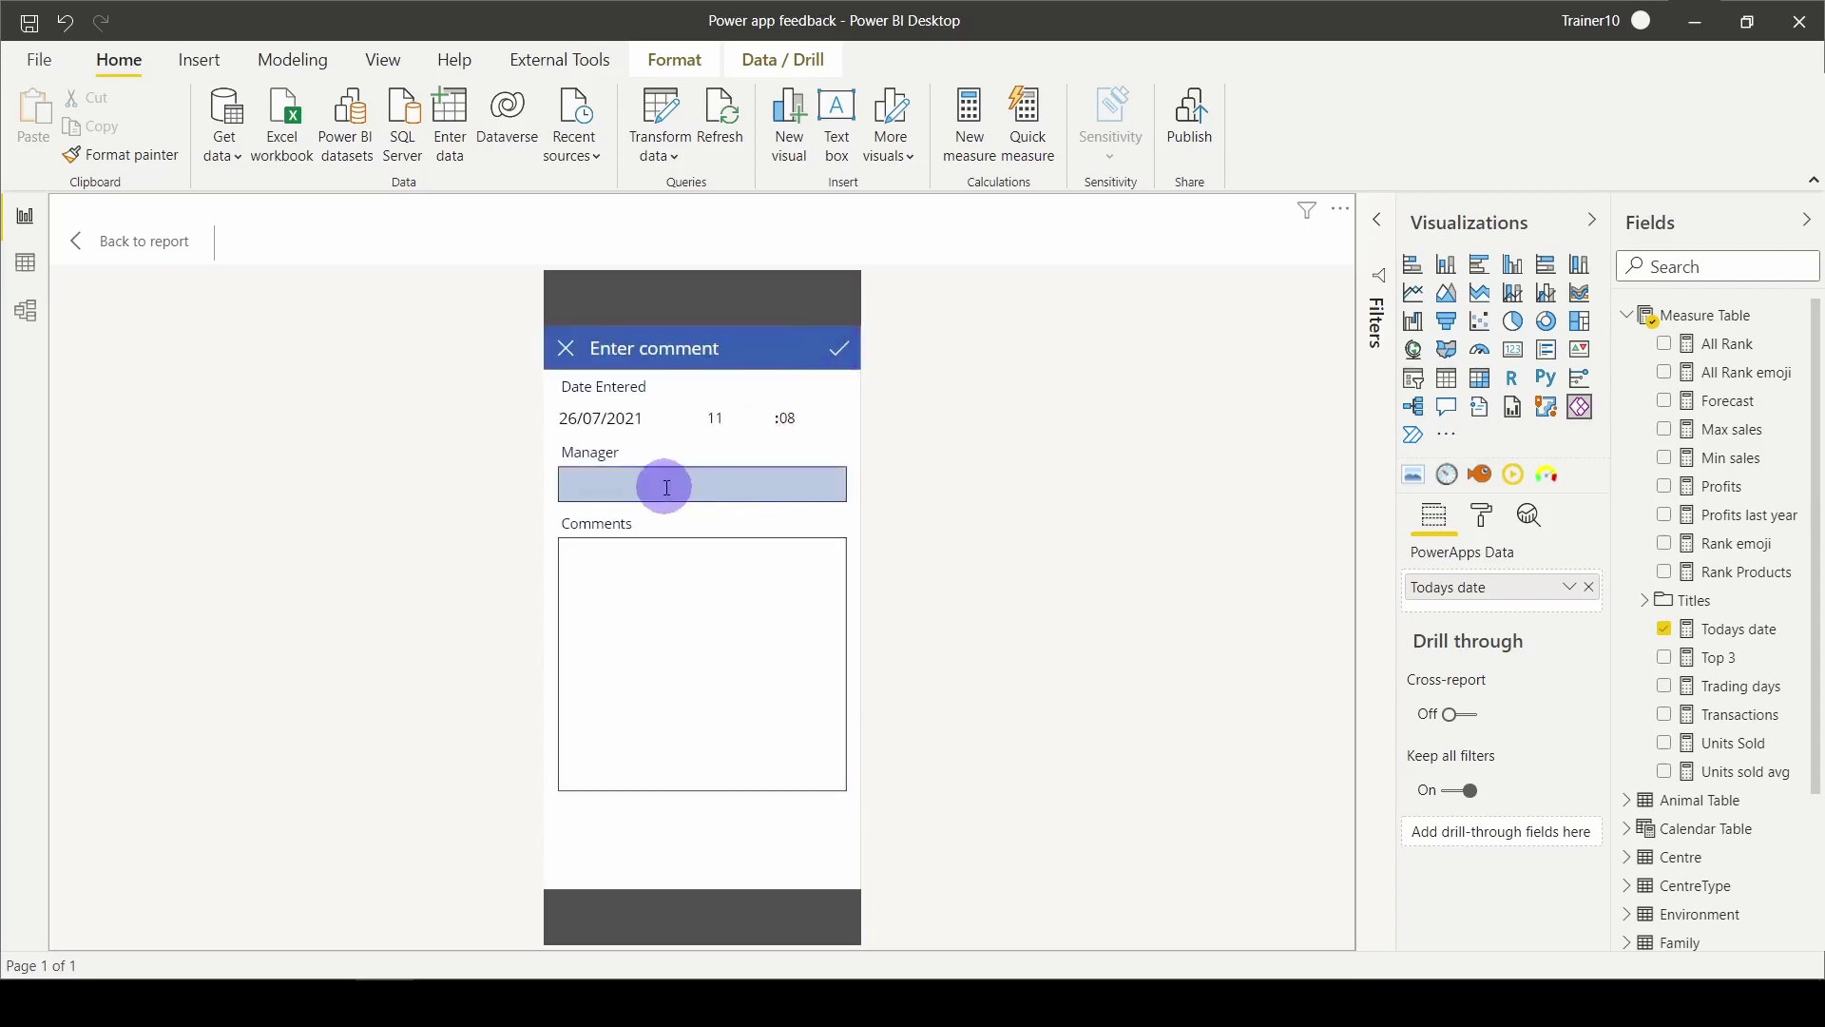
text(Claire)
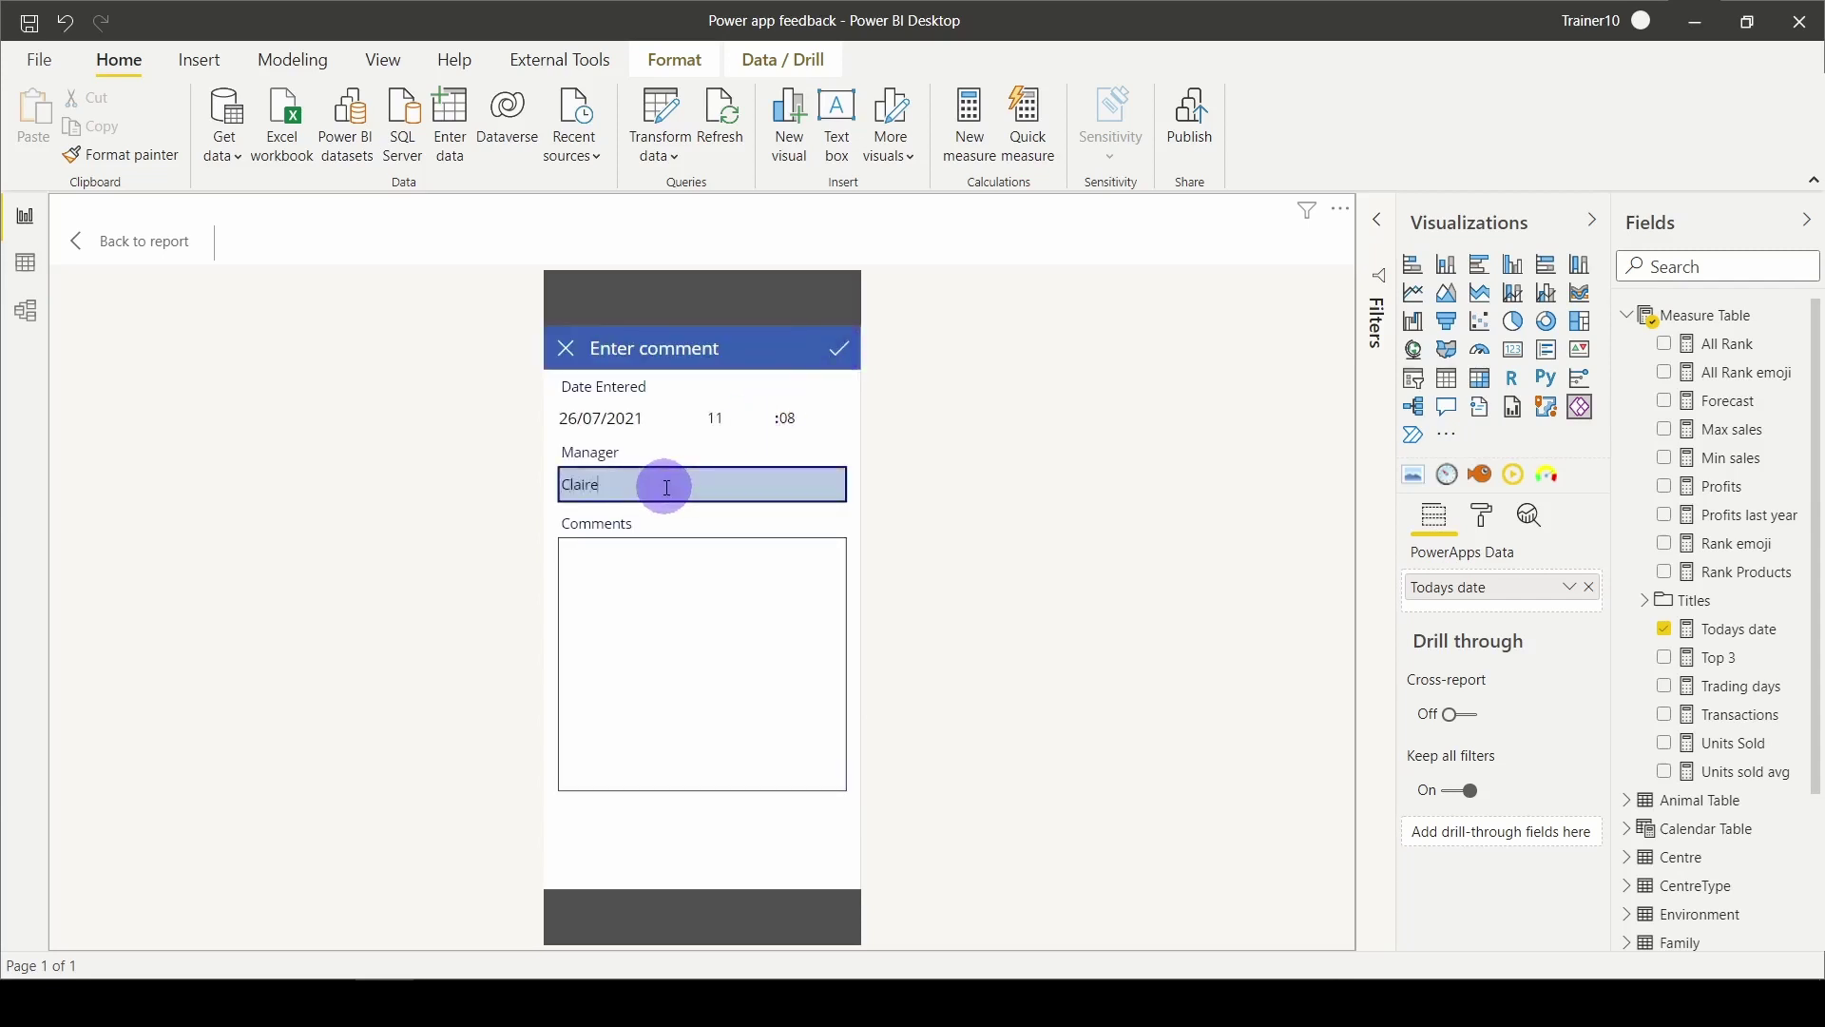
click(658, 671)
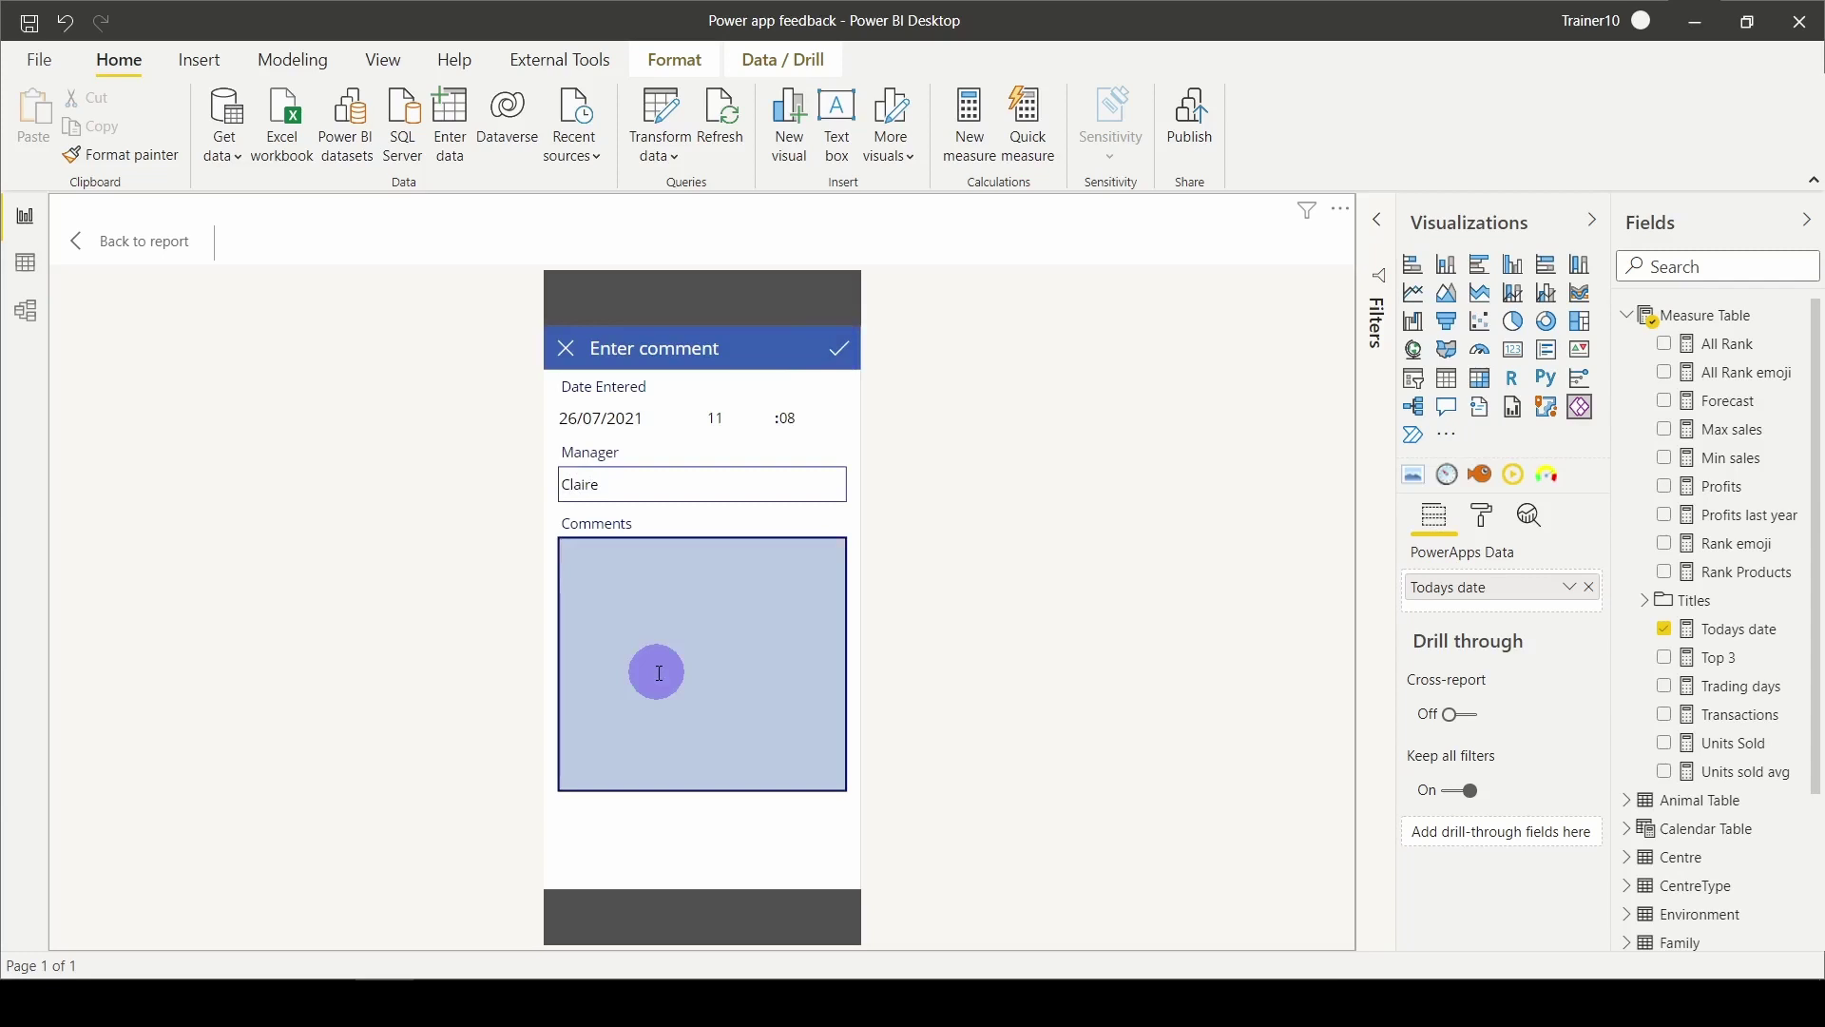
text(The data is good.)
click(838, 350)
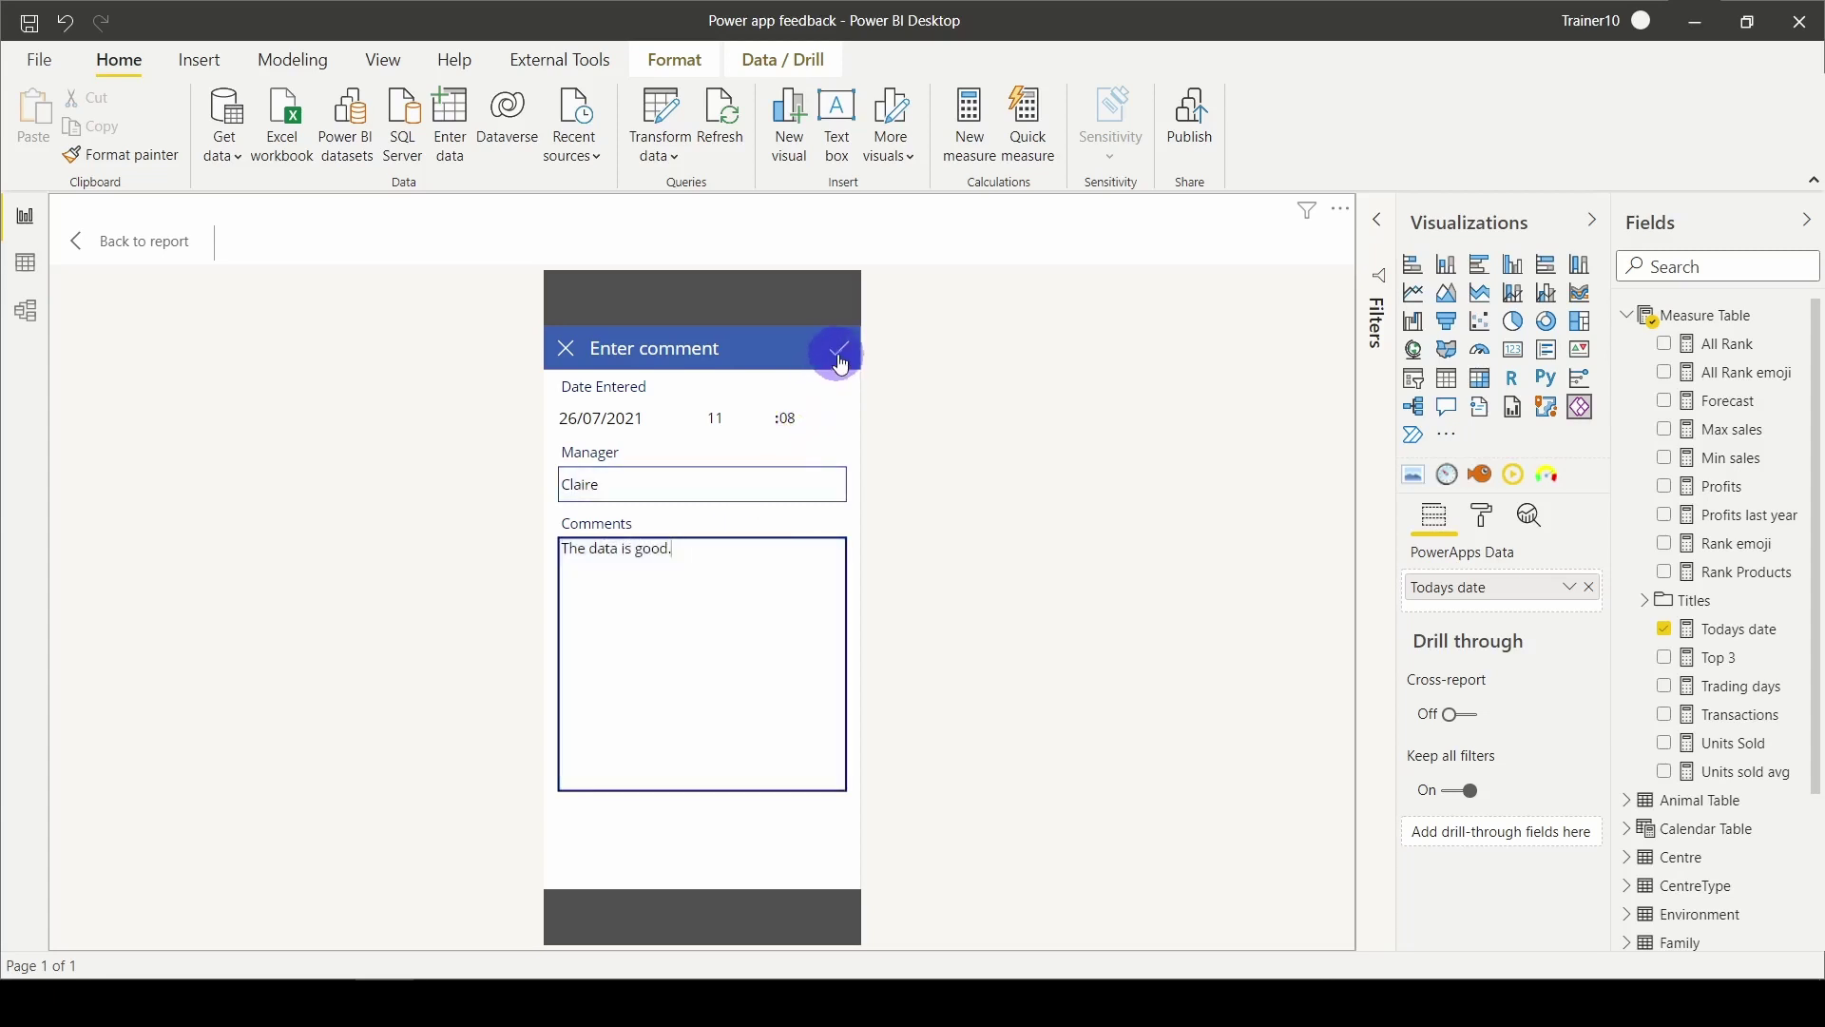